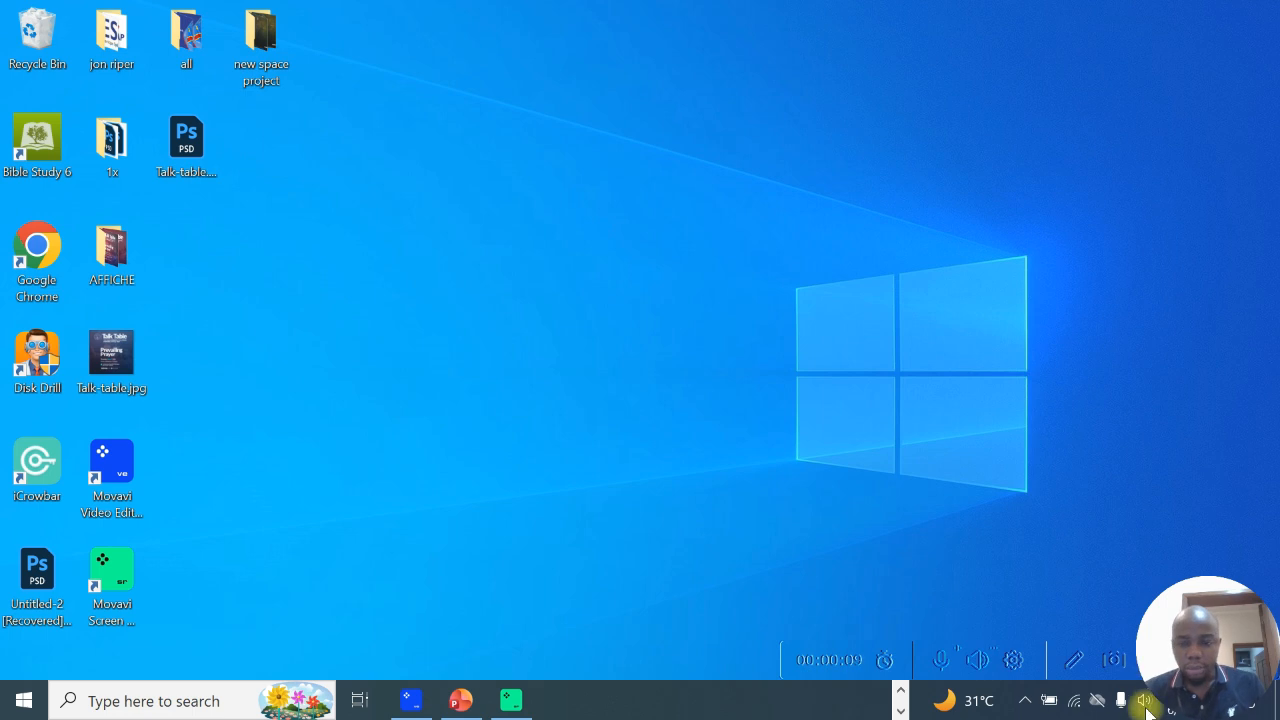
# - Open Photoshop in a maximized window and start creating a new file
pyautogui.click(898, 693)
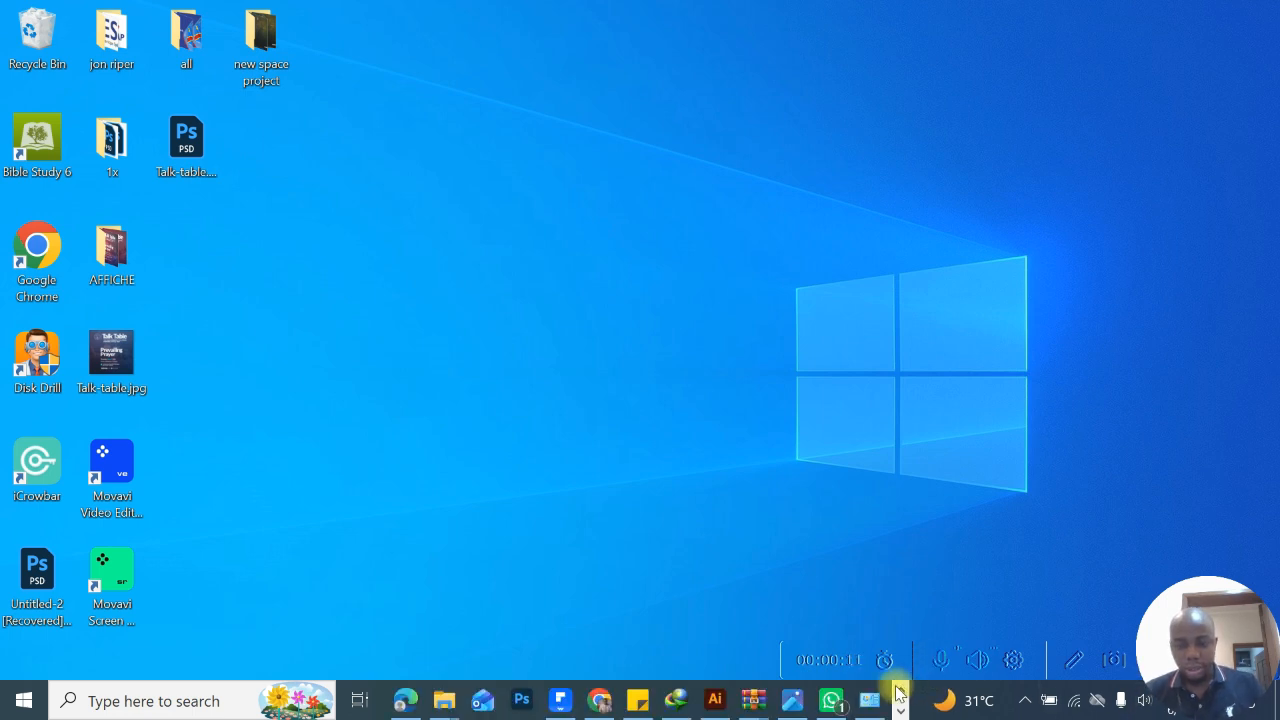
pyautogui.click(531, 706)
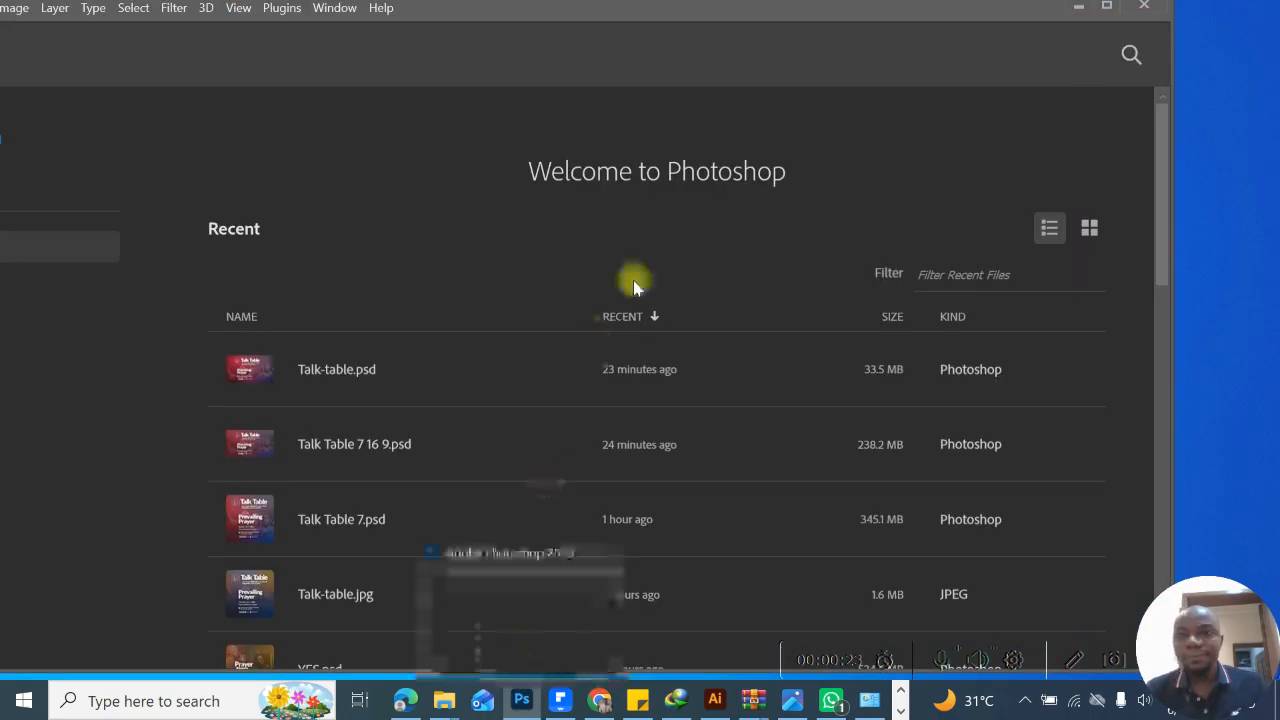
pyautogui.click(1107, 7)
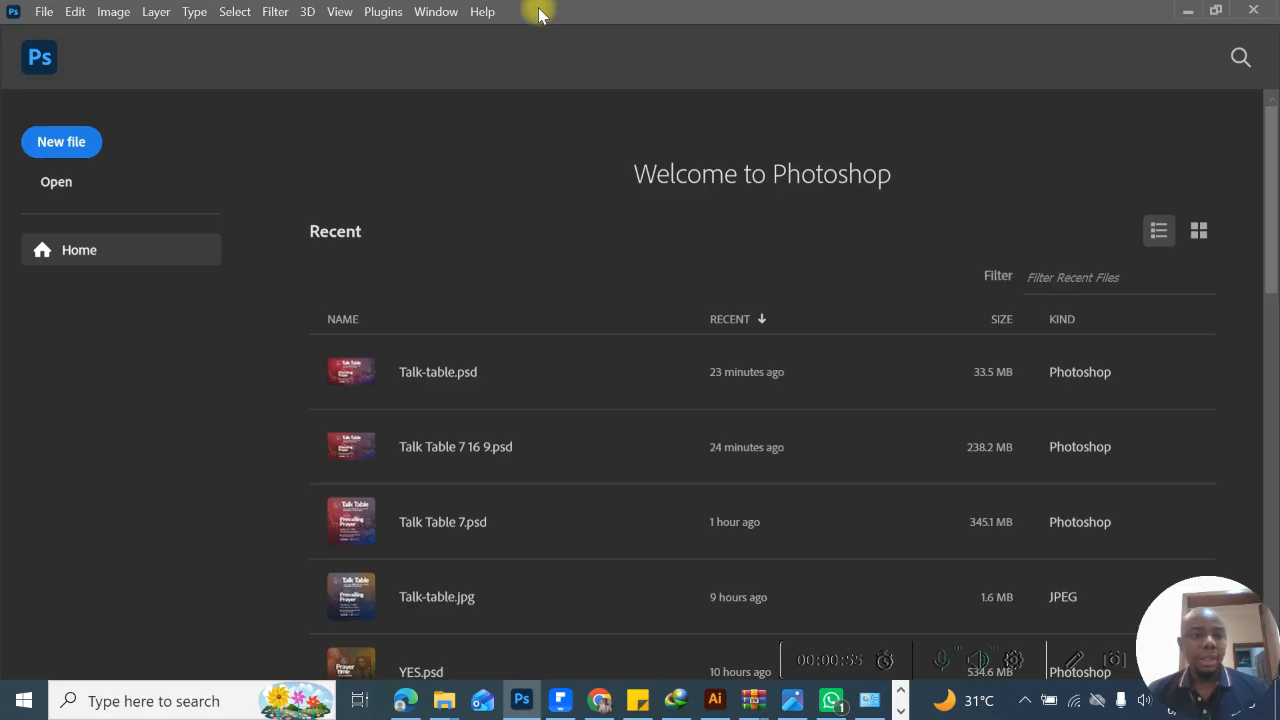
pyautogui.click(82, 142)
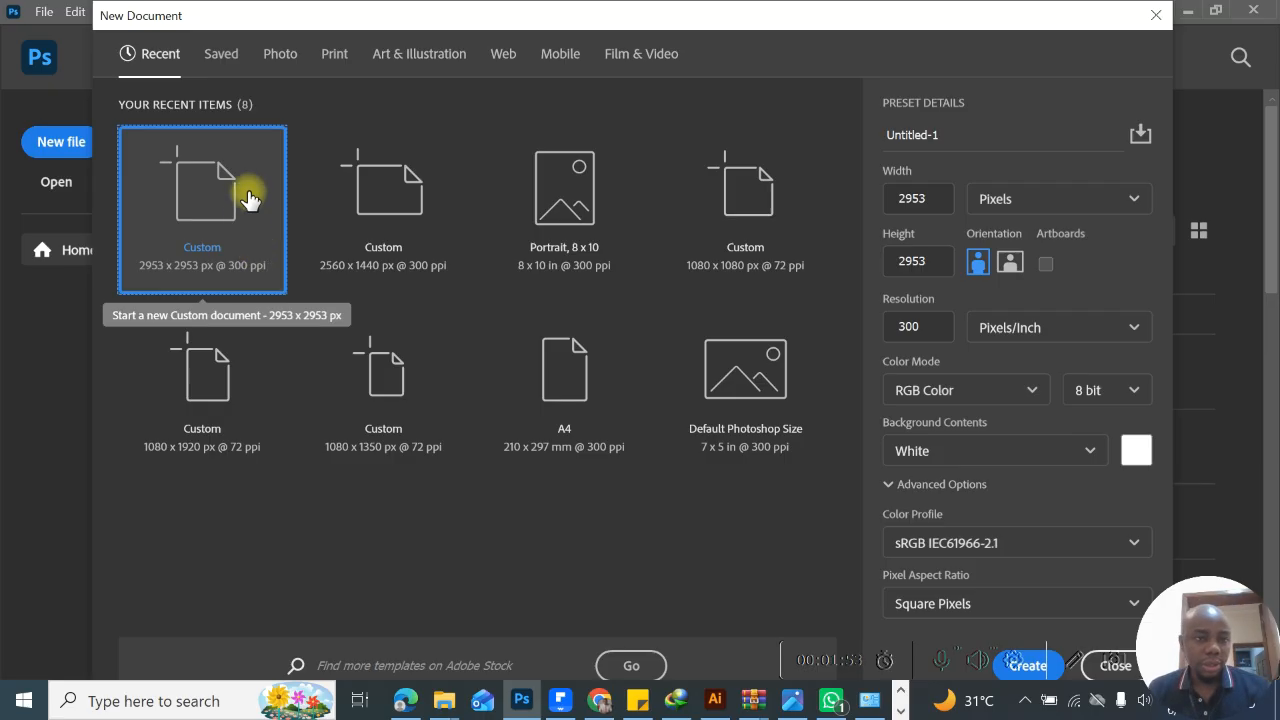
# - Look through the Saved and Photo document presets and bring up the Print presets
pyautogui.click(228, 62)
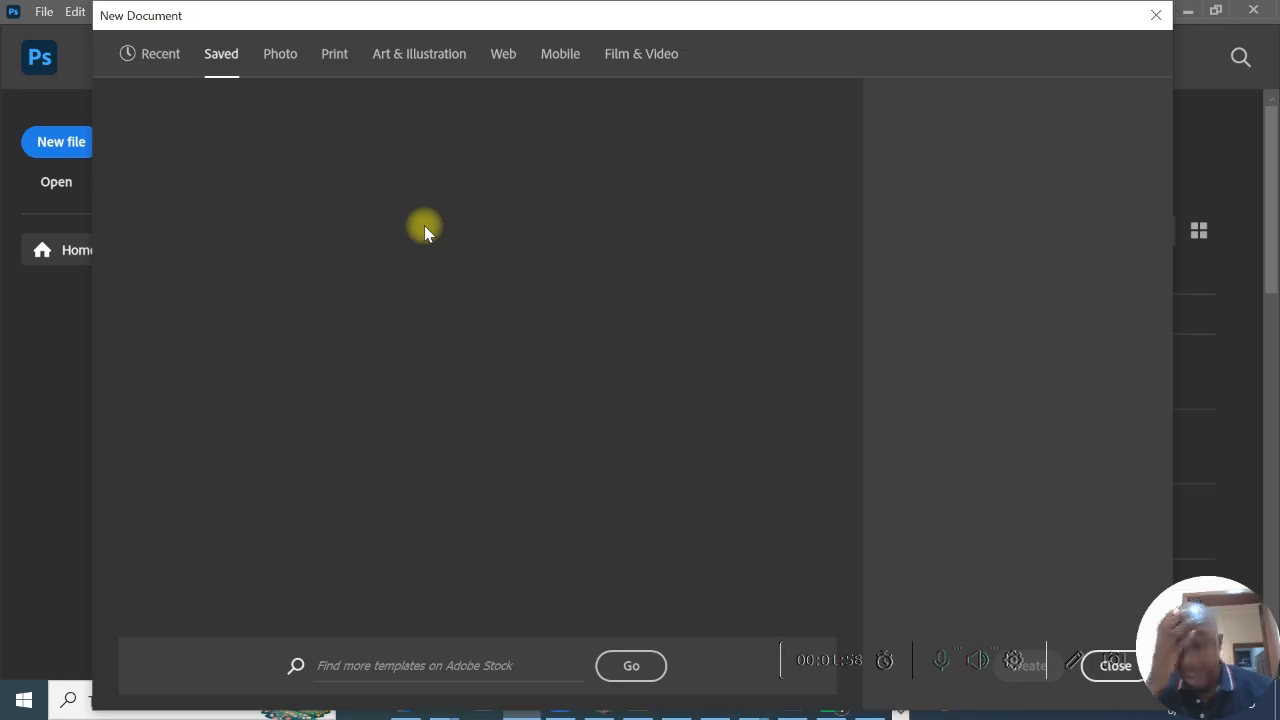
pyautogui.click(280, 58)
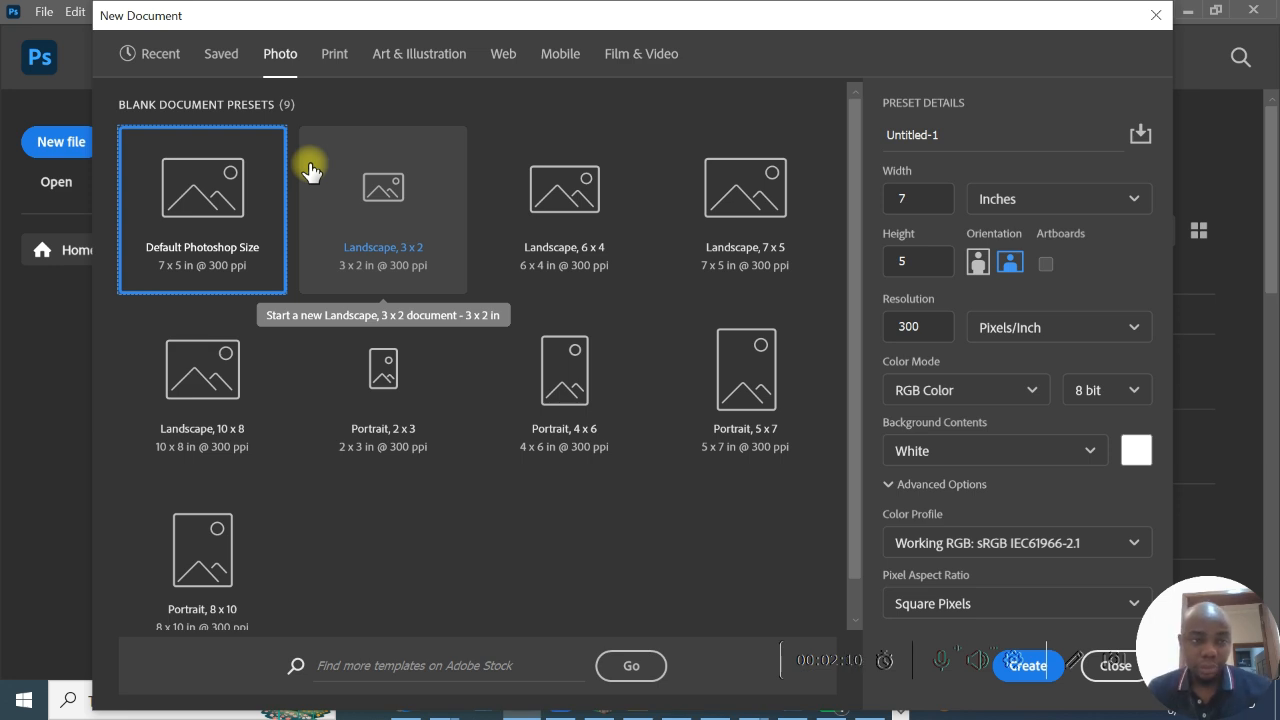
pyautogui.click(335, 76)
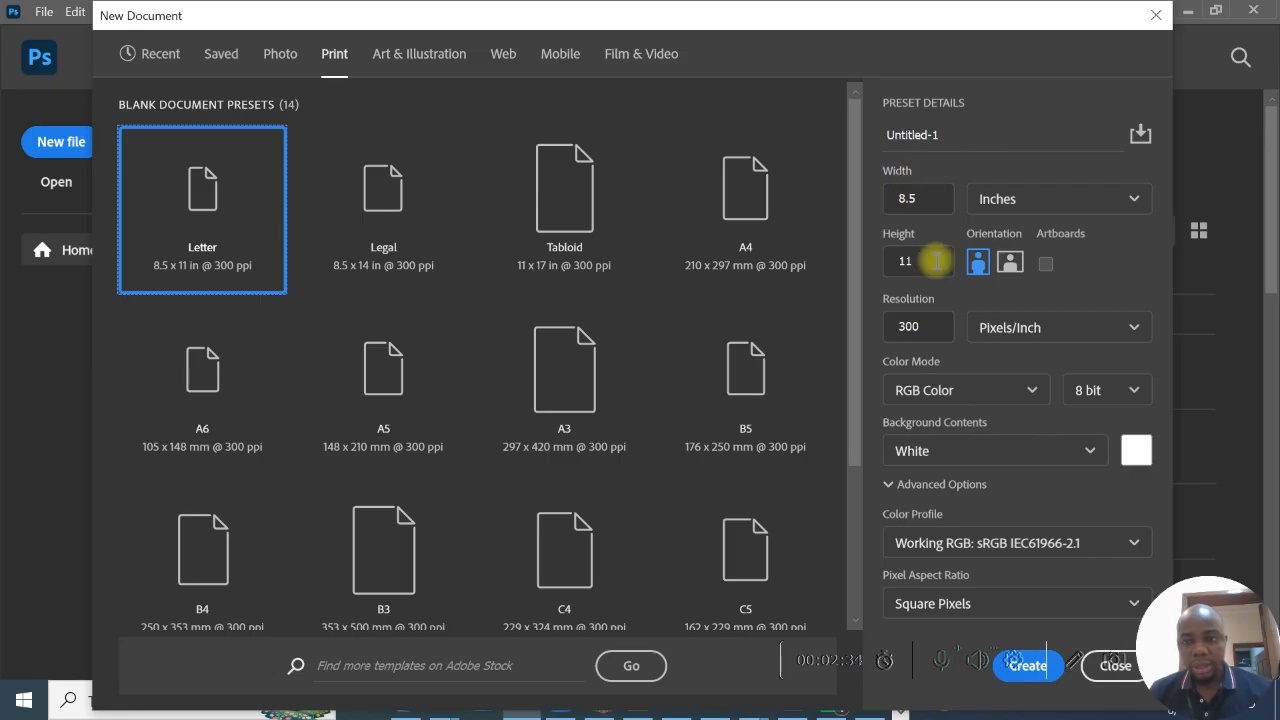
# - Try pixels, centimeters, millimeters and points in turn as the size unit of the Letter preset
pyautogui.click(1083, 205)
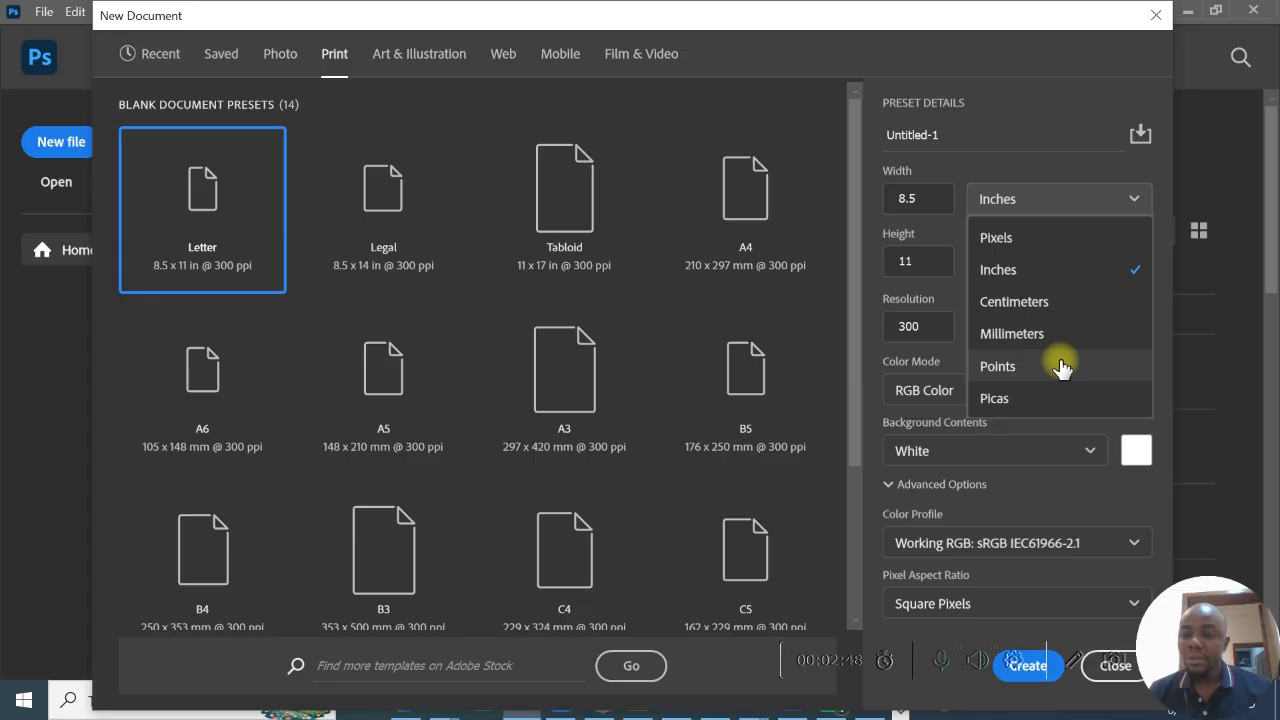
pyautogui.click(1040, 234)
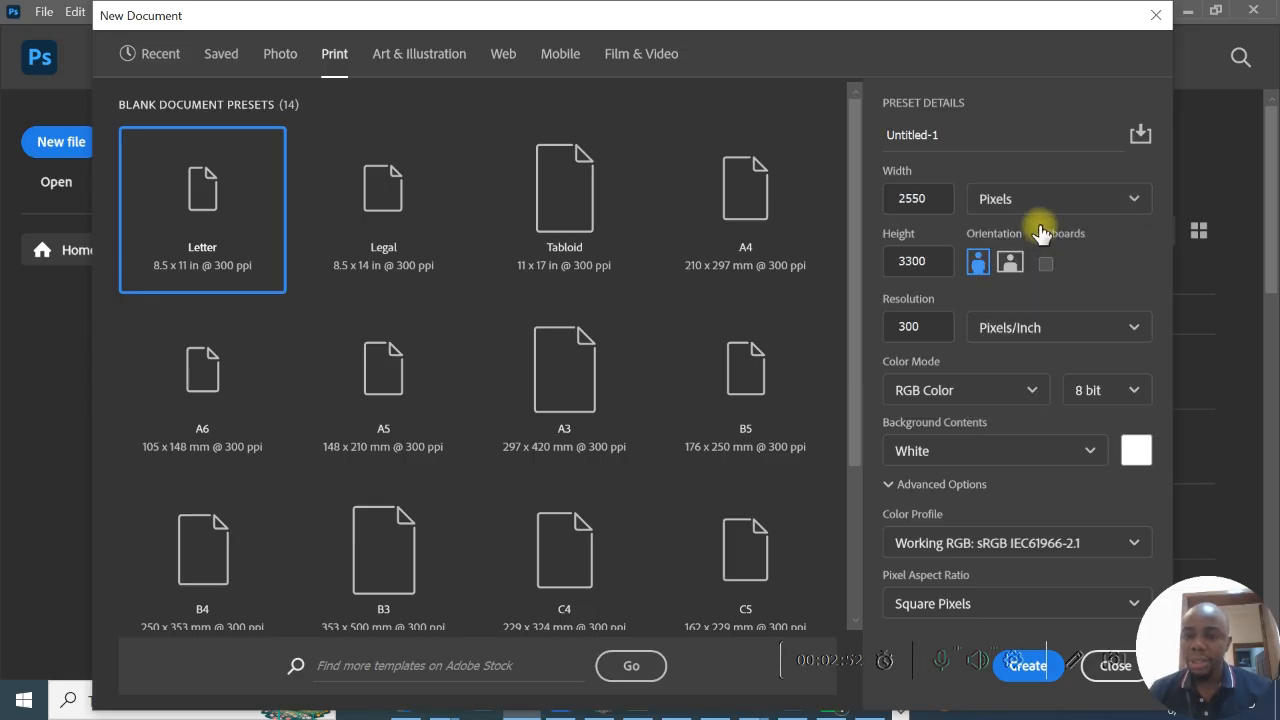
pyautogui.click(1022, 198)
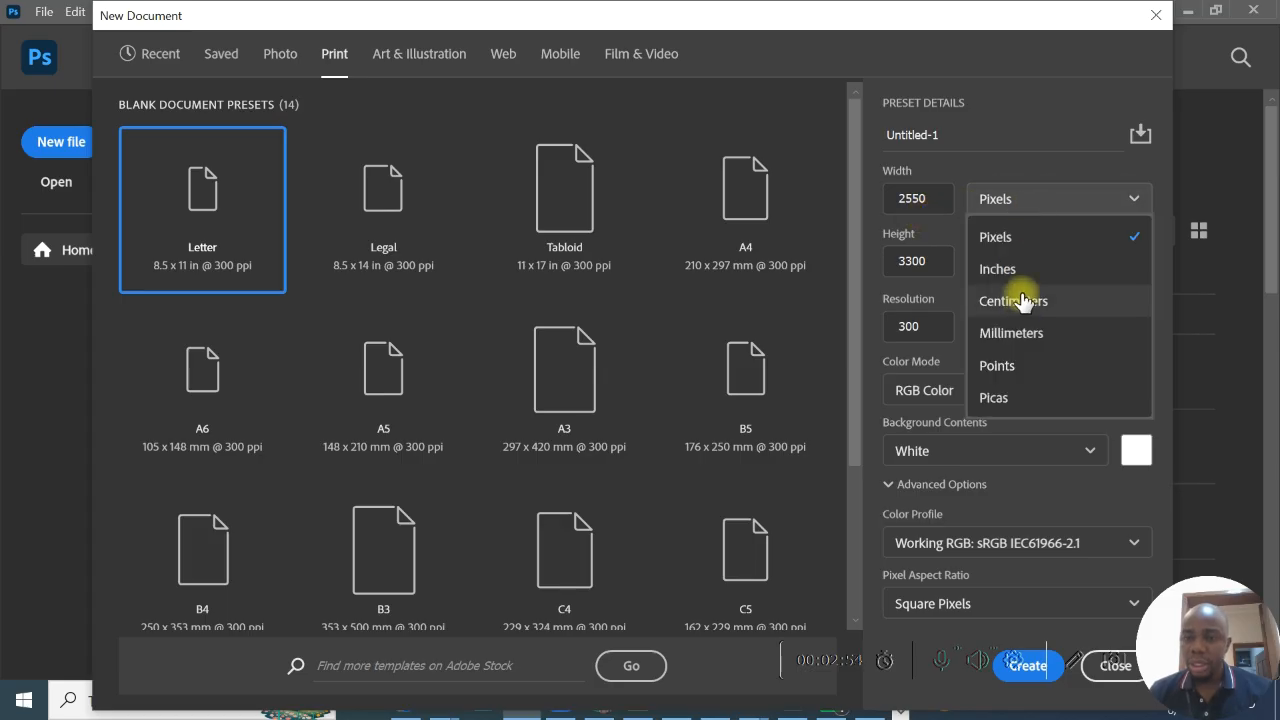
pyautogui.click(1020, 300)
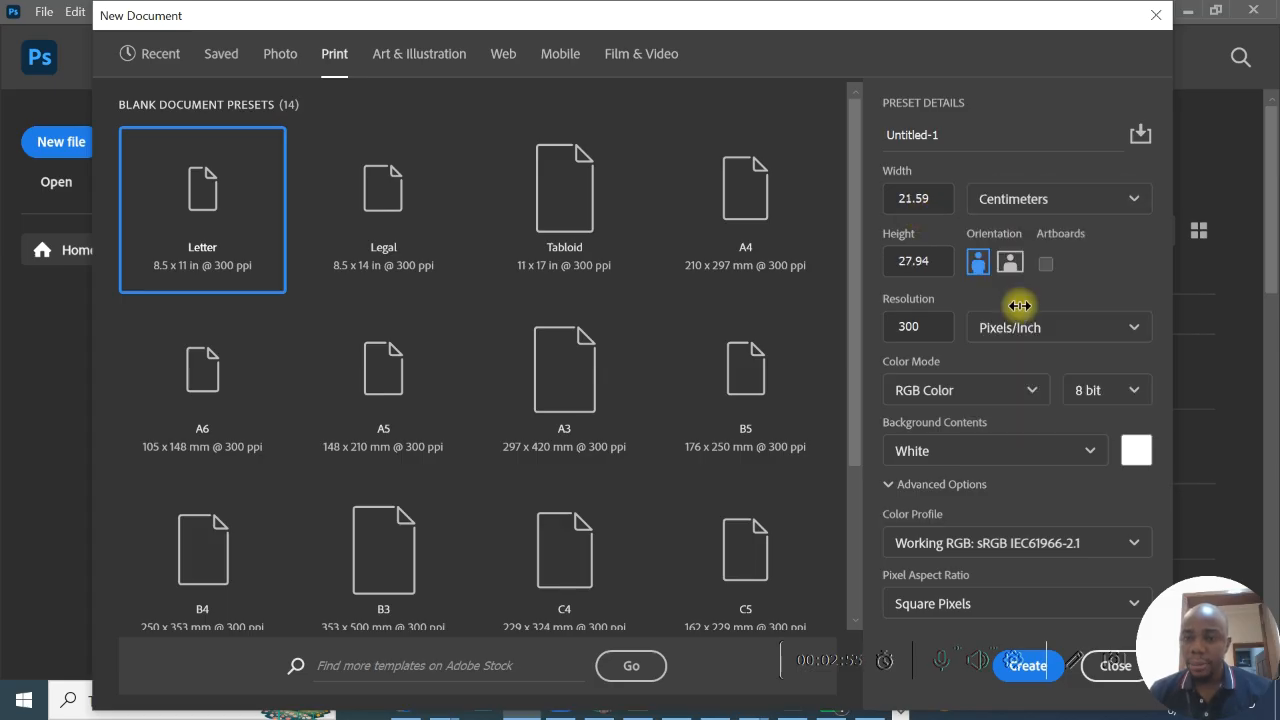
pyautogui.click(1052, 211)
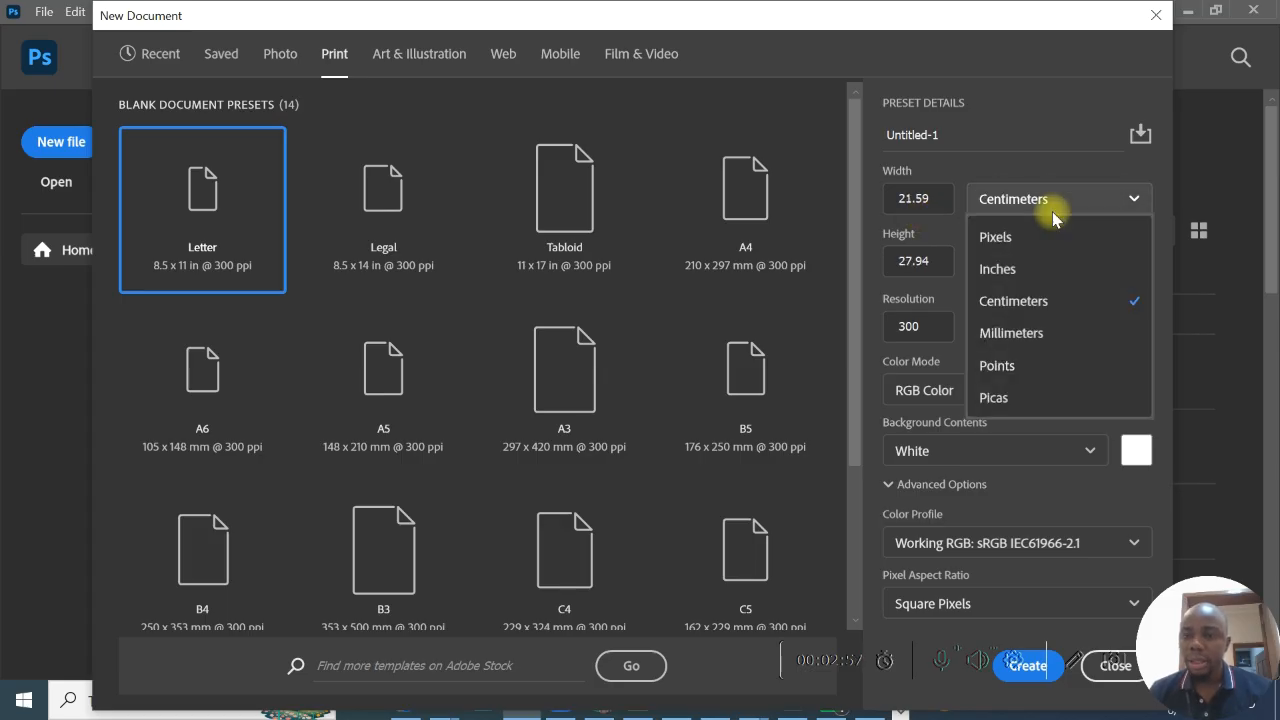
pyautogui.click(1036, 335)
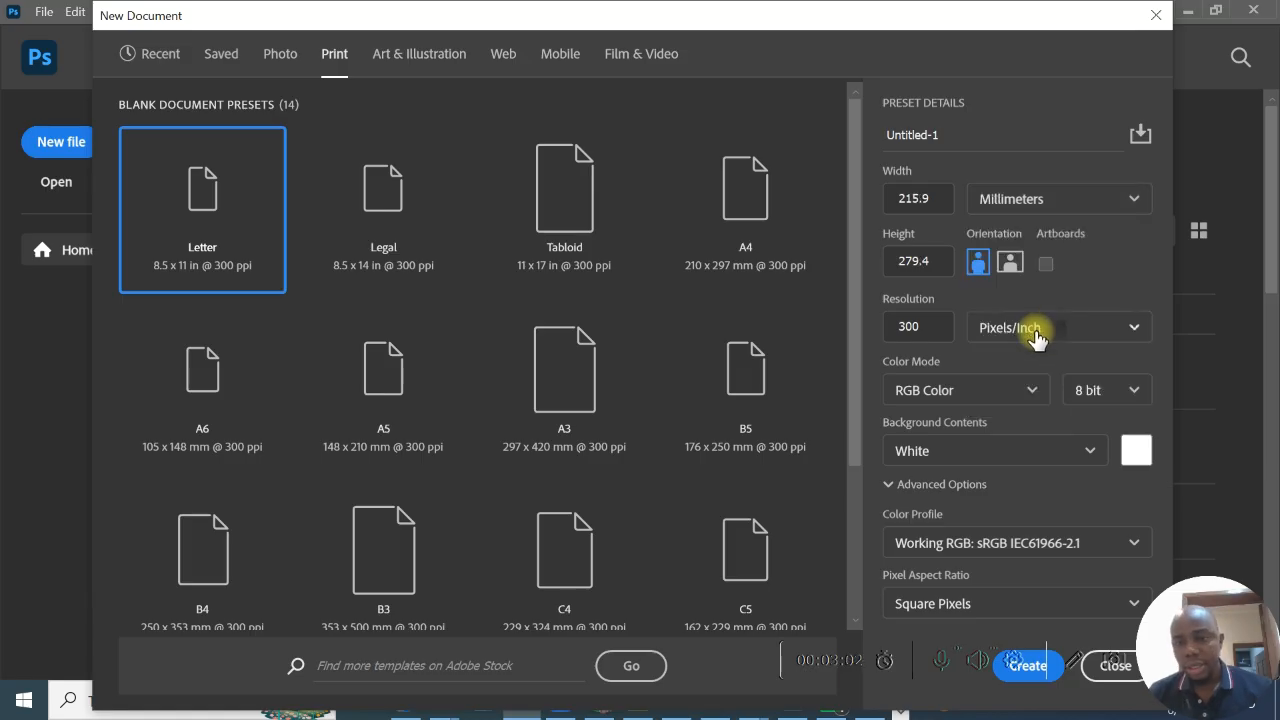
pyautogui.click(1054, 204)
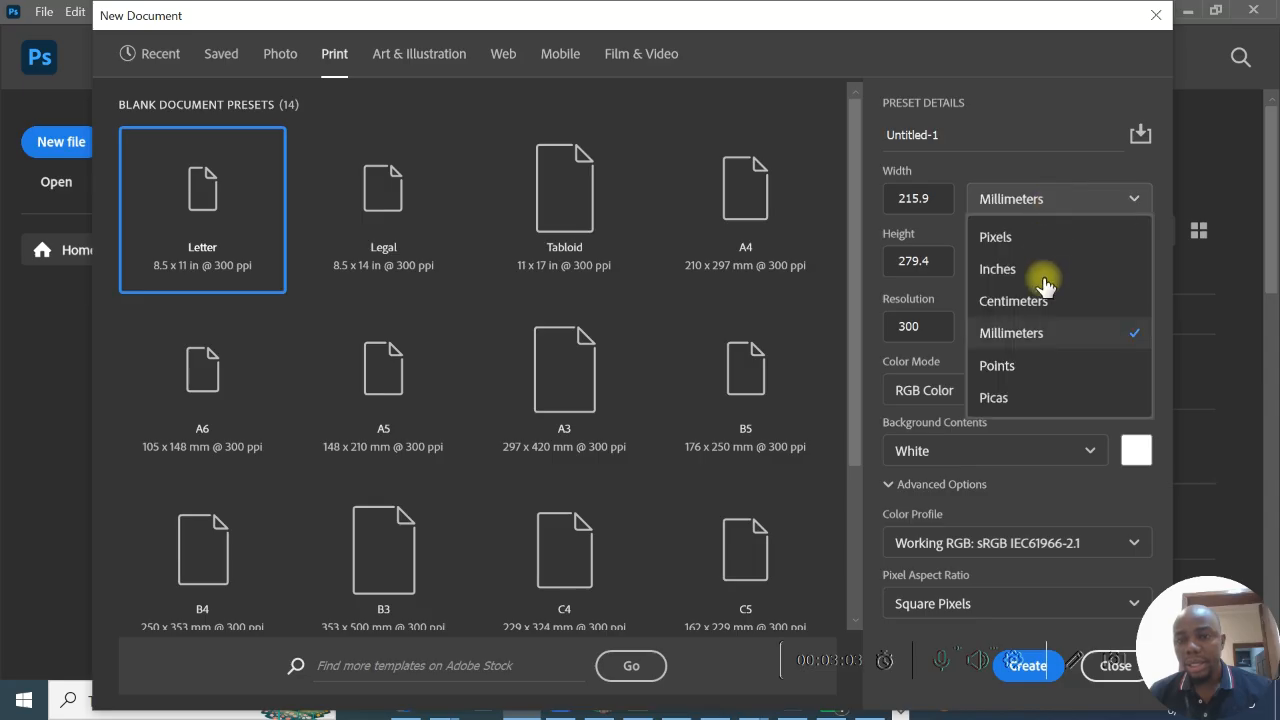
pyautogui.click(1035, 368)
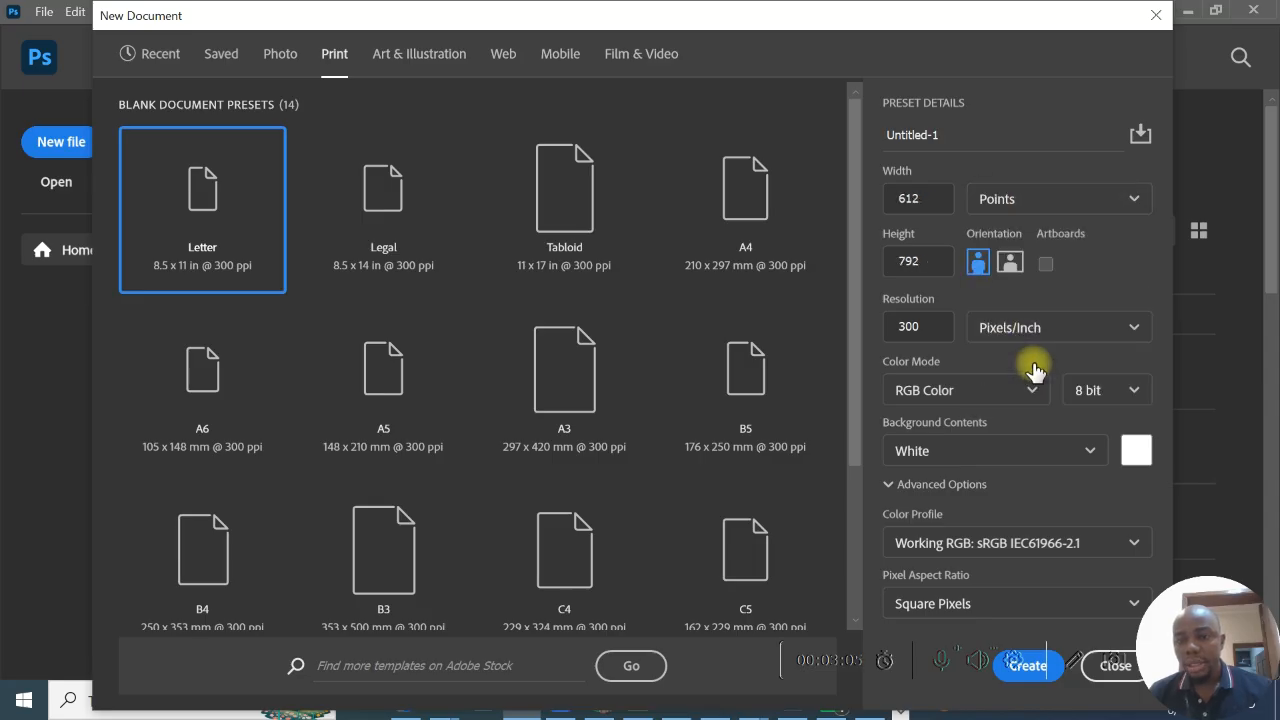
# - Set the new document's size unit to picas and its color mode to CMYK Color
pyautogui.click(1086, 200)
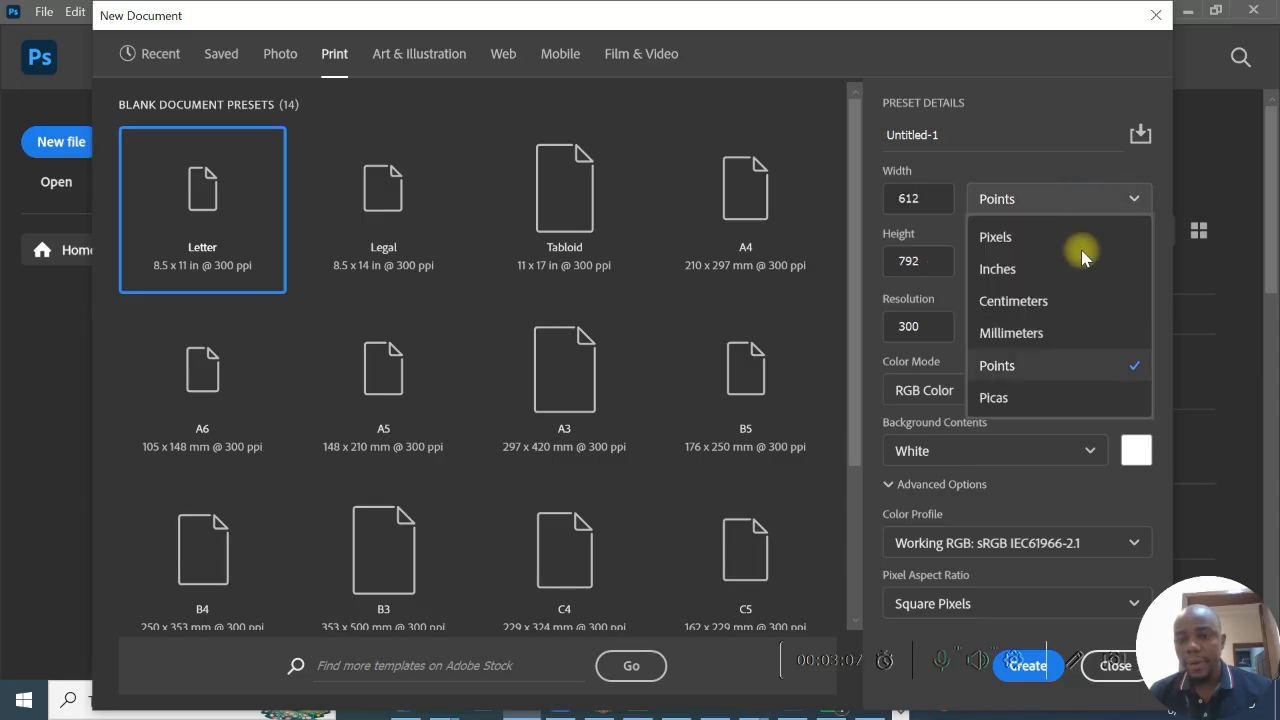
pyautogui.click(1050, 400)
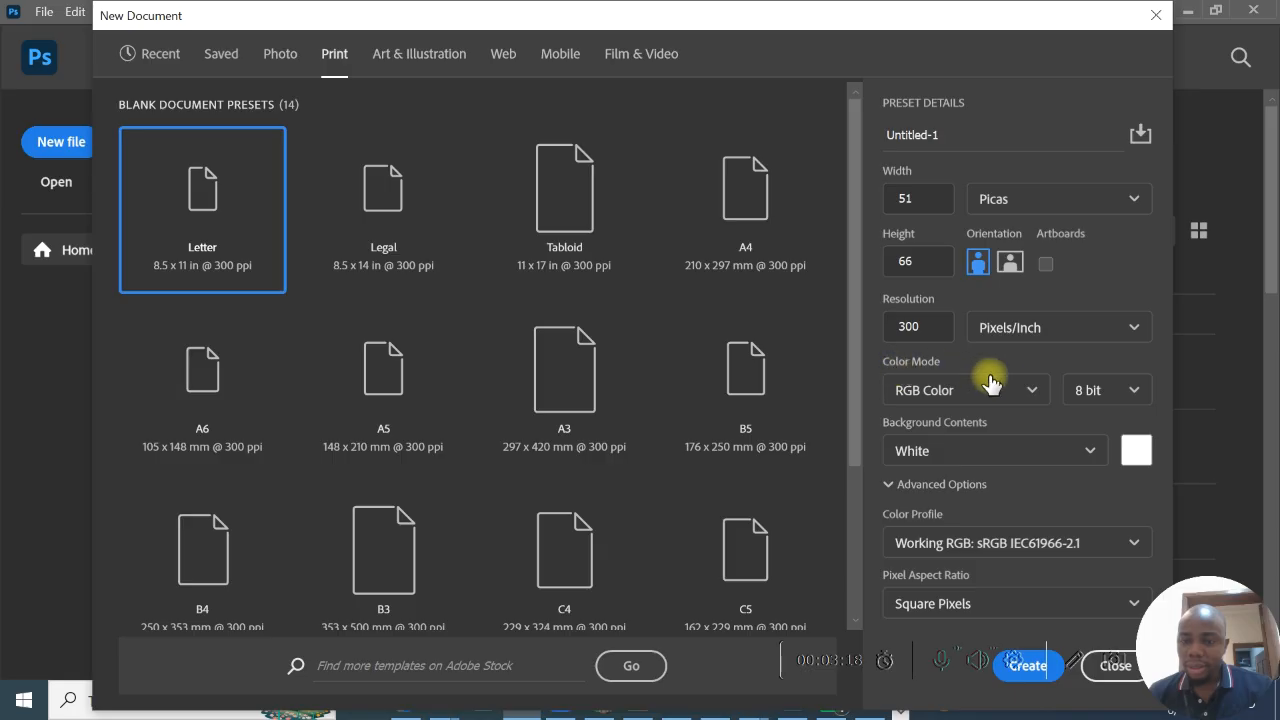
pyautogui.click(1031, 393)
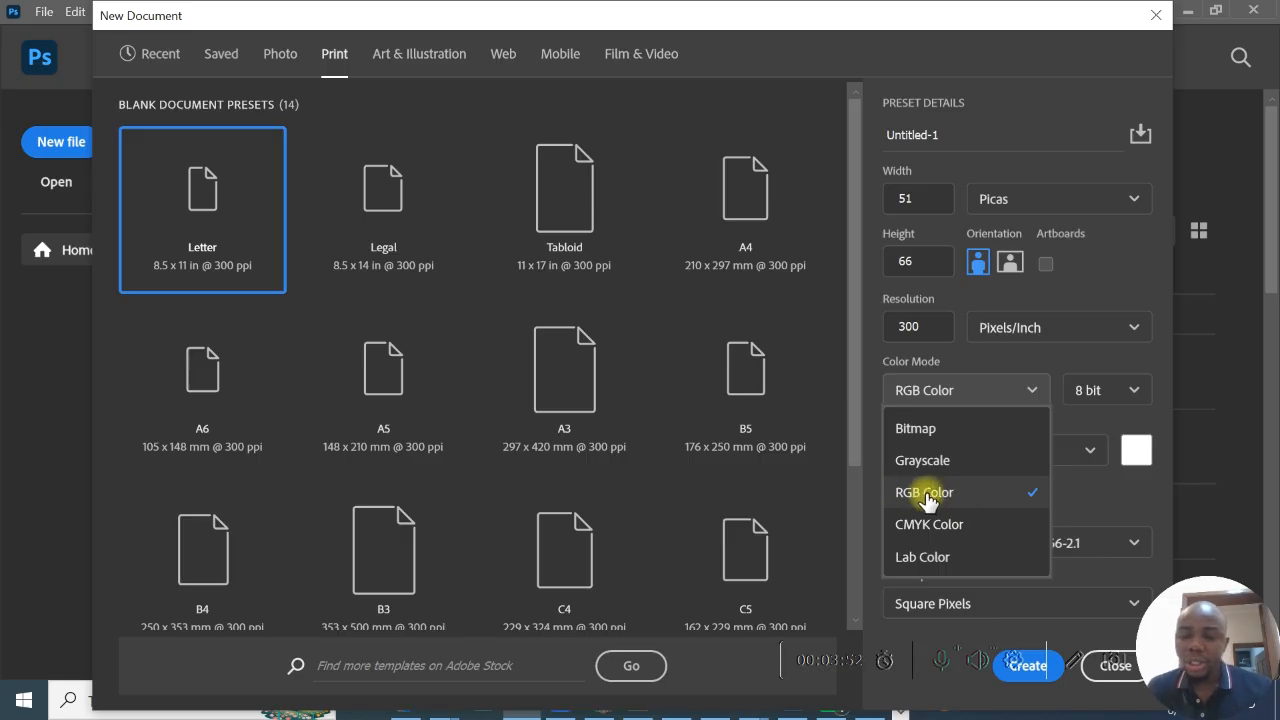
pyautogui.click(993, 527)
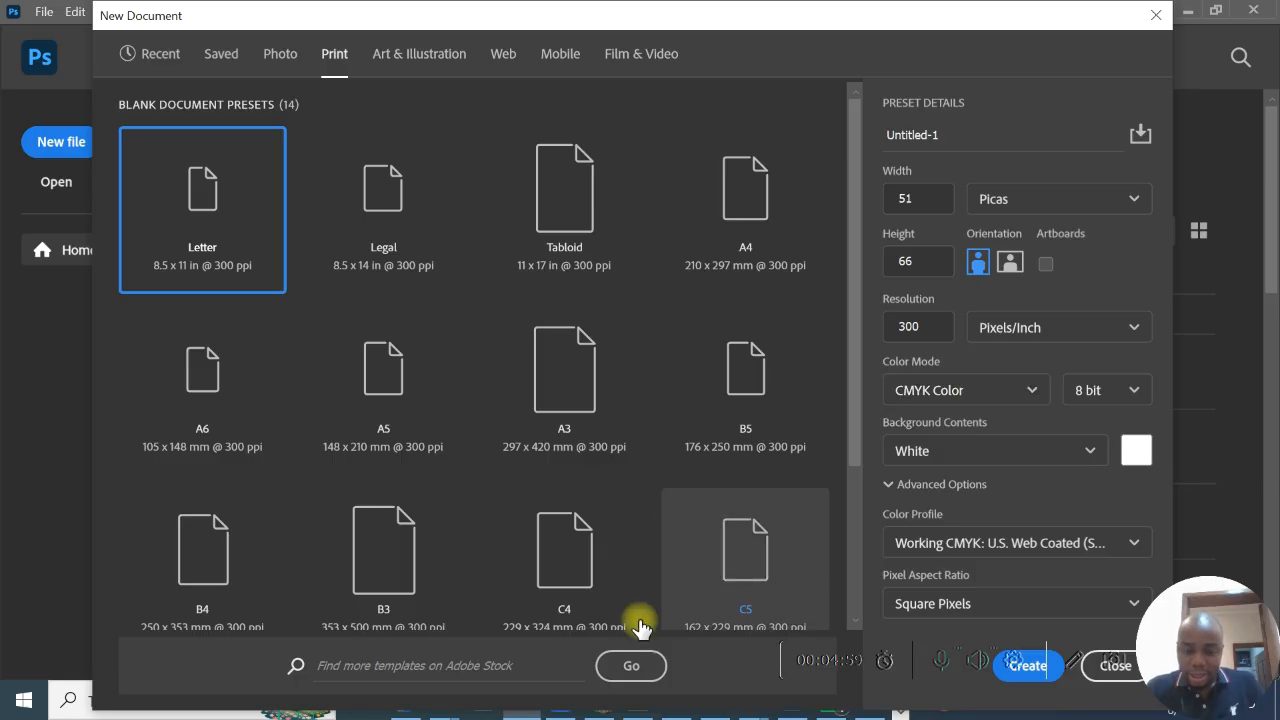
# - Switch to Chrome, search Google for "rgb definition" and skim the results
pyautogui.moveTo(640, 705)
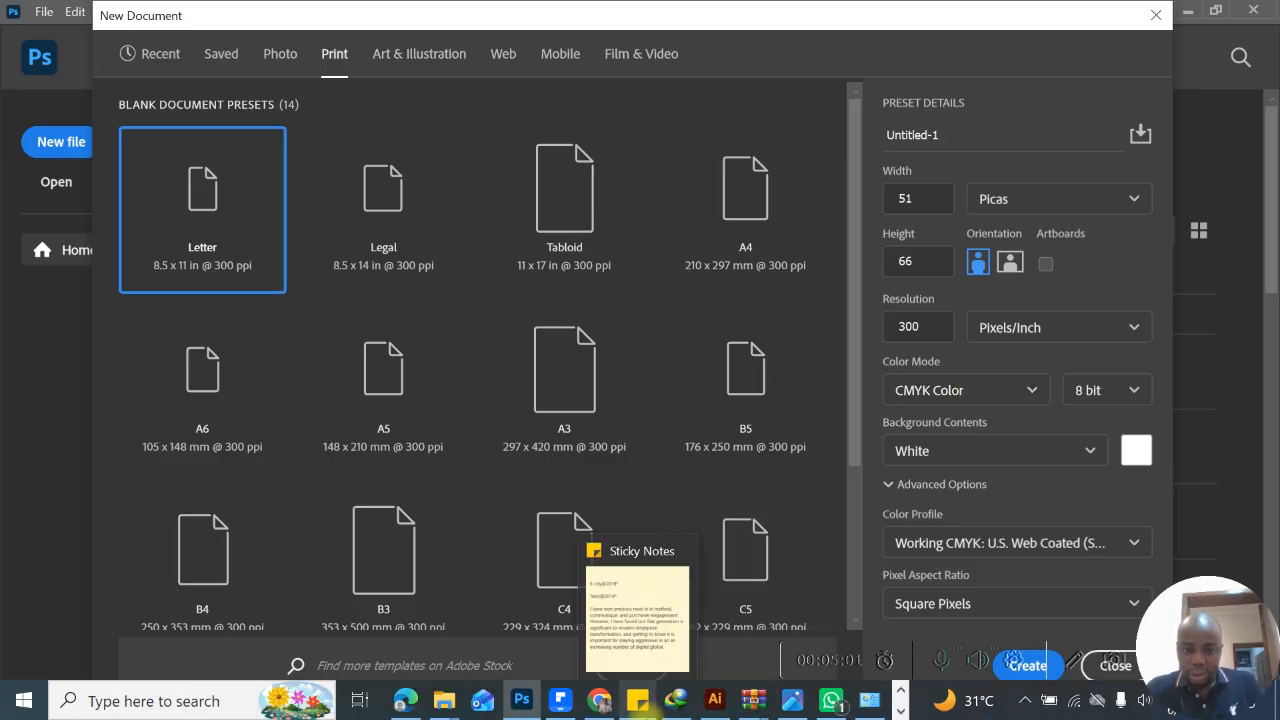
pyautogui.click(618, 708)
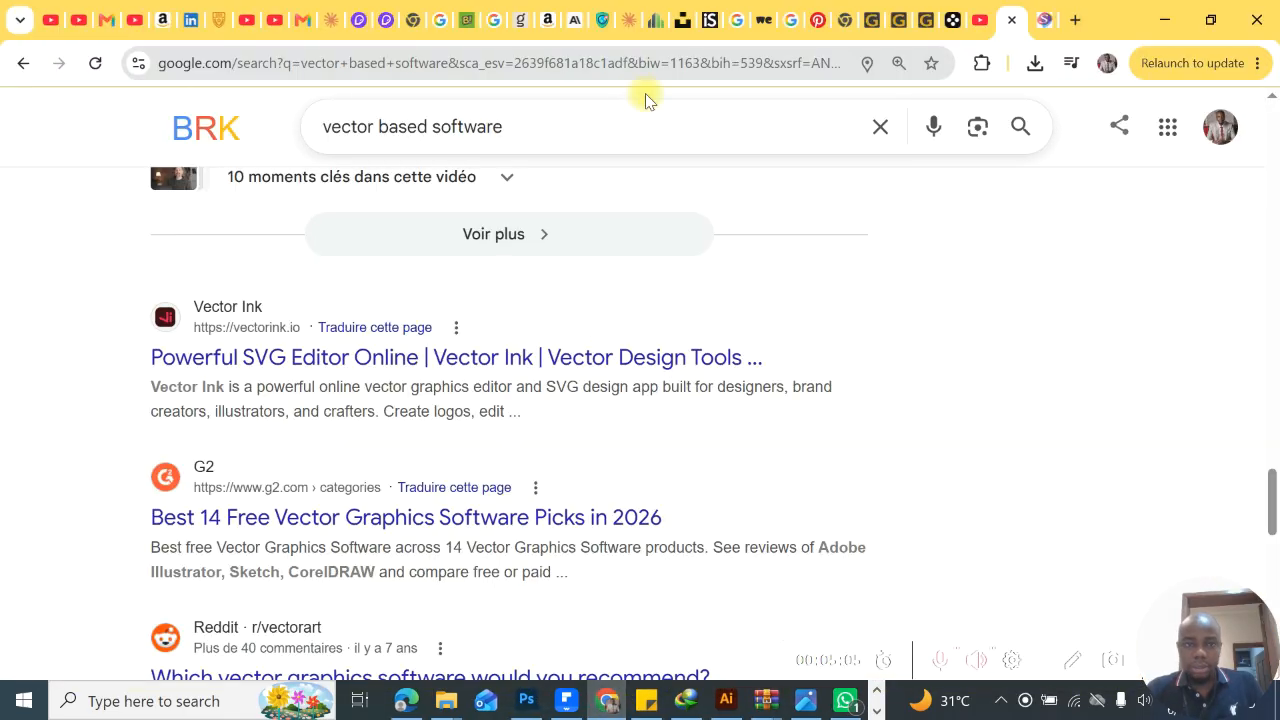
pyautogui.click(876, 127)
pyautogui.write('r')
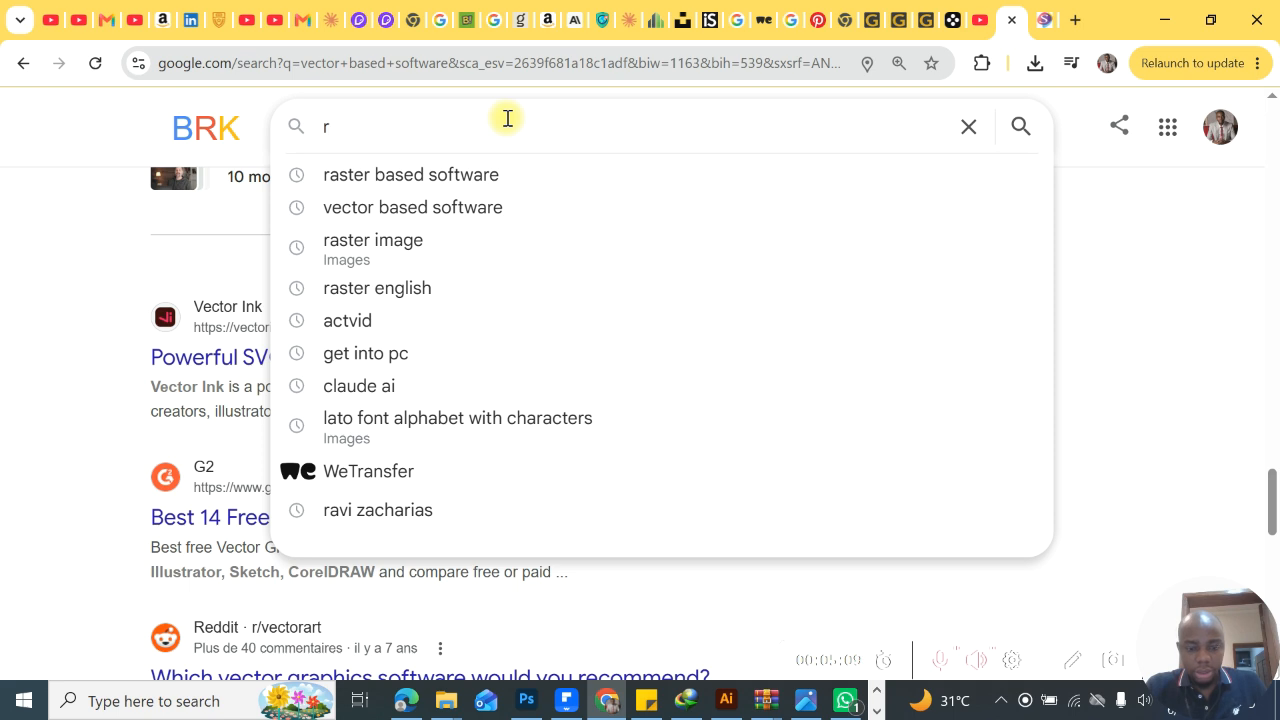
pyautogui.write('gb de')
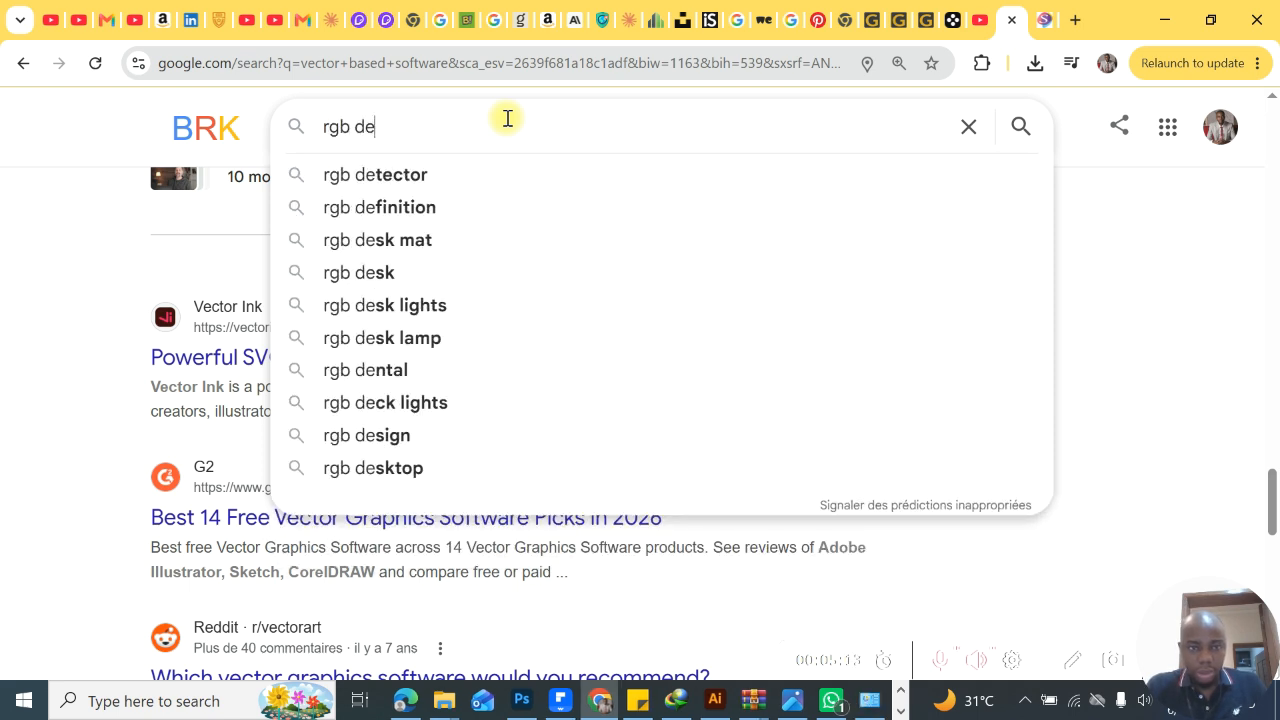
pyautogui.click(463, 208)
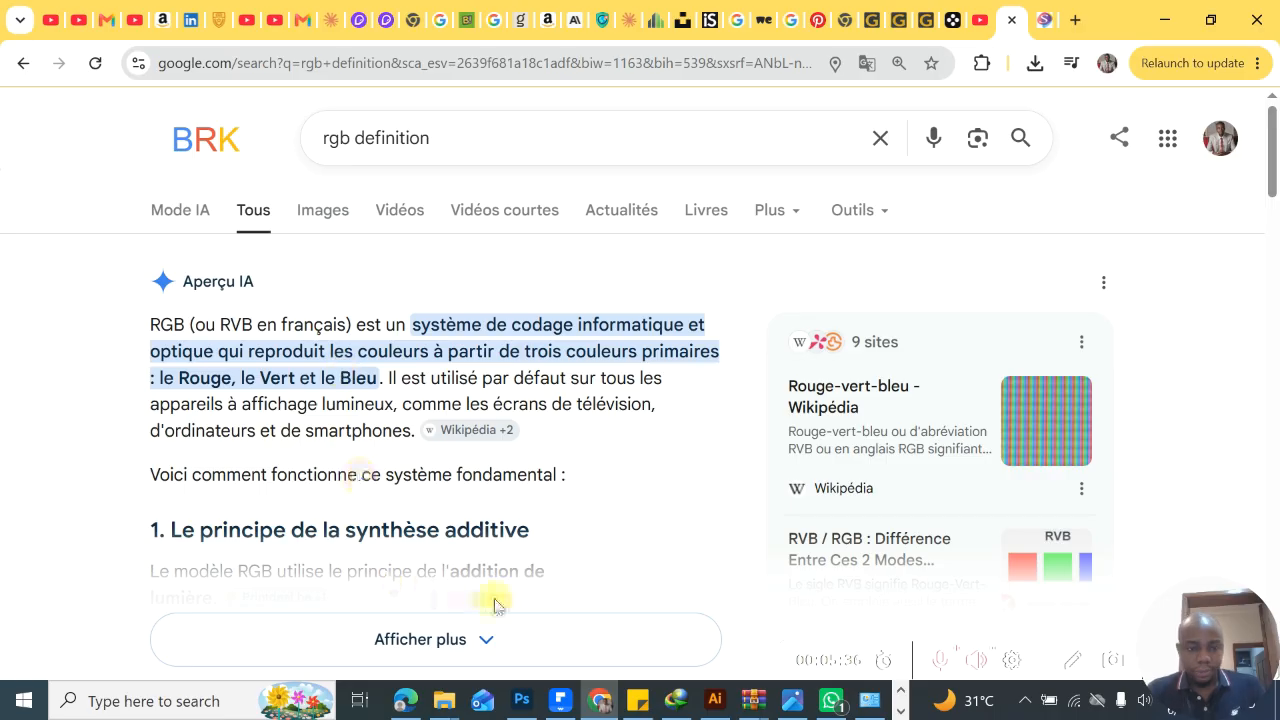
pyautogui.scroll(-3, 490, 600)
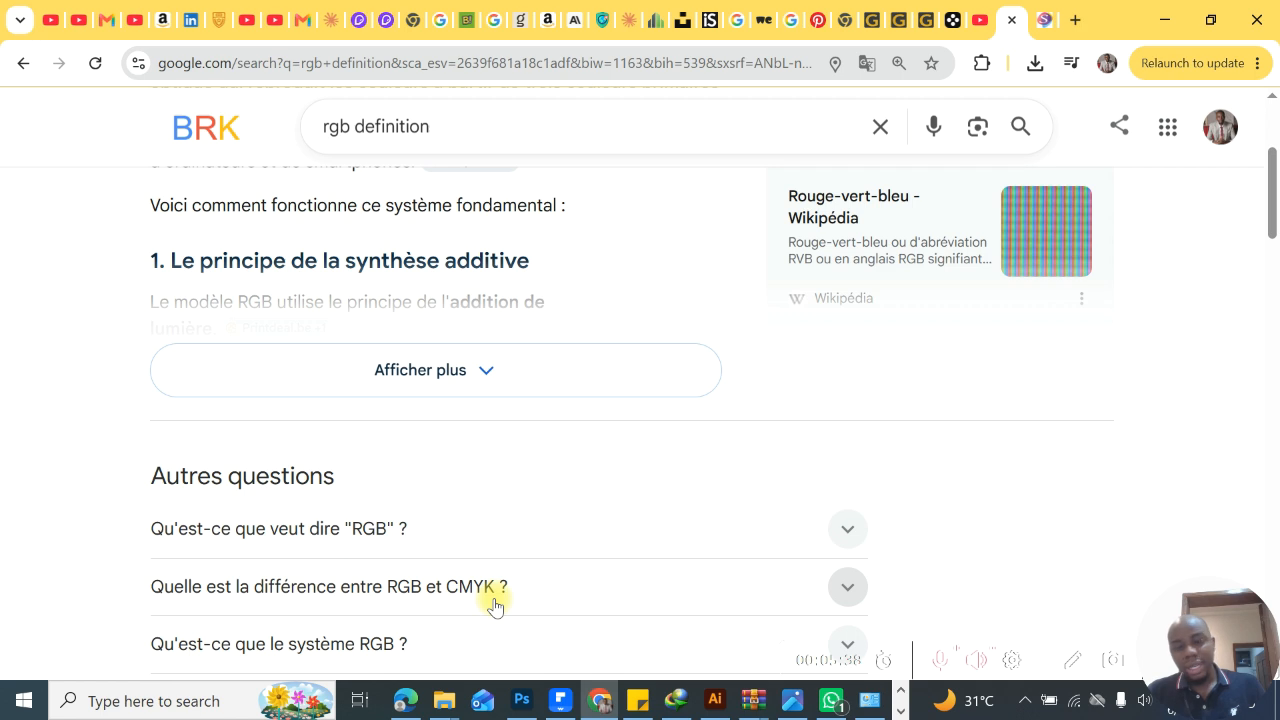
pyautogui.scroll(2, 494, 604)
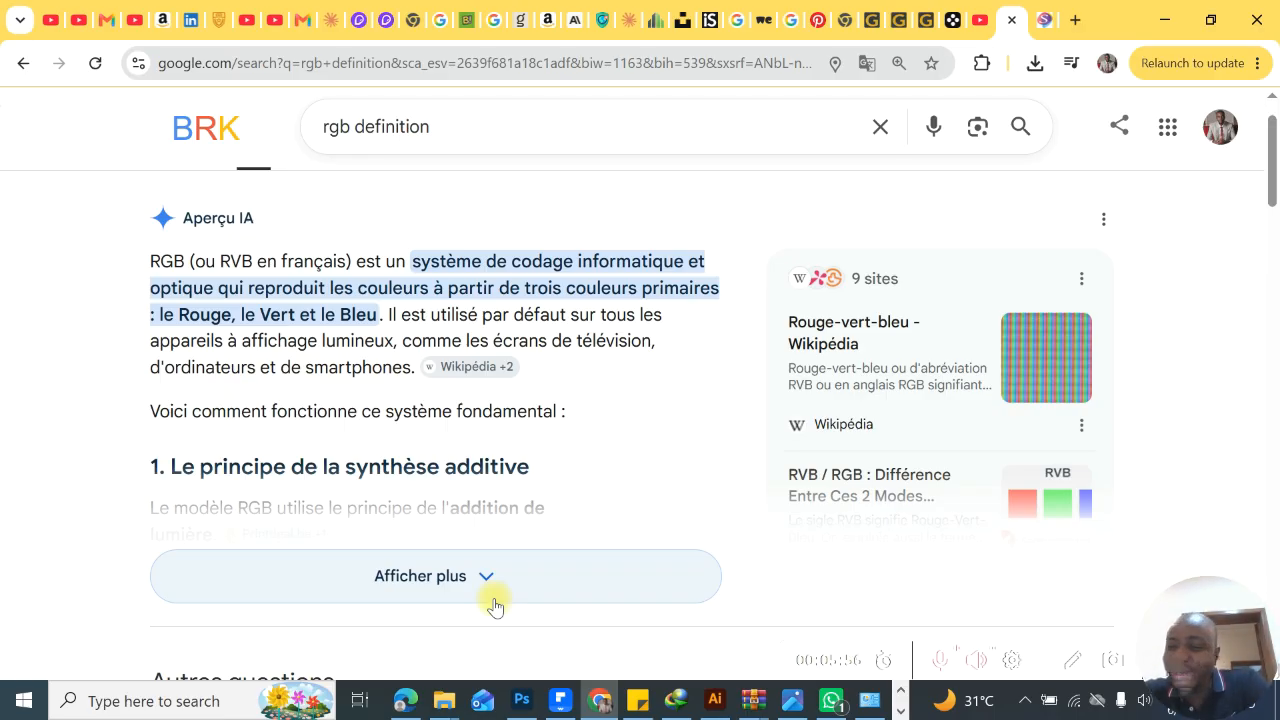
# - Refine the Google search to "rgb in english definition"
pyautogui.click(466, 131)
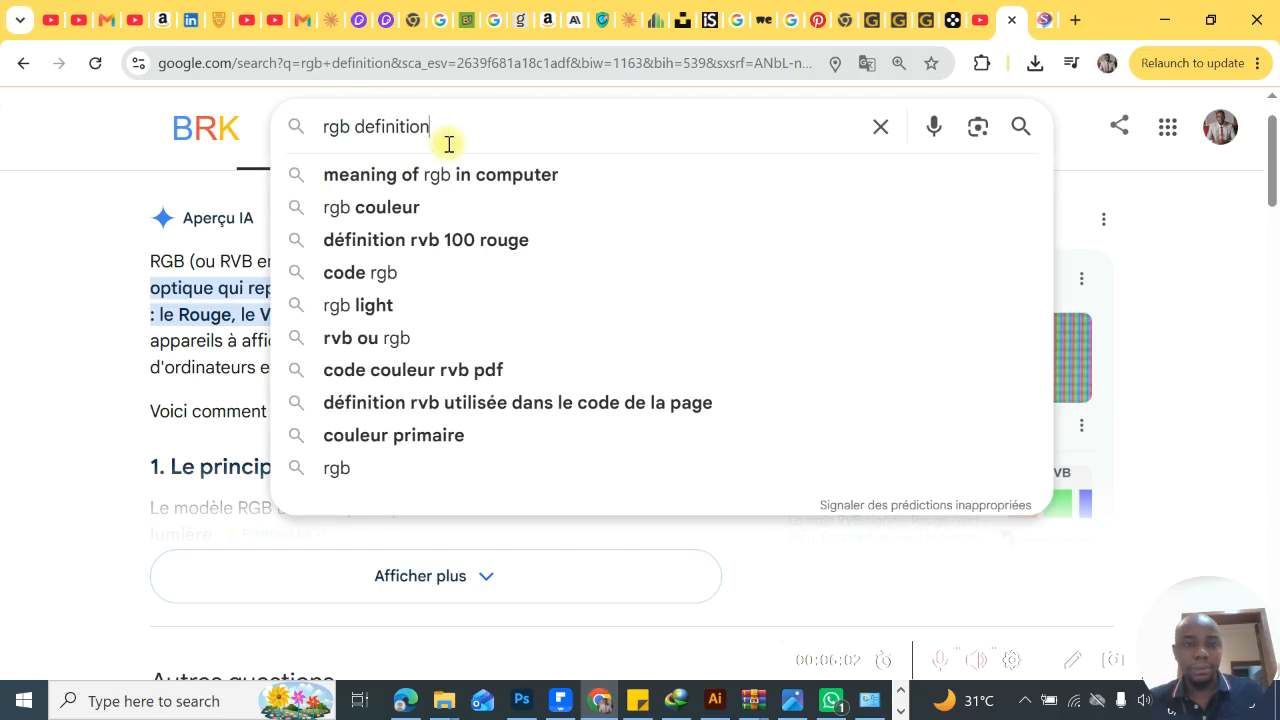
pyautogui.click(359, 124)
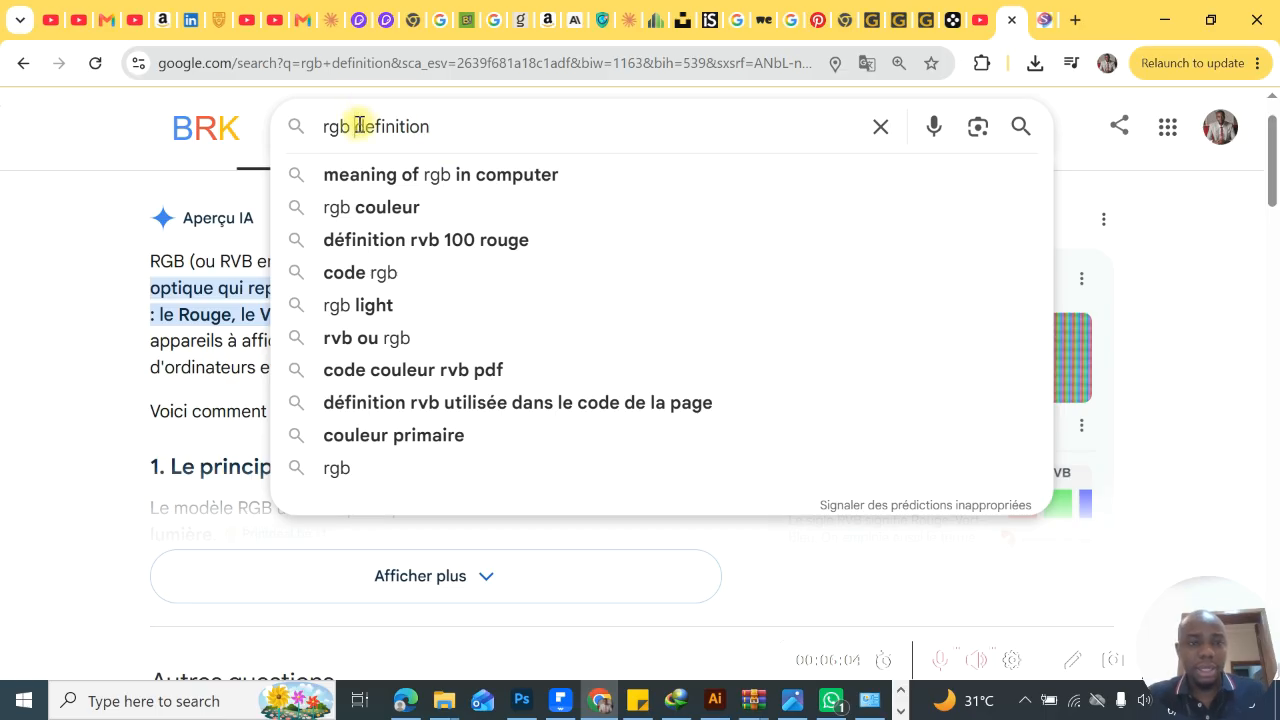
pyautogui.write('in en')
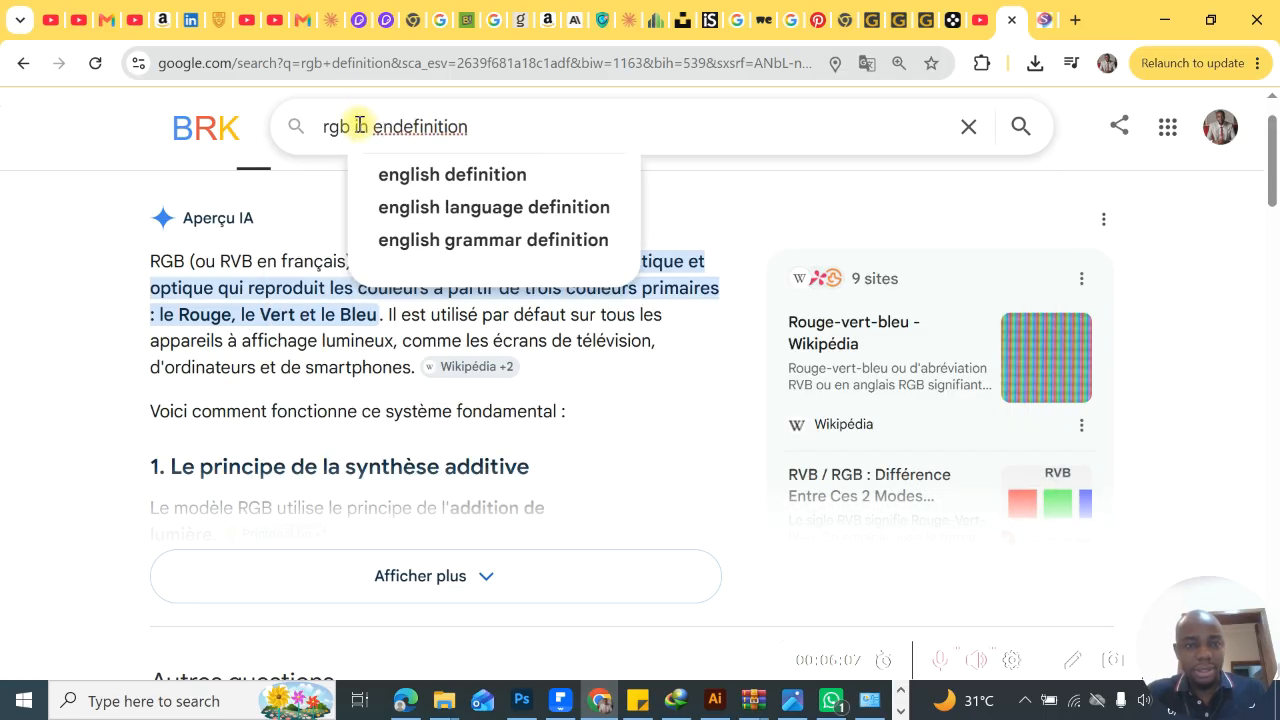
pyautogui.click(457, 175)
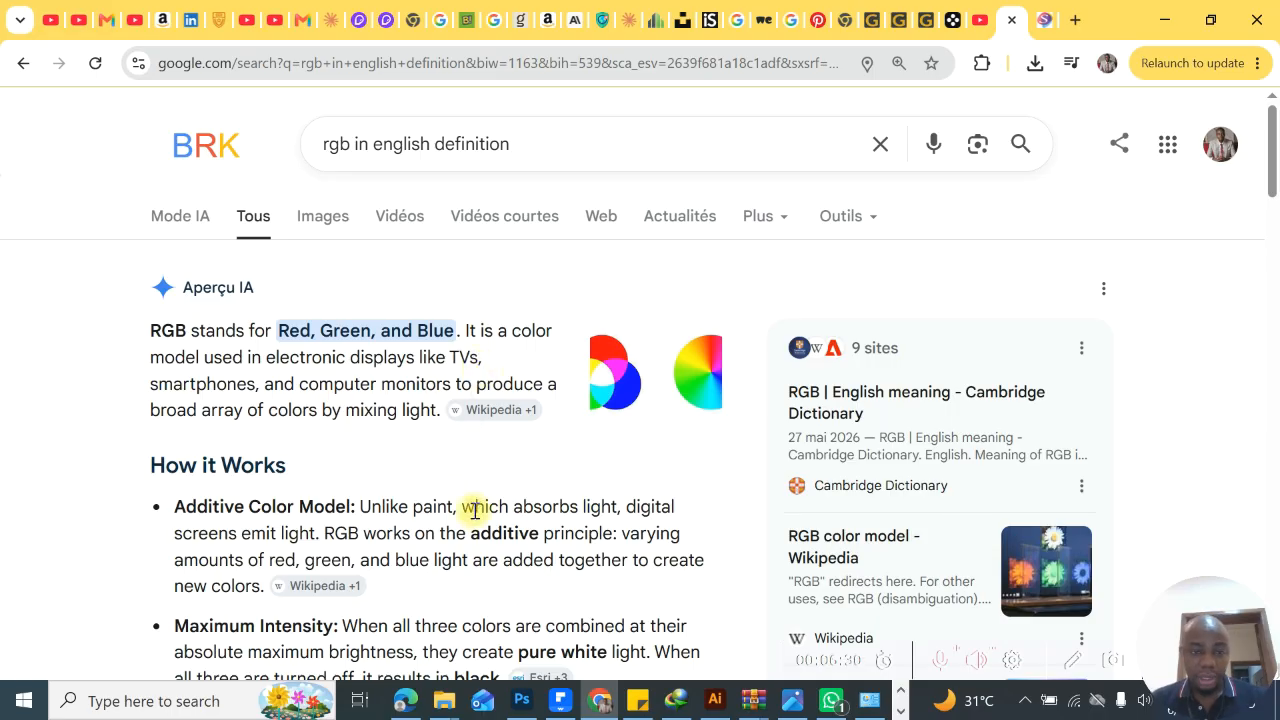
# - Read the AI overview of RGB, open the preview of its color circles image and browse the related images
pyautogui.scroll(-2, 475, 510)
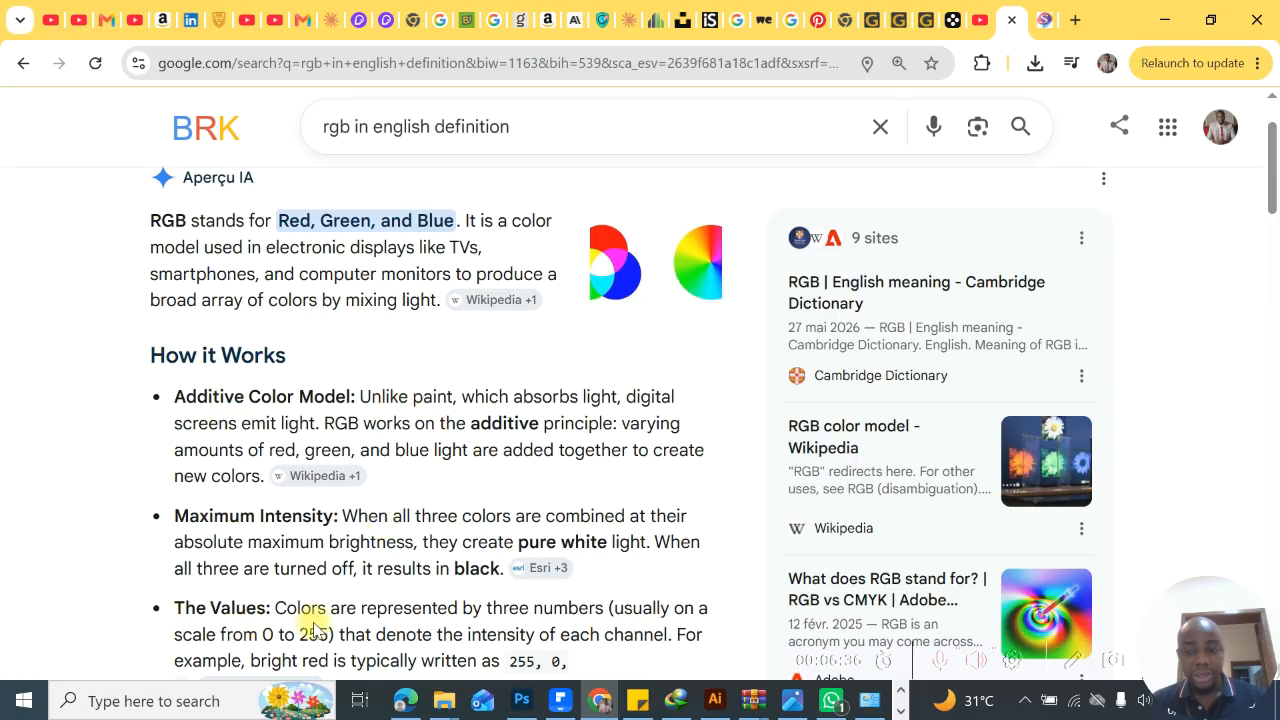
pyautogui.scroll(-1, 430, 510)
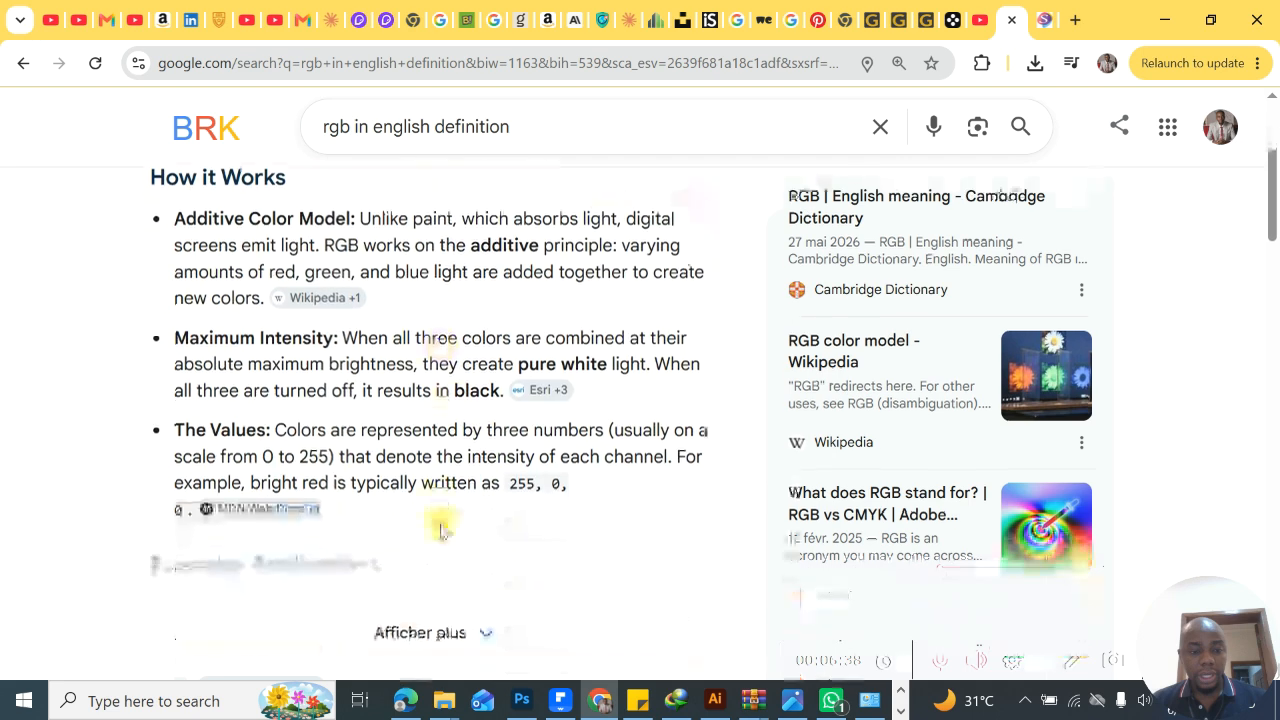
pyautogui.scroll(2, 440, 530)
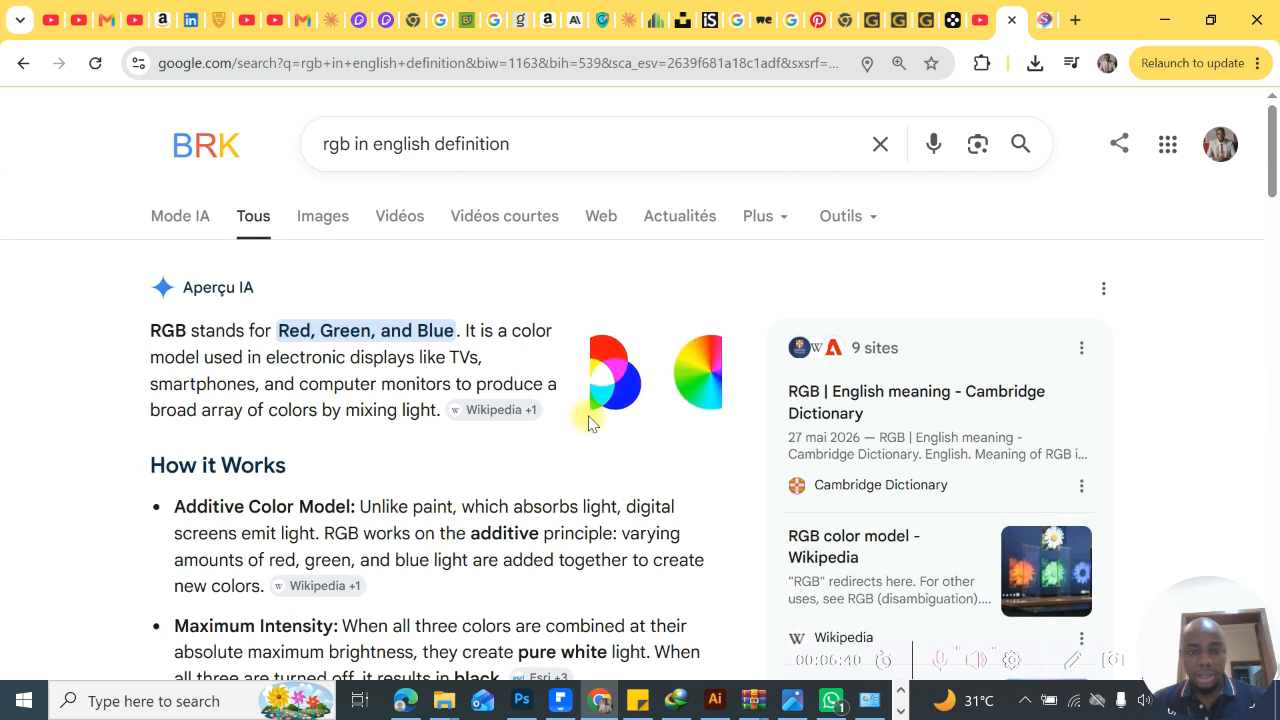
pyautogui.click(640, 392)
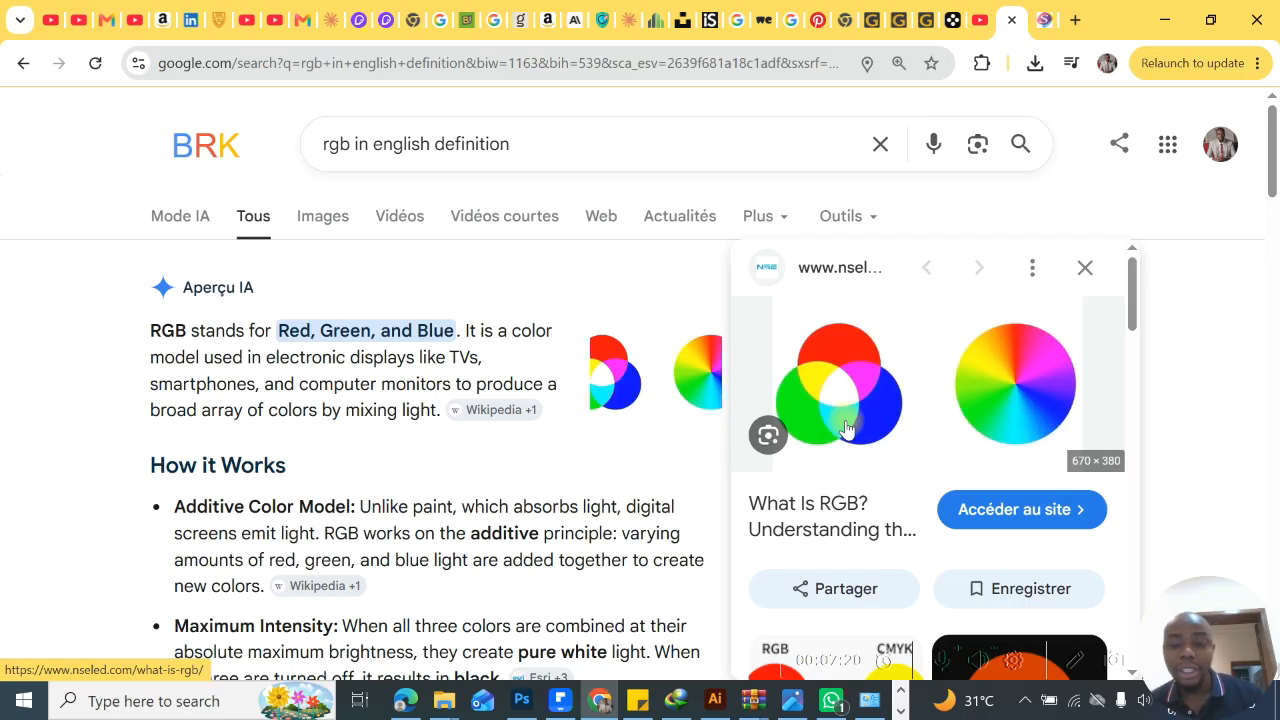
pyautogui.scroll(-3, 843, 500)
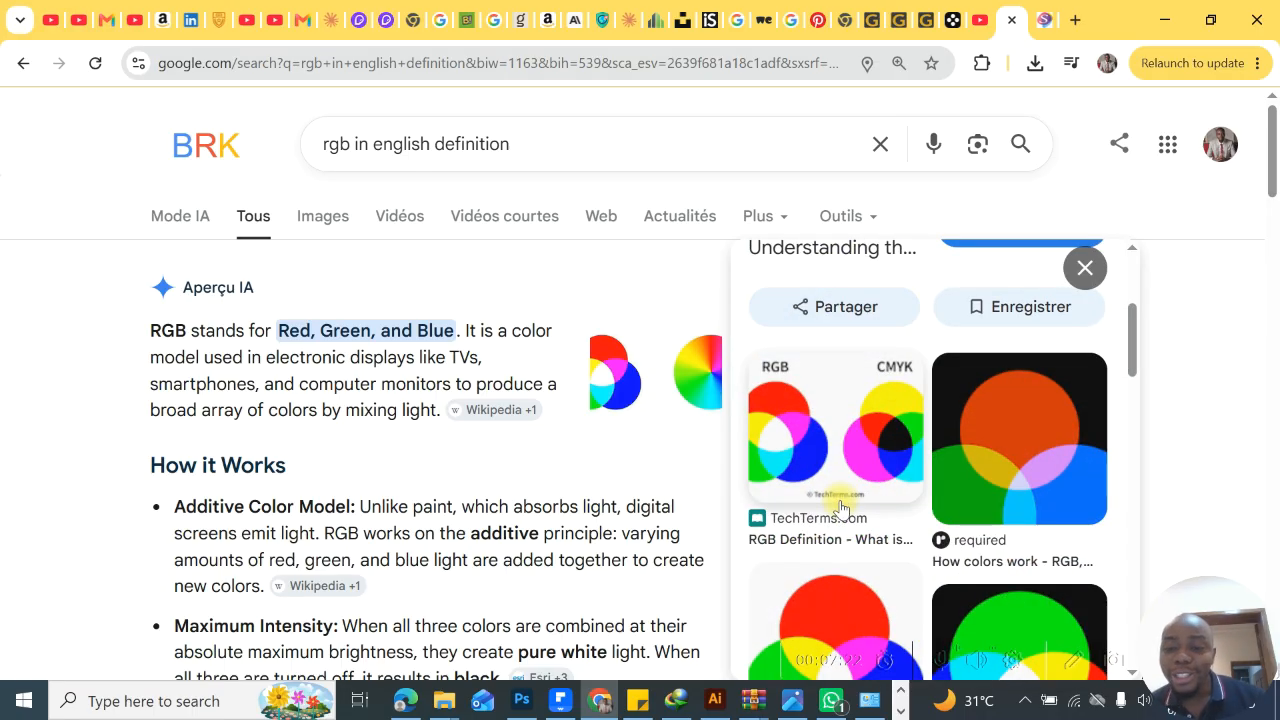
# - Preview the TechTerms RGB and CMYK comparison image, and change the Google search to "cmyk in english definition"
pyautogui.click(840, 432)
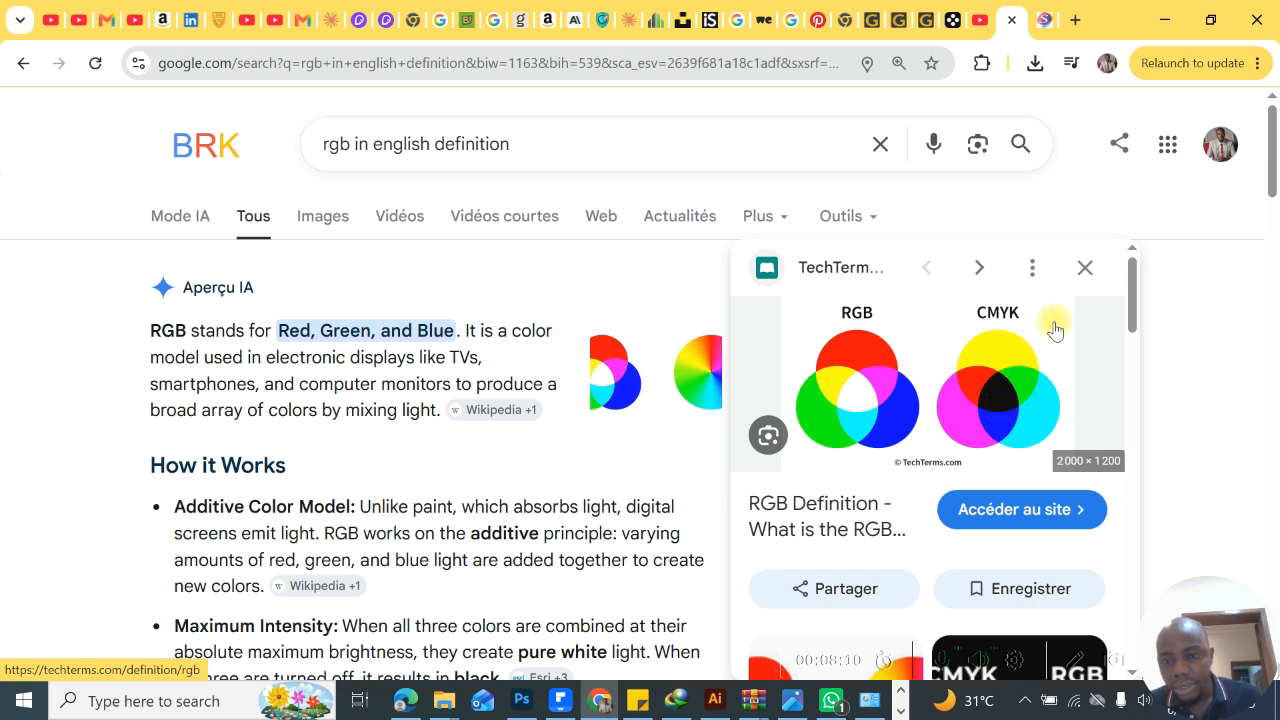
pyautogui.click(350, 143)
pyautogui.press('BackSpace')
pyautogui.press('BackSpace')
pyautogui.press('BackSpace')
pyautogui.write('cym')
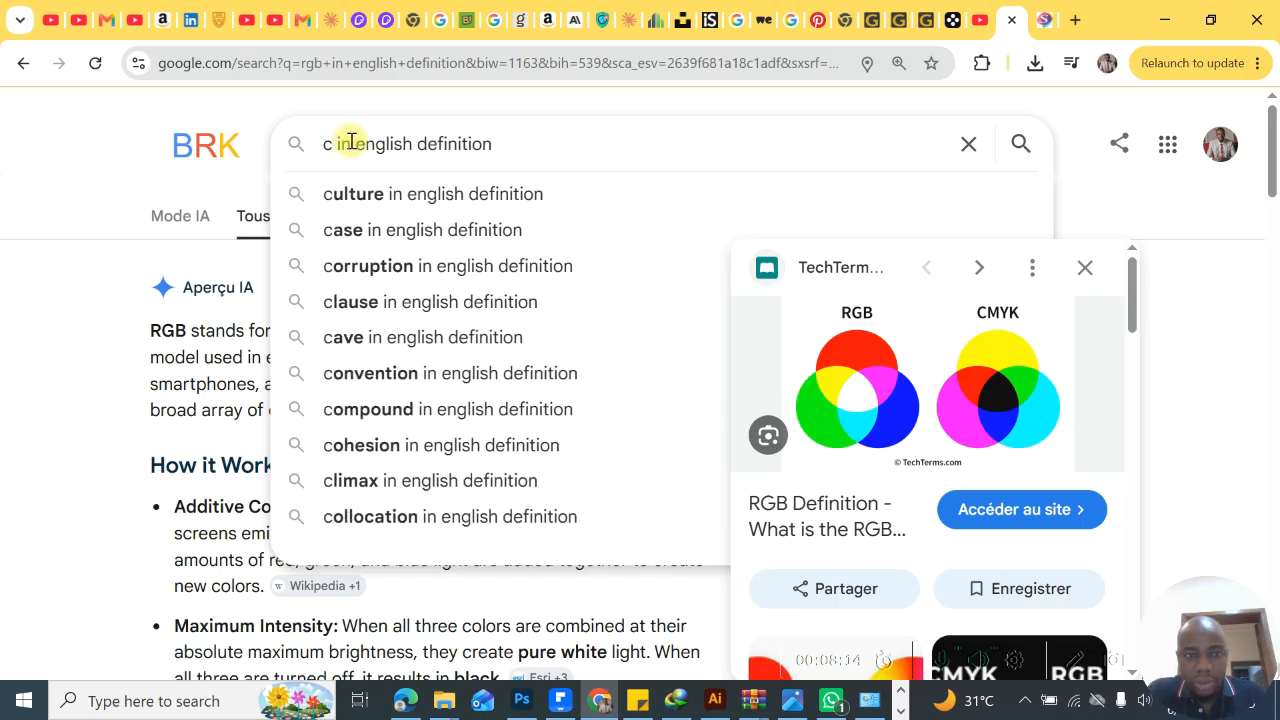
pyautogui.press('BackSpace')
pyautogui.press('BackSpace')
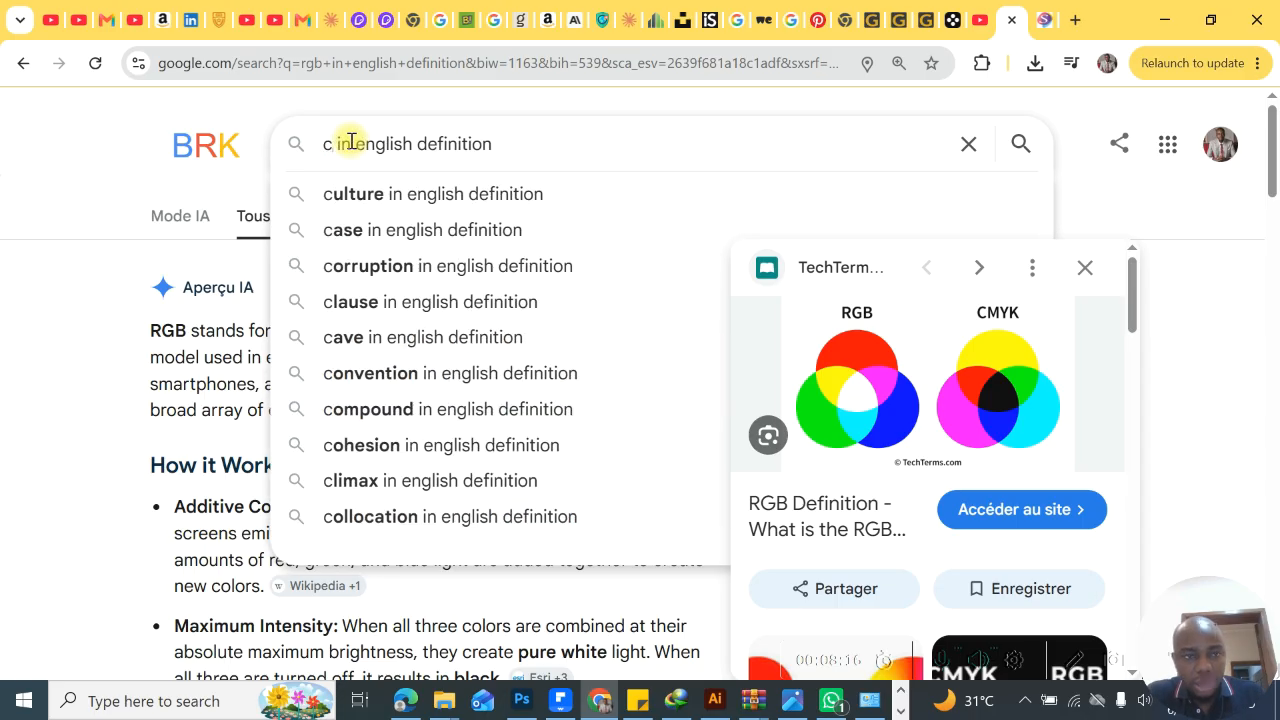
pyautogui.write('myk')
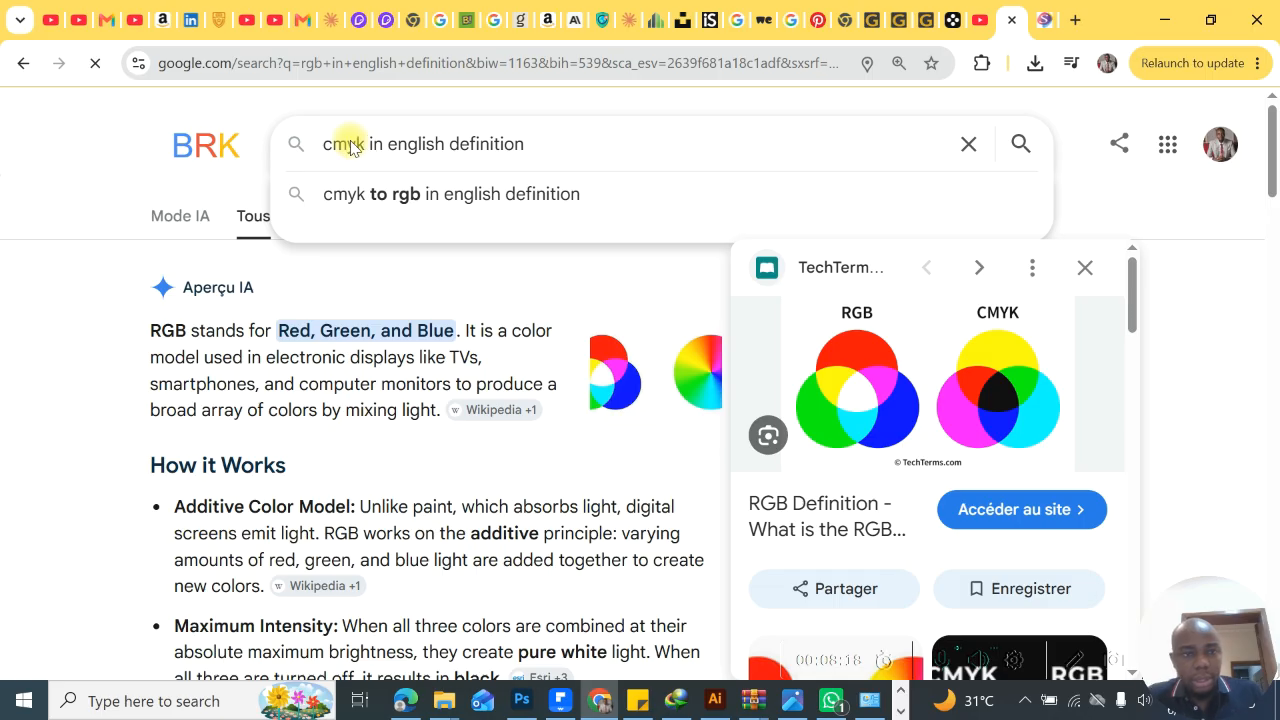
pyautogui.press('Return')
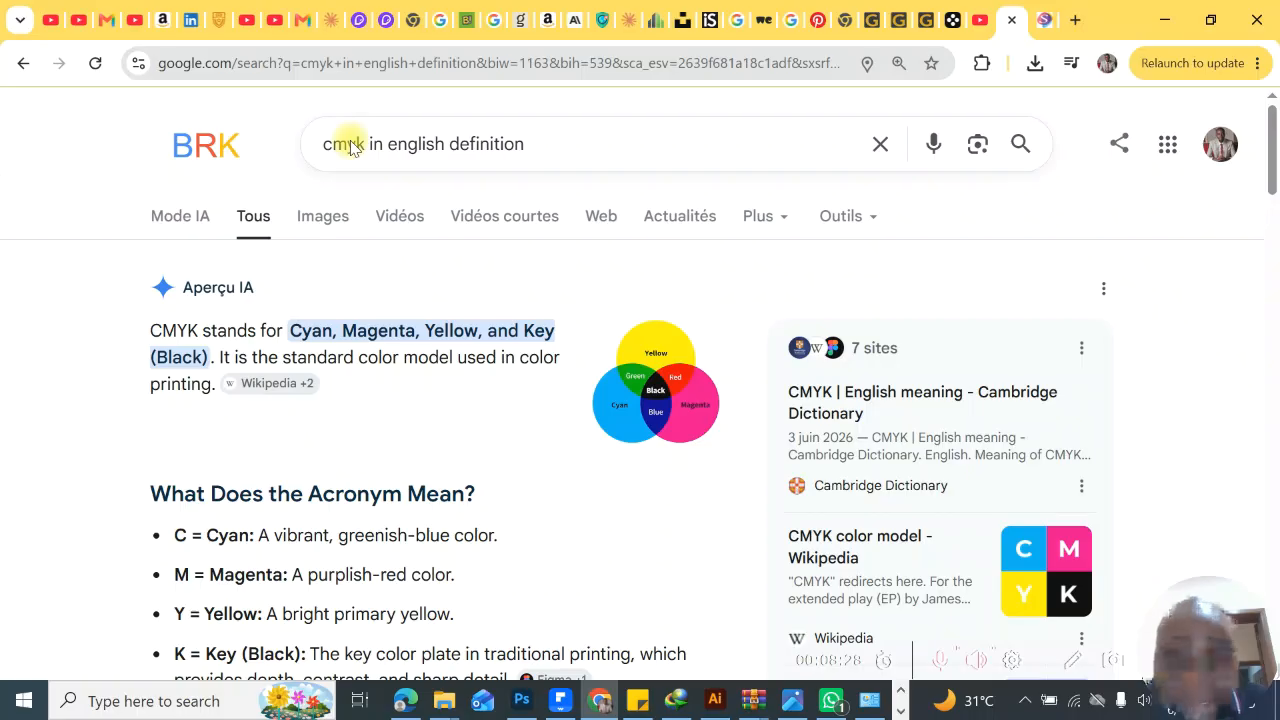
# - Read the AI overview of CMYK, expanding it to examine the acronym and the subtractive color model explanation
pyautogui.scroll(-3, 352, 455)
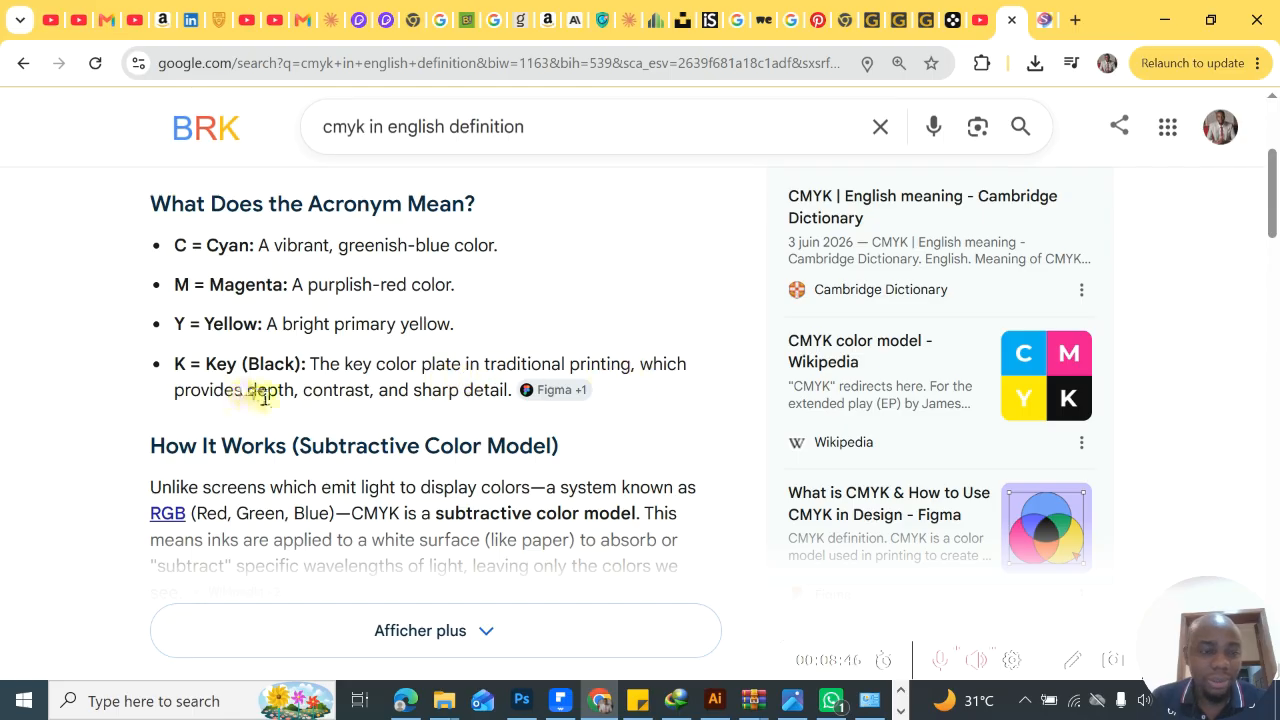
pyautogui.moveTo(523, 409)
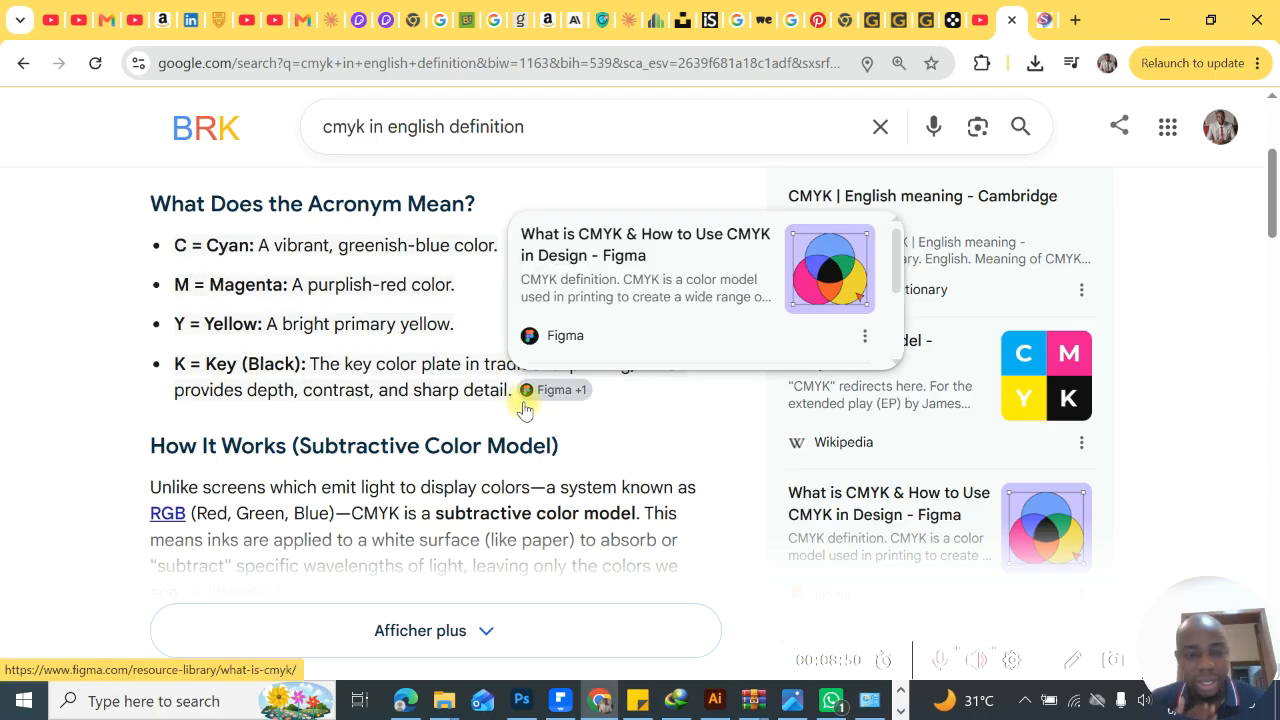
pyautogui.scroll(-1, 480, 484)
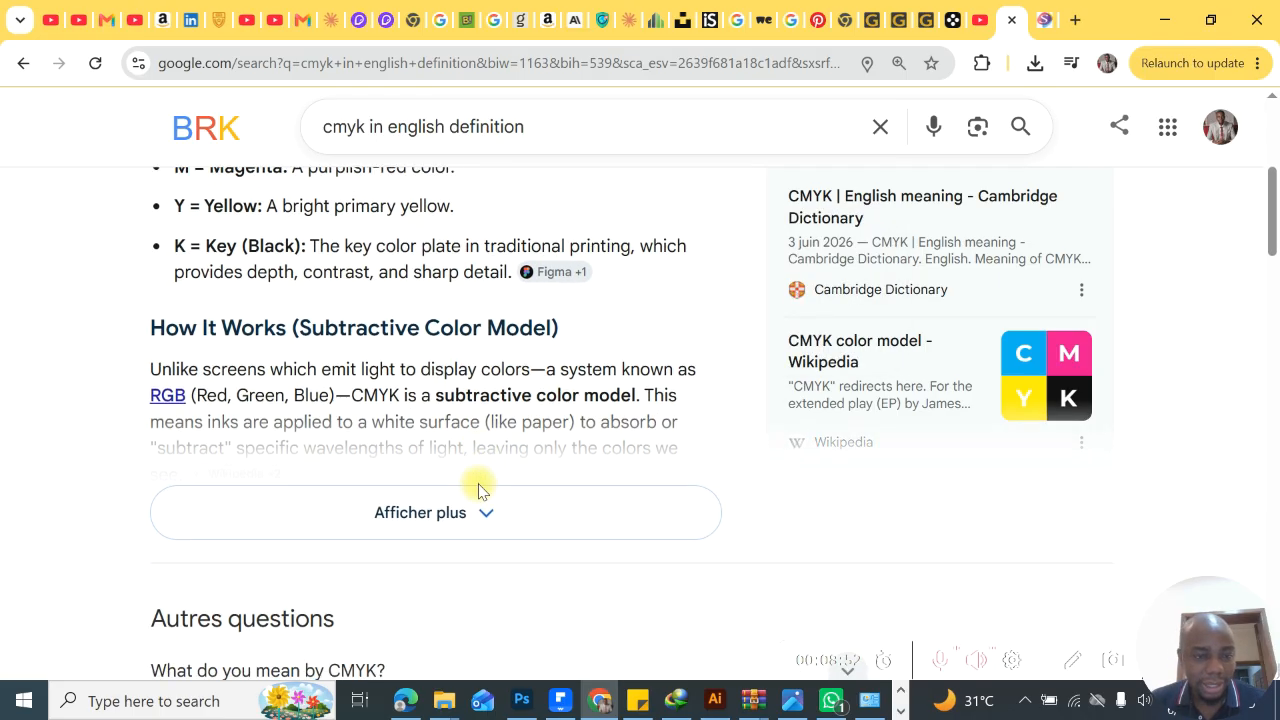
pyautogui.click(487, 521)
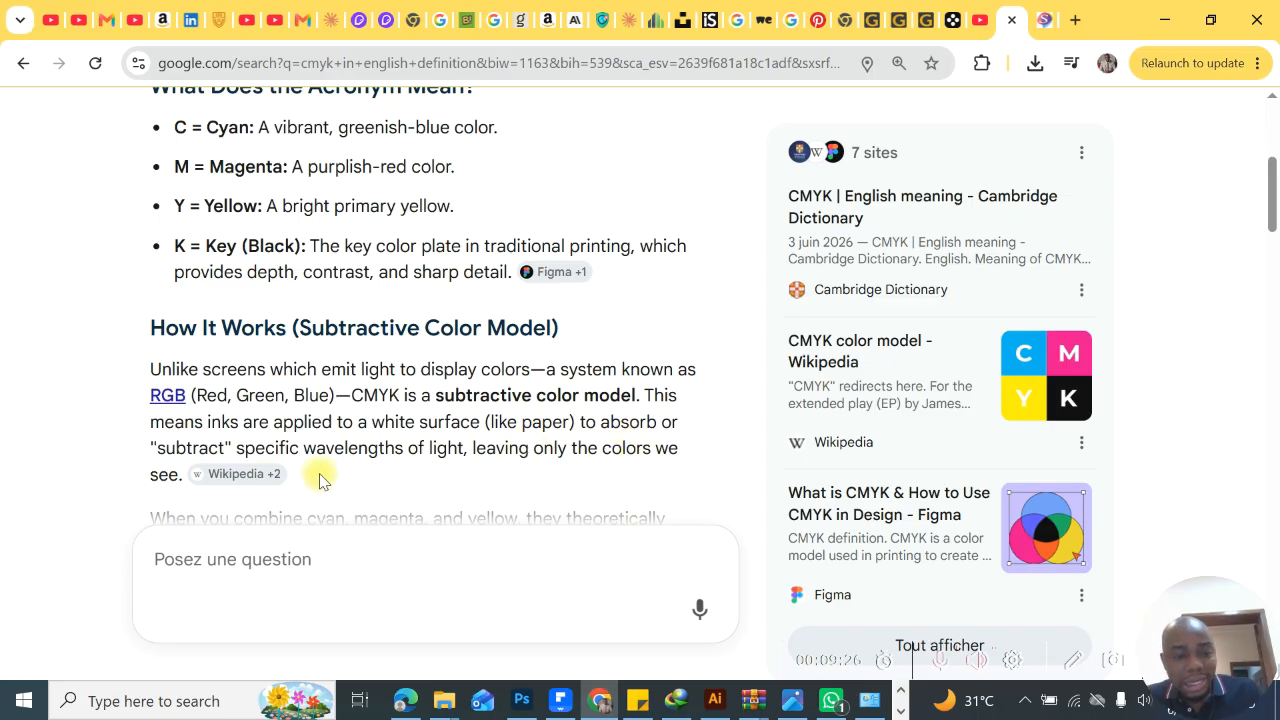
pyautogui.moveTo(270, 473)
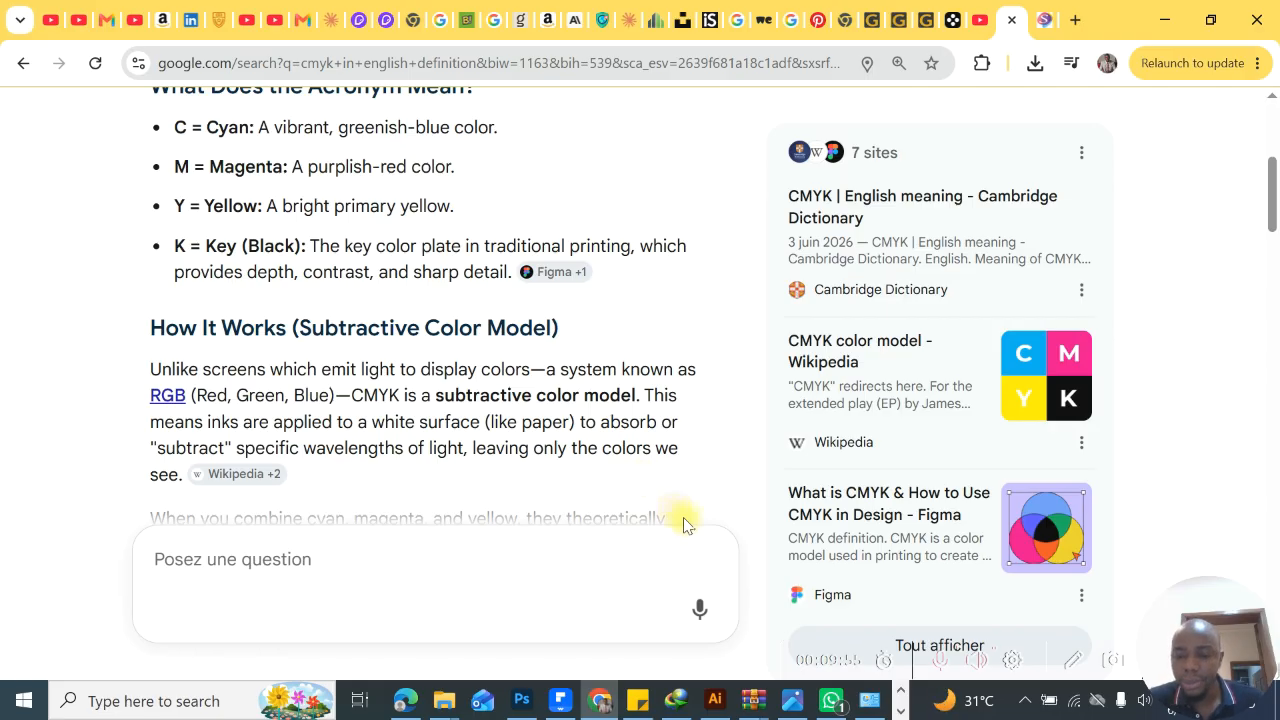
# - Switch back to Photoshop and set the new document's color mode to RGB Color
pyautogui.click(899, 711)
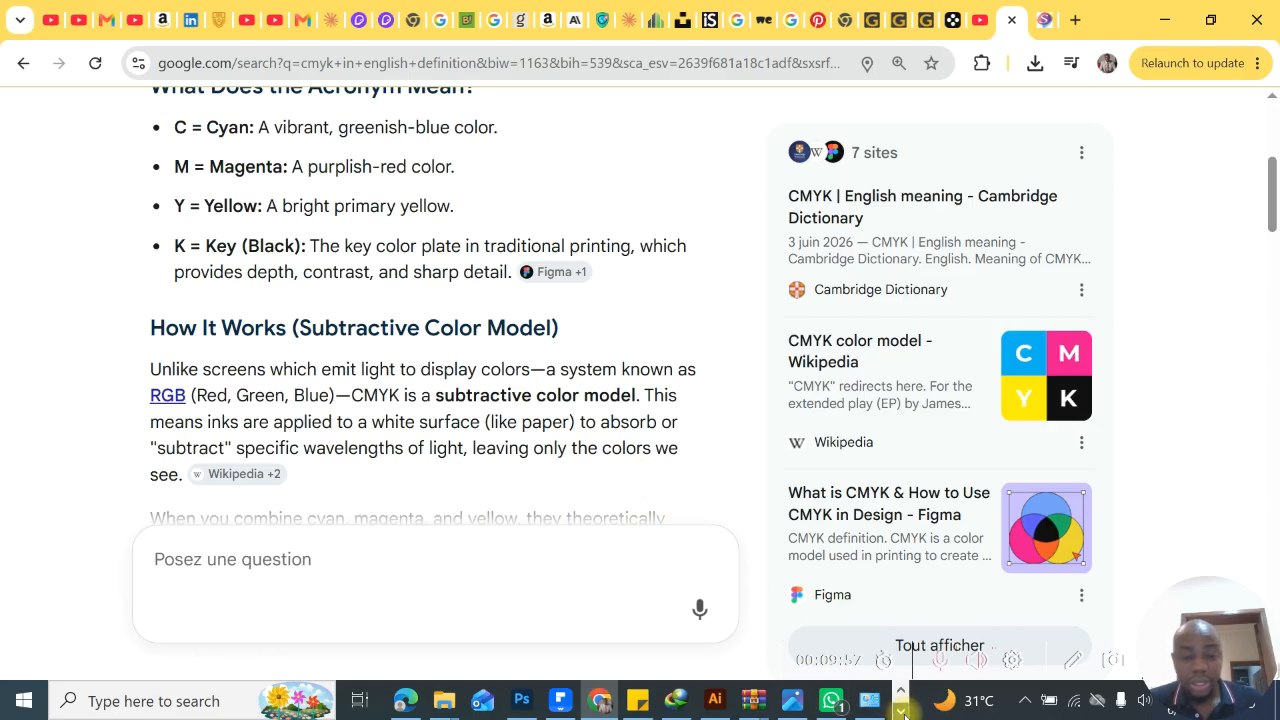
pyautogui.click(900, 695)
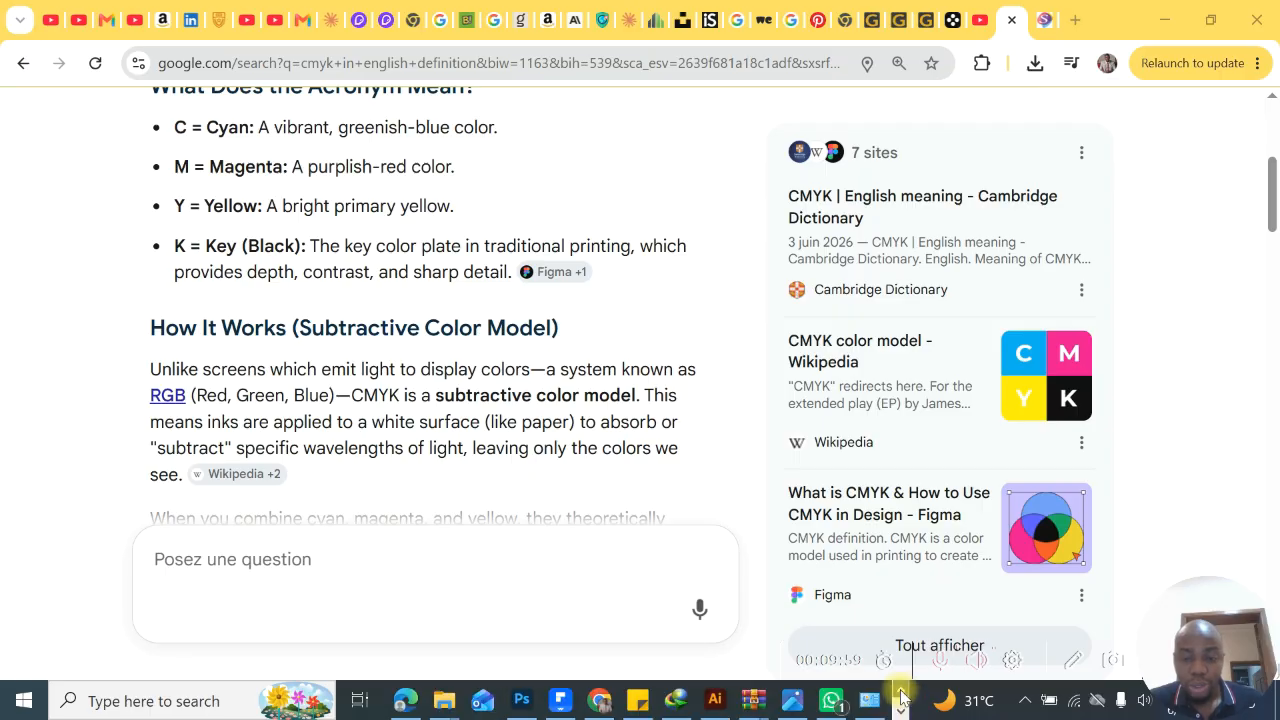
pyautogui.click(524, 703)
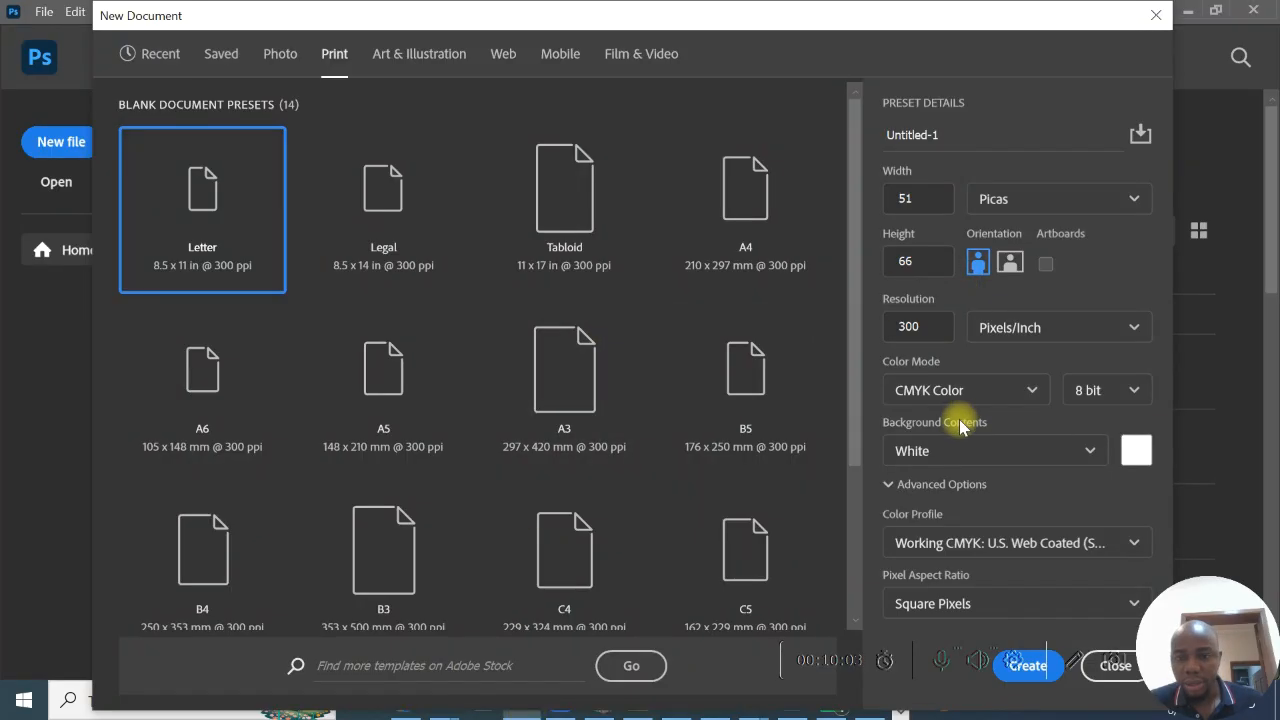
pyautogui.click(1022, 389)
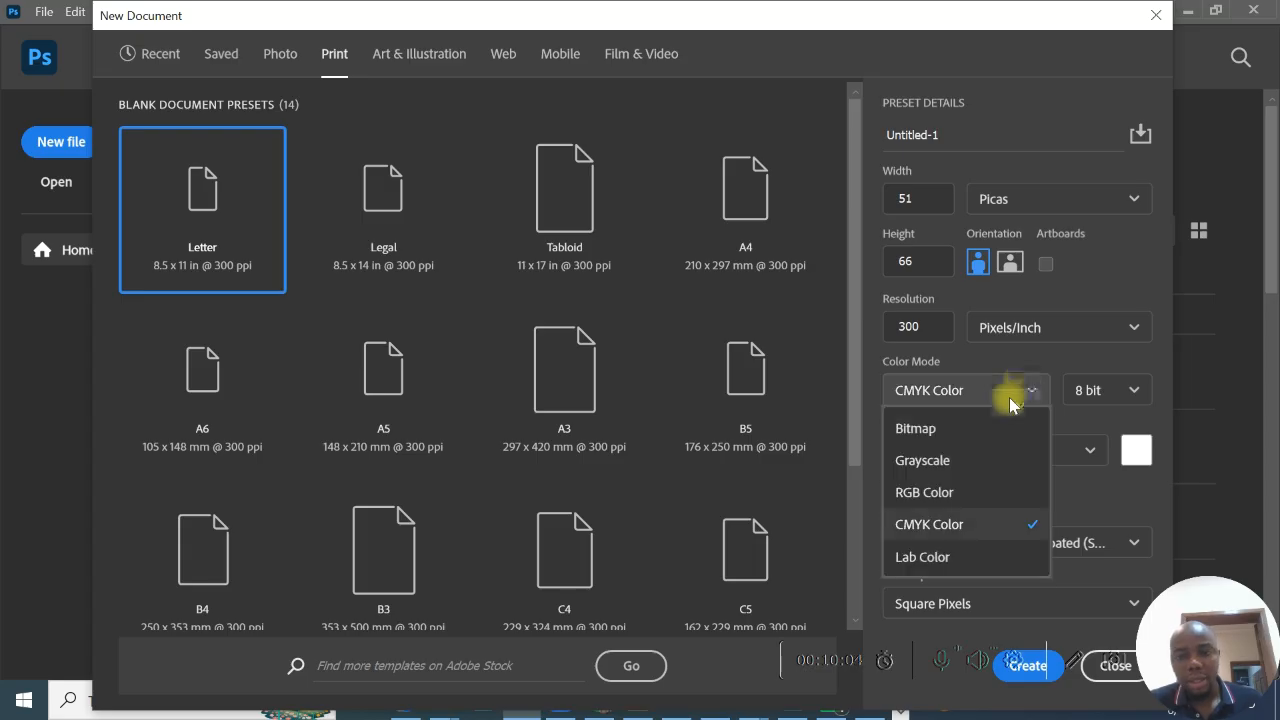
pyautogui.click(945, 494)
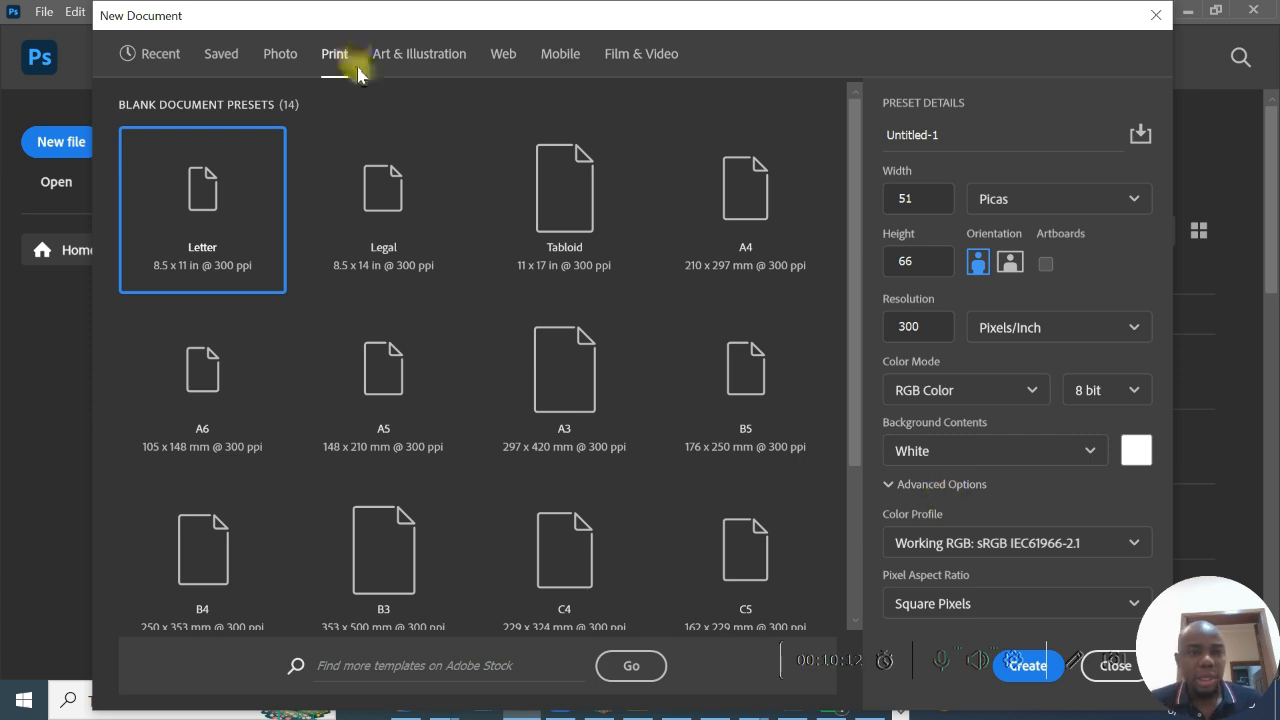
# - Review the Photo, Art & Illustration and Web document presets, checking the resolution value and unit of the Web Most Common preset
pyautogui.click(278, 56)
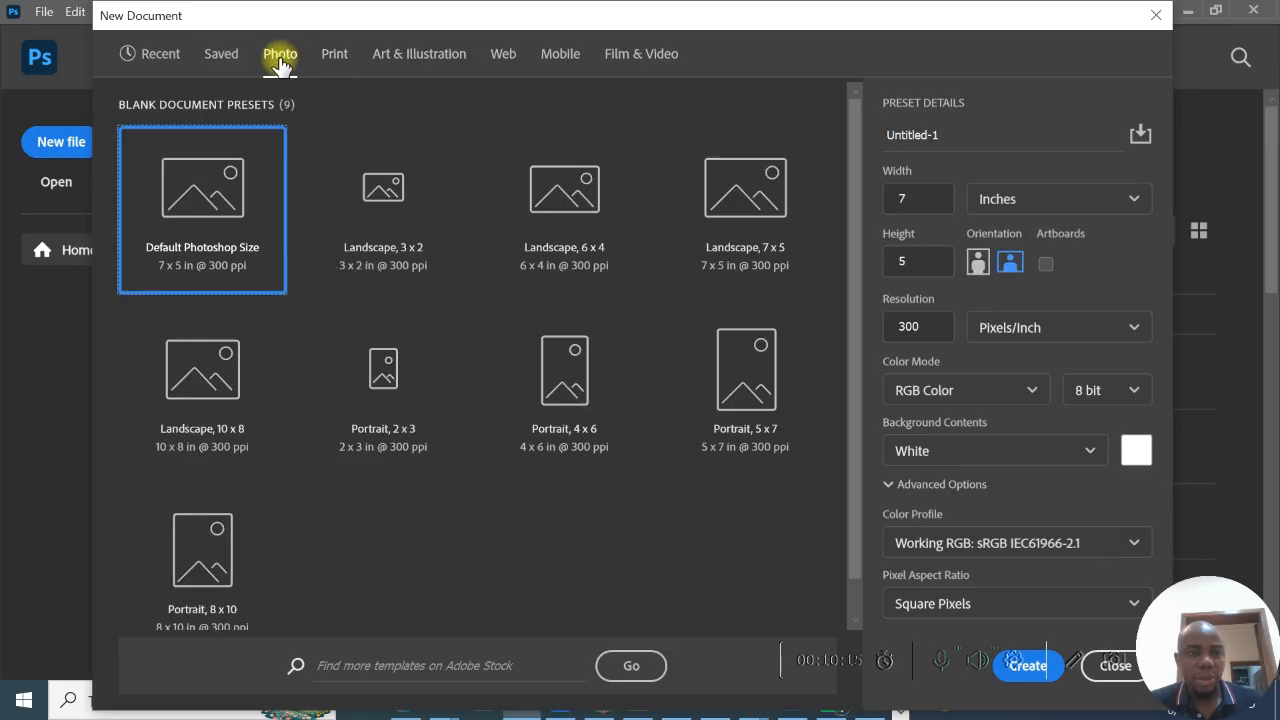
pyautogui.click(400, 60)
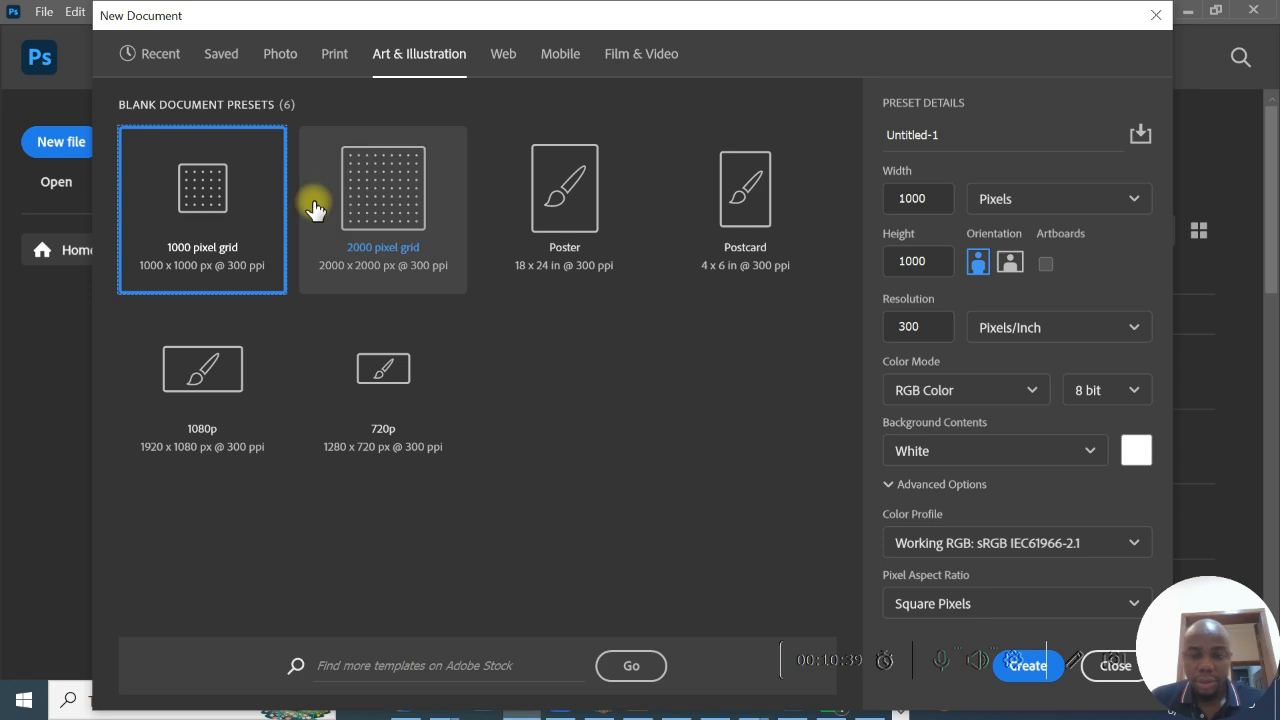
pyautogui.click(516, 64)
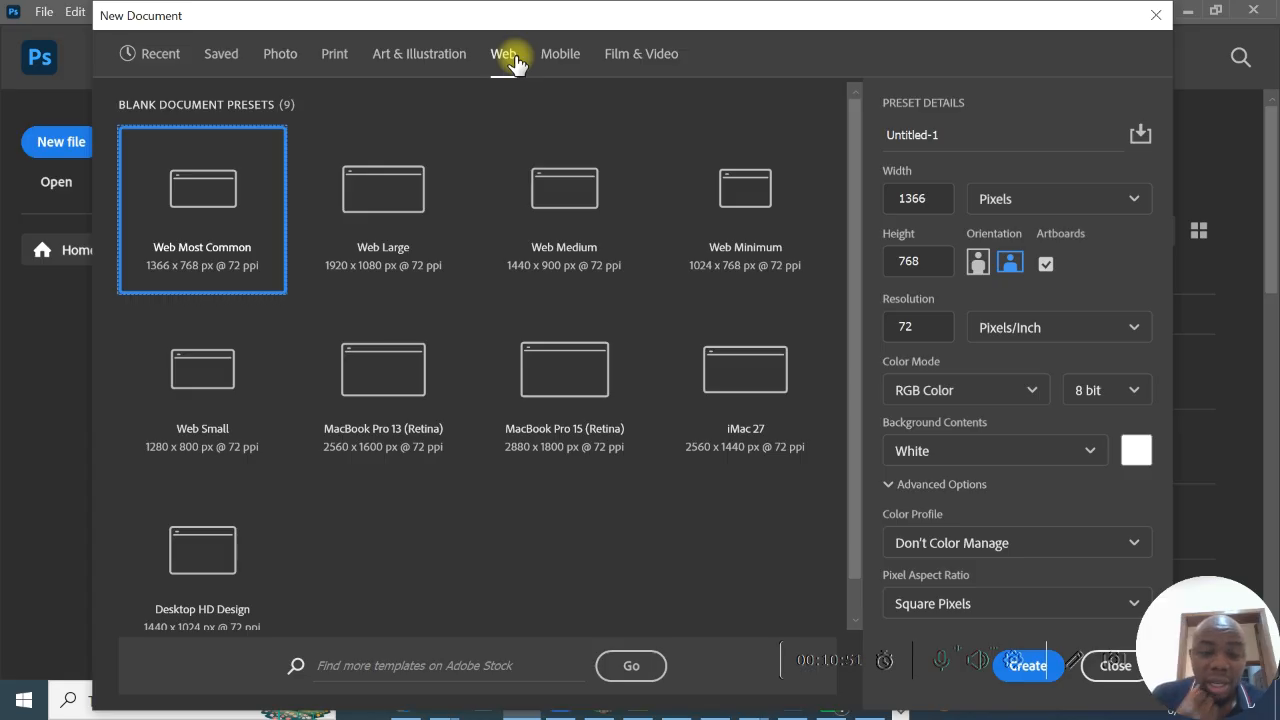
pyautogui.click(915, 326)
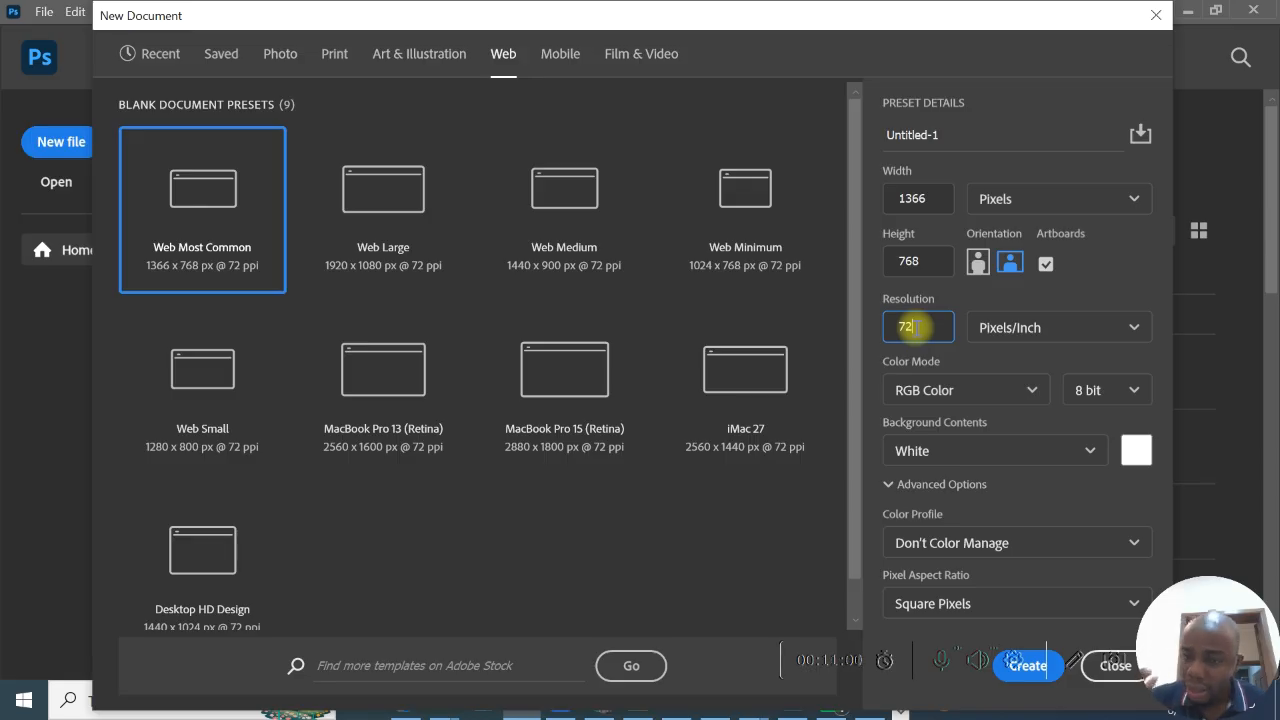
pyautogui.click(1134, 330)
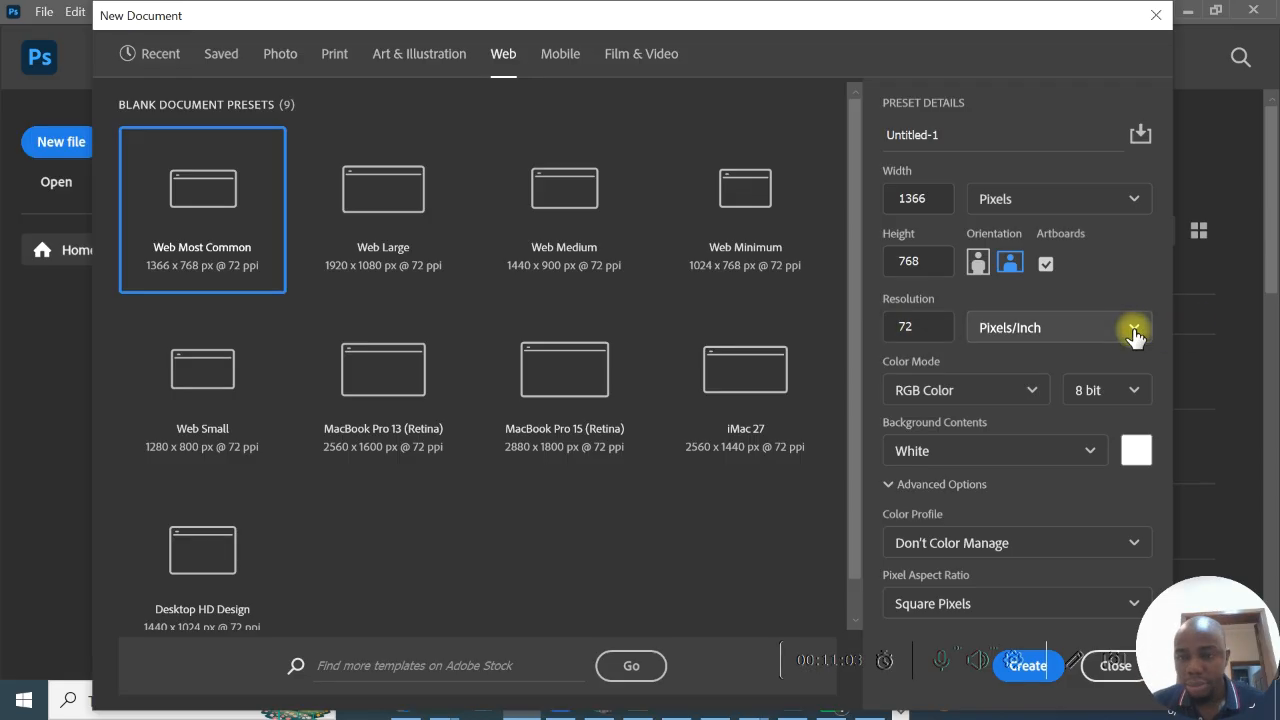
pyautogui.click(1134, 330)
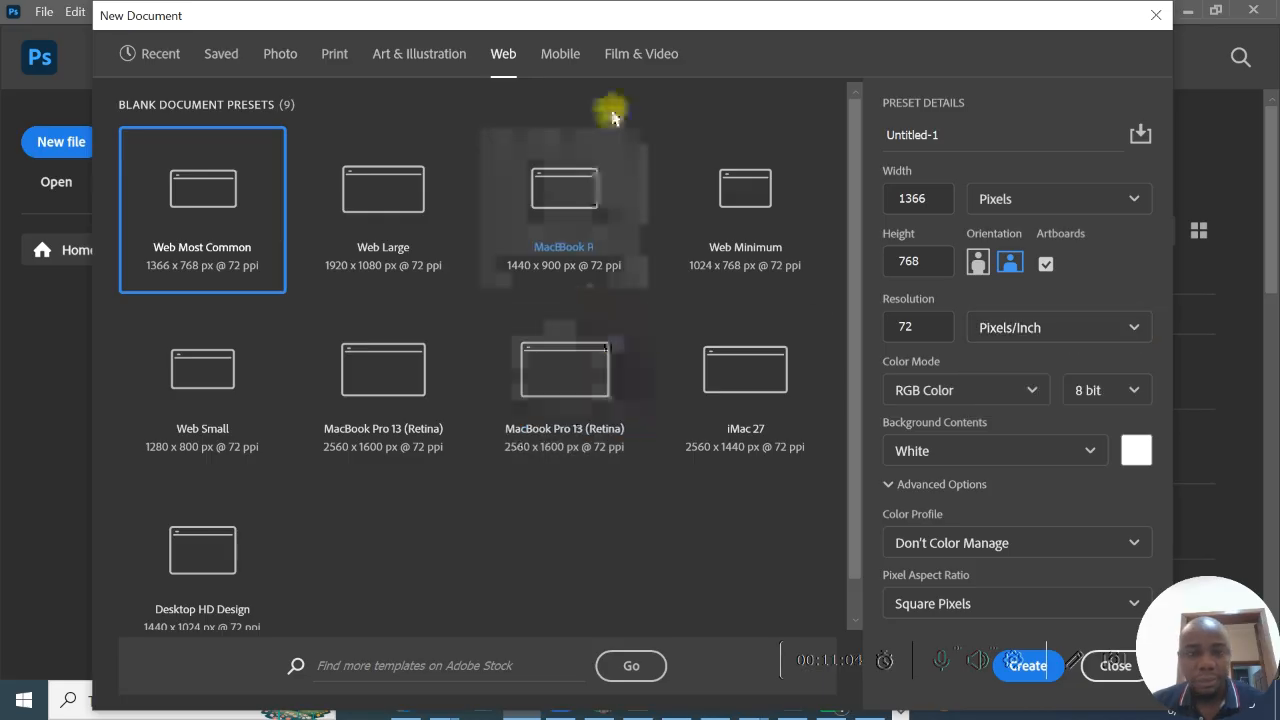
# - Review the Mobile and Film & Video presets, and return to the recent 2953 x 2953 px custom preset to check its resolution
pyautogui.click(565, 52)
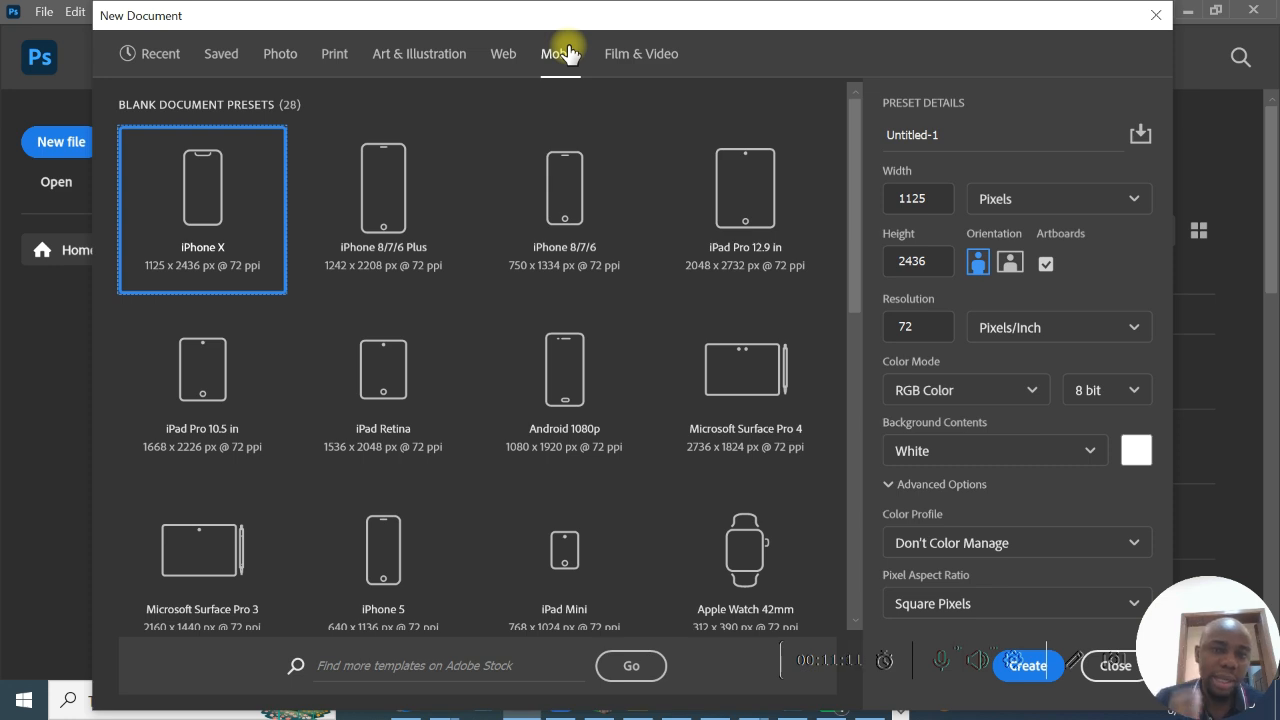
pyautogui.click(607, 62)
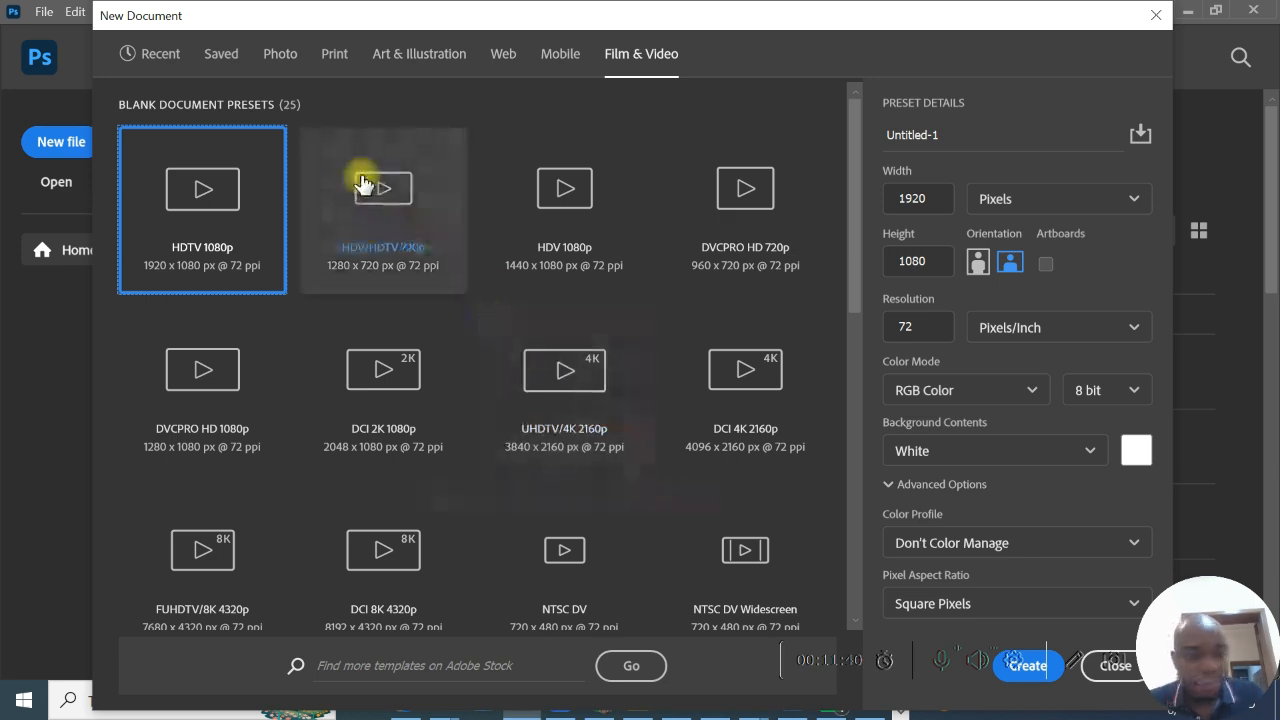
pyautogui.click(273, 56)
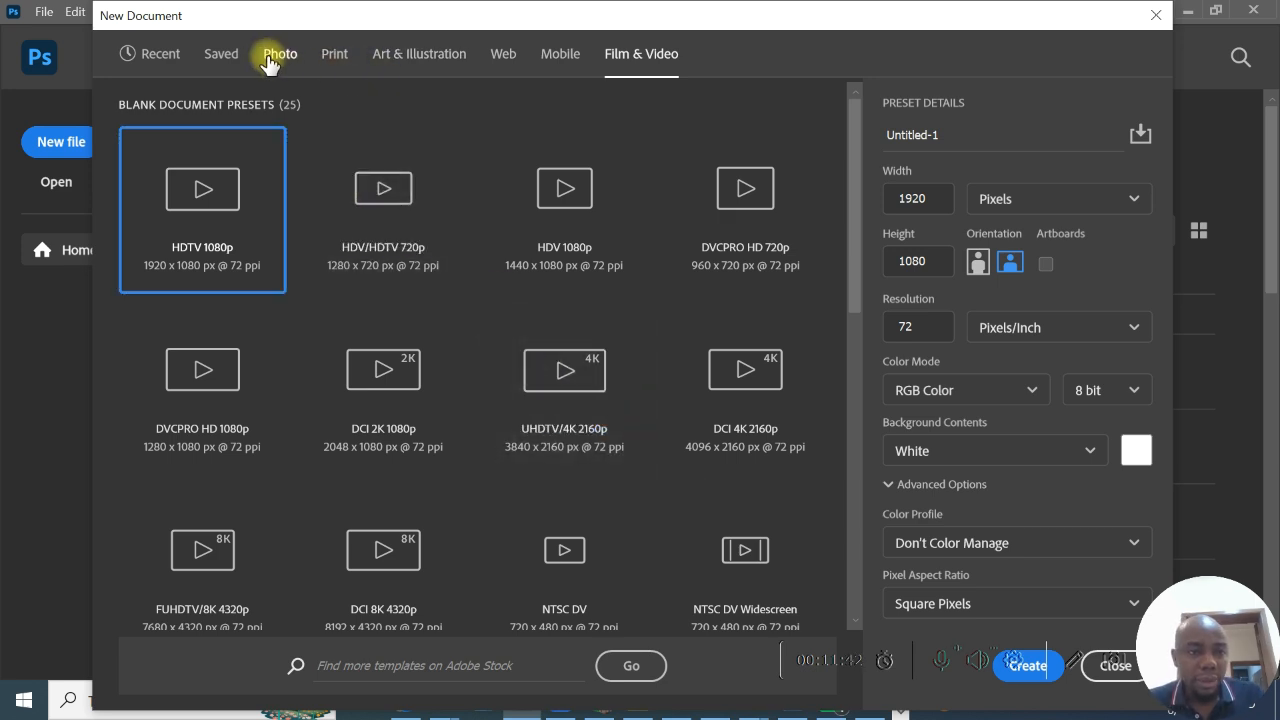
pyautogui.click(178, 62)
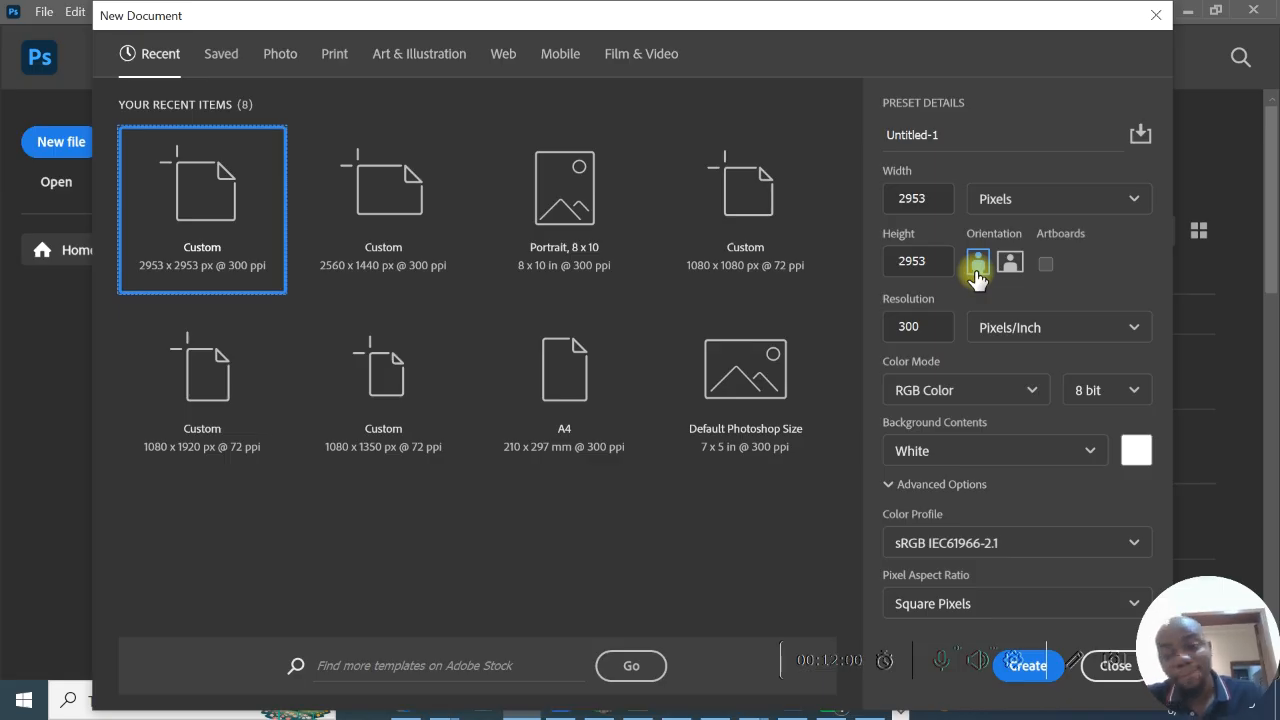
pyautogui.click(928, 328)
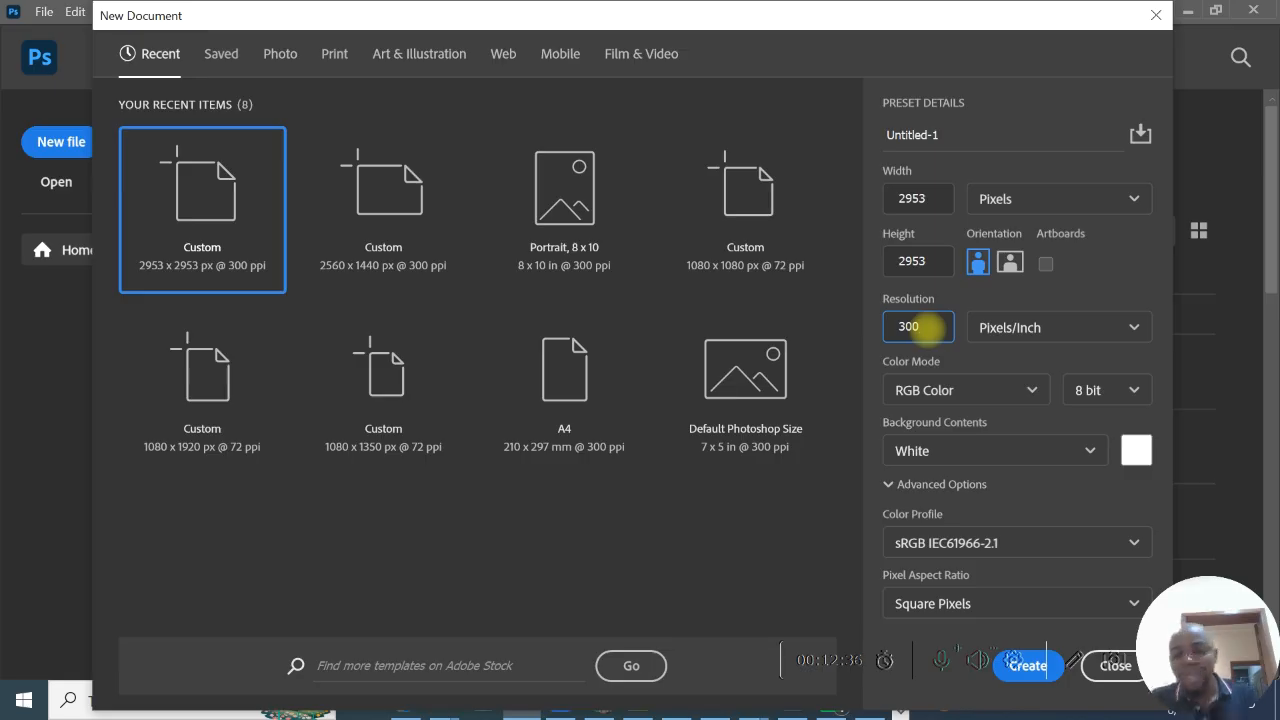
# - Move the New Document dialog aside and name the new document EX
pyautogui.moveTo(992, 24); pyautogui.dragTo(684, 53)
pyautogui.click(651, 168)
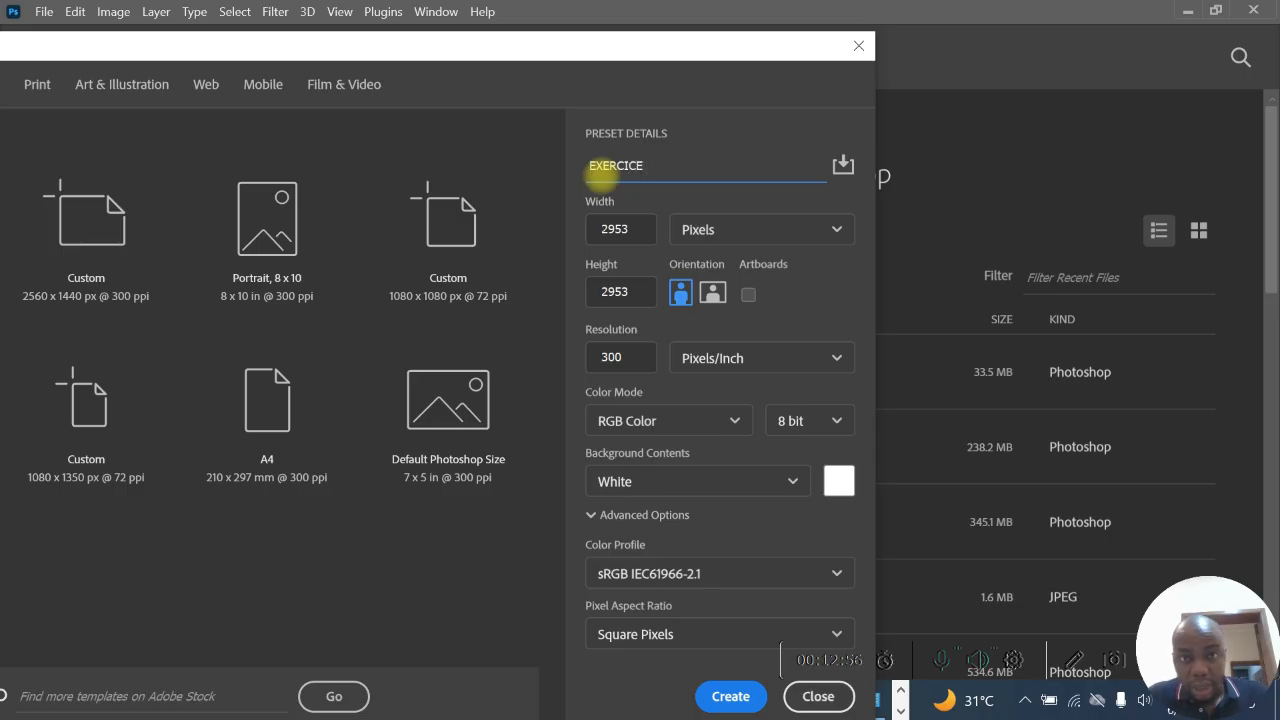
pyautogui.press('BackSpace')
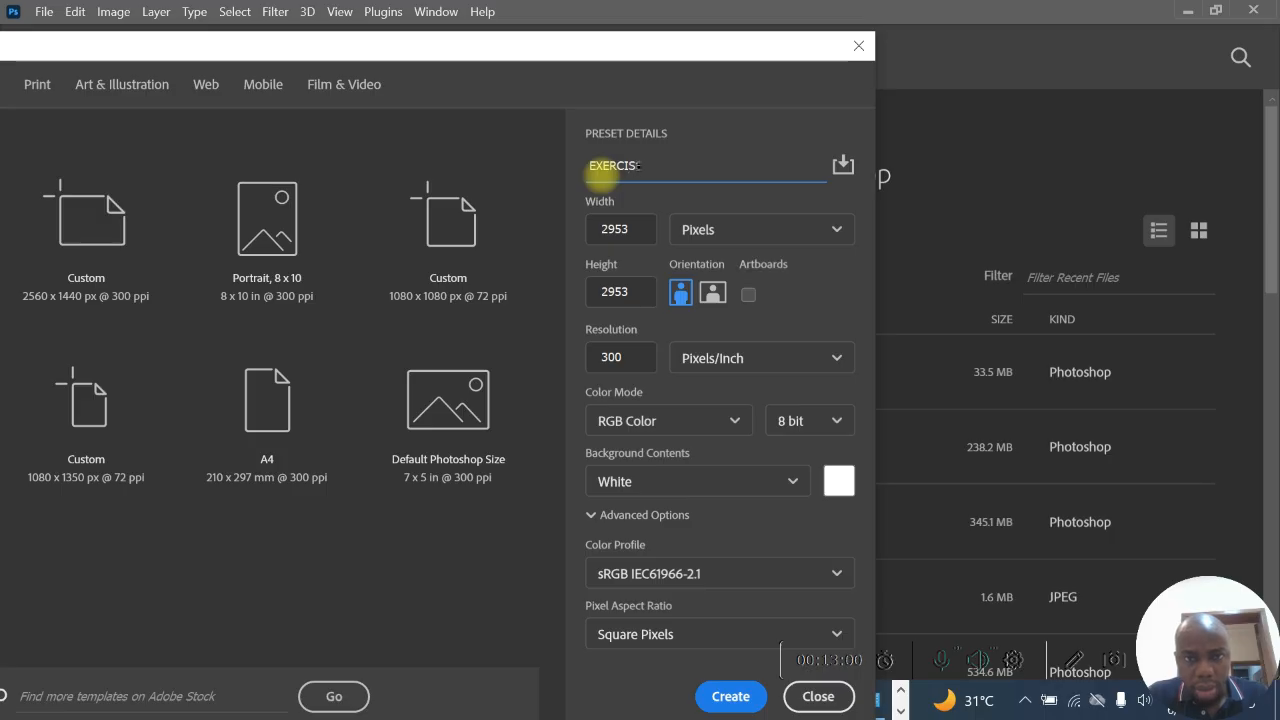
pyautogui.press('BackSpace')
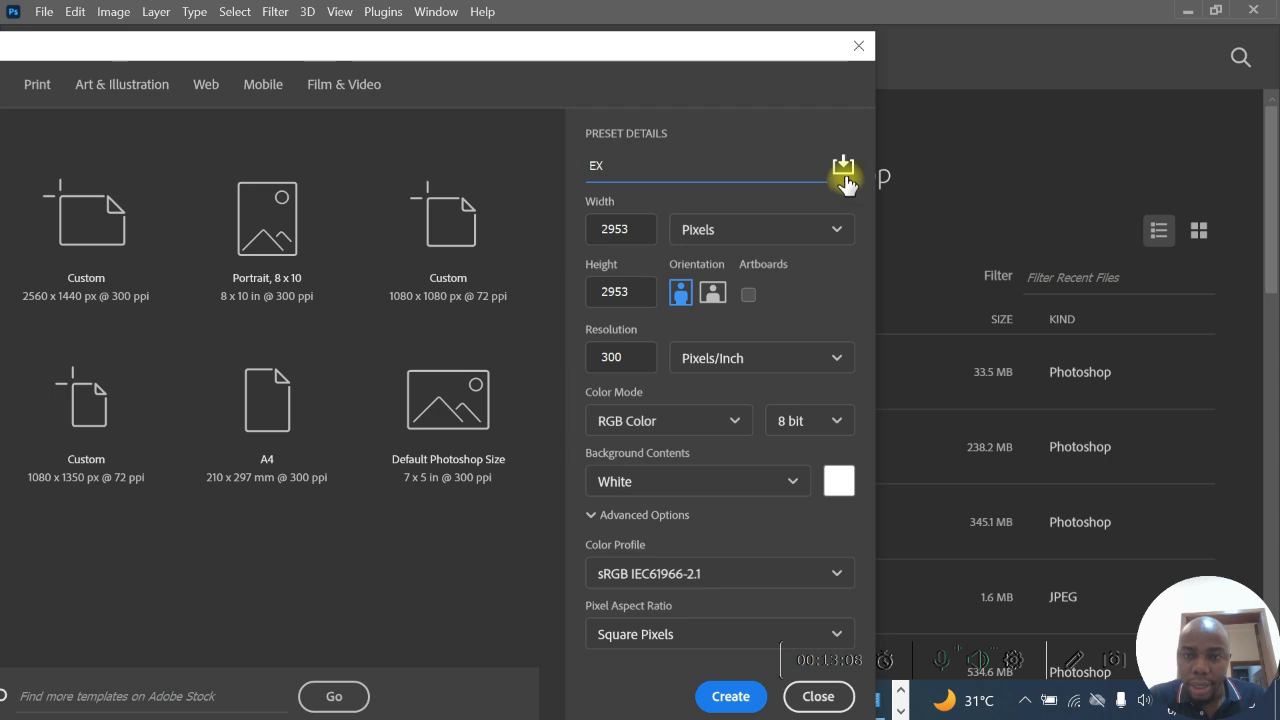
# - Save the current document settings as a preset under the suggested name and view it among the saved presets
pyautogui.click(844, 176)
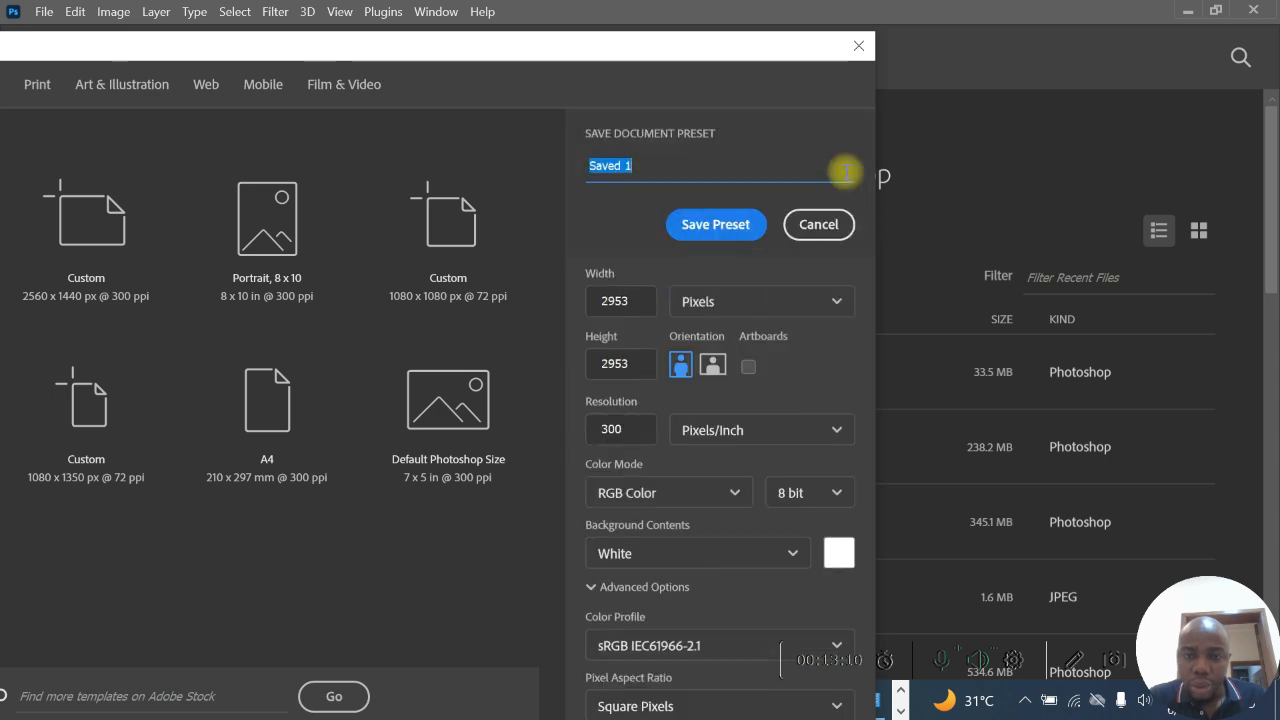
pyautogui.write('EX')
pyautogui.click(733, 226)
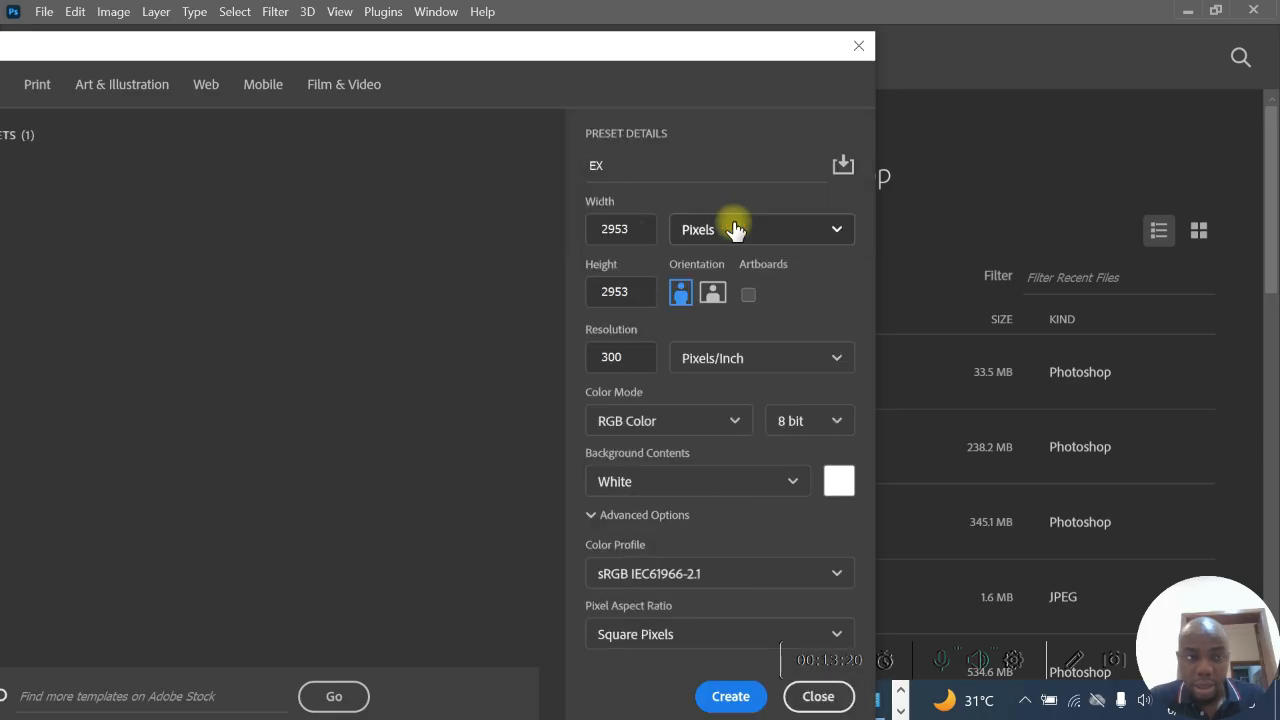
pyautogui.moveTo(423, 40); pyautogui.dragTo(842, 20)
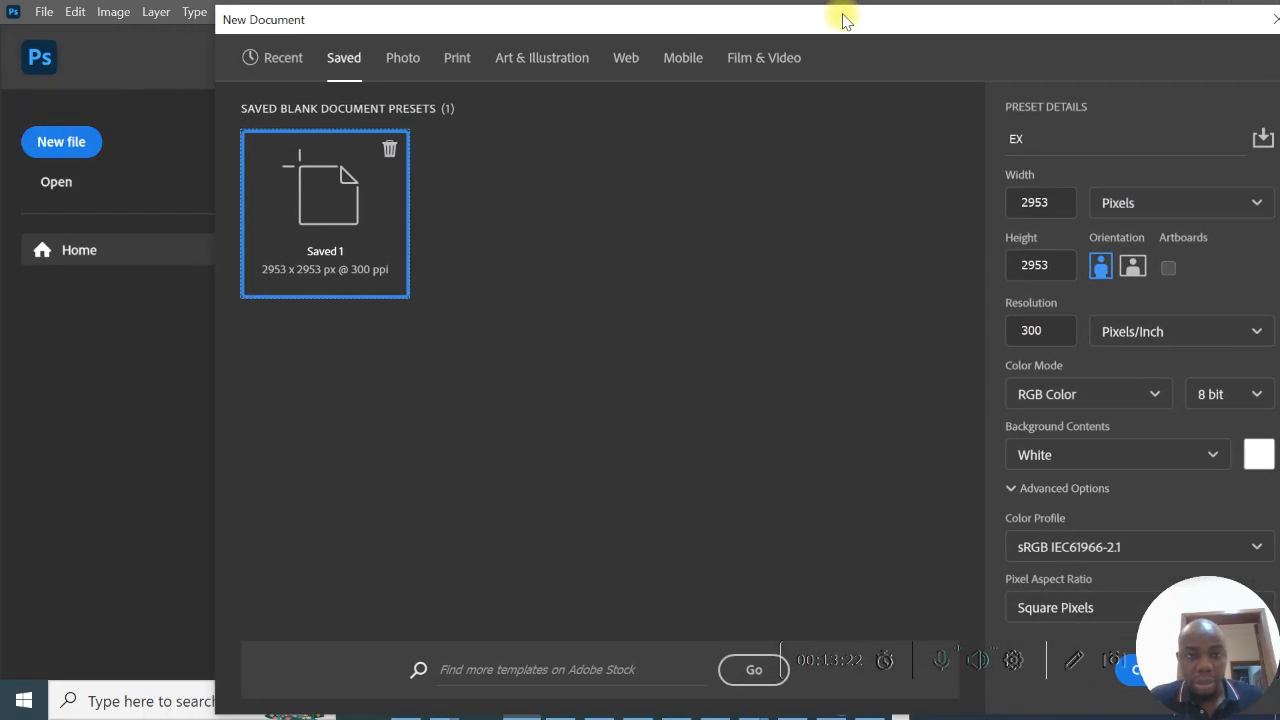
pyautogui.click(393, 62)
pyautogui.click(344, 62)
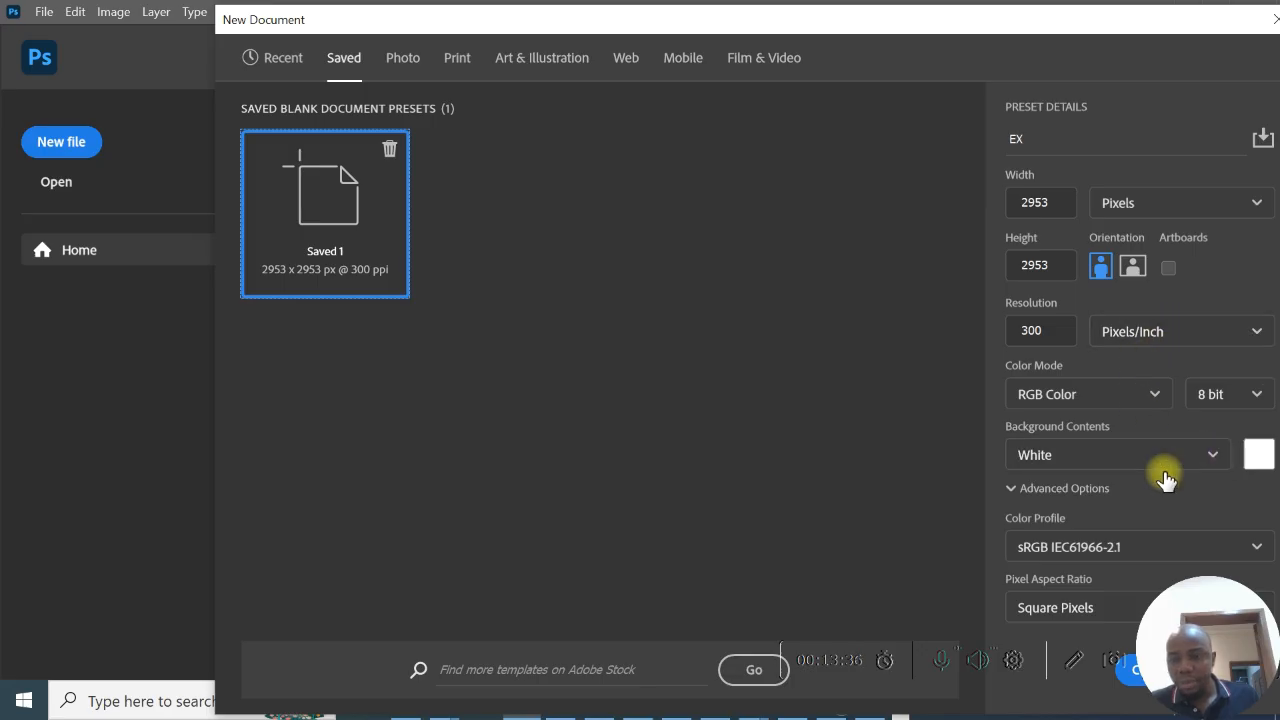
# - Review the available bit depths, color profiles and pixel aspect ratios for the new document without changing them
pyautogui.click(1240, 400)
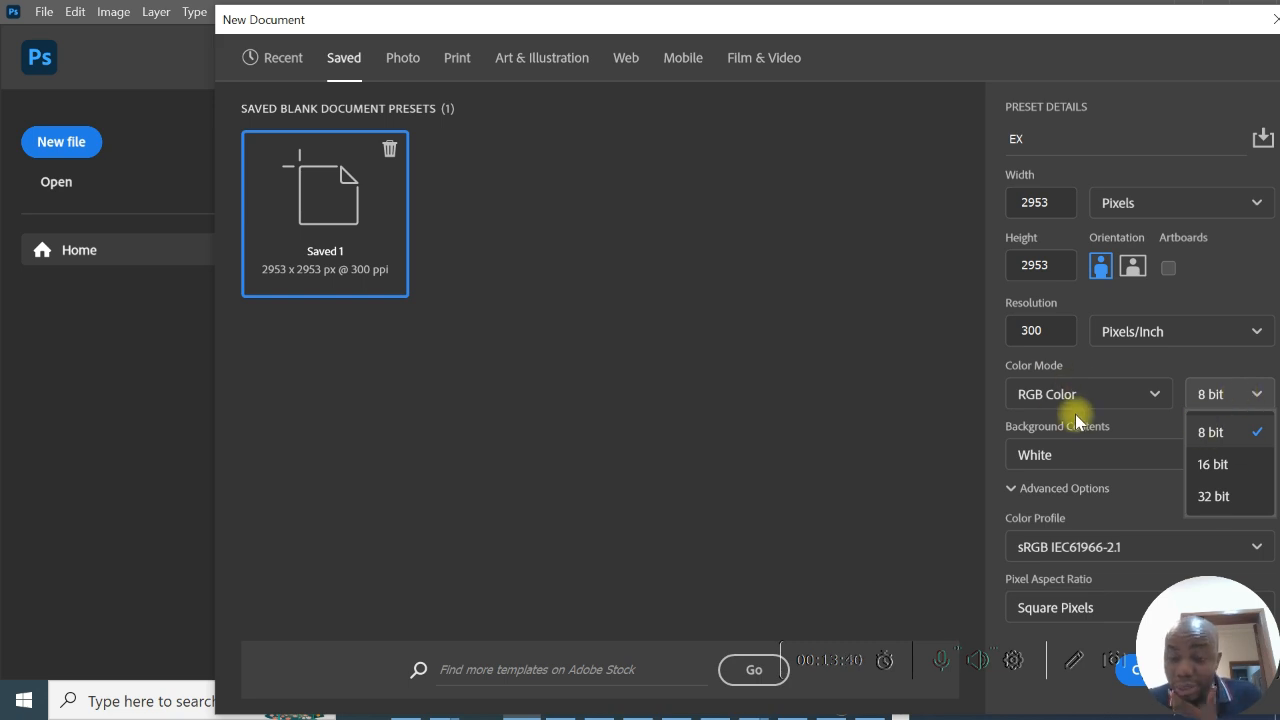
pyautogui.click(1105, 545)
pyautogui.click(1107, 551)
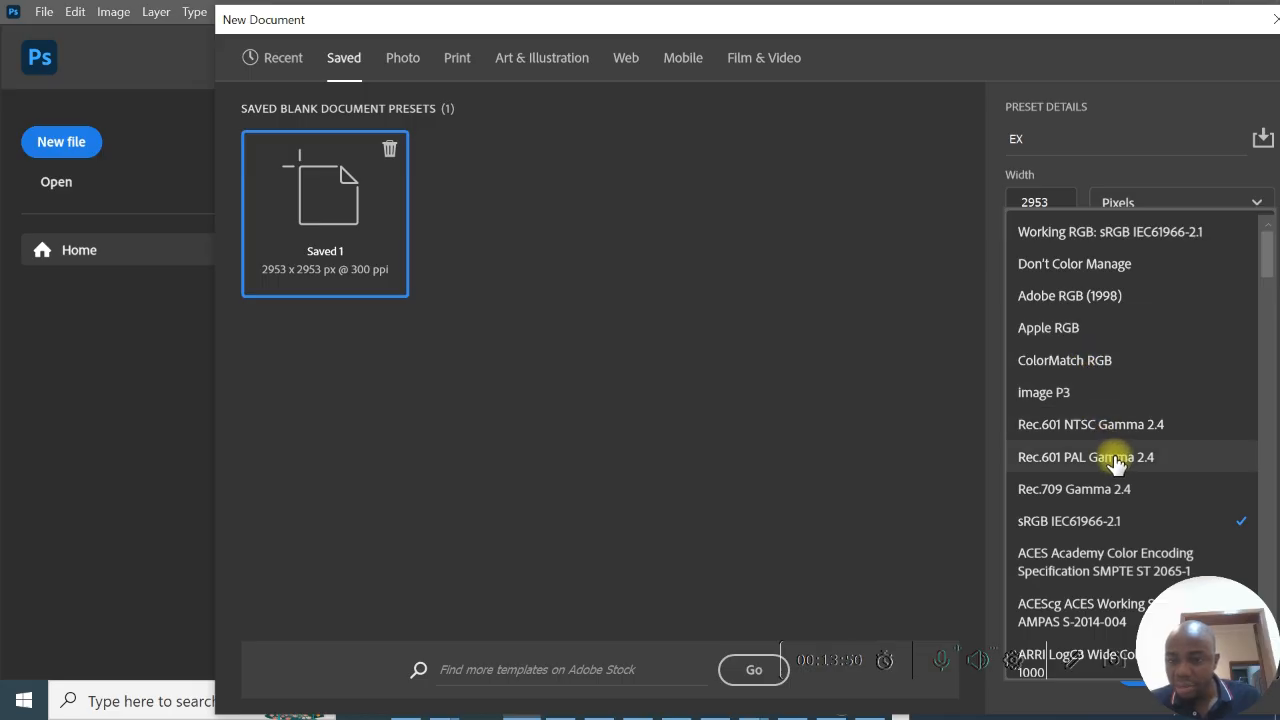
pyautogui.click(977, 509)
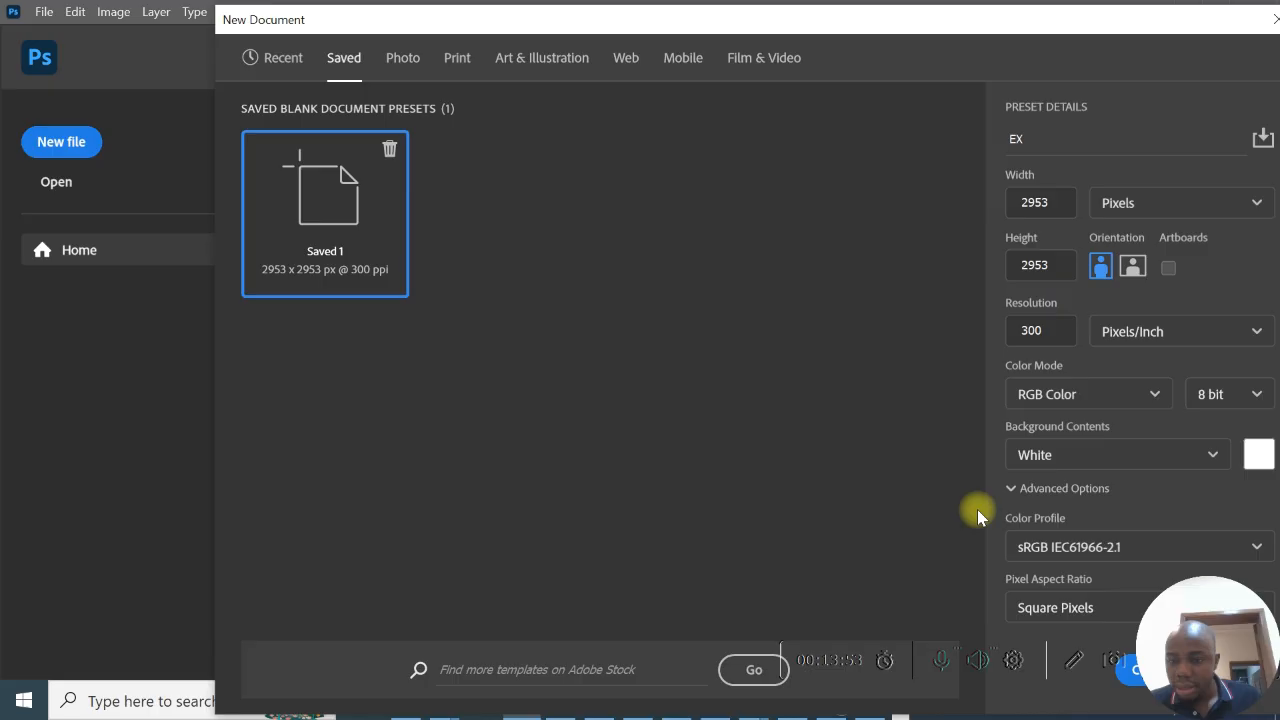
pyautogui.click(1165, 549)
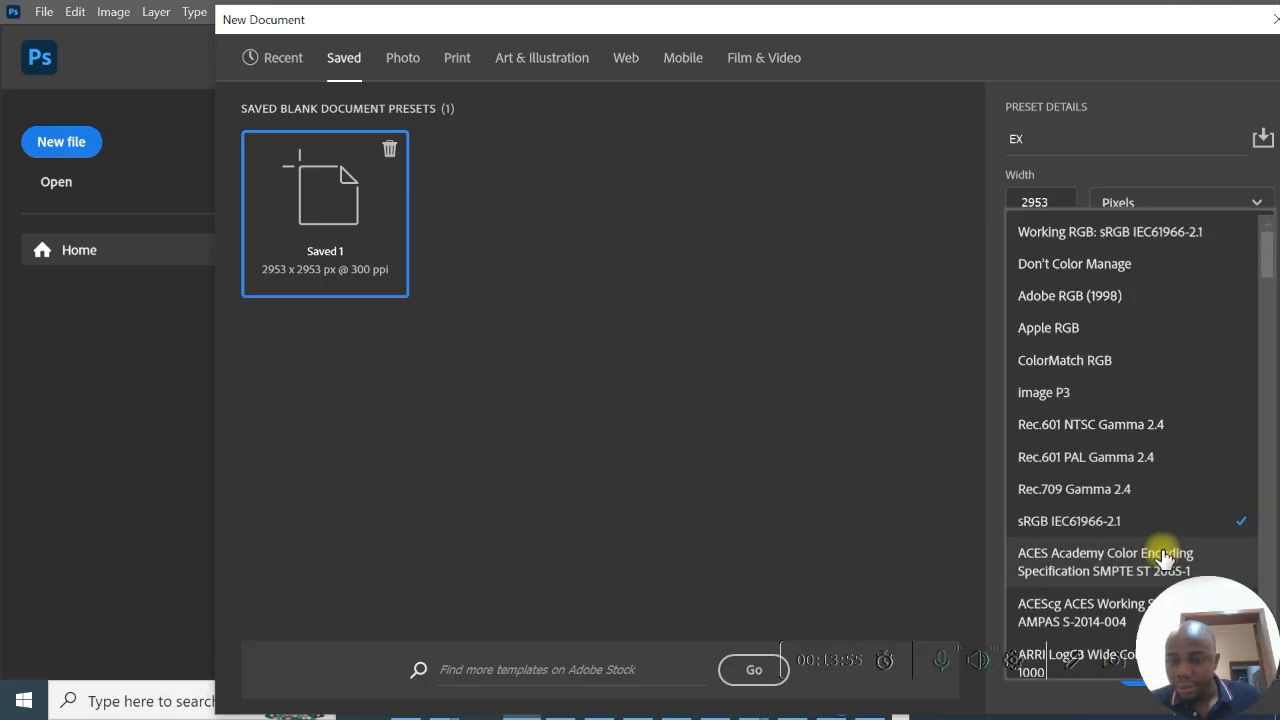
pyautogui.click(977, 579)
pyautogui.click(1057, 605)
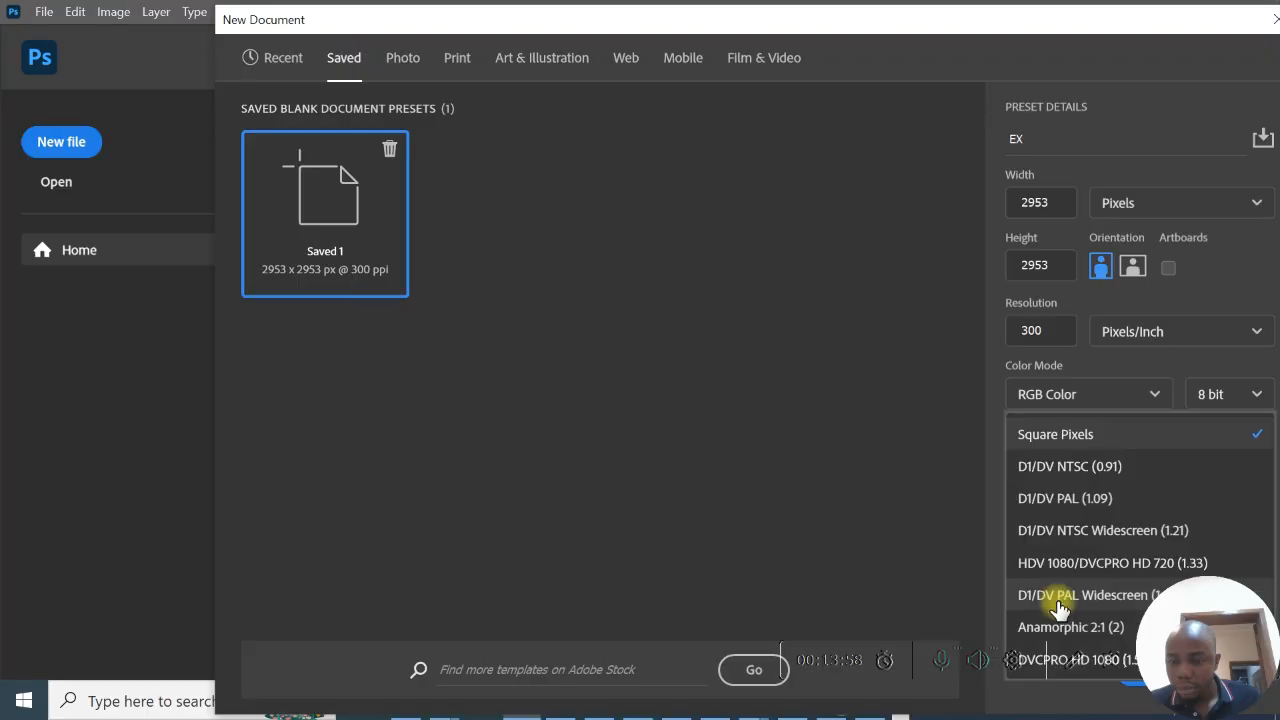
pyautogui.click(935, 555)
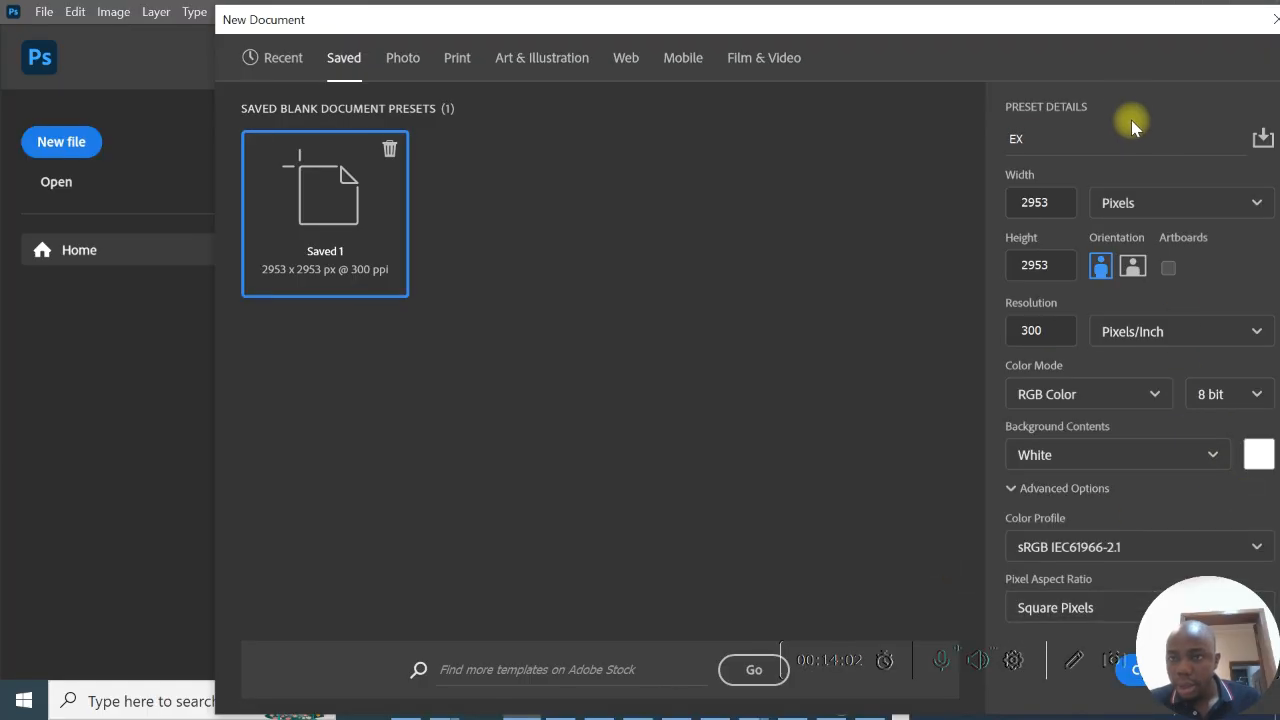
# - Create the EX document at 2953 x 2953 px, 300 pixels/inch, RGB 8 bit with a white background, and activate the Brush tool
pyautogui.moveTo(1127, 33); pyautogui.dragTo(579, 26)
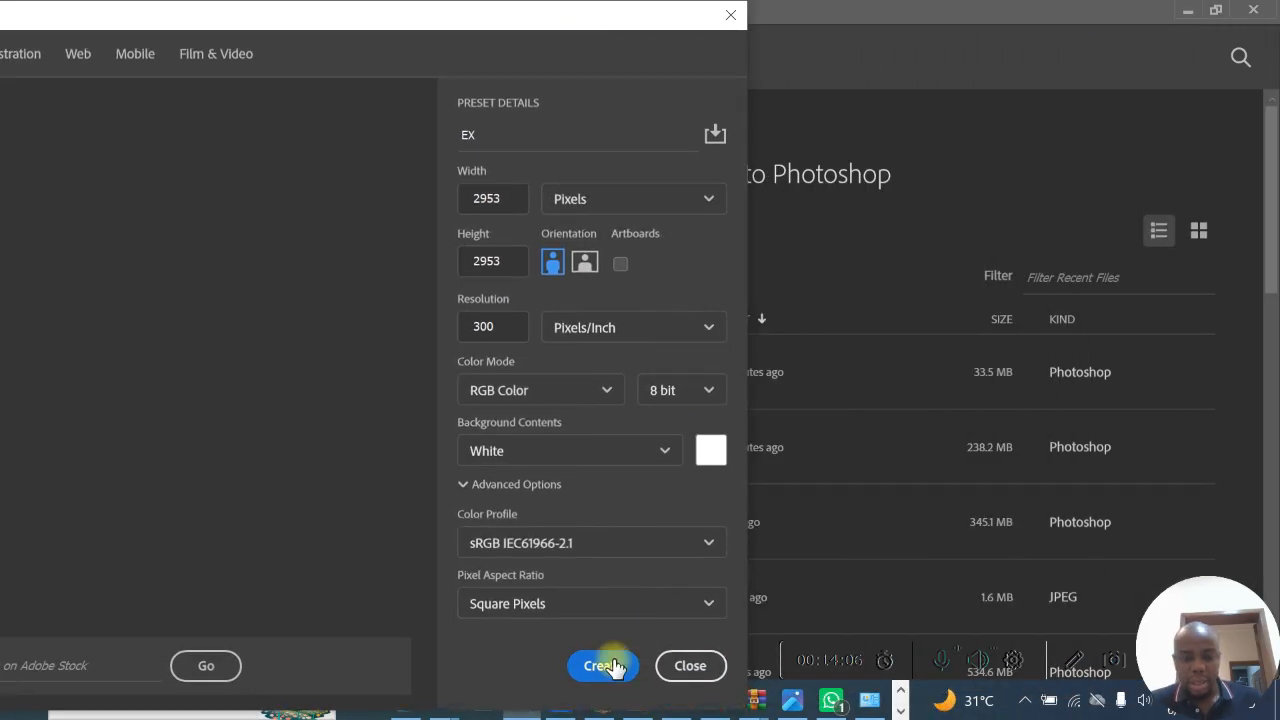
pyautogui.click(602, 666)
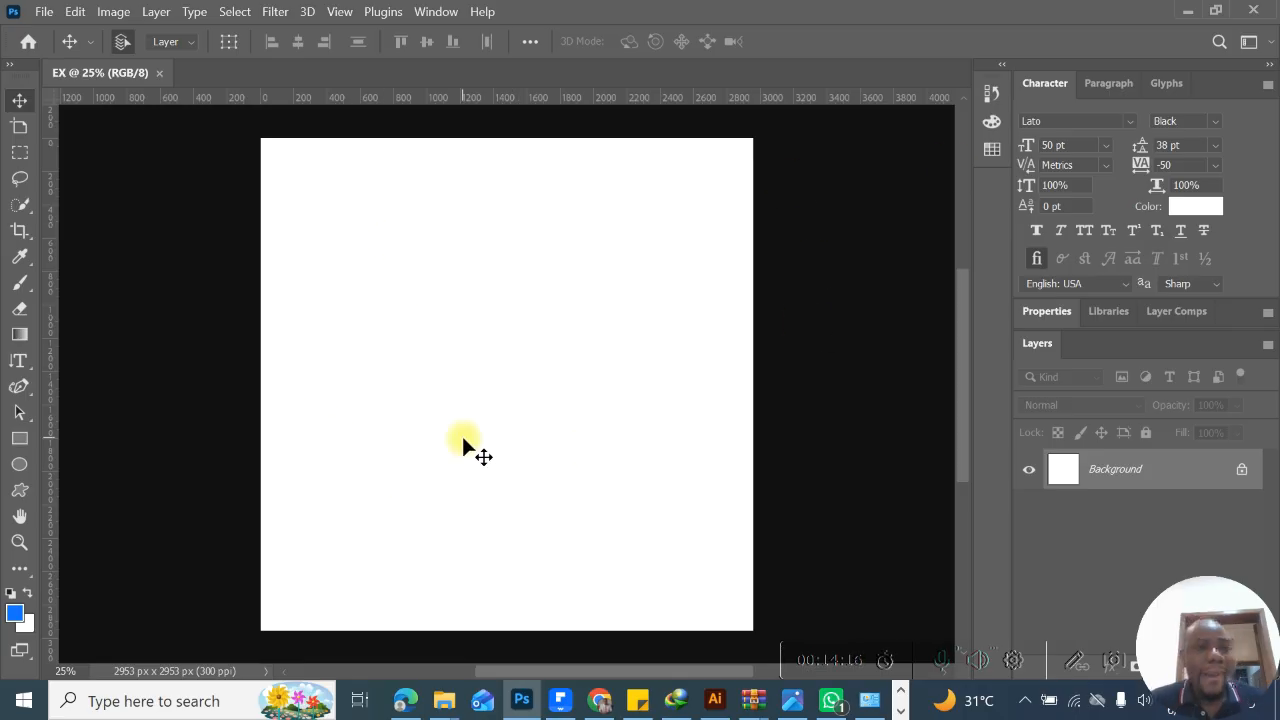
pyautogui.click(24, 289)
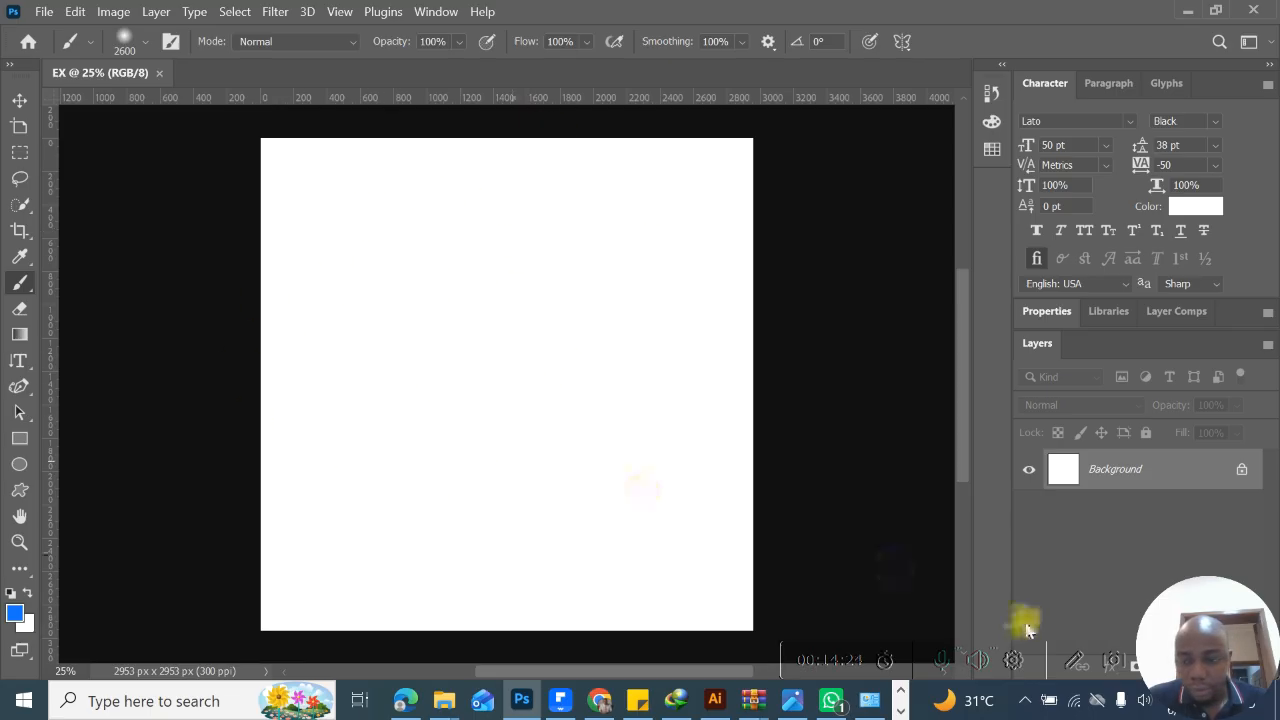
pyautogui.click(1077, 662)
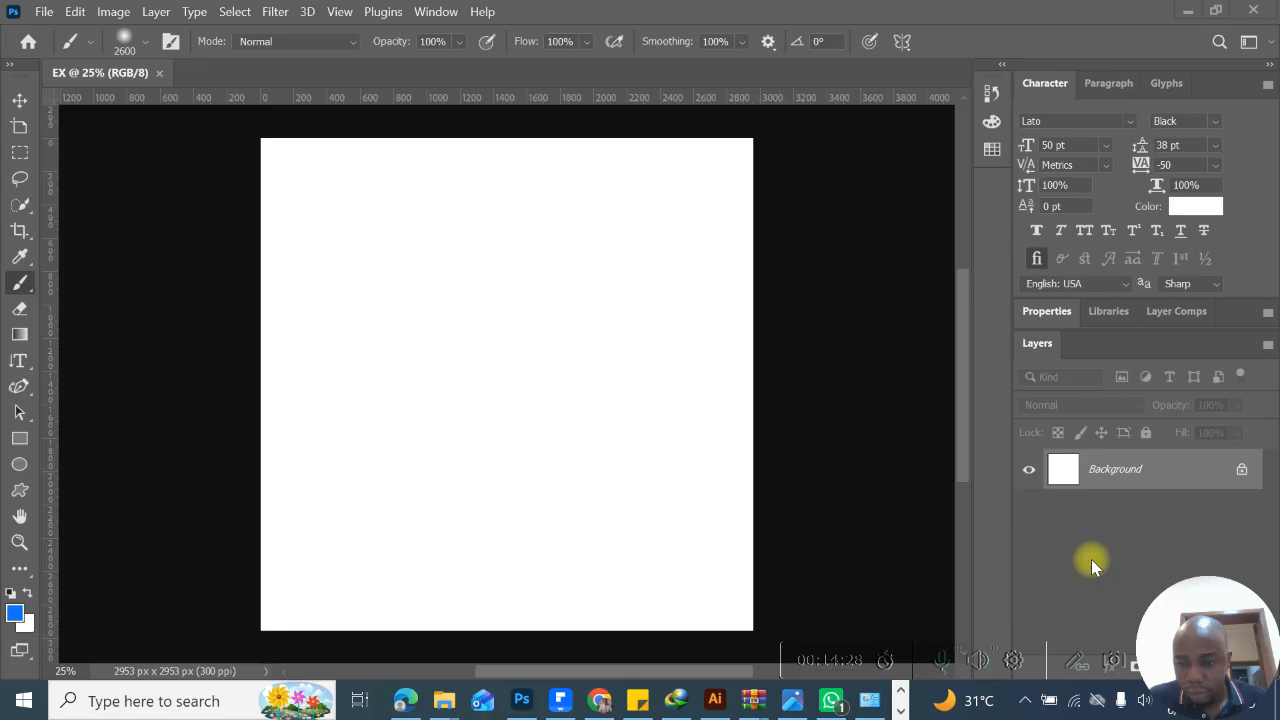
pyautogui.moveTo(531, 326); pyautogui.dragTo(585, 432)
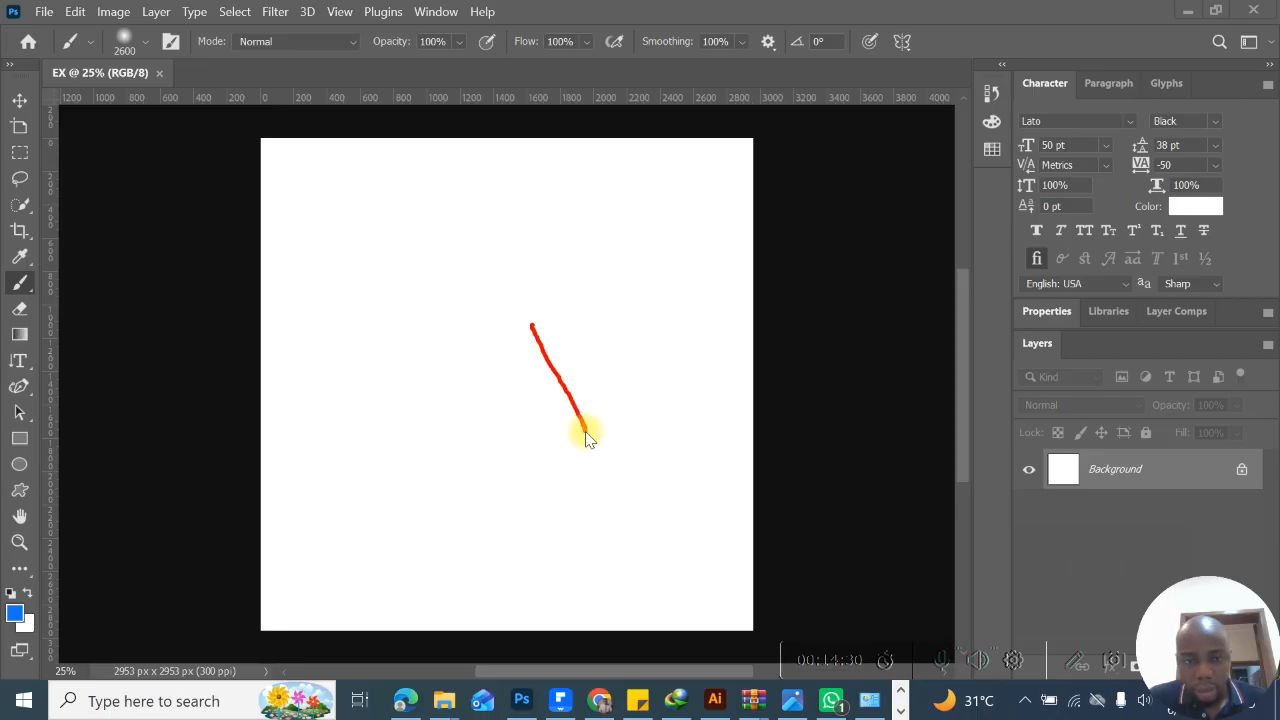
pyautogui.moveTo(607, 324); pyautogui.dragTo(540, 402)
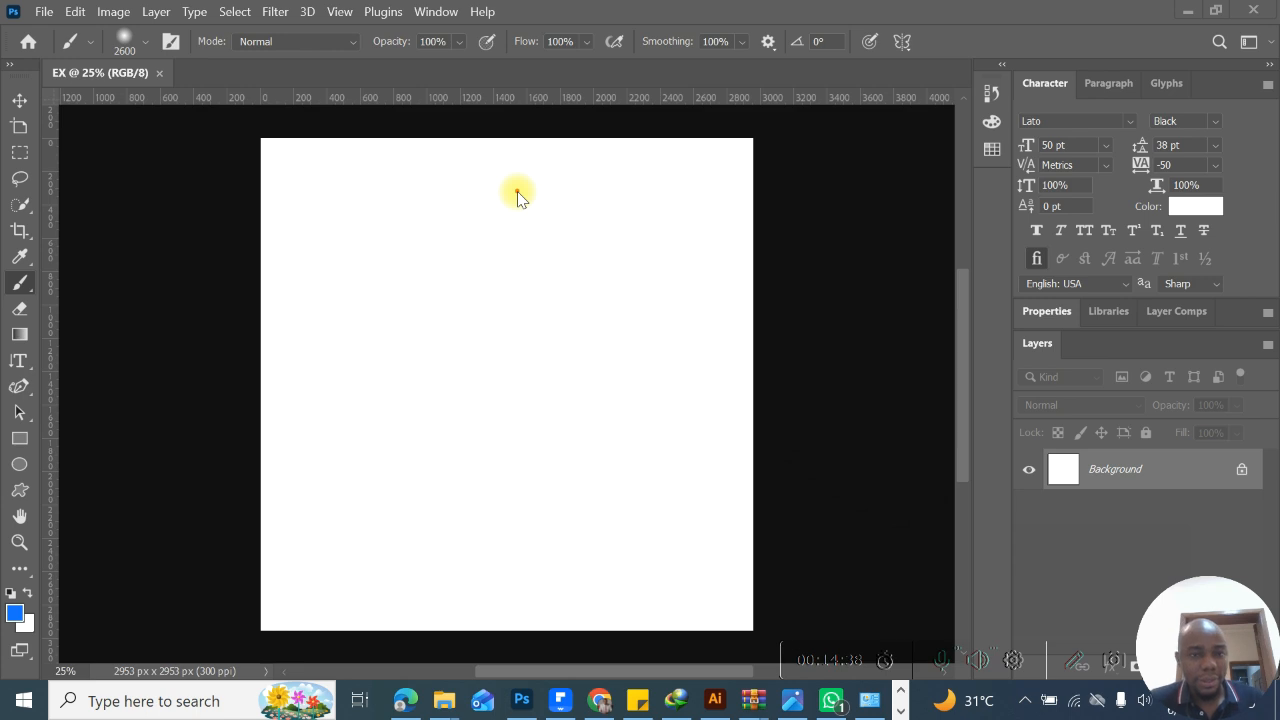
pyautogui.moveTo(305, 204); pyautogui.dragTo(702, 219)
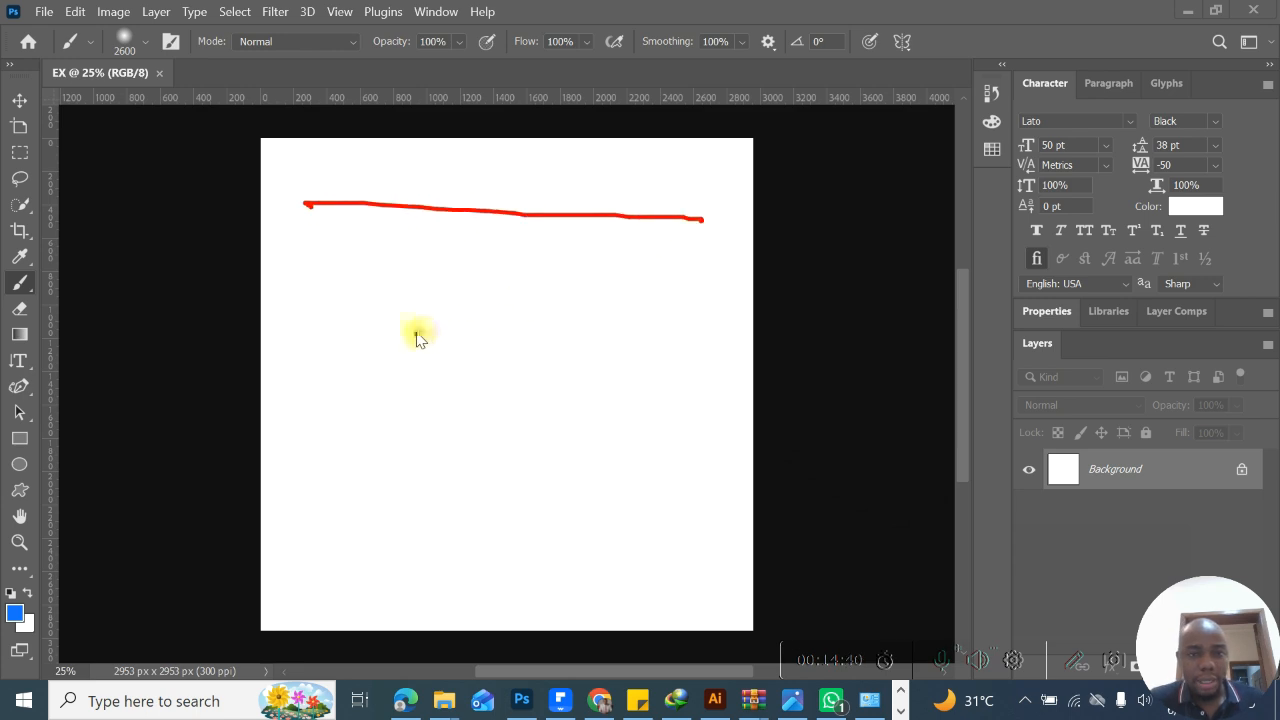
pyautogui.moveTo(488, 223); pyautogui.dragTo(491, 524)
pyautogui.moveTo(337, 535); pyautogui.dragTo(735, 551)
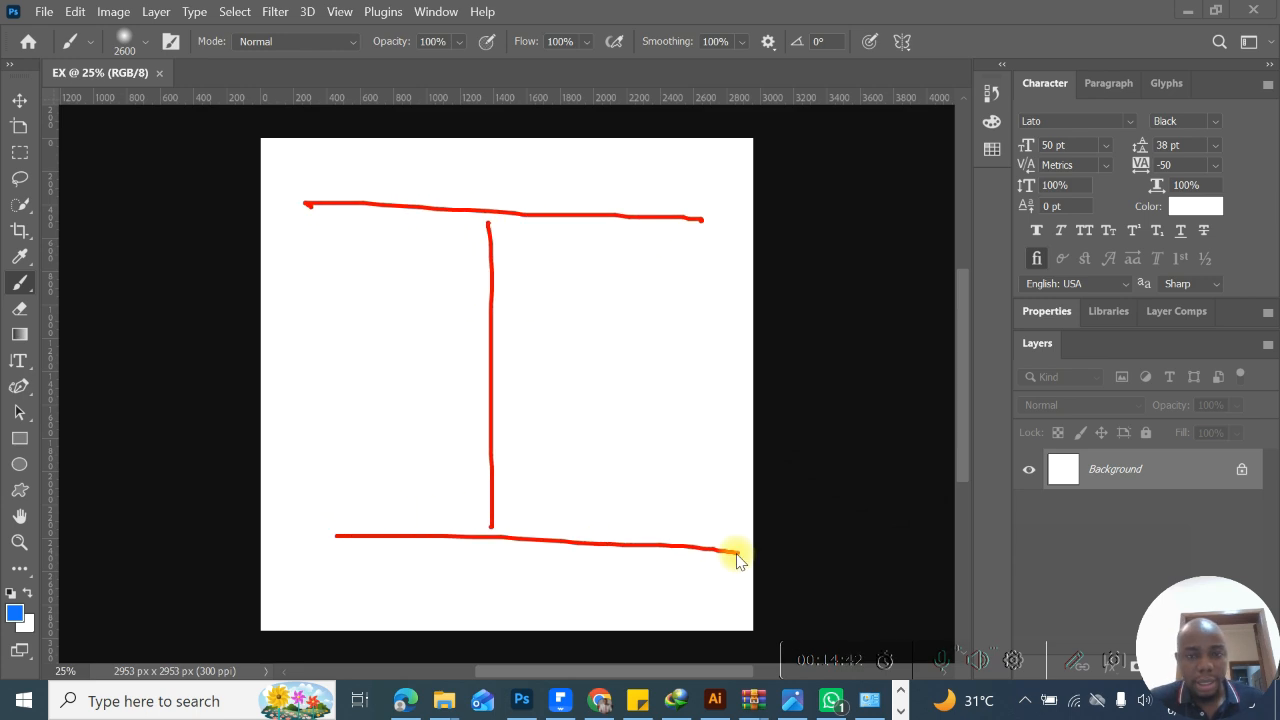
pyautogui.moveTo(686, 391)
pyautogui.mouseDown()
pyautogui.moveTo(678, 253)
pyautogui.moveTo(660, 286)
pyautogui.moveTo(674, 263)
pyautogui.moveTo(709, 291)
pyautogui.mouseUp()
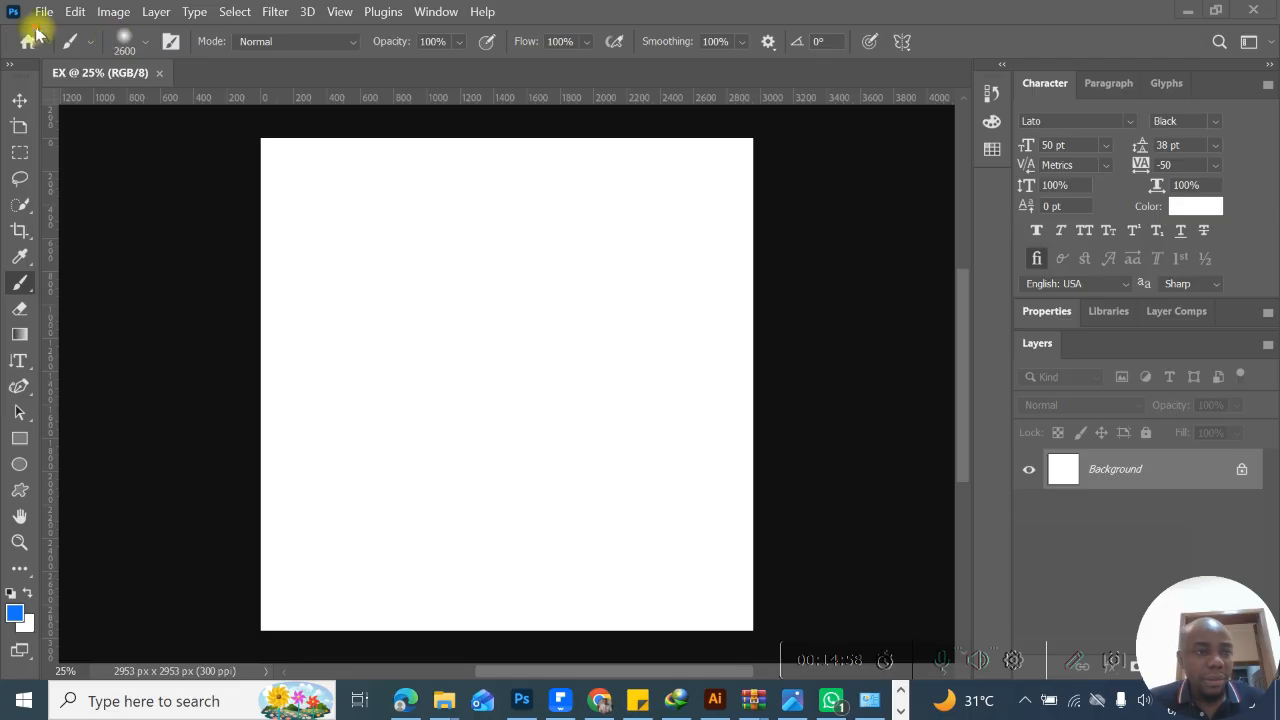
pyautogui.moveTo(35, 28)
pyautogui.mouseDown()
pyautogui.moveTo(372, 40)
pyautogui.moveTo(514, 30)
pyautogui.moveTo(524, 2)
pyautogui.moveTo(27, 10)
pyautogui.mouseUp()
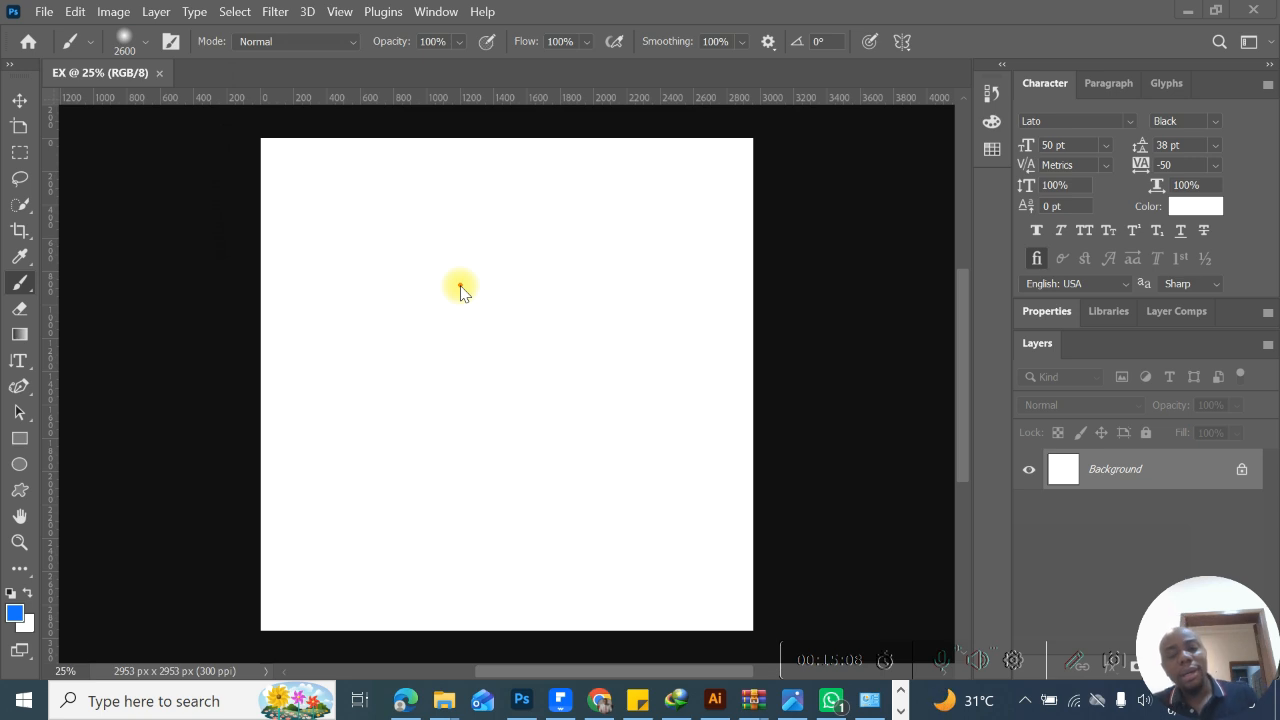
pyautogui.moveTo(634, 6)
pyautogui.mouseDown()
pyautogui.moveTo(501, 14)
pyautogui.moveTo(552, 20)
pyautogui.mouseUp()
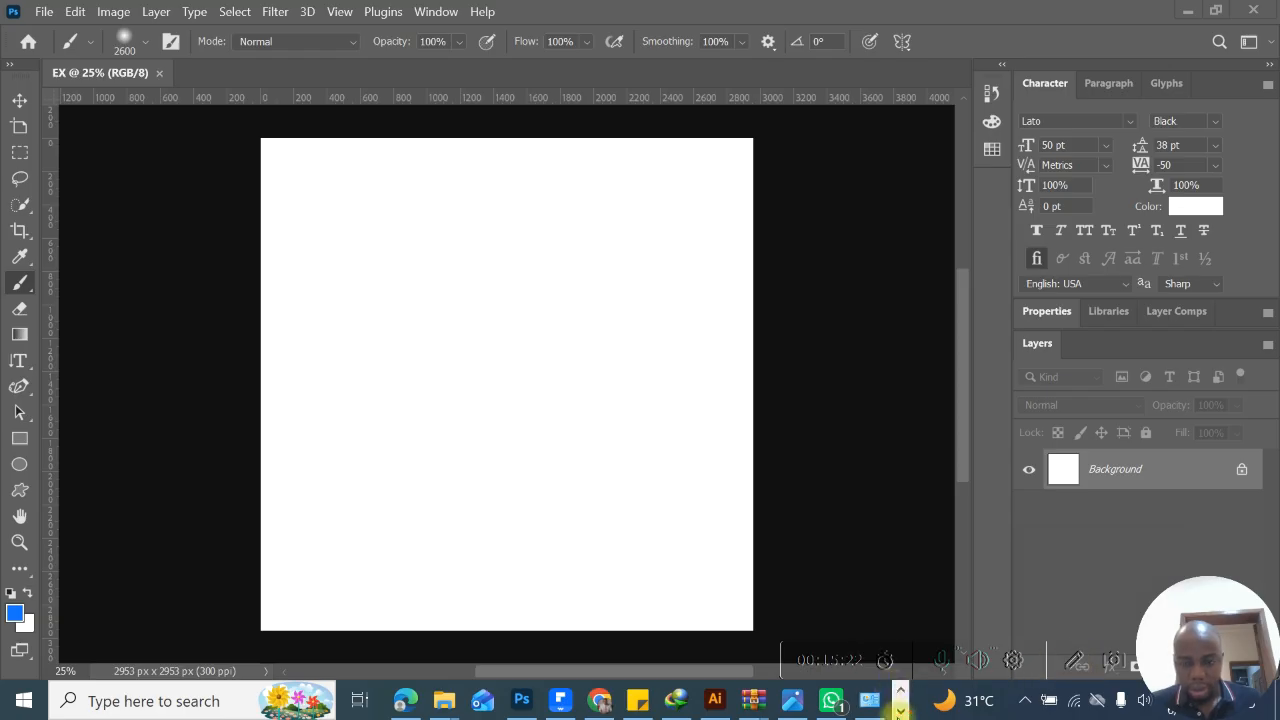
# - Switch to Photoshop_Day1_Training.pptx in PowerPoint, present the Photoshop Workspace Mastery slide, glance at the Layers & Layer Panel slide, and end the show
pyautogui.click(900, 711)
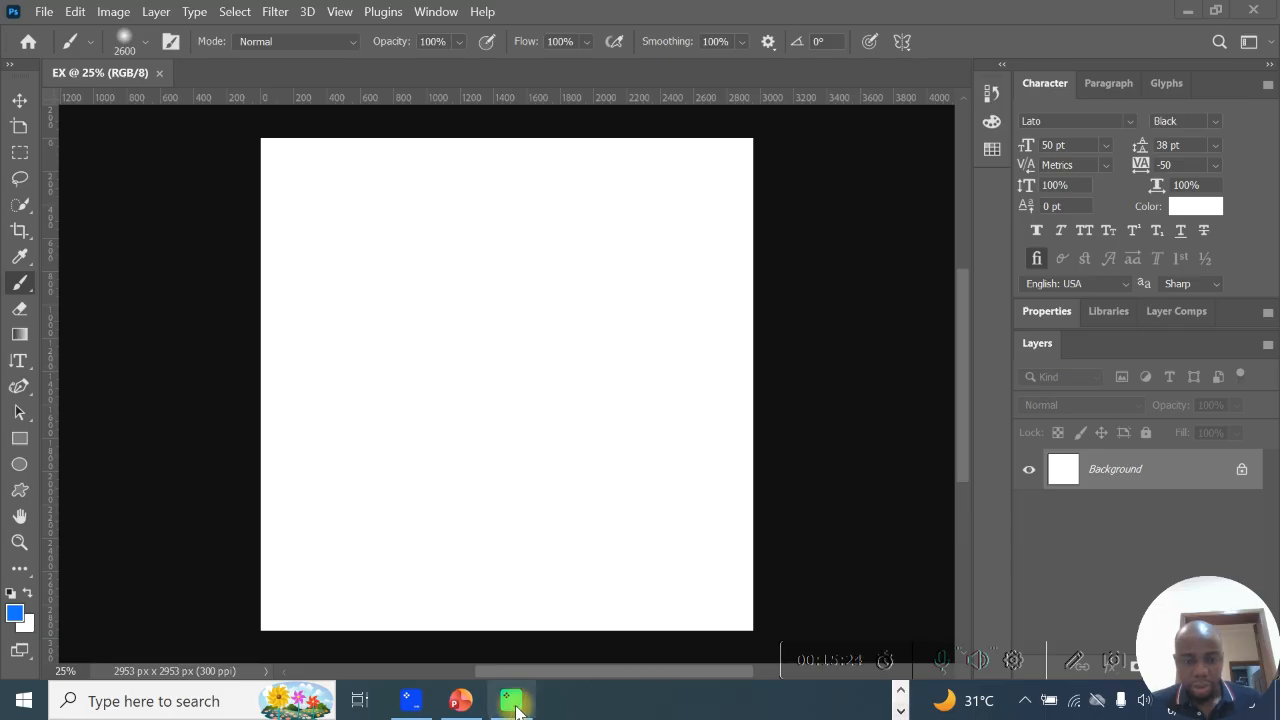
pyautogui.click(466, 704)
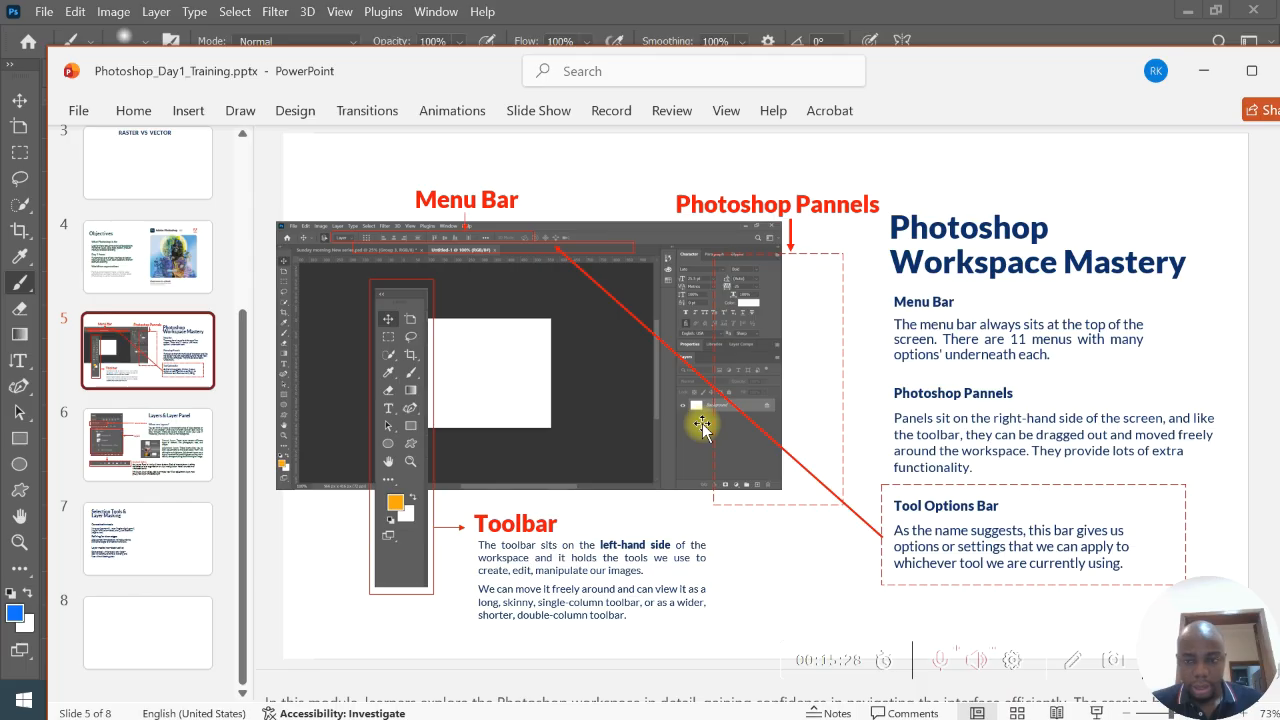
pyautogui.click(1097, 712)
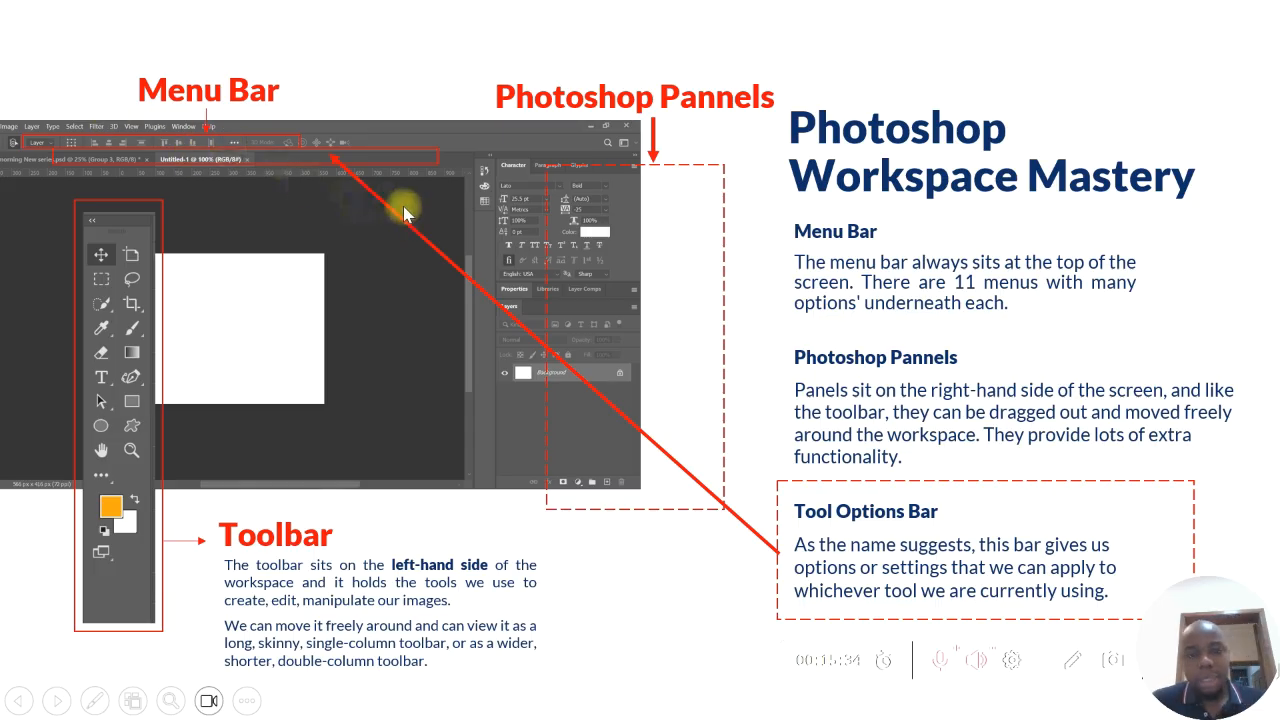
pyautogui.click(476, 214)
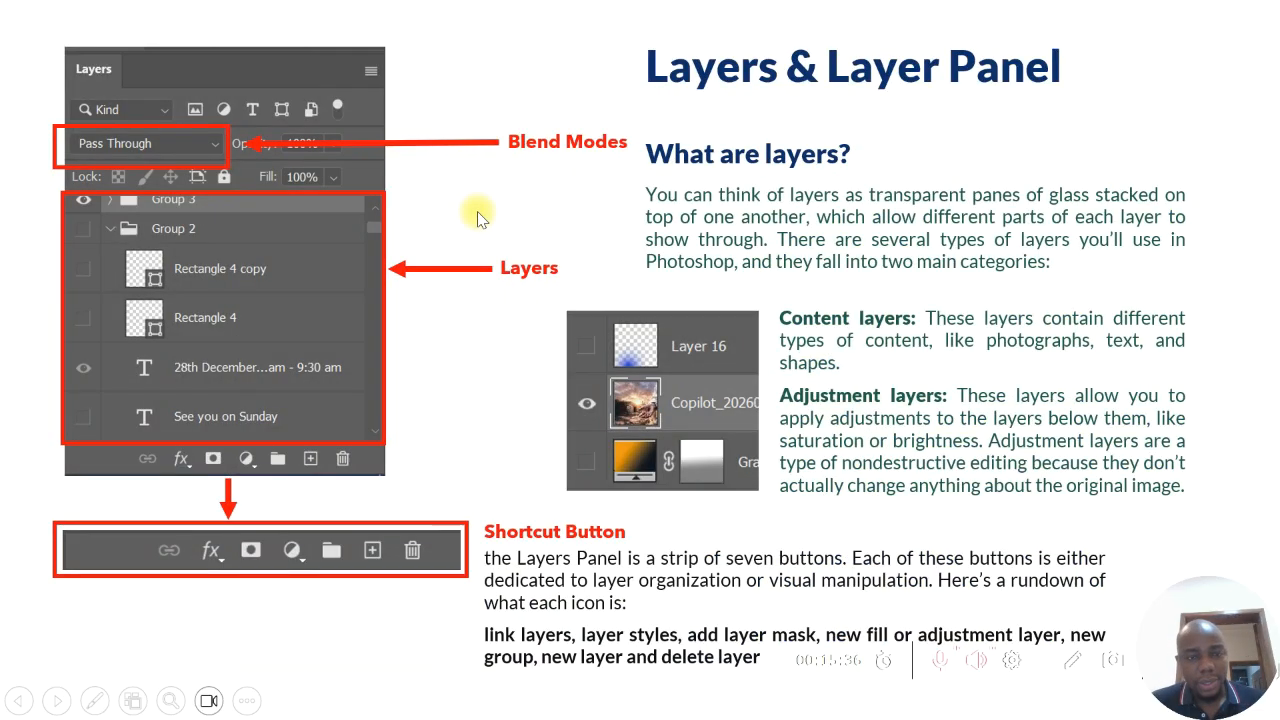
pyautogui.press('Left')
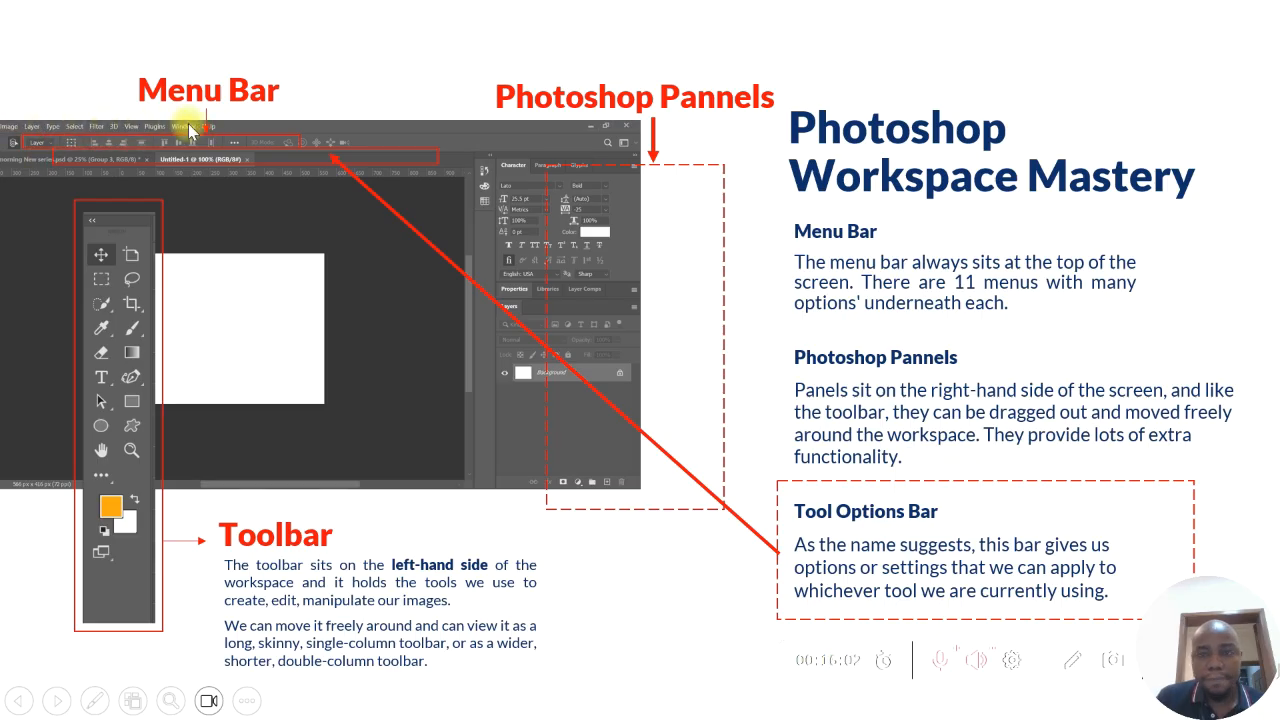
pyautogui.press('Right')
pyautogui.press('Left')
pyautogui.press('Left')
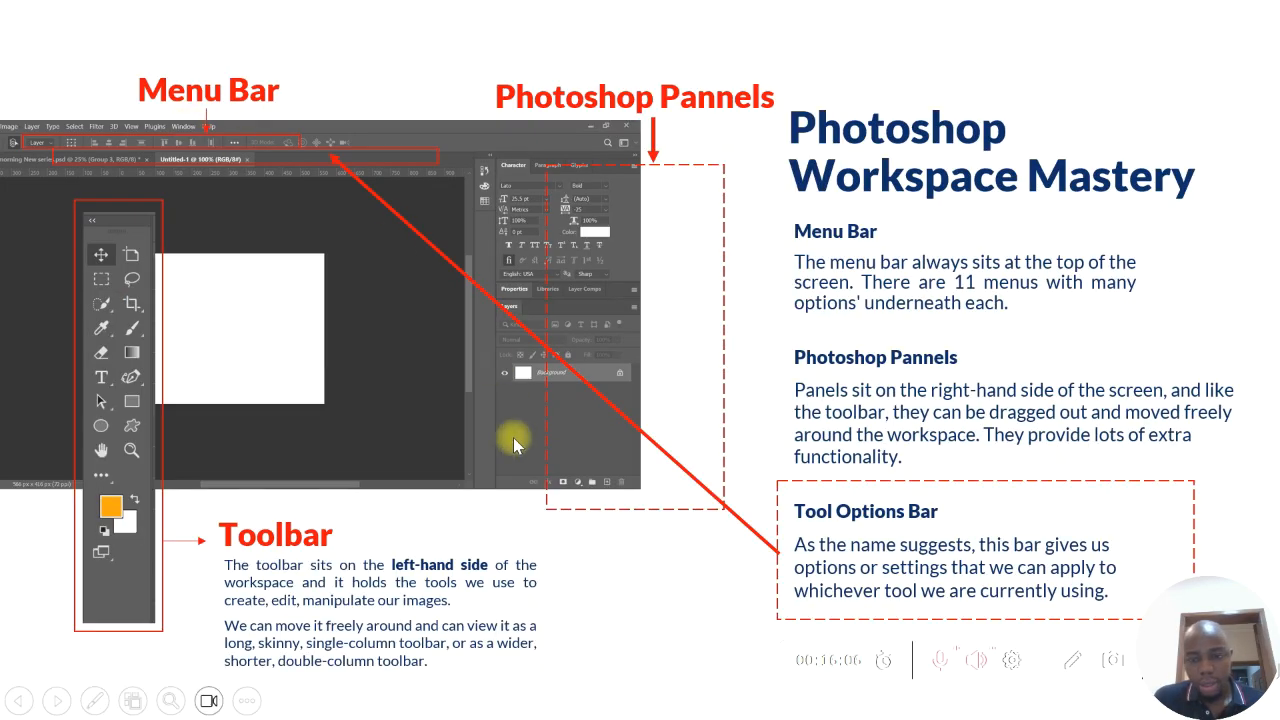
pyautogui.press('Escape')
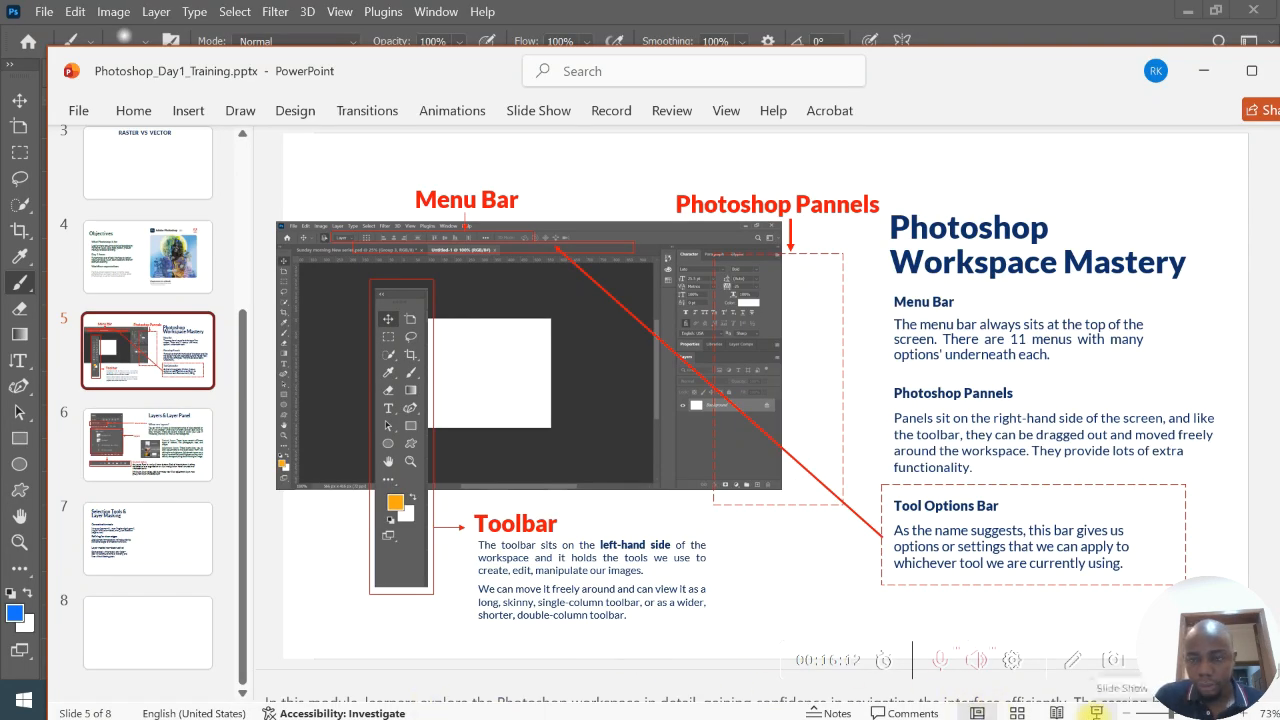
# - Return to Photoshop and review the file commands available for the EX document
pyautogui.click(1126, 22)
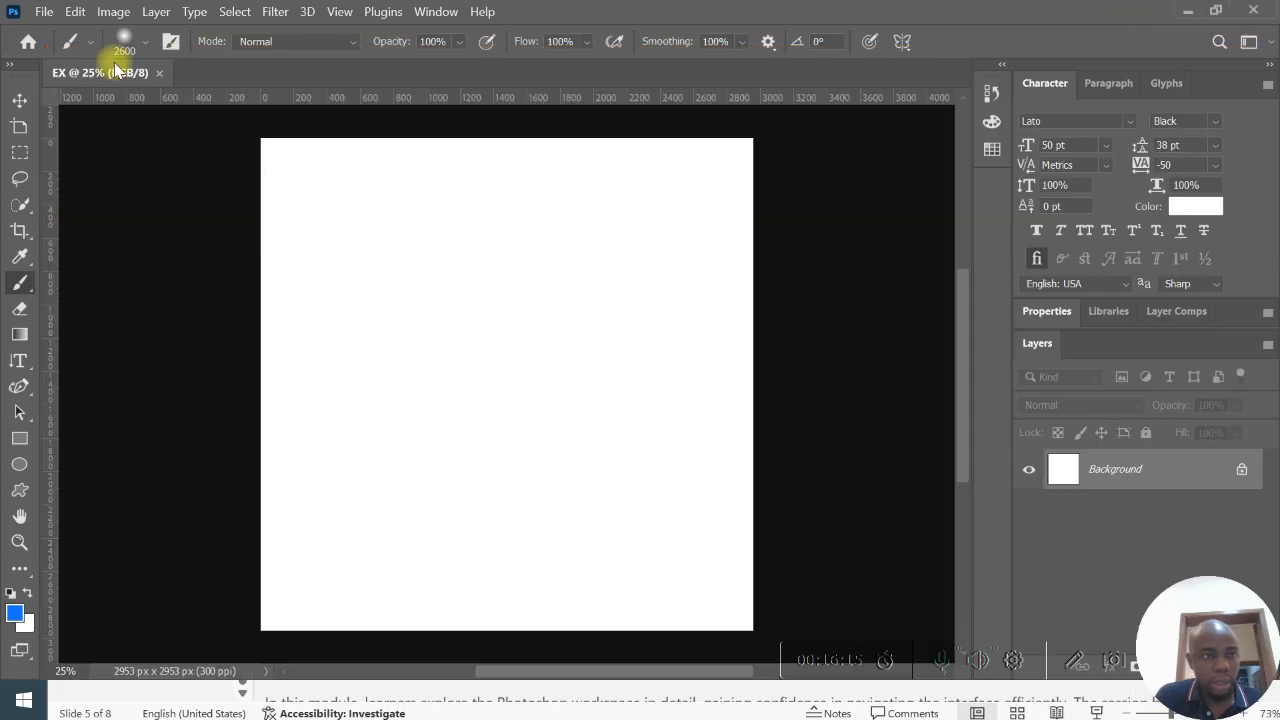
pyautogui.click(46, 12)
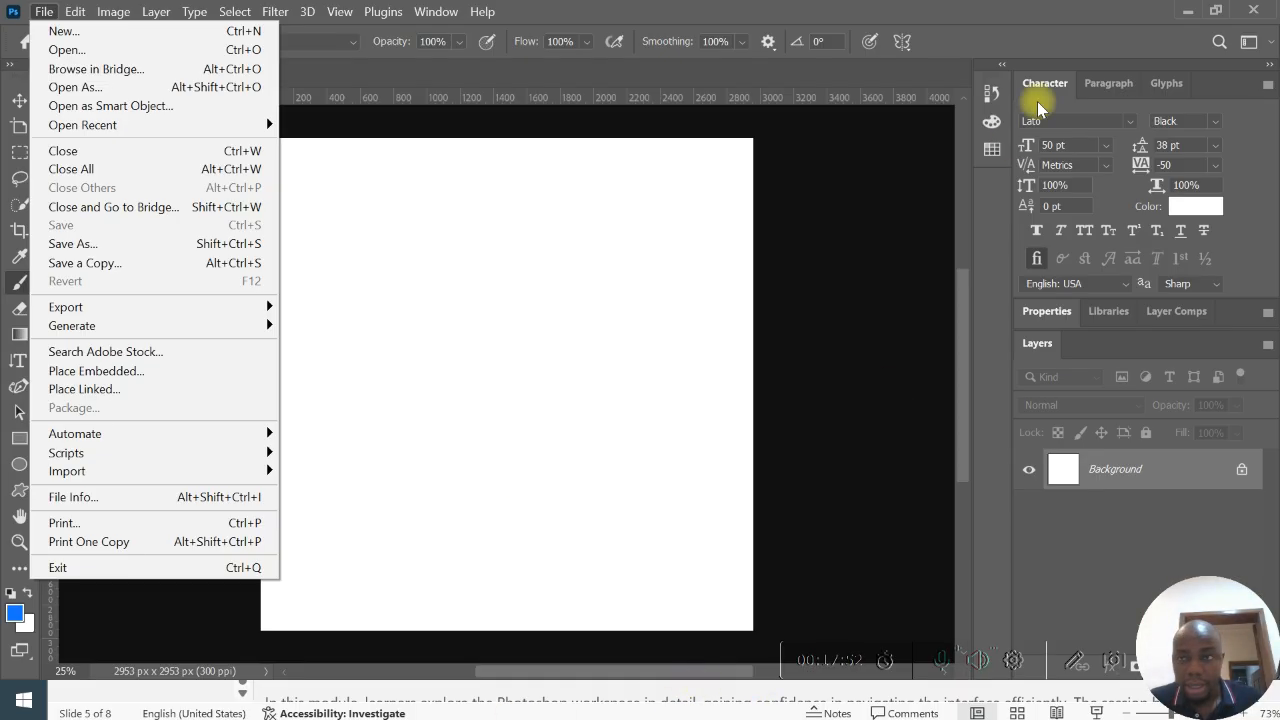
# - Minimize Photoshop, switch to the Chrome browser and search Google for ADOBE BRIDGE in a new tab
pyautogui.click(1196, 8)
pyautogui.click(1190, 9)
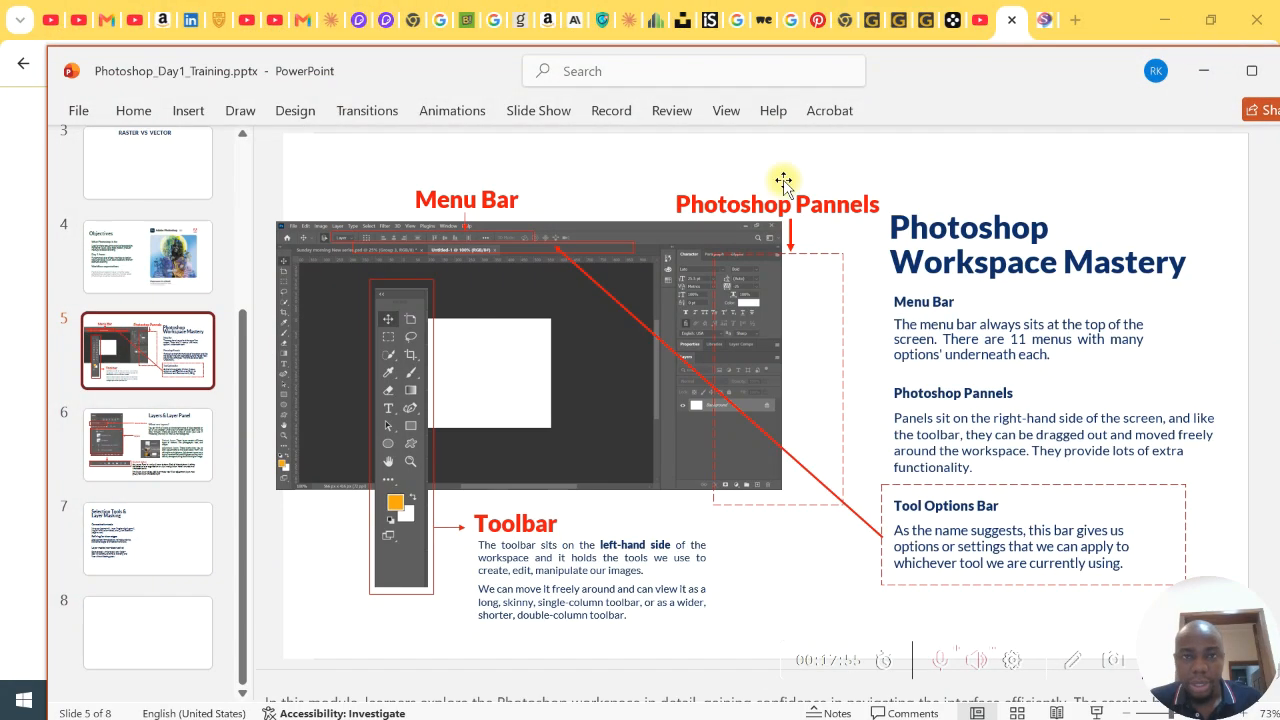
pyautogui.click(1075, 19)
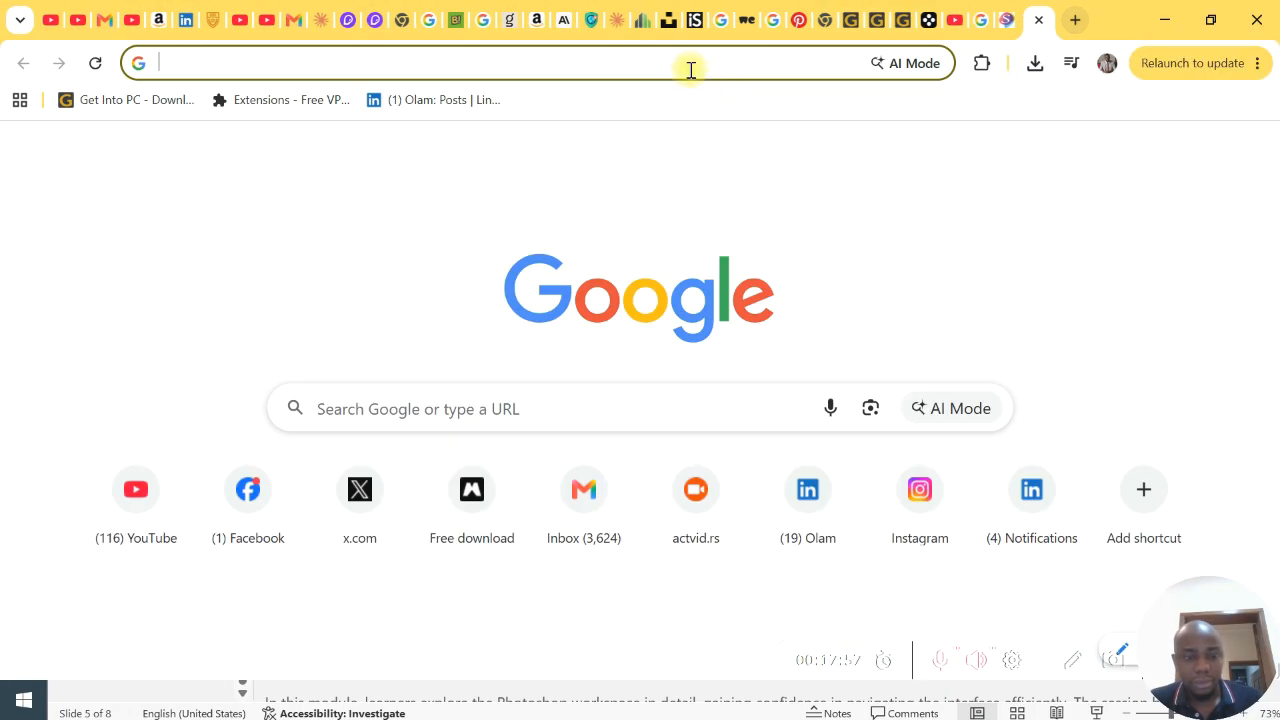
pyautogui.write('AD')
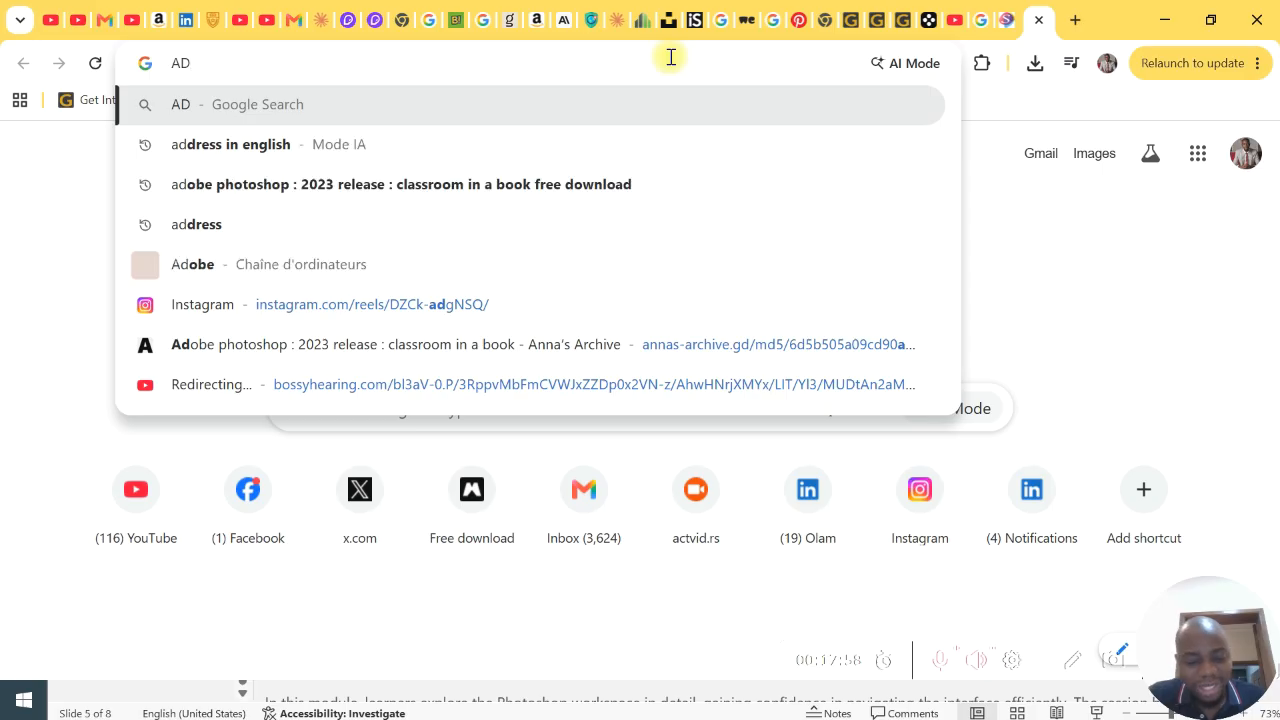
pyautogui.write('OBE B')
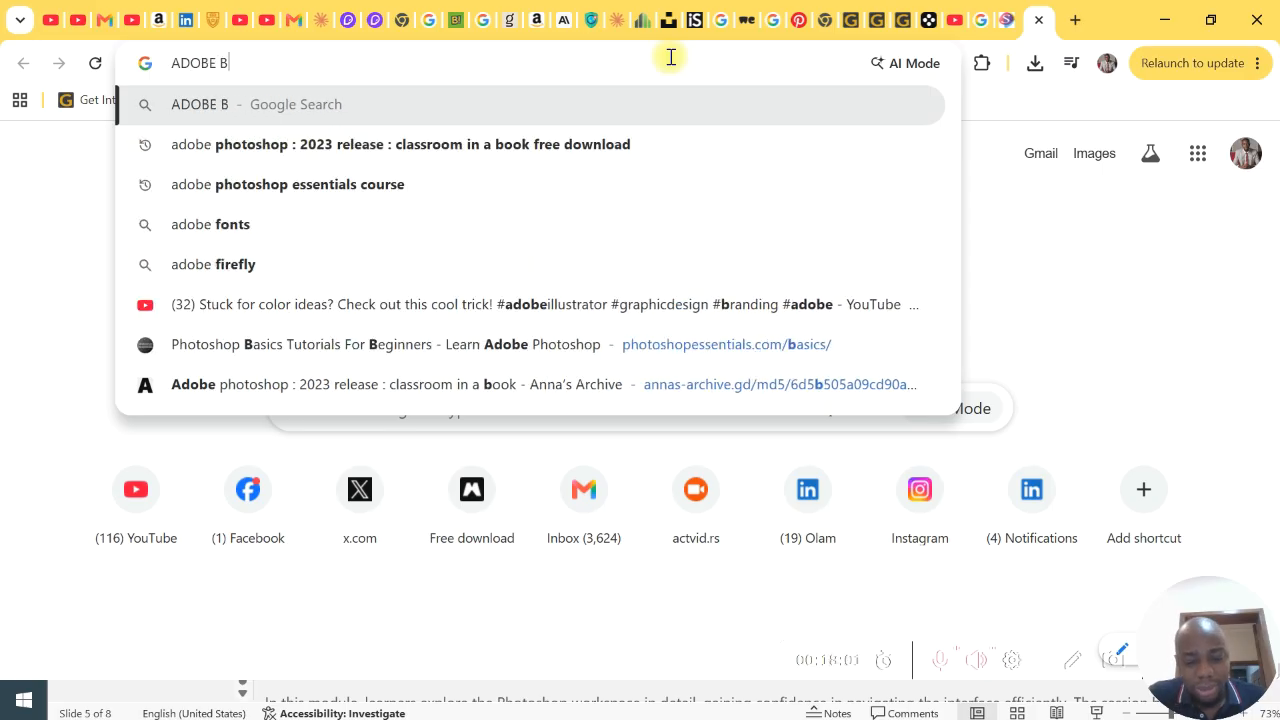
pyautogui.write('RIDGE')
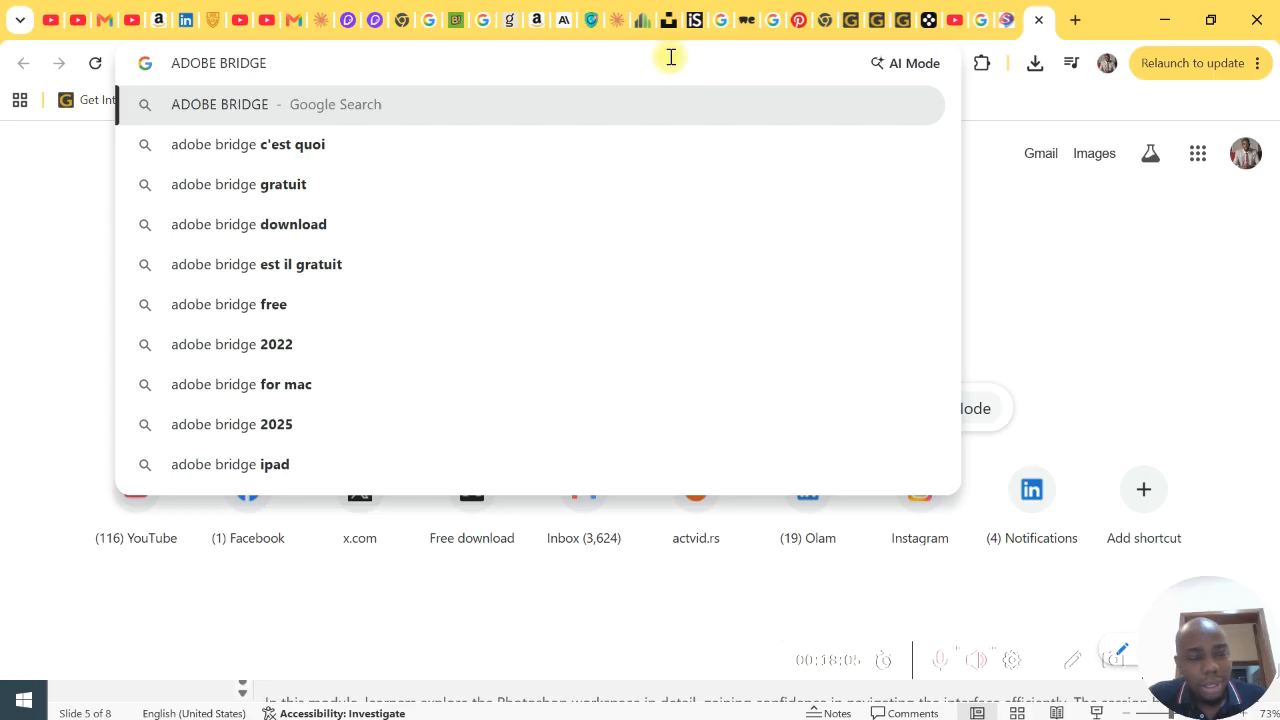
pyautogui.press('Return')
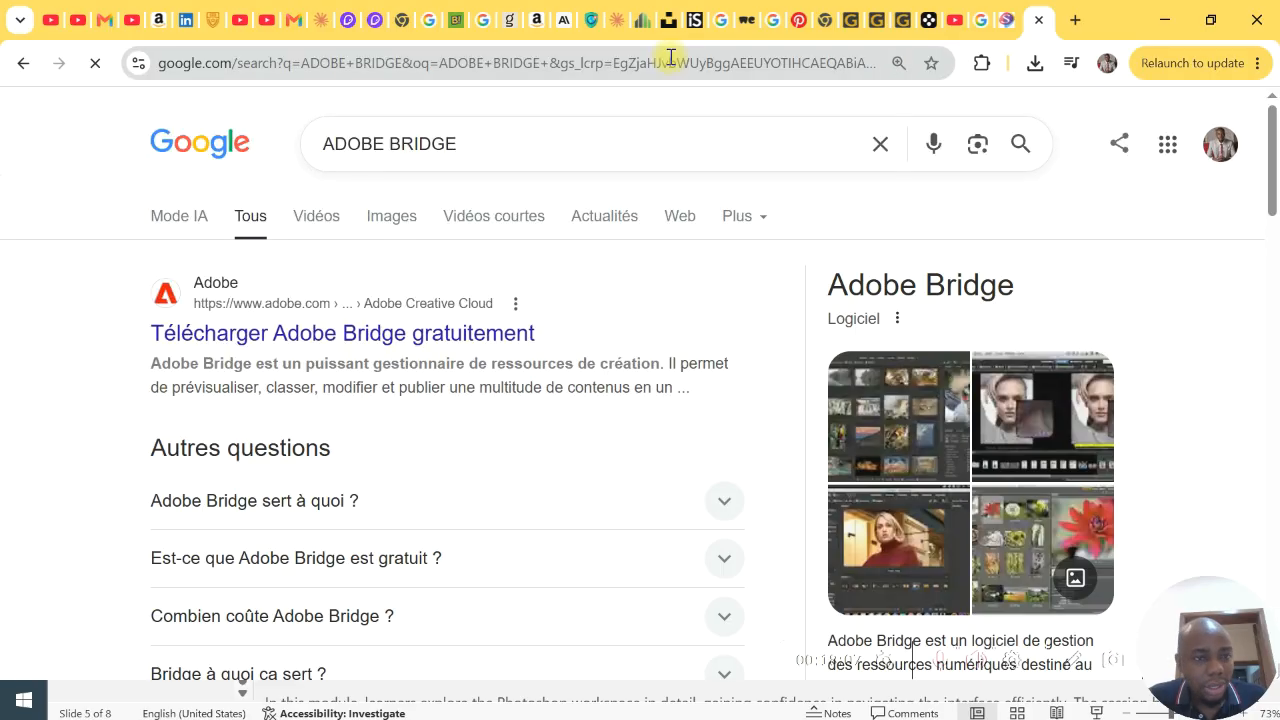
# - Refine the Google search to "adobe bridge in english" and read the overview of the software
pyautogui.click(522, 153)
pyautogui.write('IN EN')
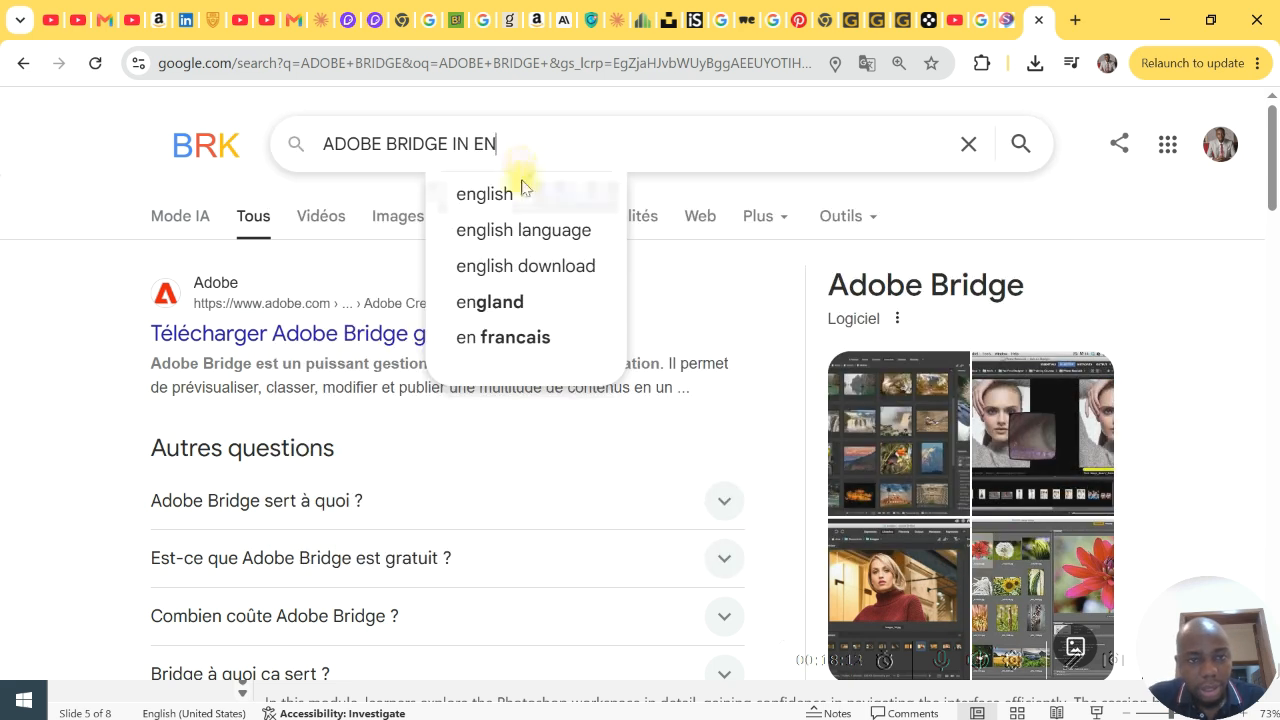
pyautogui.click(522, 188)
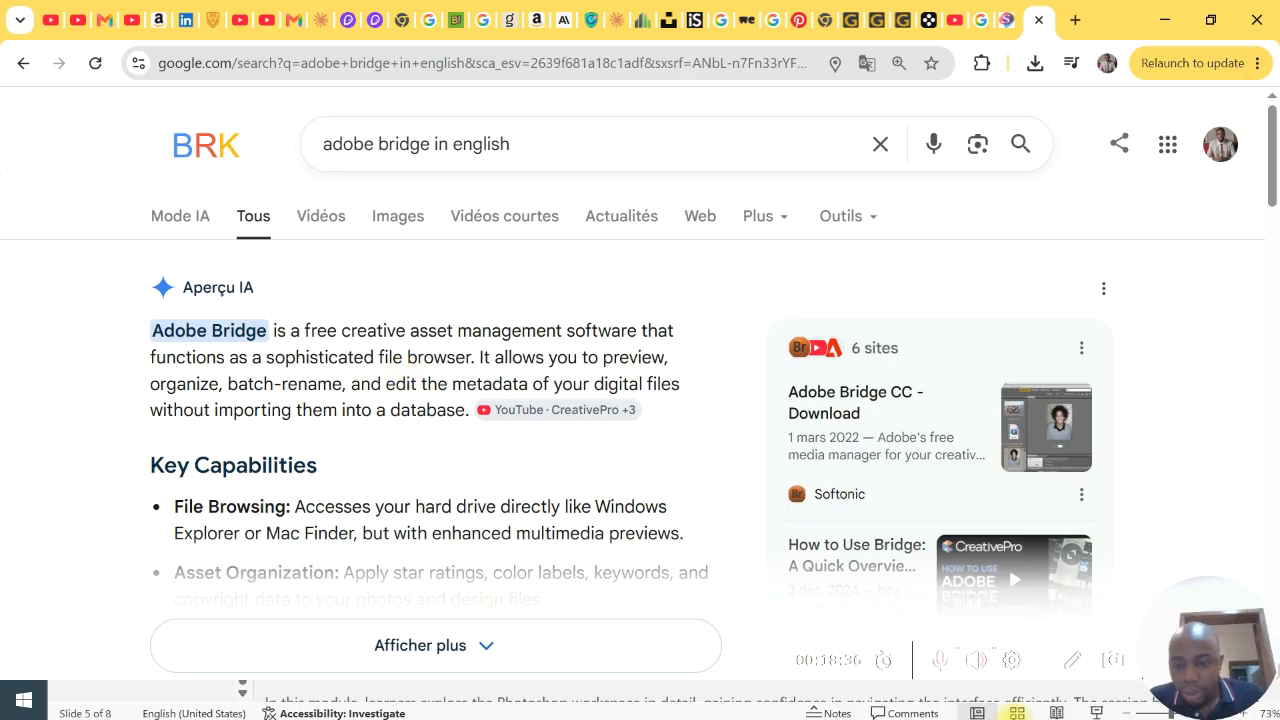
pyautogui.click(1073, 668)
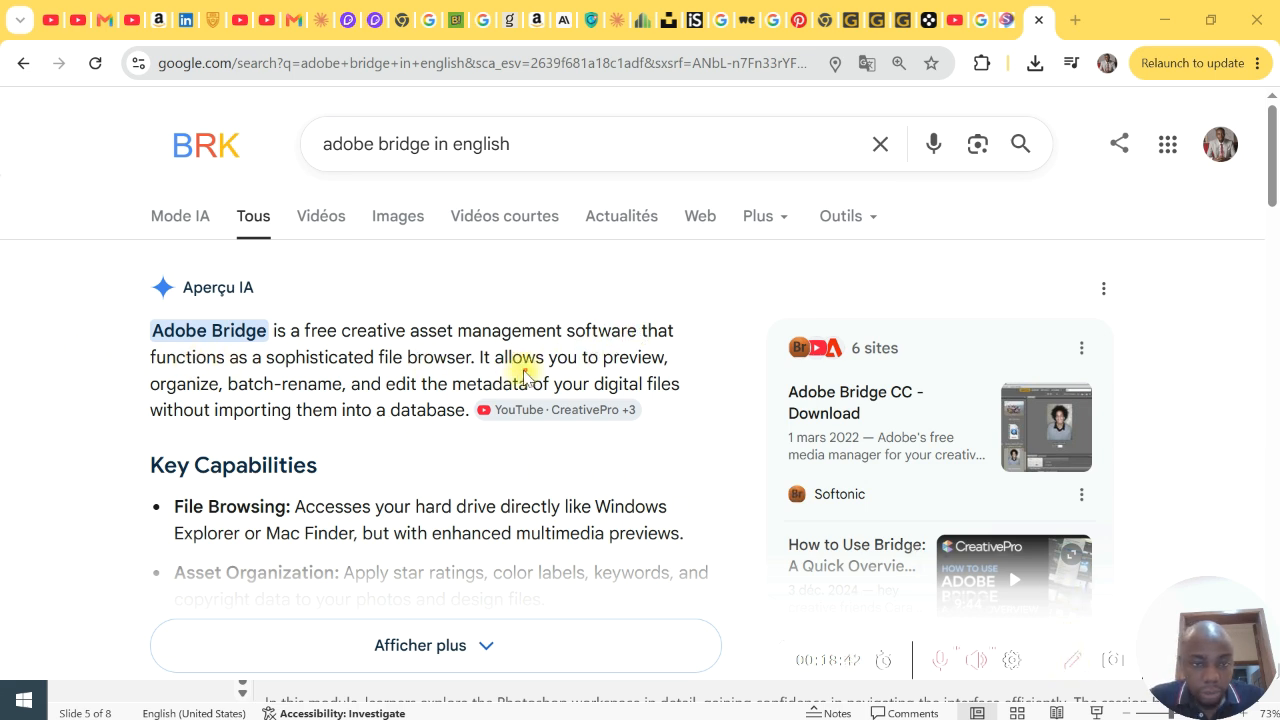
# - Underline the preview, organize, batch-rename and metadata phrases while explaining the Adobe Bridge overview
pyautogui.moveTo(603, 370); pyautogui.dragTo(682, 367)
pyautogui.moveTo(152, 393); pyautogui.dragTo(266, 390)
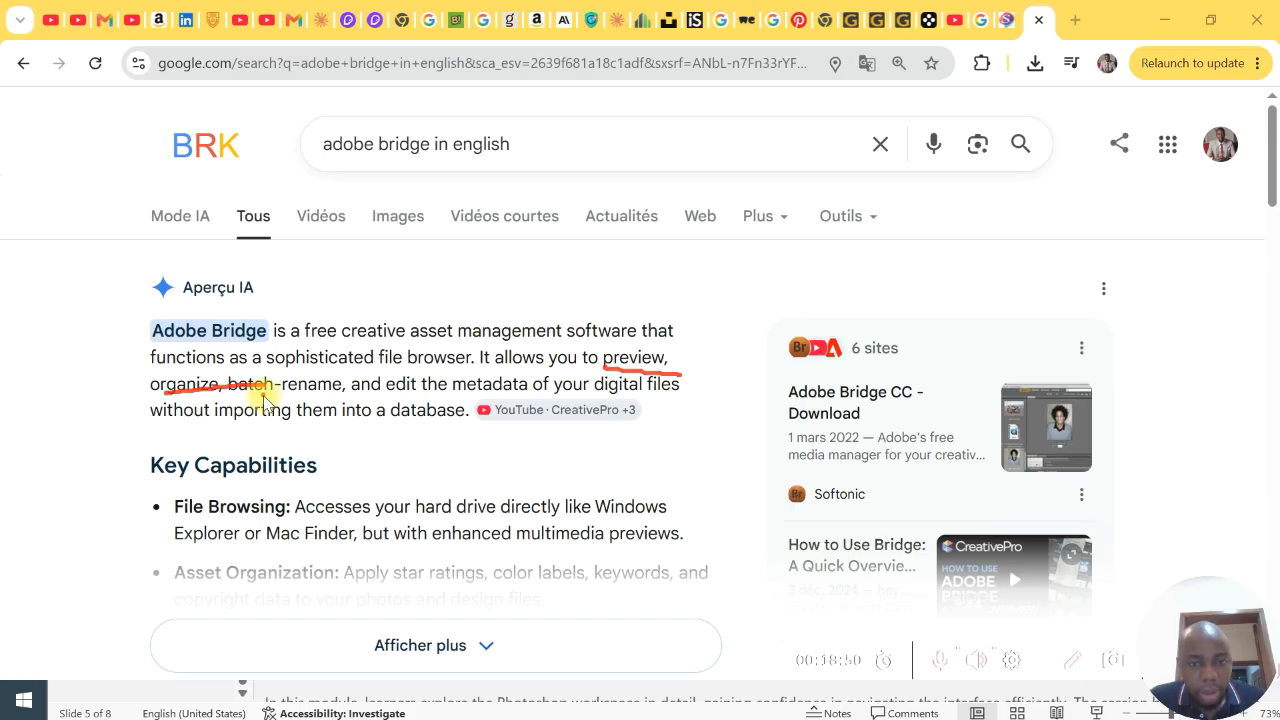
pyautogui.moveTo(154, 394); pyautogui.dragTo(683, 397)
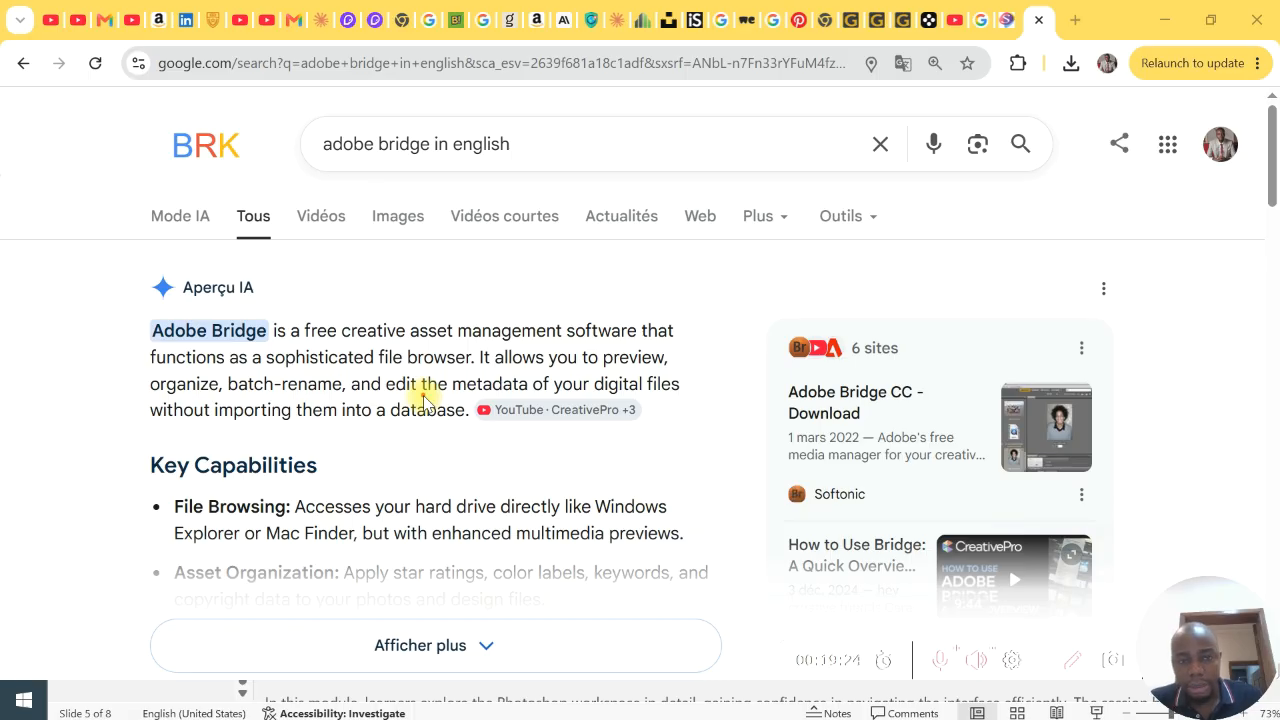
pyautogui.moveTo(424, 396); pyautogui.dragTo(546, 393)
pyautogui.moveTo(420, 400)
pyautogui.mouseDown()
pyautogui.moveTo(549, 406)
pyautogui.moveTo(425, 400)
pyautogui.moveTo(531, 409)
pyautogui.moveTo(465, 403)
pyautogui.mouseUp()
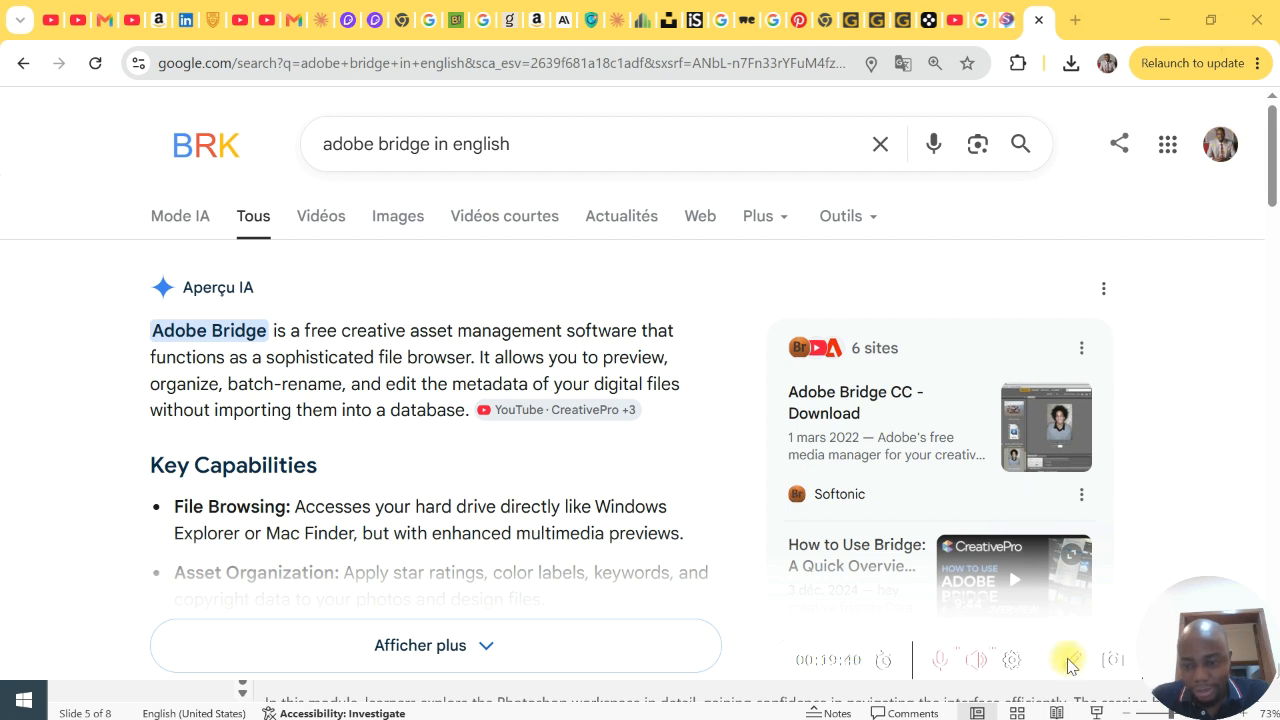
# - Minimize the Chrome and PowerPoint windows and switch back to the EX document in Photoshop
pyautogui.click(1160, 19)
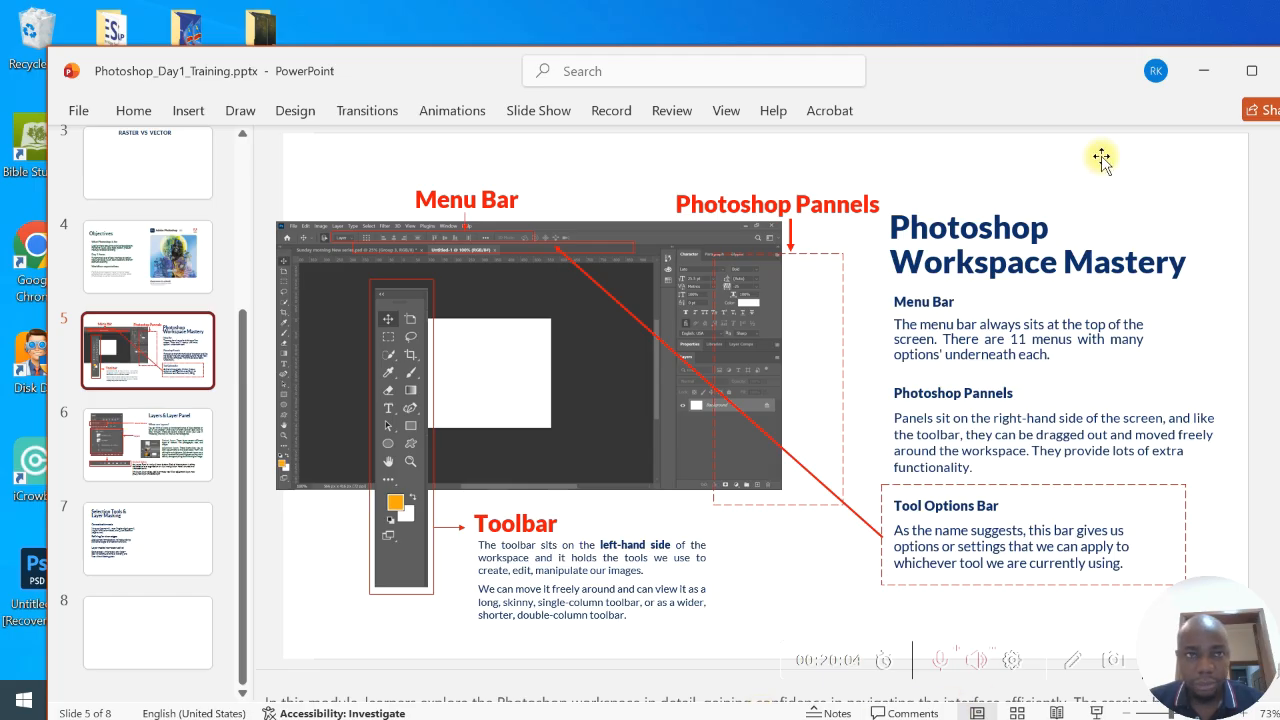
pyautogui.click(1199, 77)
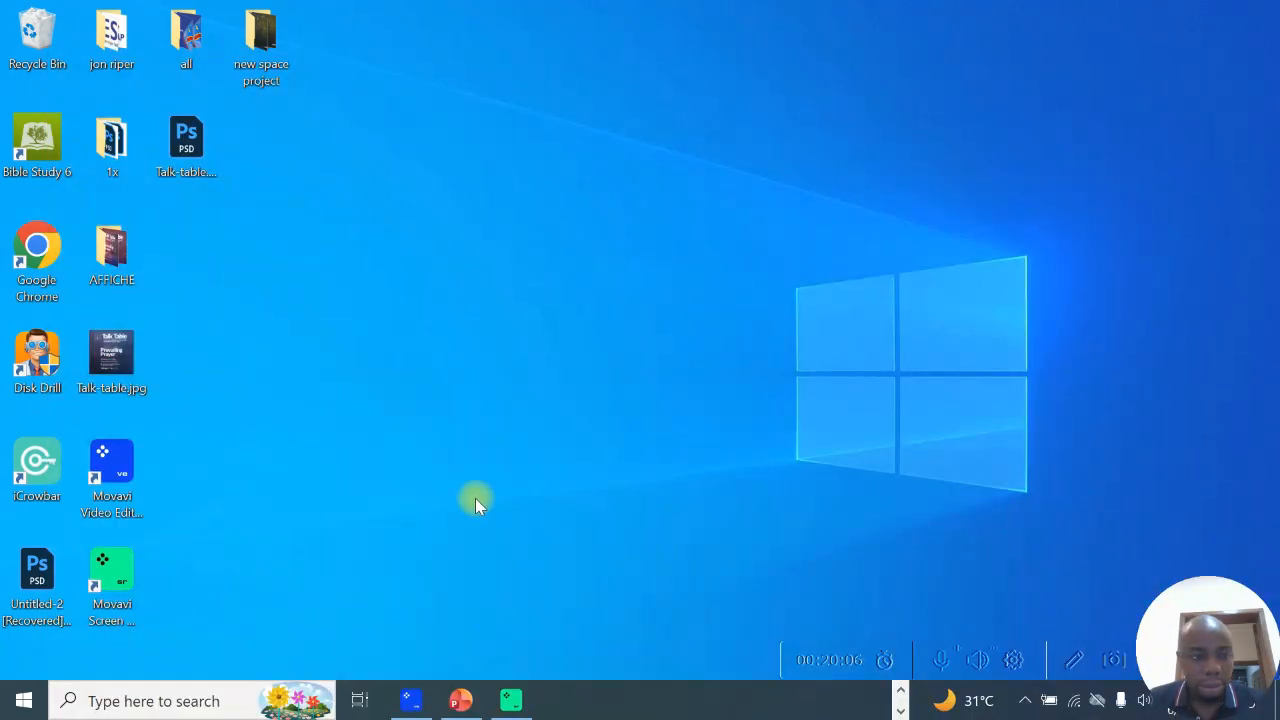
pyautogui.click(900, 689)
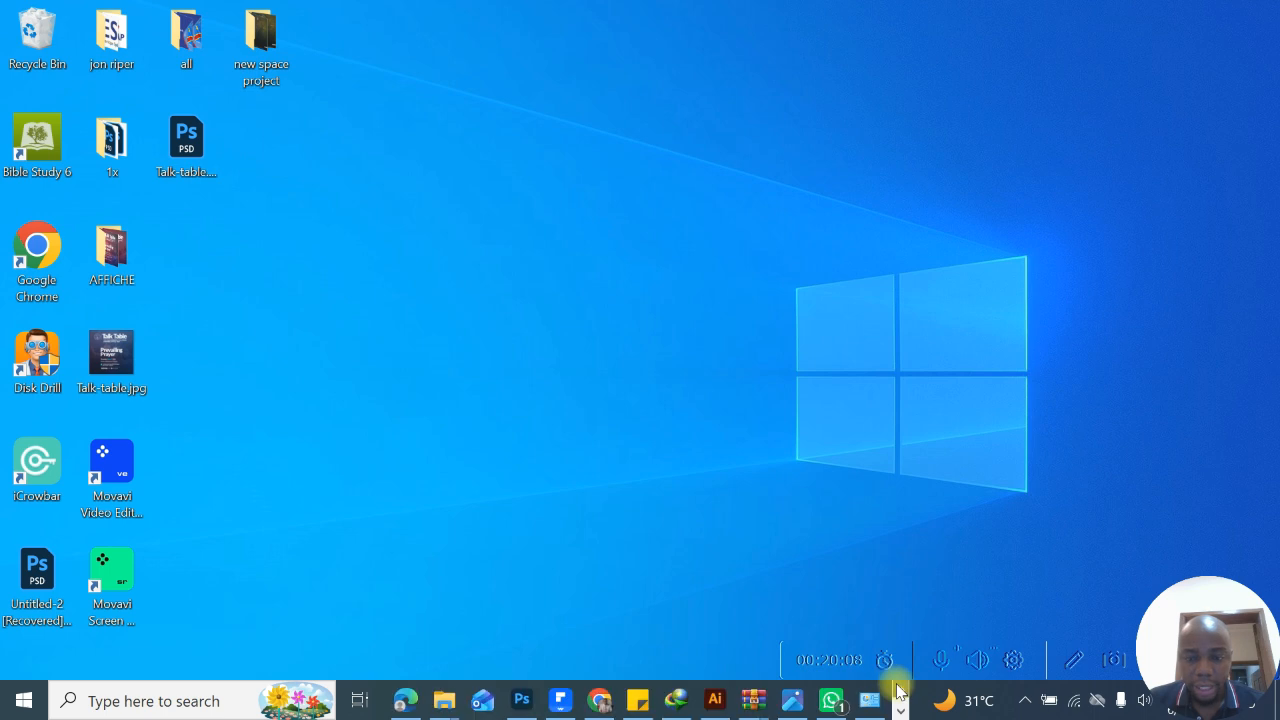
pyautogui.click(521, 700)
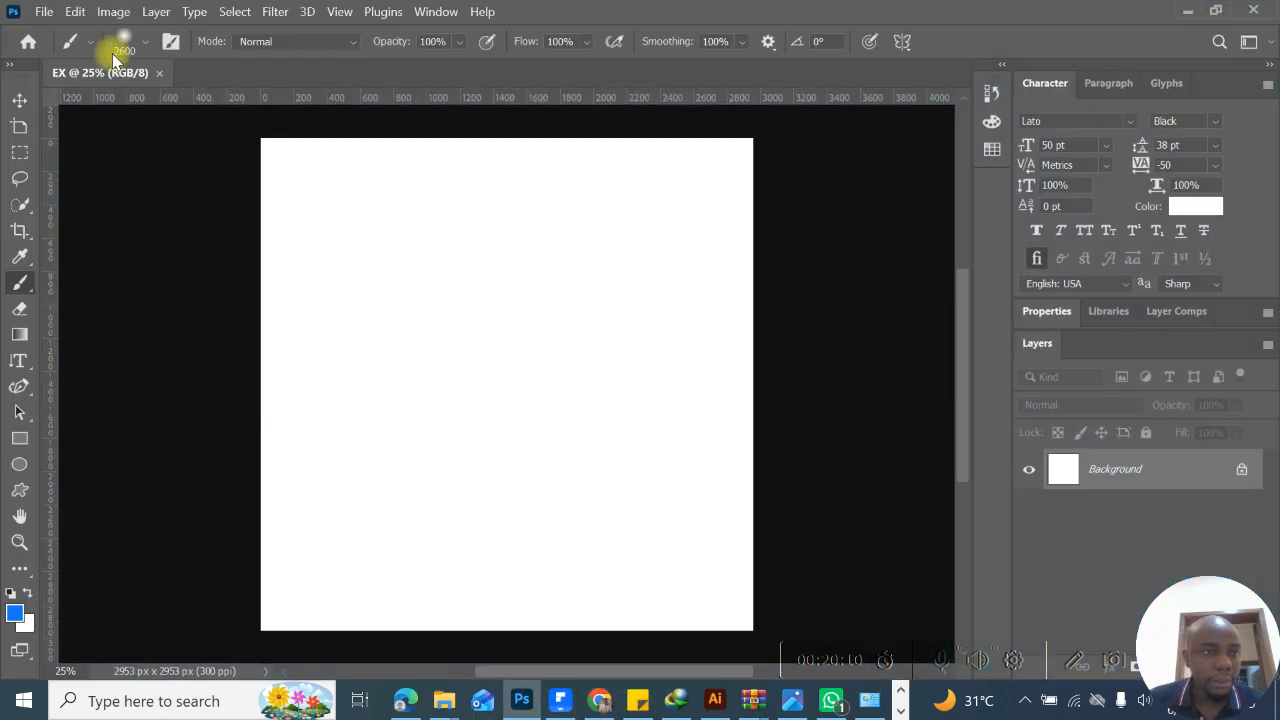
# - Review the file opening and closing commands and close the EX document
pyautogui.click(42, 12)
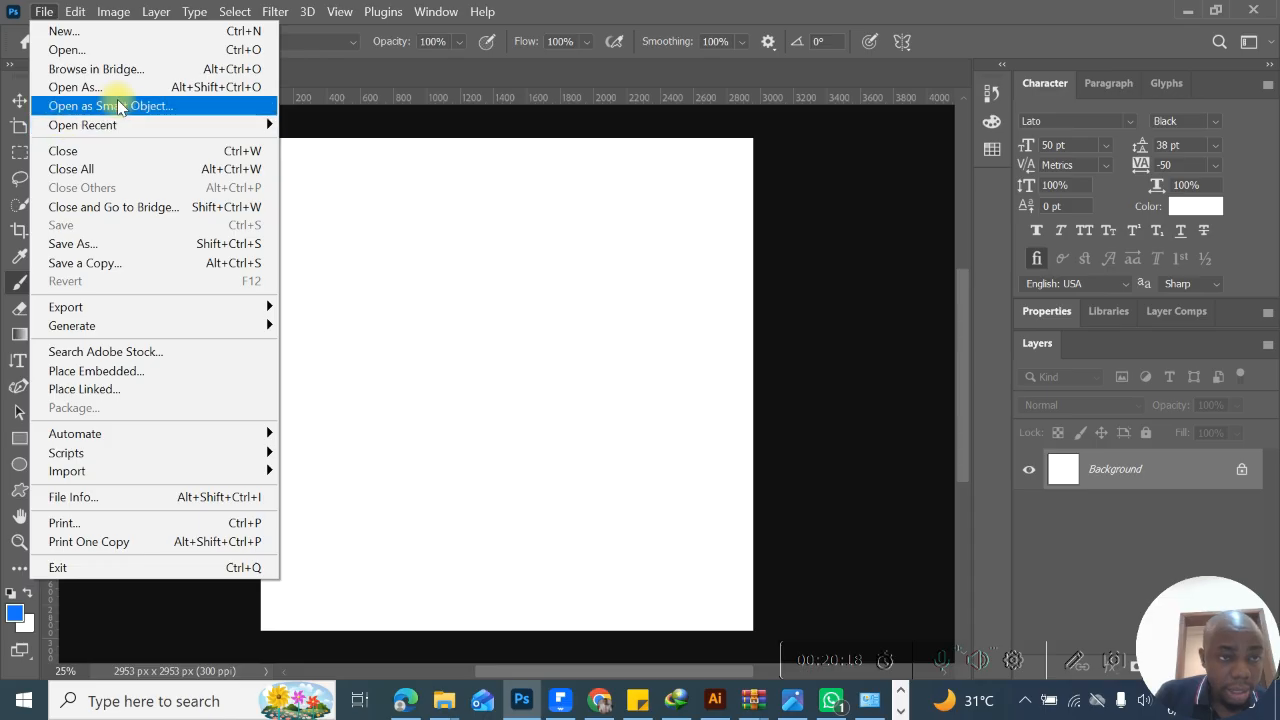
pyautogui.moveTo(95, 125)
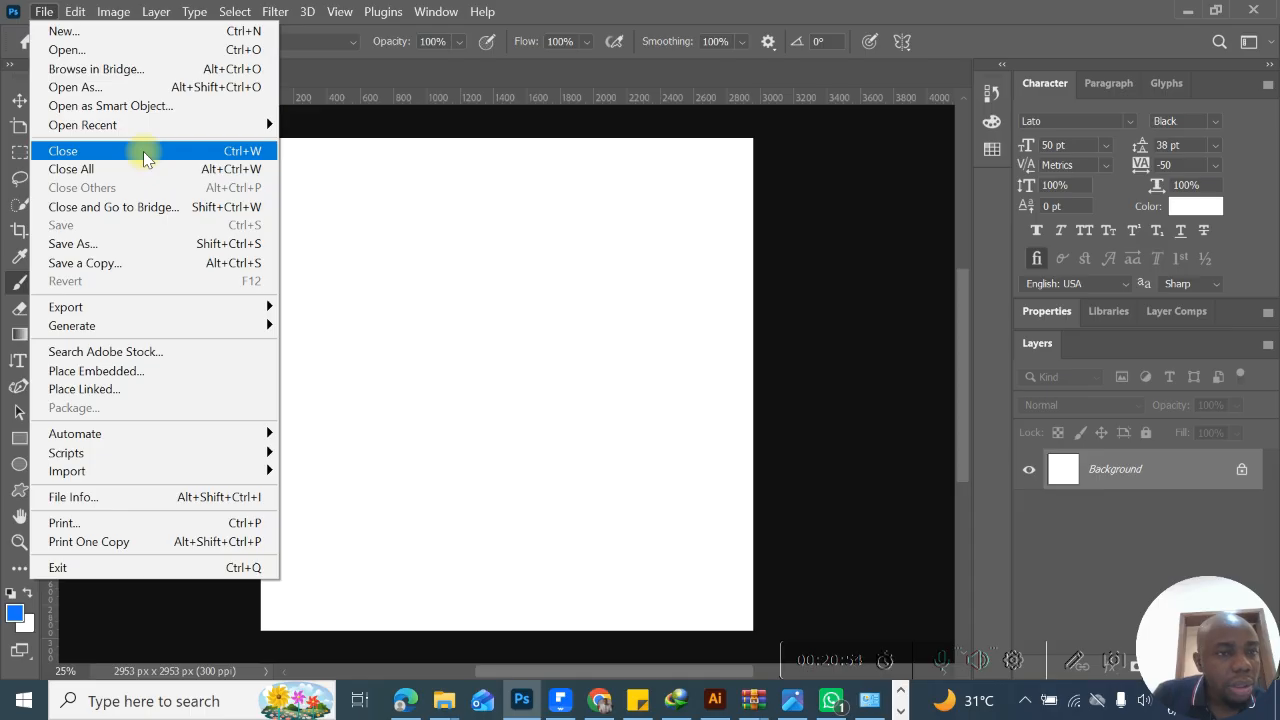
pyautogui.click(143, 151)
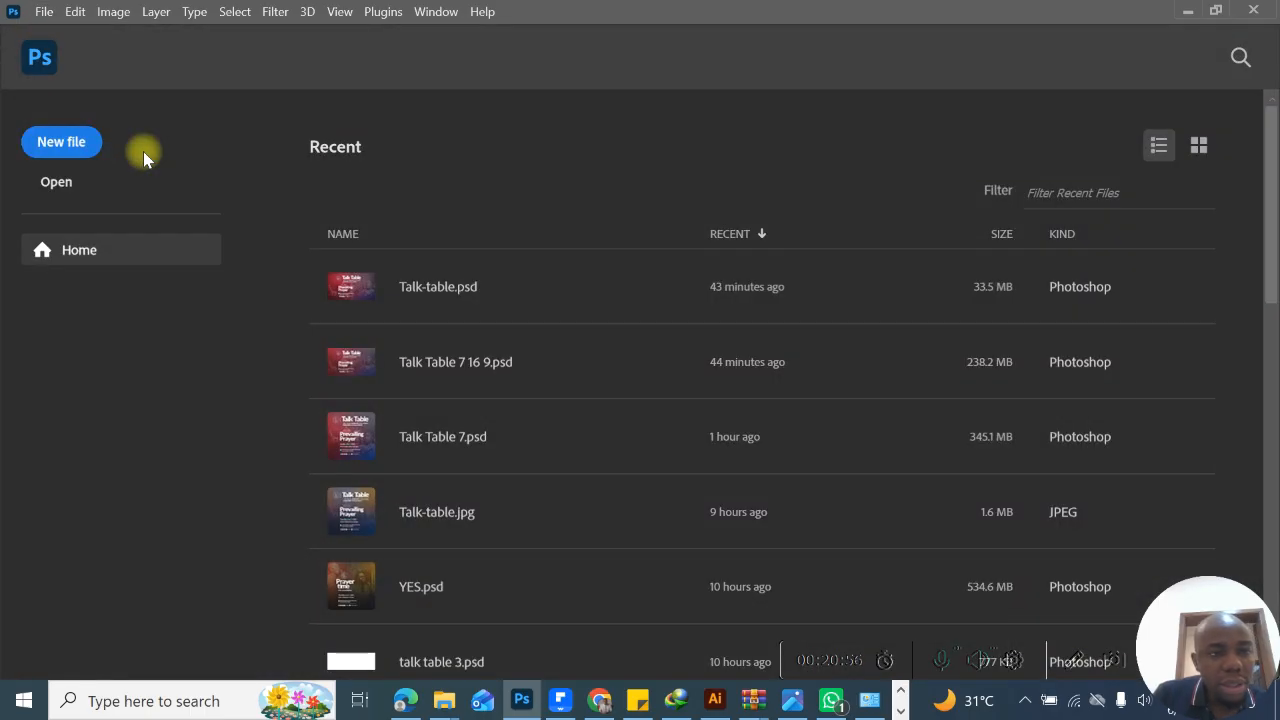
# - Create a new document from the Saved 1 preset, 2953 x 2953 px at 300 ppi, RGB Color, with a white background
pyautogui.click(68, 149)
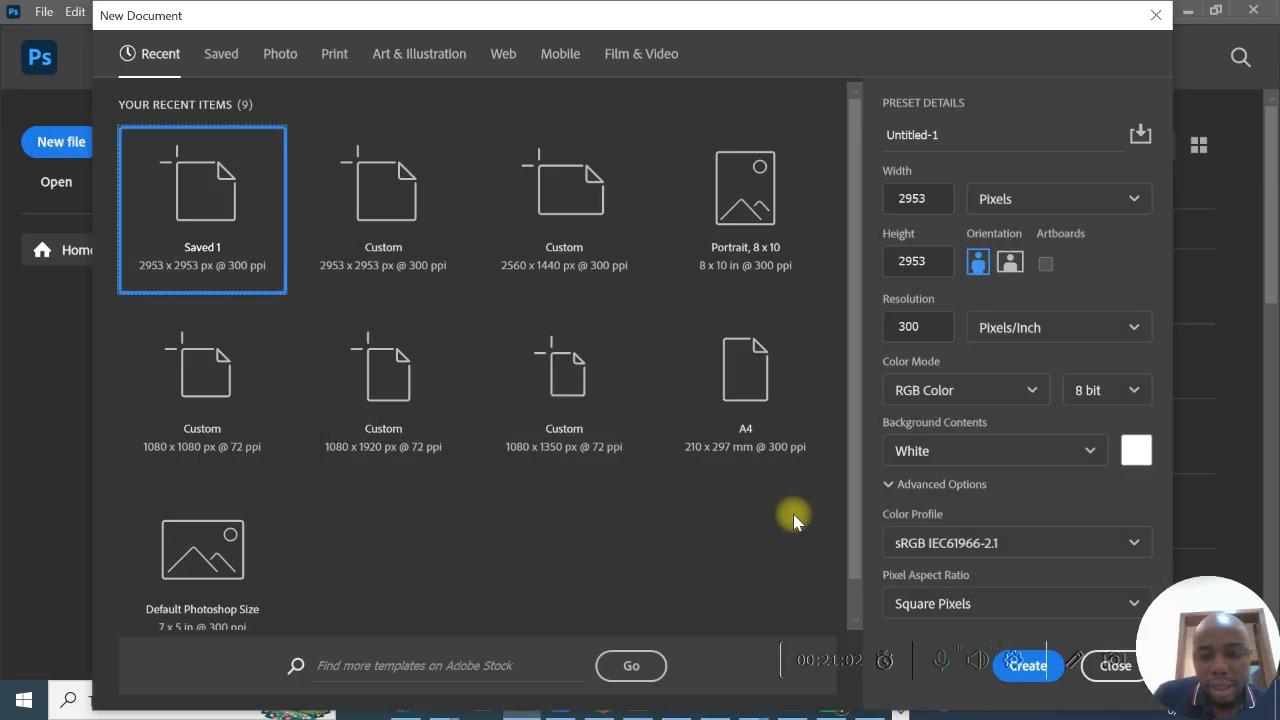
pyautogui.click(1040, 664)
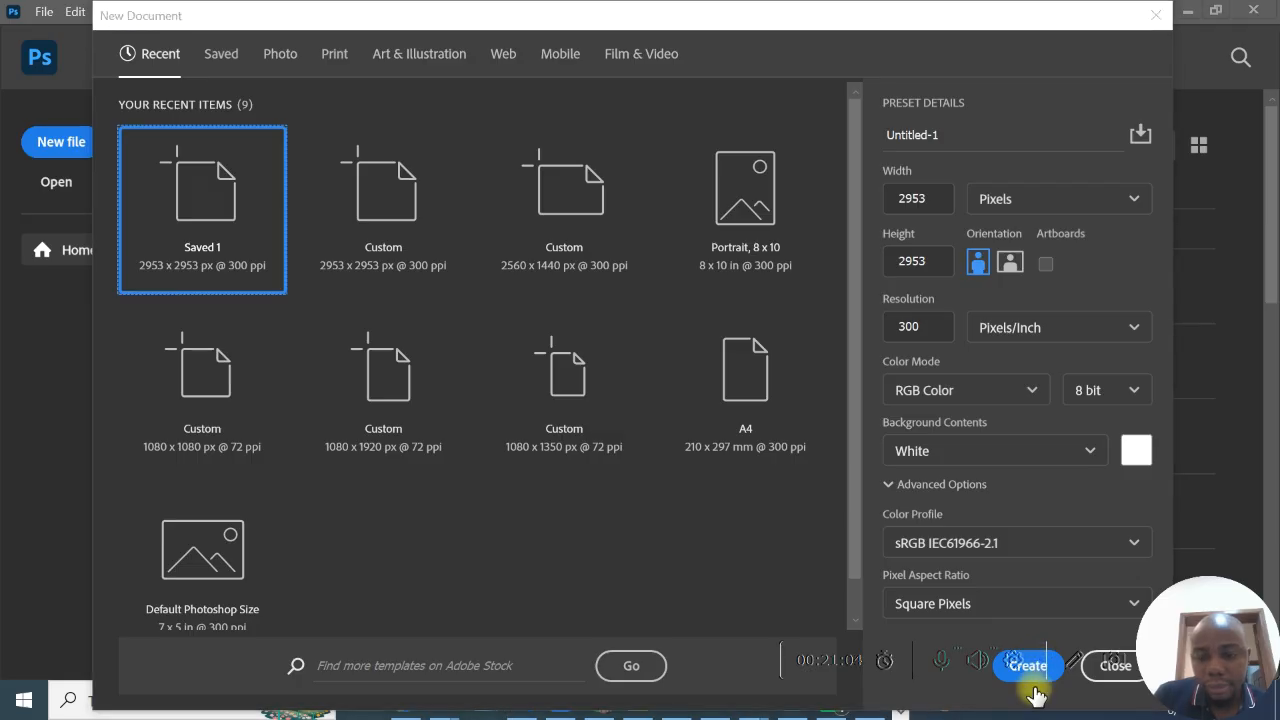
pyautogui.click(1035, 689)
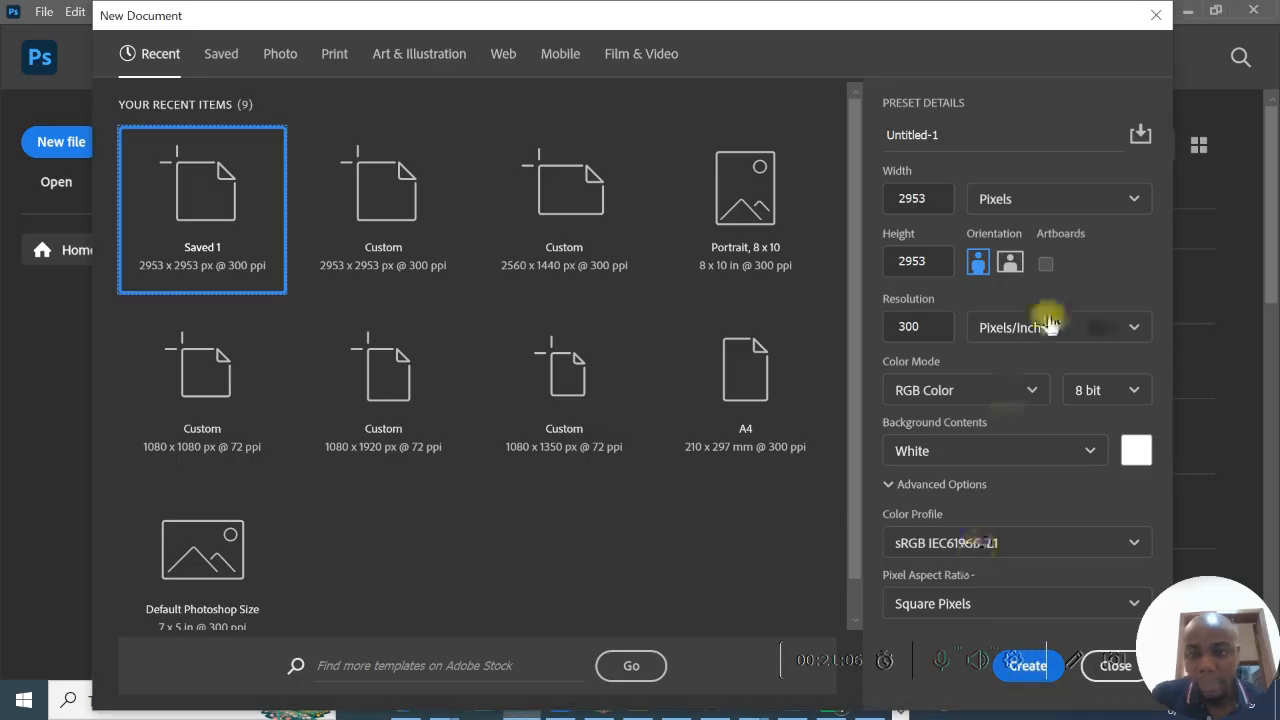
pyautogui.moveTo(894, 14); pyautogui.dragTo(621, 14)
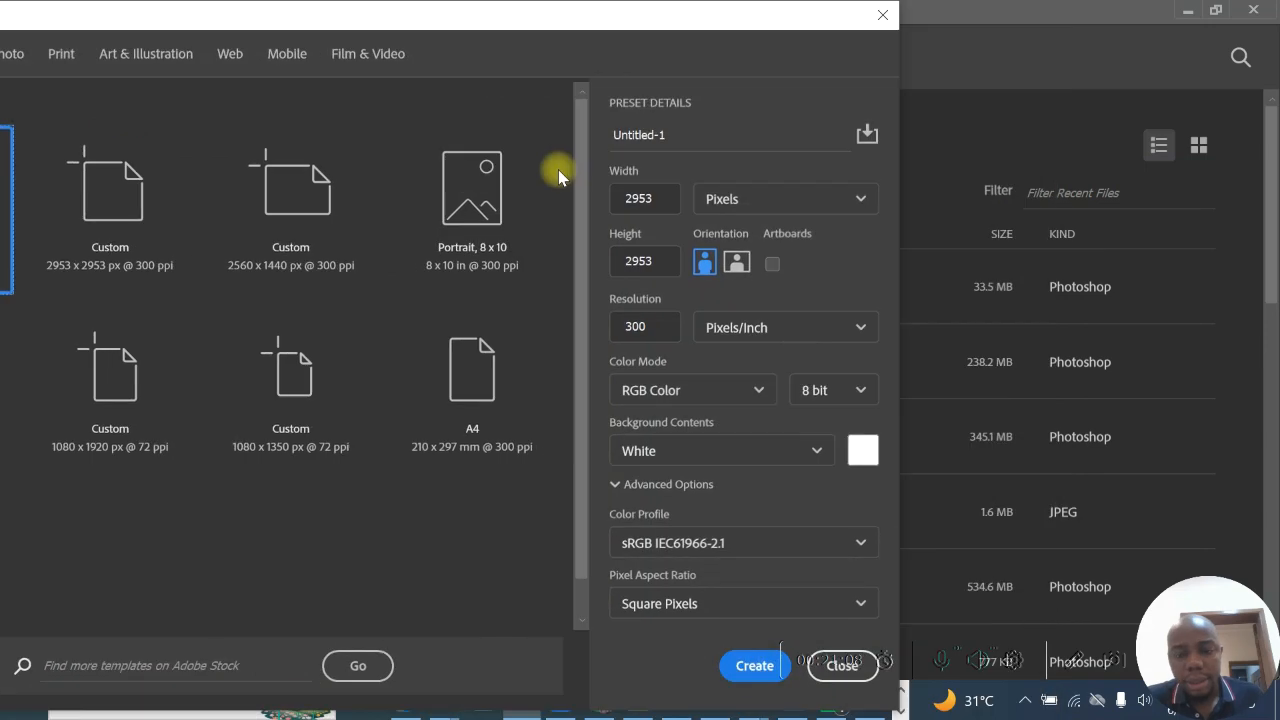
pyautogui.click(754, 665)
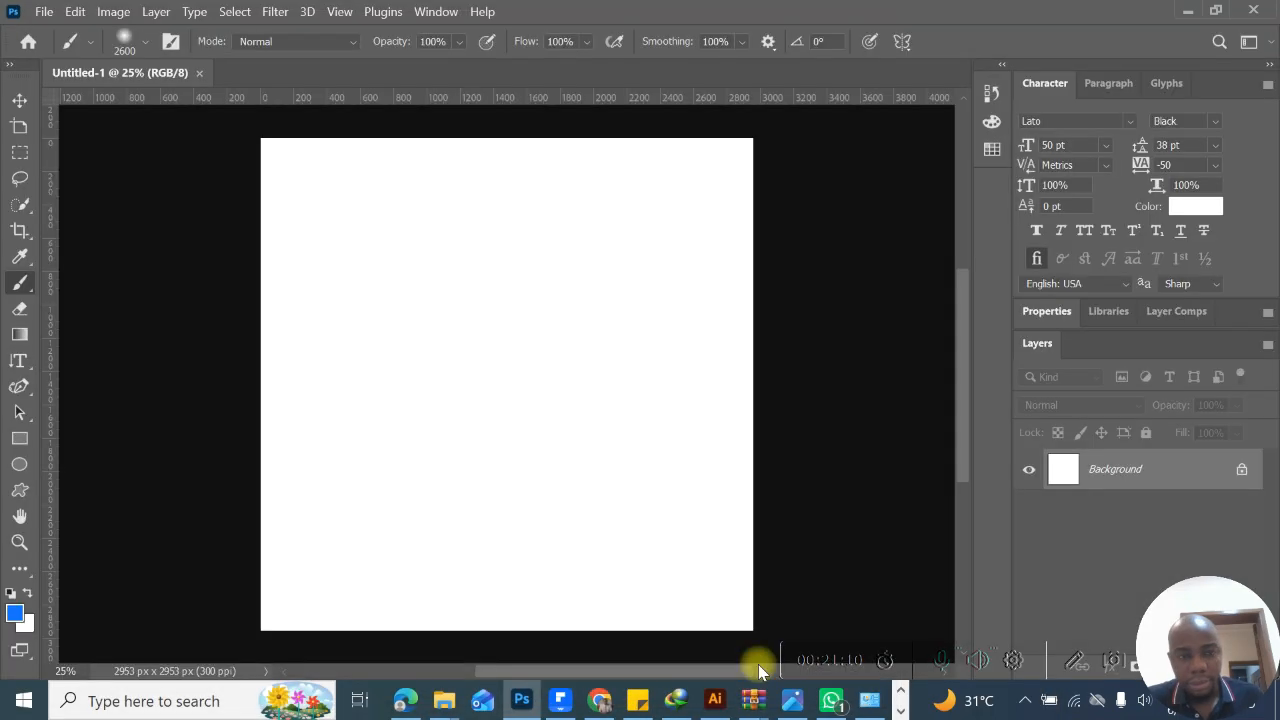
# - Start saving the new document under a new name and examine the available file formats, from Photoshop PSD to WebP
pyautogui.click(45, 13)
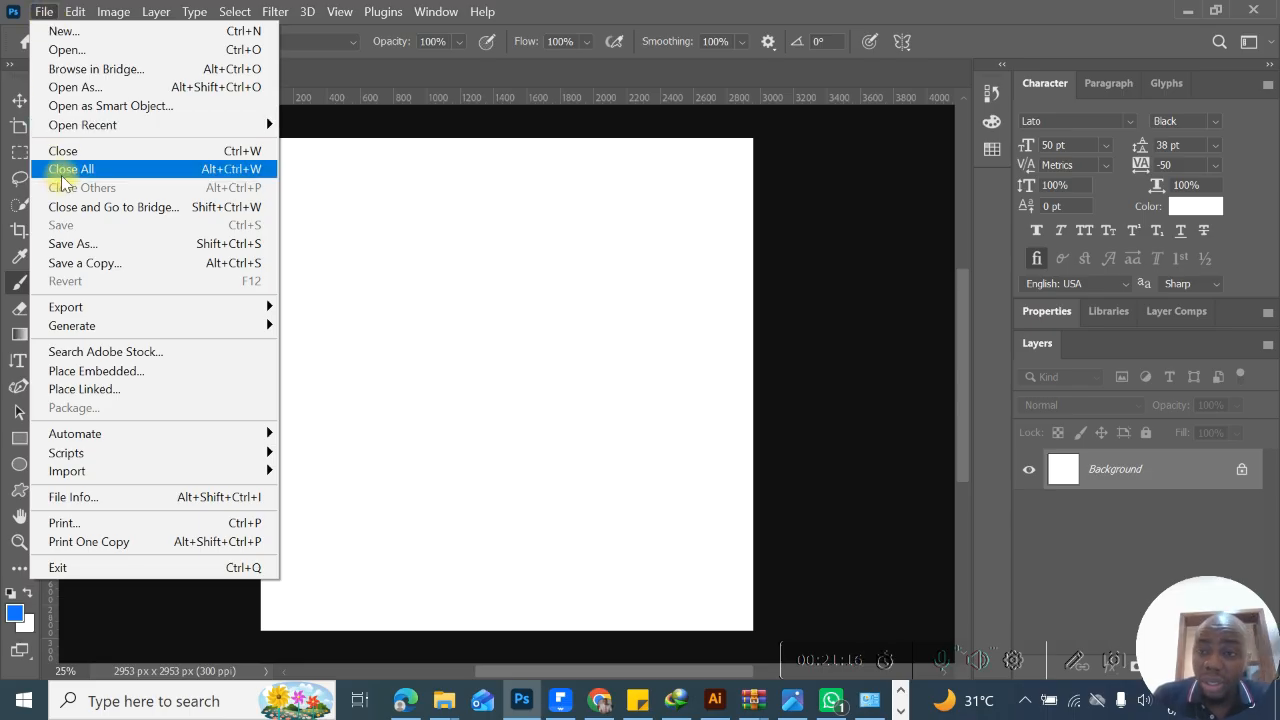
pyautogui.click(132, 247)
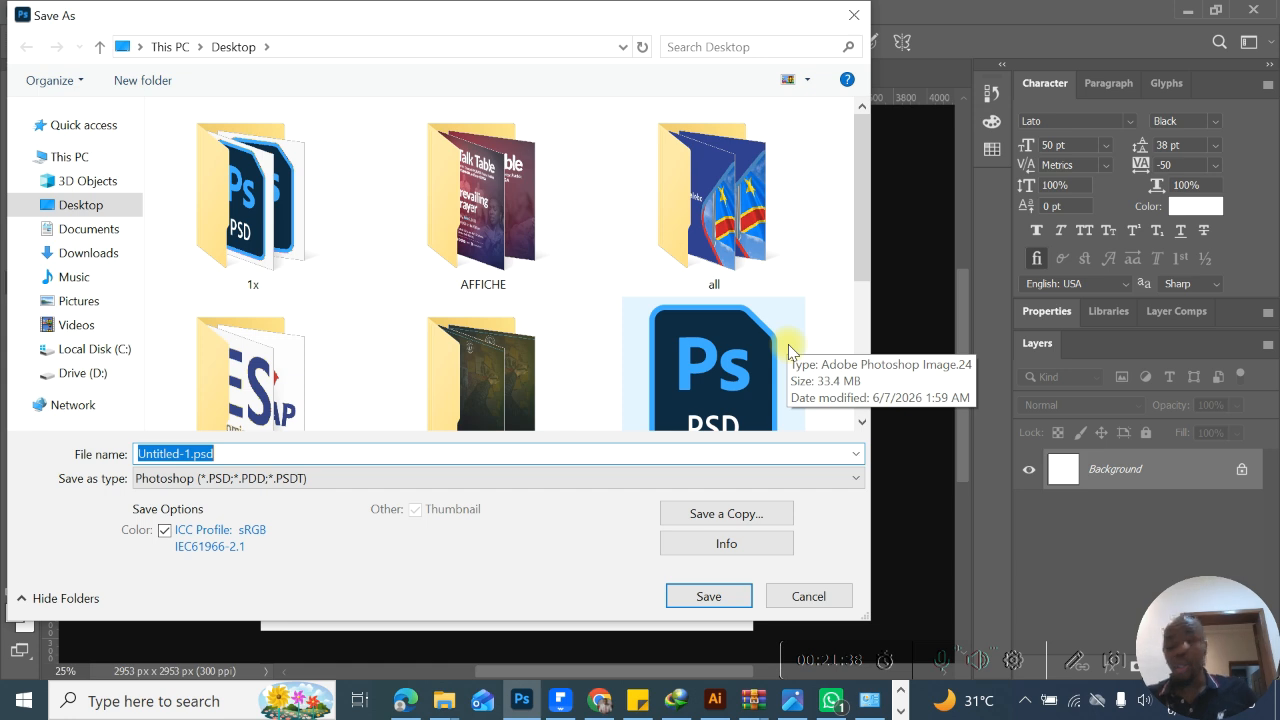
pyautogui.click(697, 486)
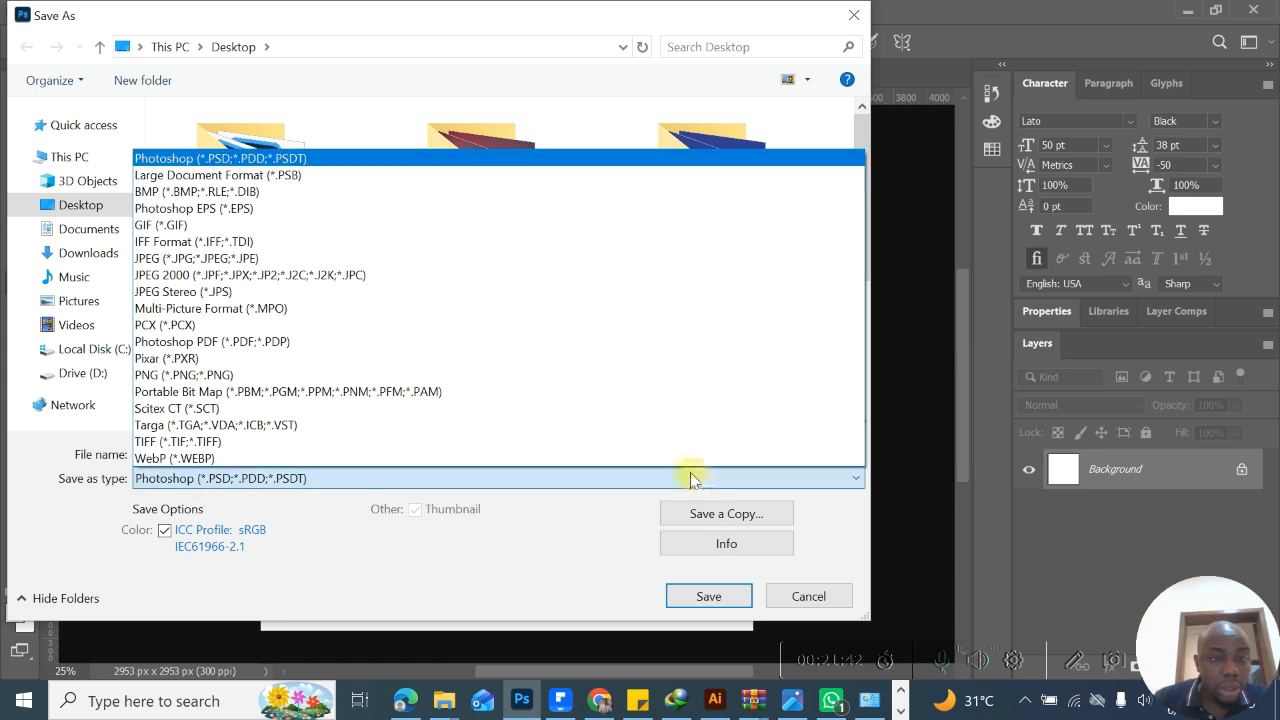
pyautogui.click(671, 477)
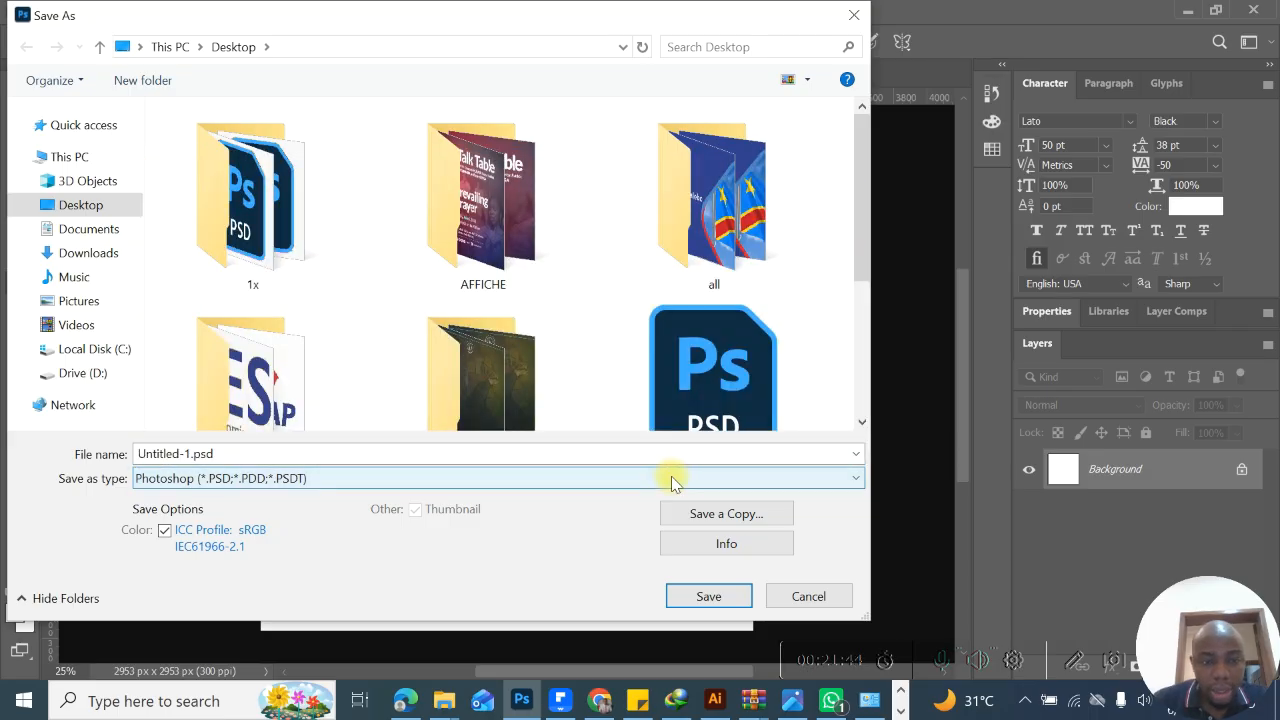
pyautogui.click(671, 480)
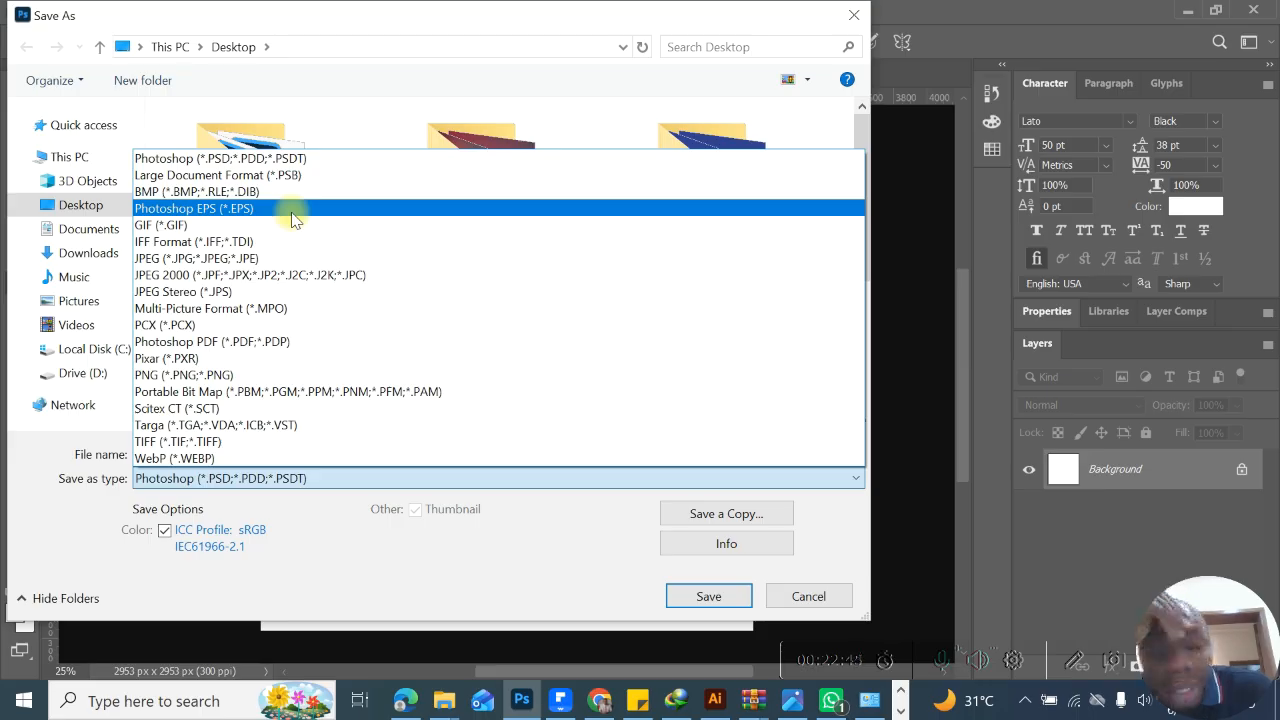
# - Switch to Chrome and replace the Adobe Bridge query with a Google search for PHOTOSHOP EPS
pyautogui.click(600, 701)
pyautogui.click(517, 140)
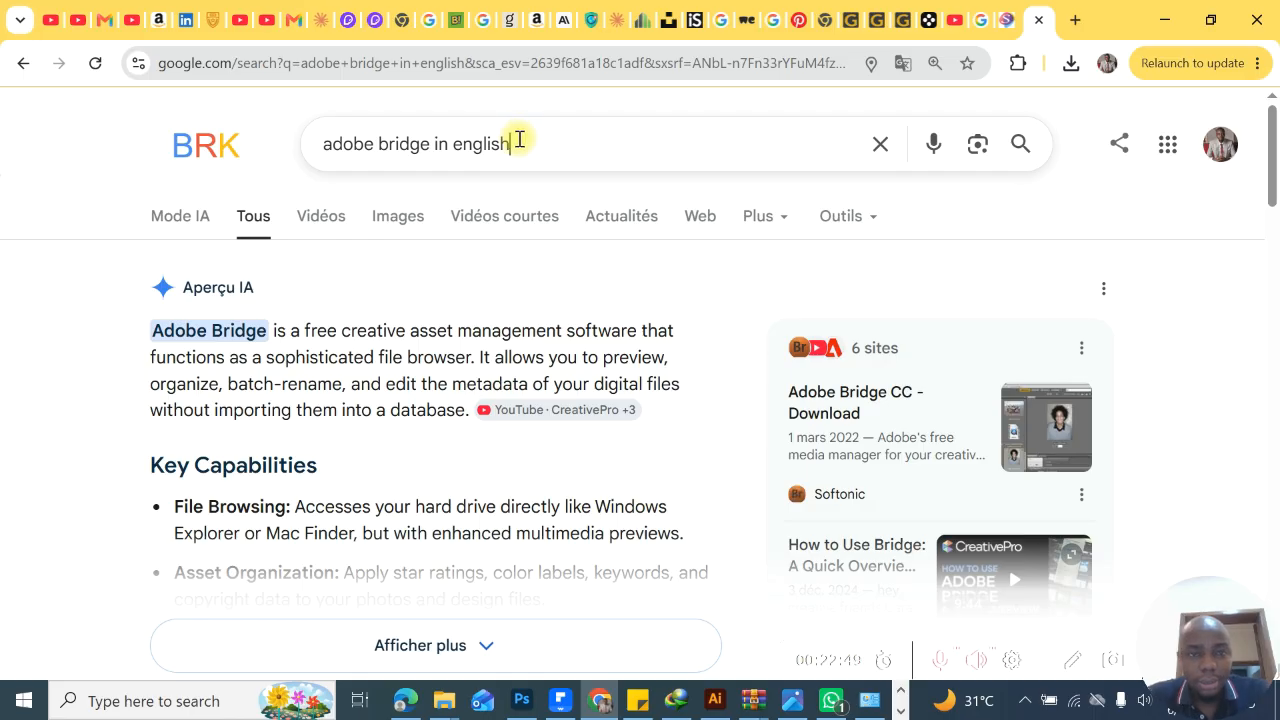
pyautogui.press('BackSpace')
pyautogui.press('BackSpace')
pyautogui.press('BackSpace')
pyautogui.press('BackSpace')
pyautogui.press('BackSpace')
pyautogui.press('BackSpace')
pyautogui.press('BackSpace')
pyautogui.press('BackSpace')
pyautogui.press('BackSpace')
pyautogui.press('BackSpace')
pyautogui.press('BackSpace')
pyautogui.press('BackSpace')
pyautogui.press('BackSpace')
pyautogui.press('BackSpace')
pyautogui.press('BackSpace')
pyautogui.press('BackSpace')
pyautogui.press('BackSpace')
pyautogui.press('BackSpace')
pyautogui.press('BackSpace')
pyautogui.press('BackSpace')
pyautogui.press('BackSpace')
pyautogui.press('BackSpace')
pyautogui.press('BackSpace')
pyautogui.write('Ep')
pyautogui.press('BackSpace')
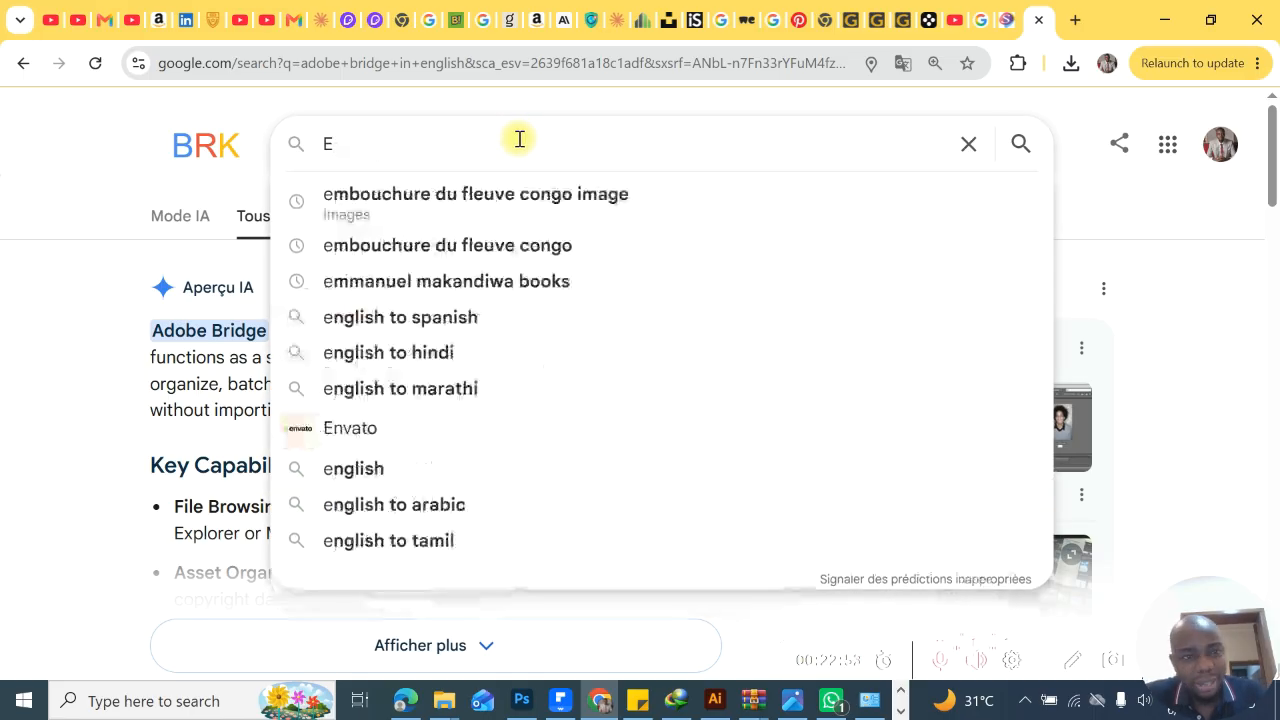
pyautogui.write('PS')
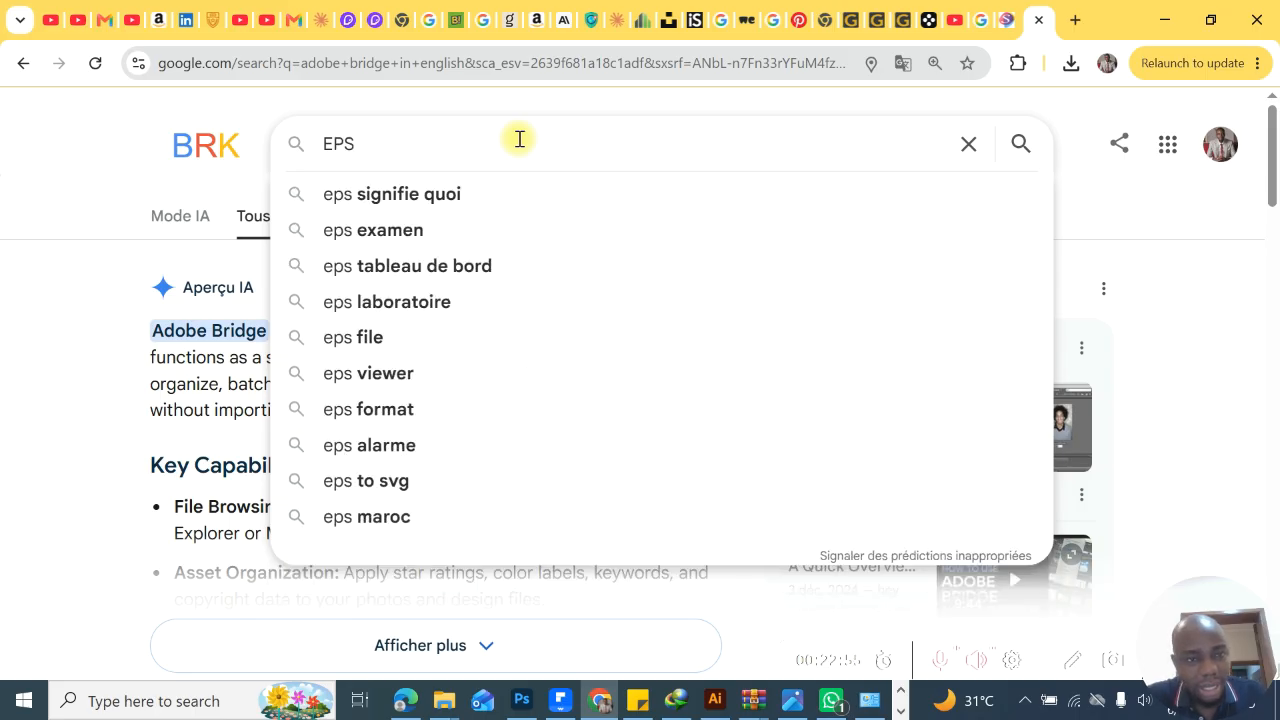
pyautogui.click(325, 148)
pyautogui.write('PHOTO')
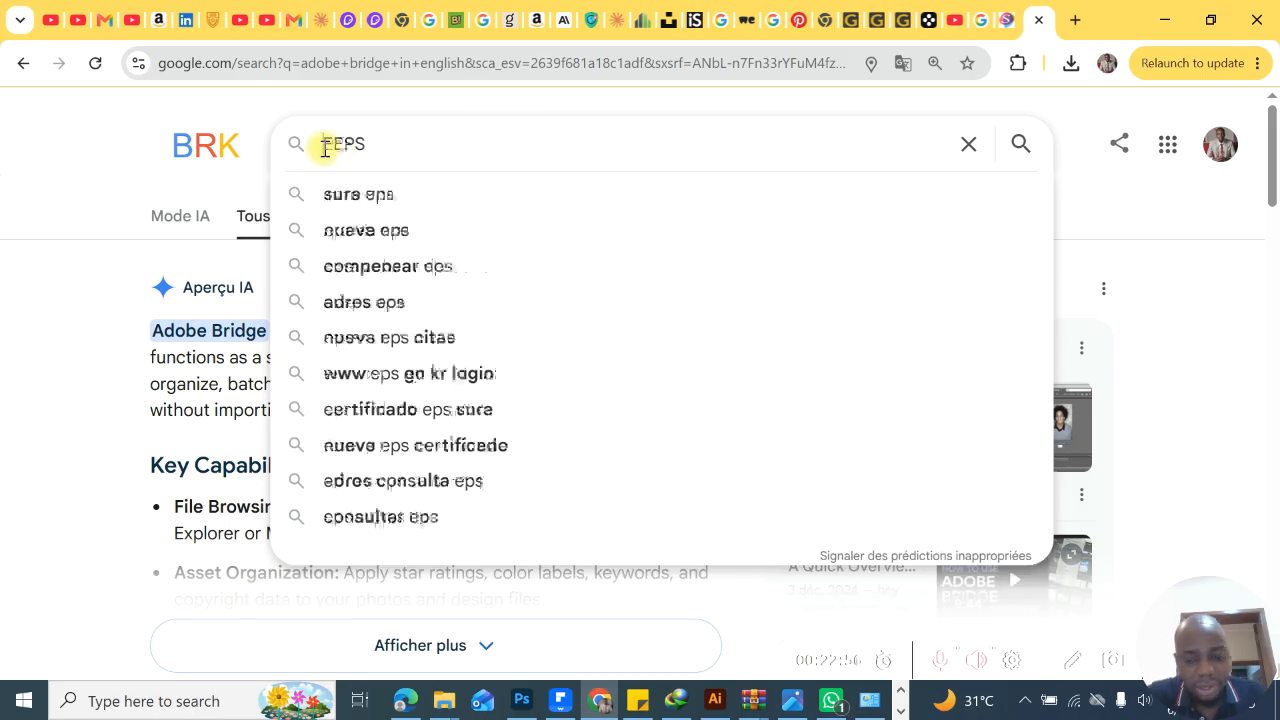
pyautogui.write('SHOP')
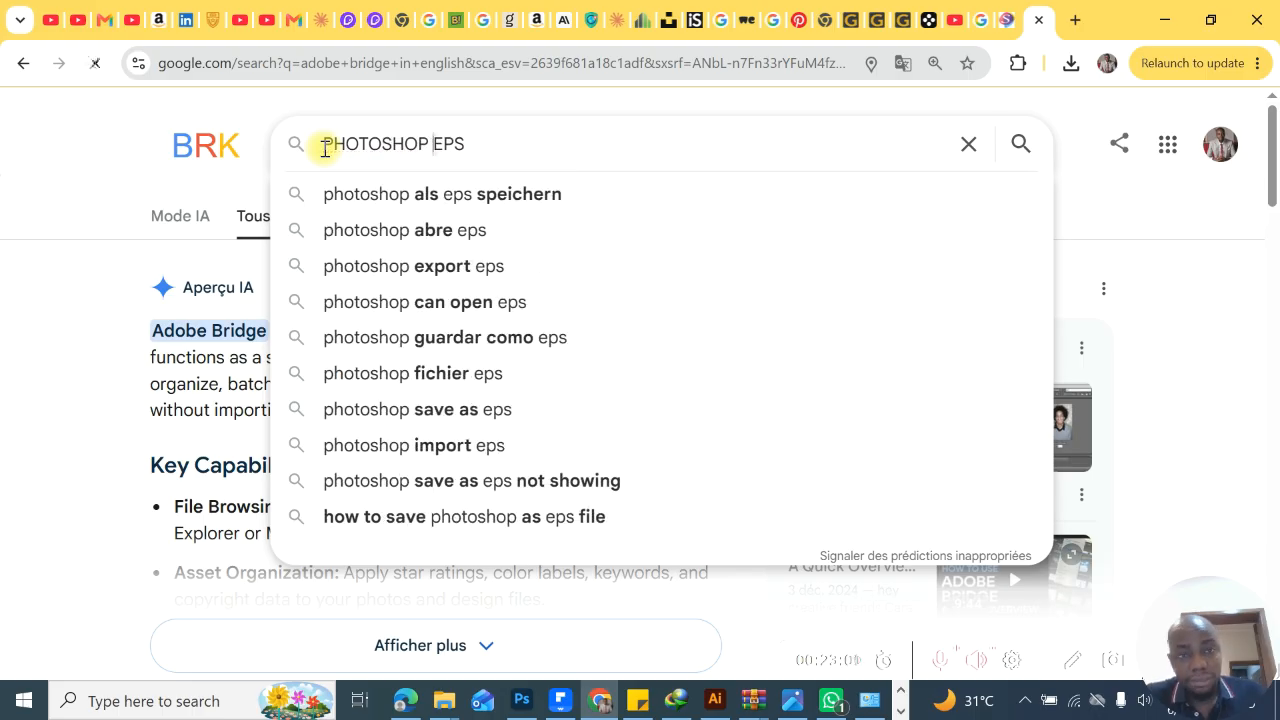
pyautogui.press('Return')
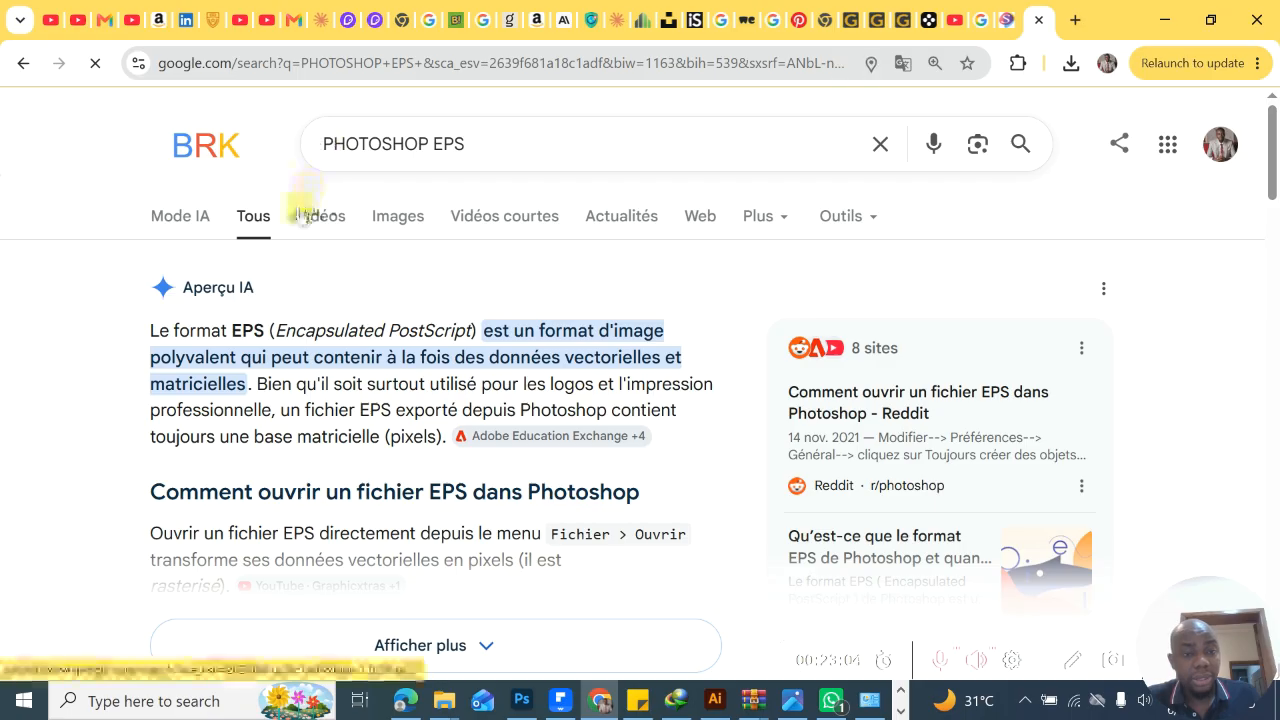
# - Refine the Google search to PHOTOSHOP EPS ENGLISH and read the AI Mode explanation of the EPS format
pyautogui.click(484, 148)
pyautogui.write('E')
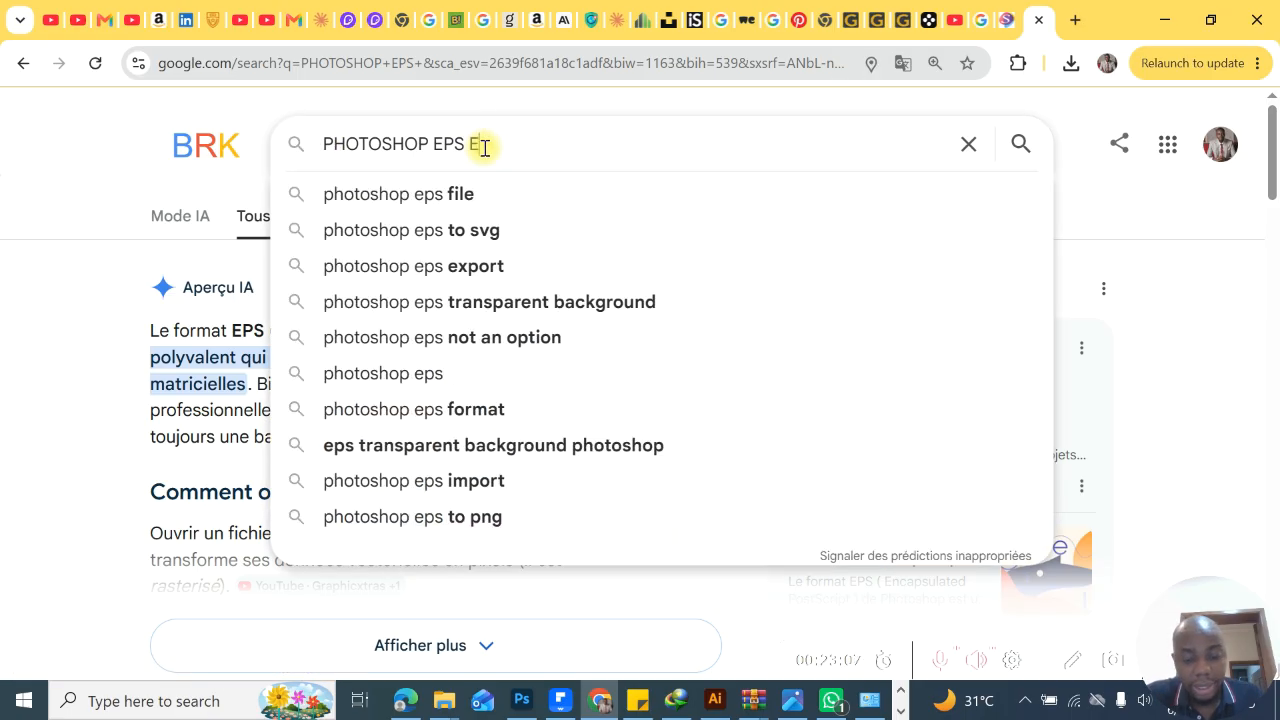
pyautogui.write('NGLIS')
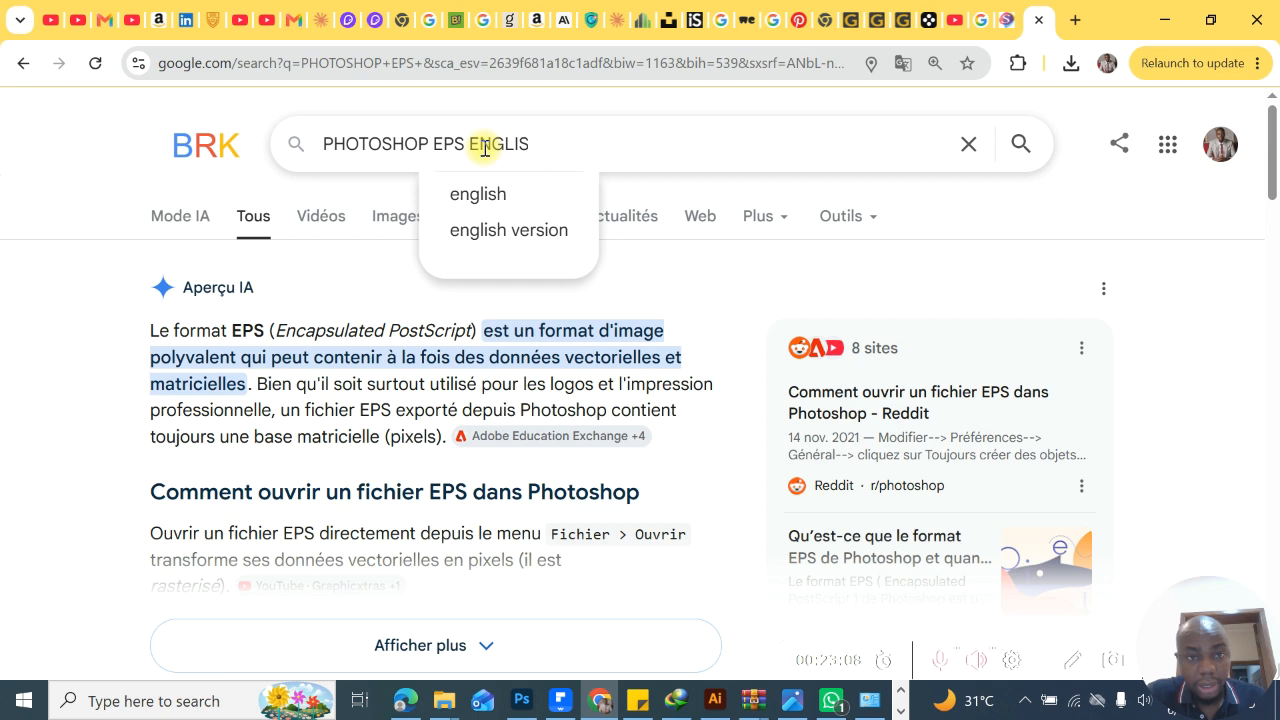
pyautogui.write('H')
pyautogui.press('Return')
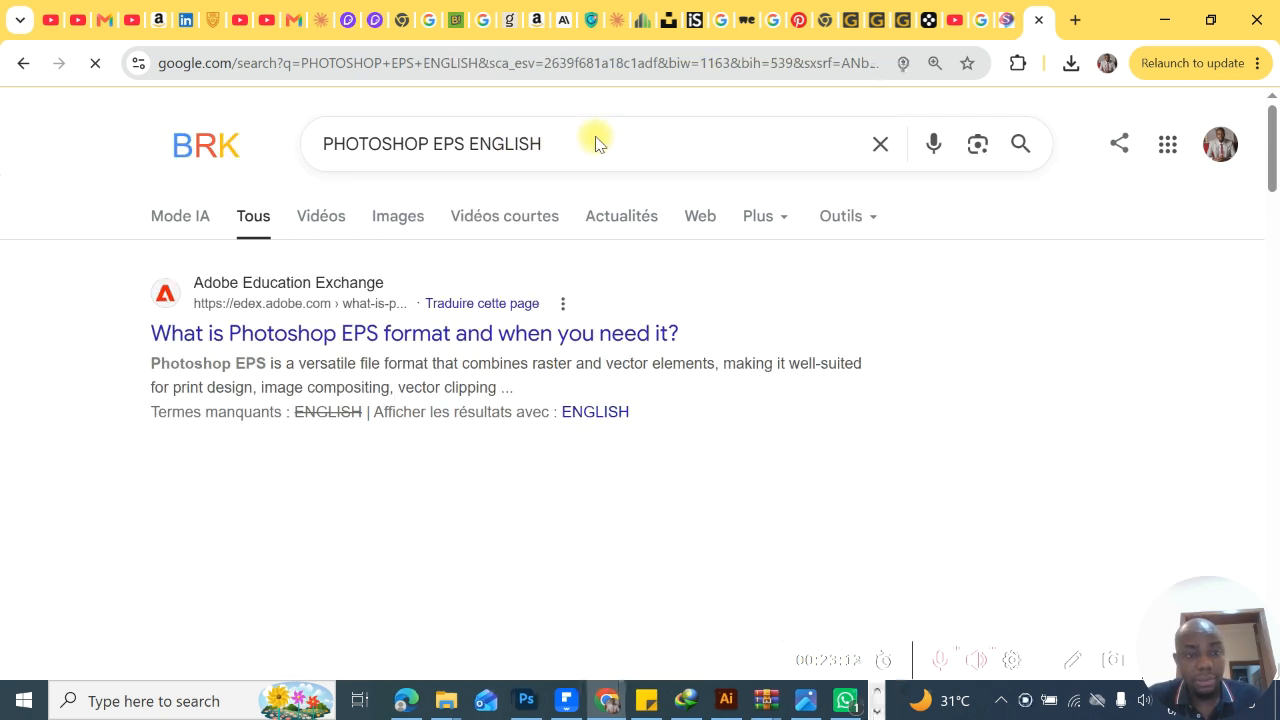
pyautogui.click(188, 228)
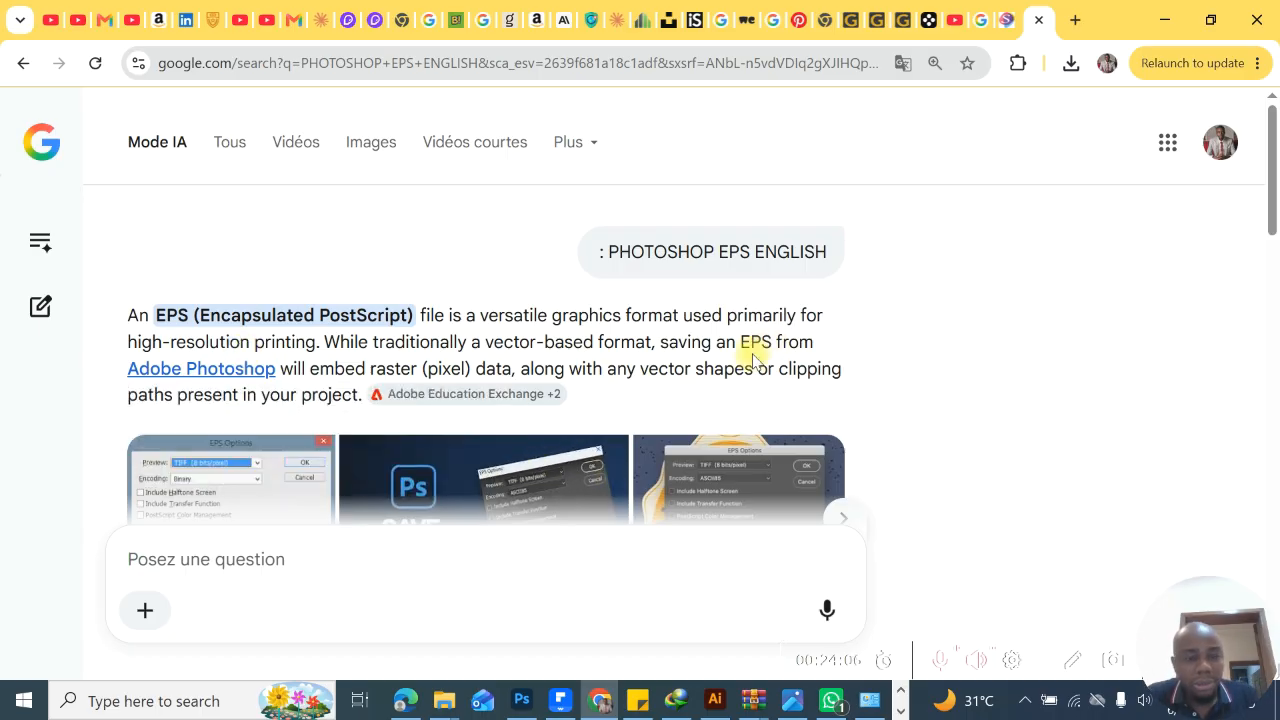
pyautogui.moveTo(200, 372)
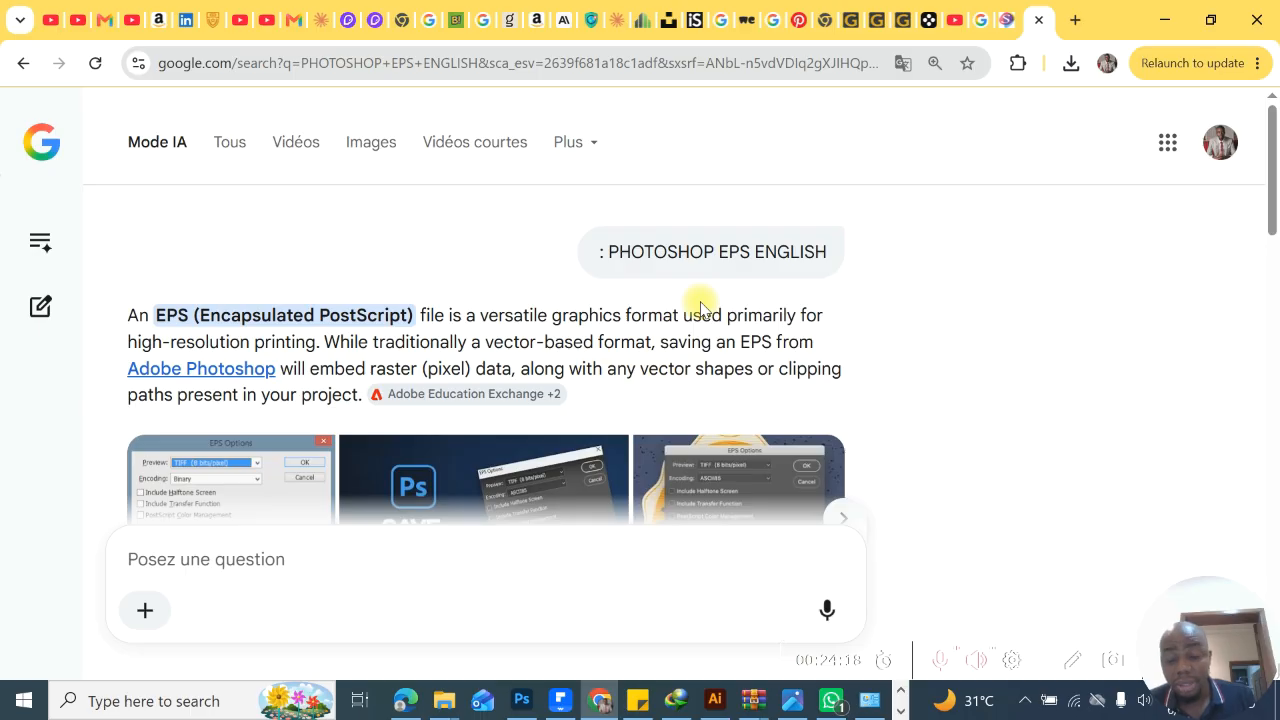
# - Return to Photoshop to review the remaining save formats up to TIFF, and switch back to the EPS explanation in Chrome
pyautogui.click(530, 705)
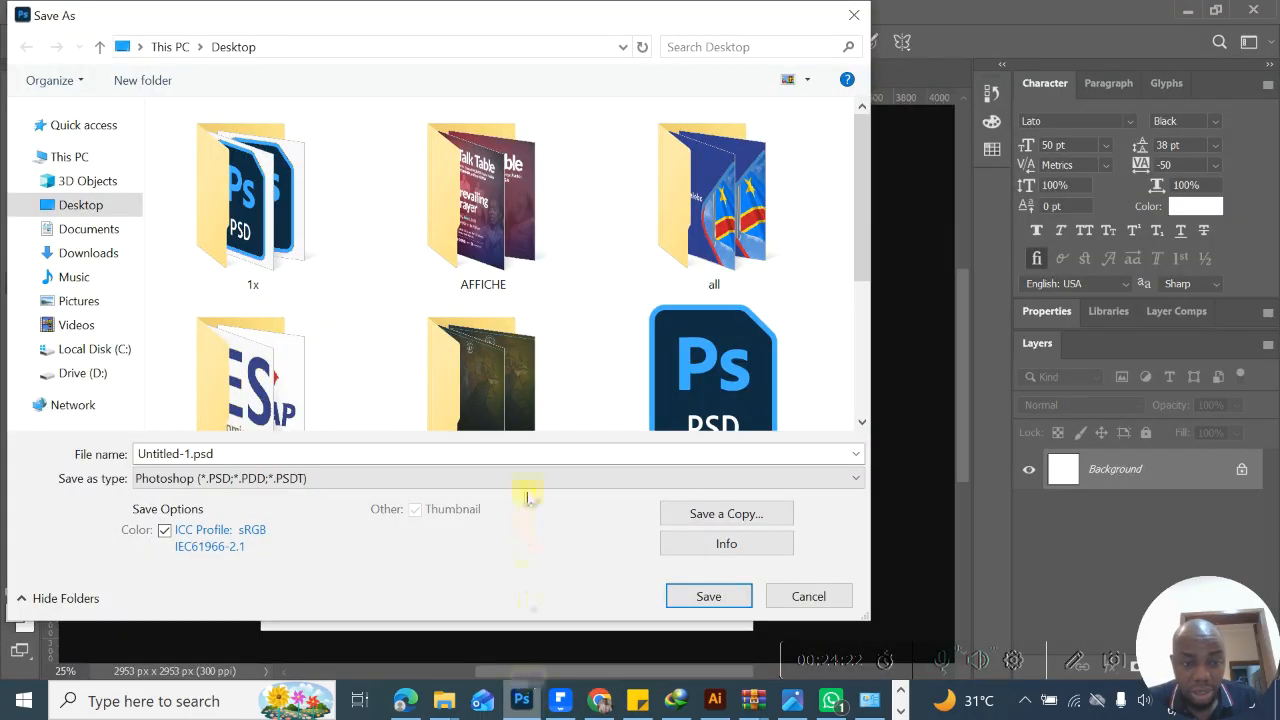
pyautogui.click(527, 478)
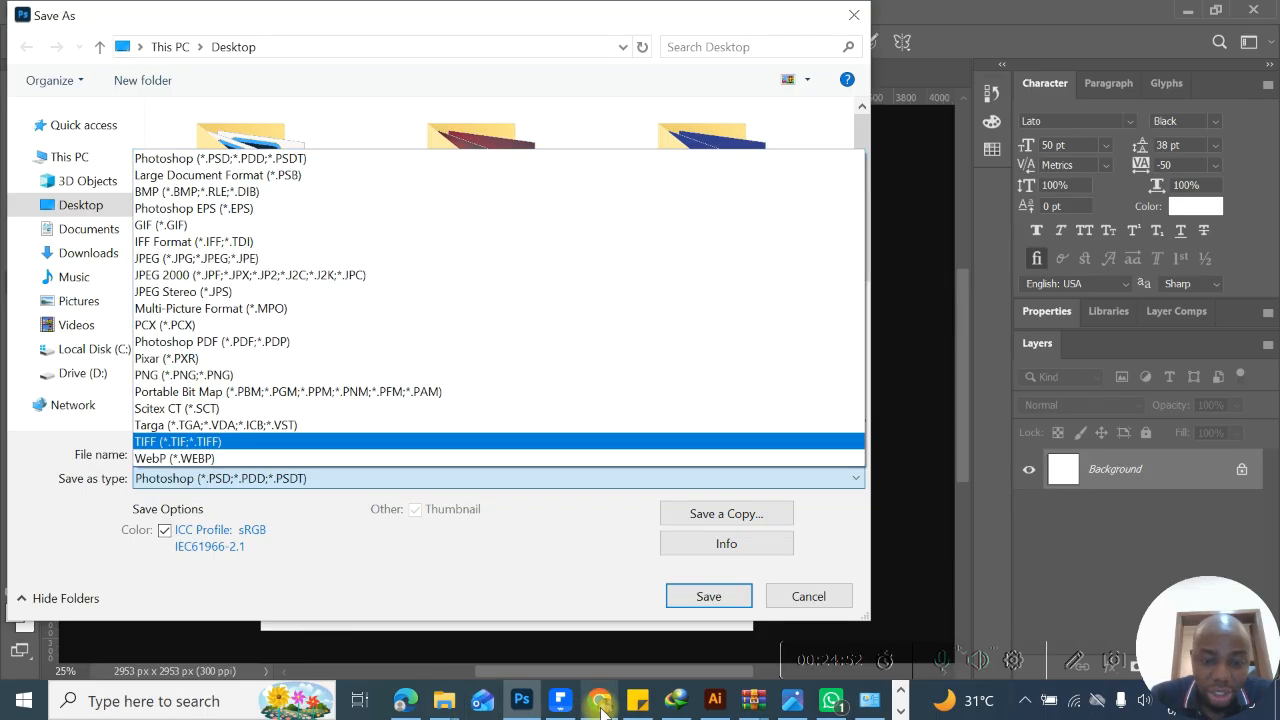
pyautogui.click(600, 705)
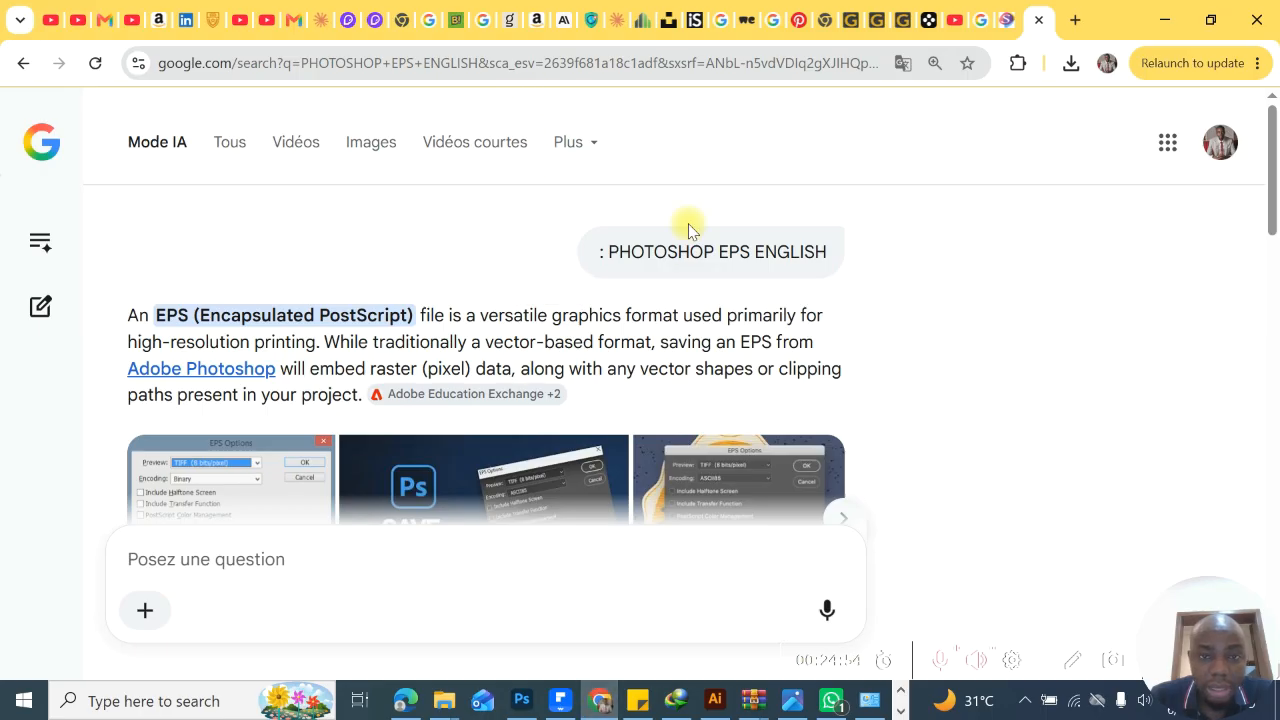
pyautogui.scroll(-1, 686, 223)
pyautogui.scroll(1, 686, 223)
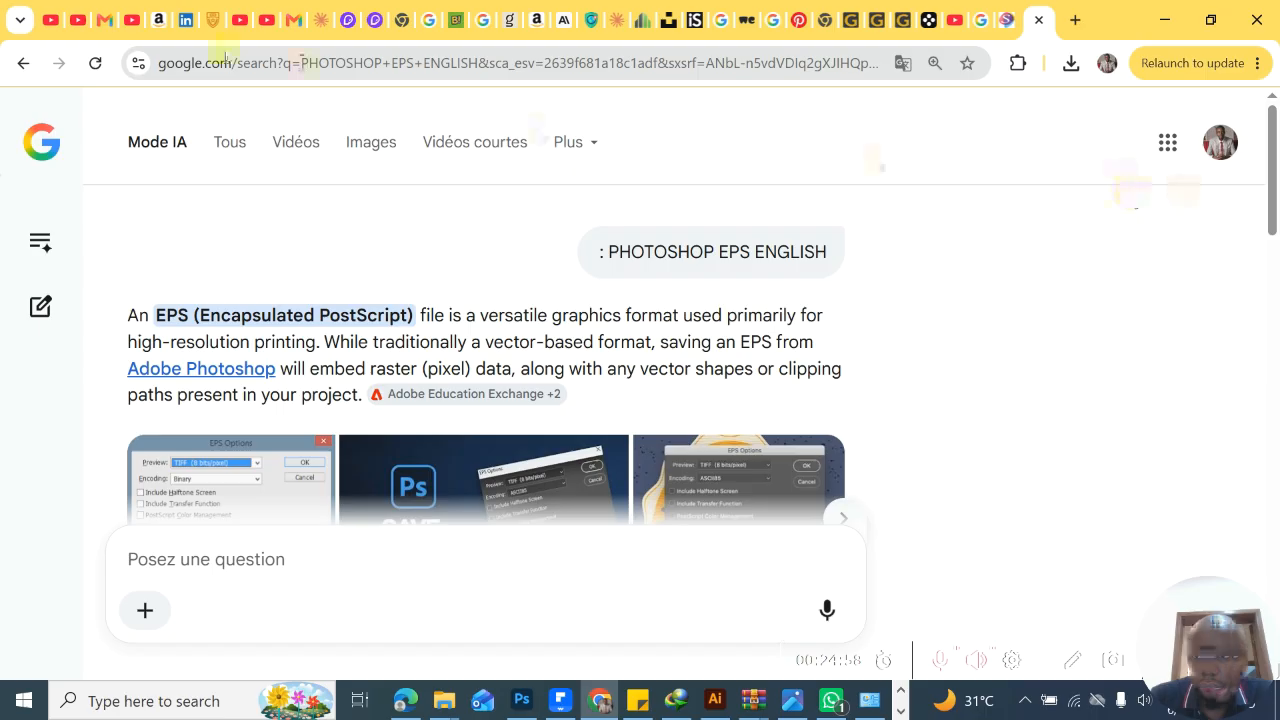
# - Go back to the Google results and replace the EPS query with a search for JPEG ENGLISH
pyautogui.click(28, 72)
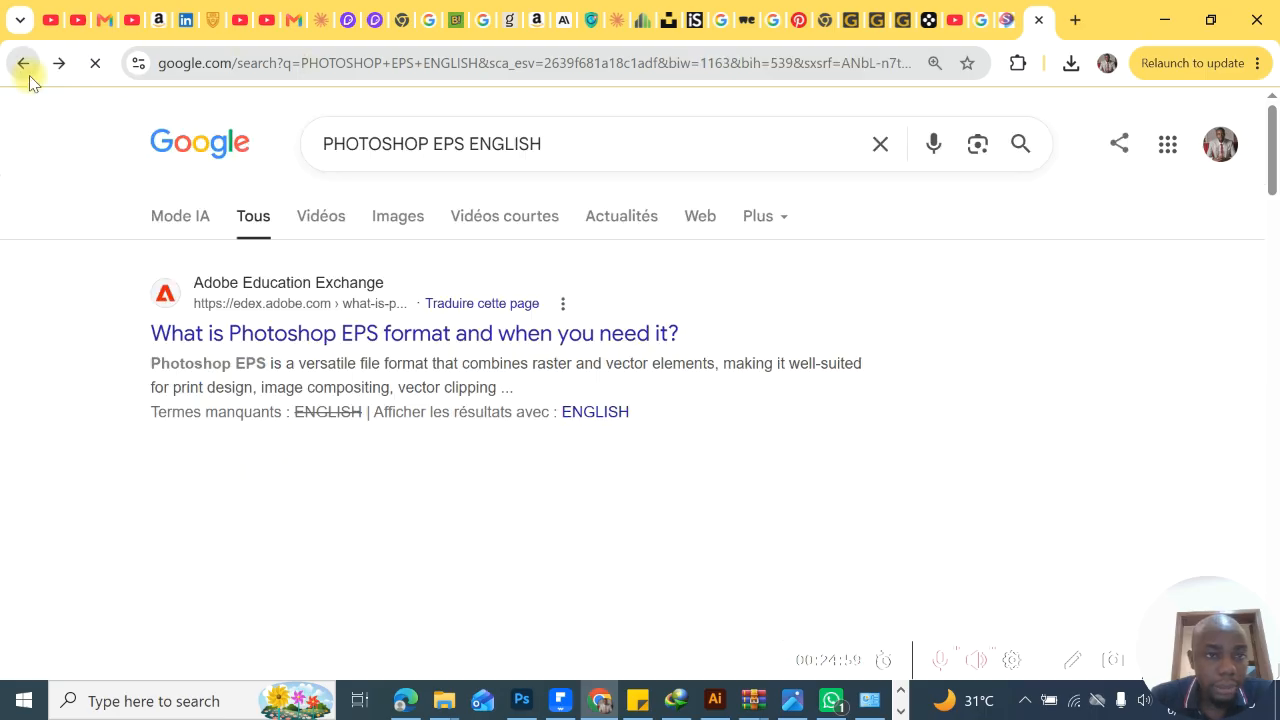
pyautogui.click(427, 144)
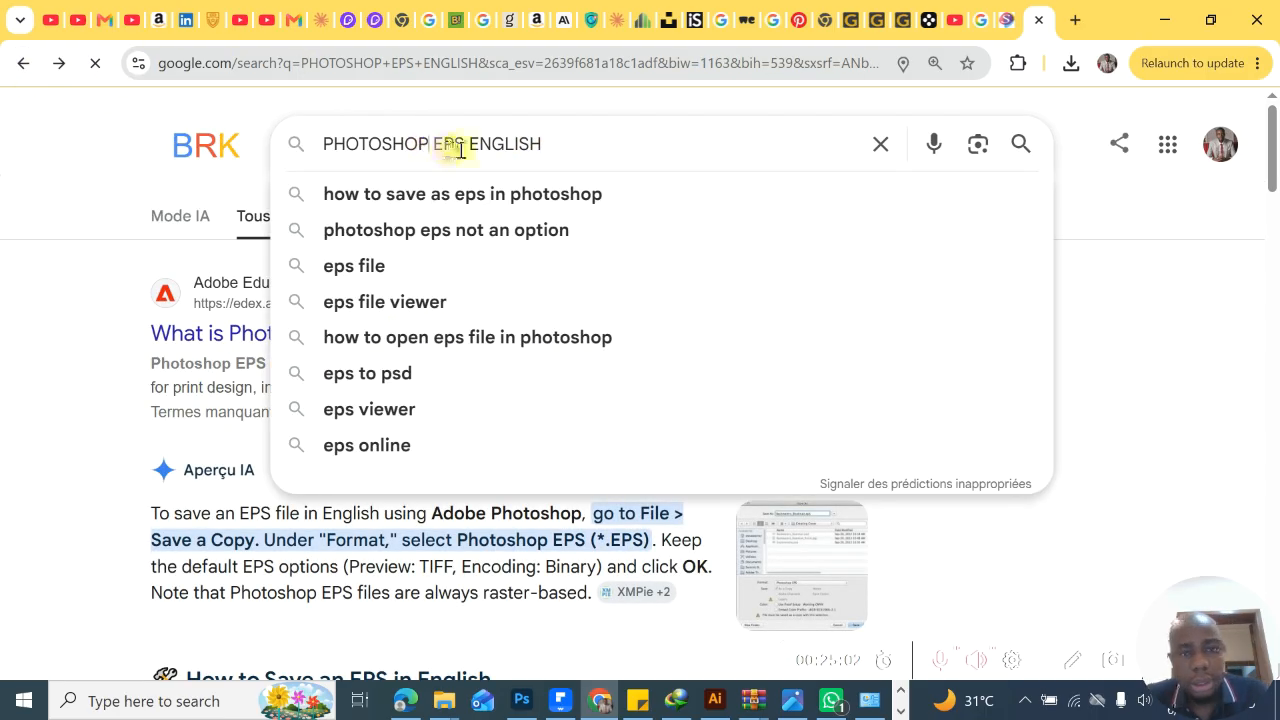
pyautogui.click(467, 148)
pyautogui.press('BackSpace')
pyautogui.press('BackSpace')
pyautogui.press('BackSpace')
pyautogui.press('BackSpace')
pyautogui.press('BackSpace')
pyautogui.press('BackSpace')
pyautogui.press('BackSpace')
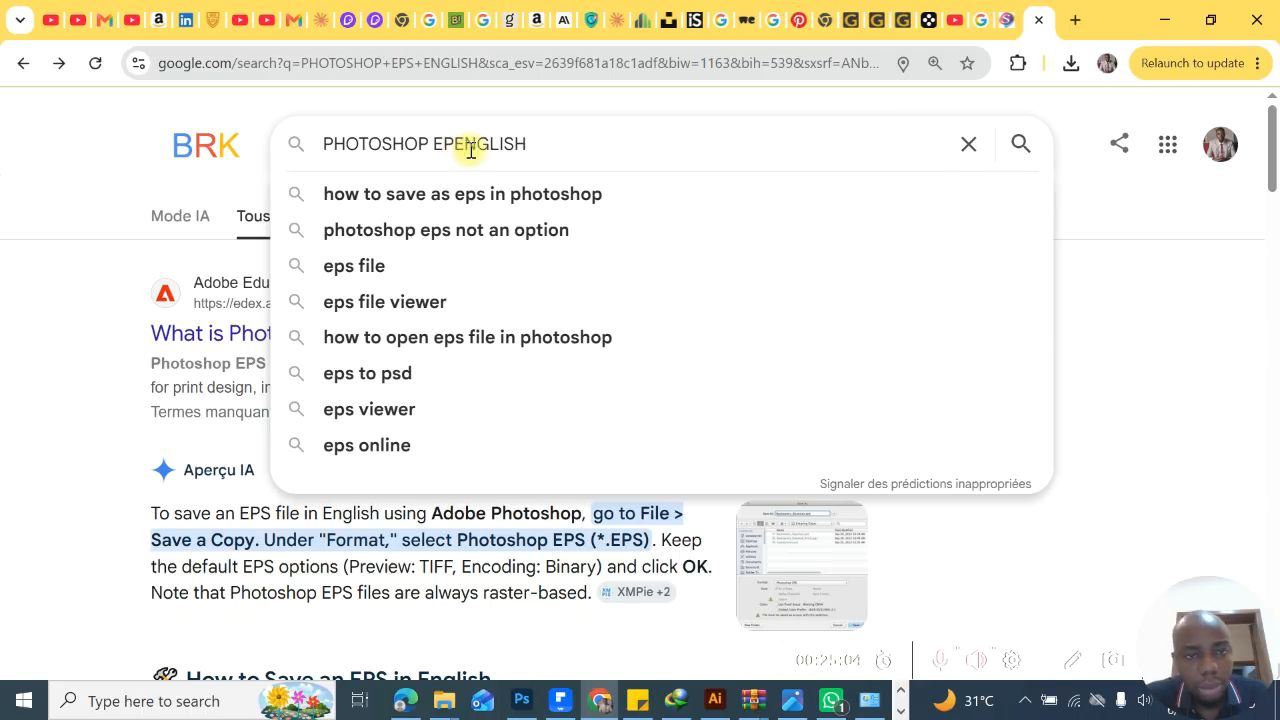
pyautogui.press('BackSpace')
pyautogui.press('BackSpace')
pyautogui.press('BackSpace')
pyautogui.press('BackSpace')
pyautogui.press('BackSpace')
pyautogui.press('BackSpace')
pyautogui.press('BackSpace')
pyautogui.write('JE')
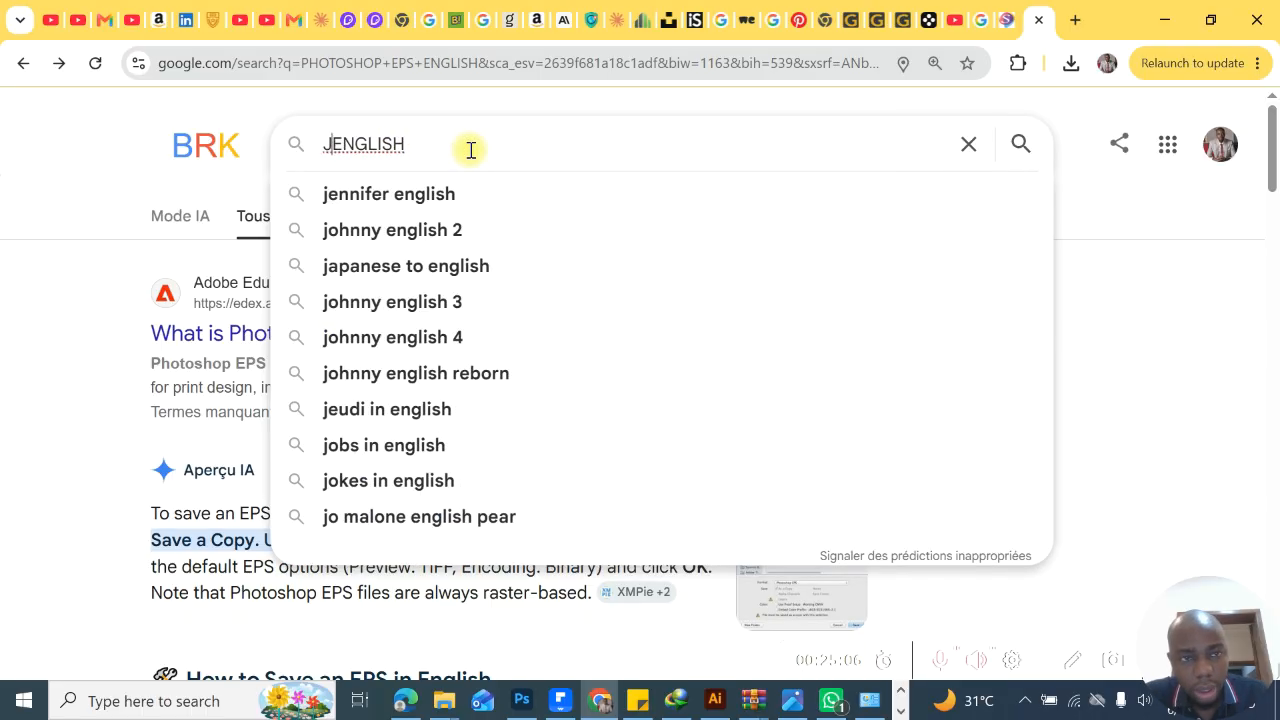
pyautogui.press('BackSpace')
pyautogui.write('PE')
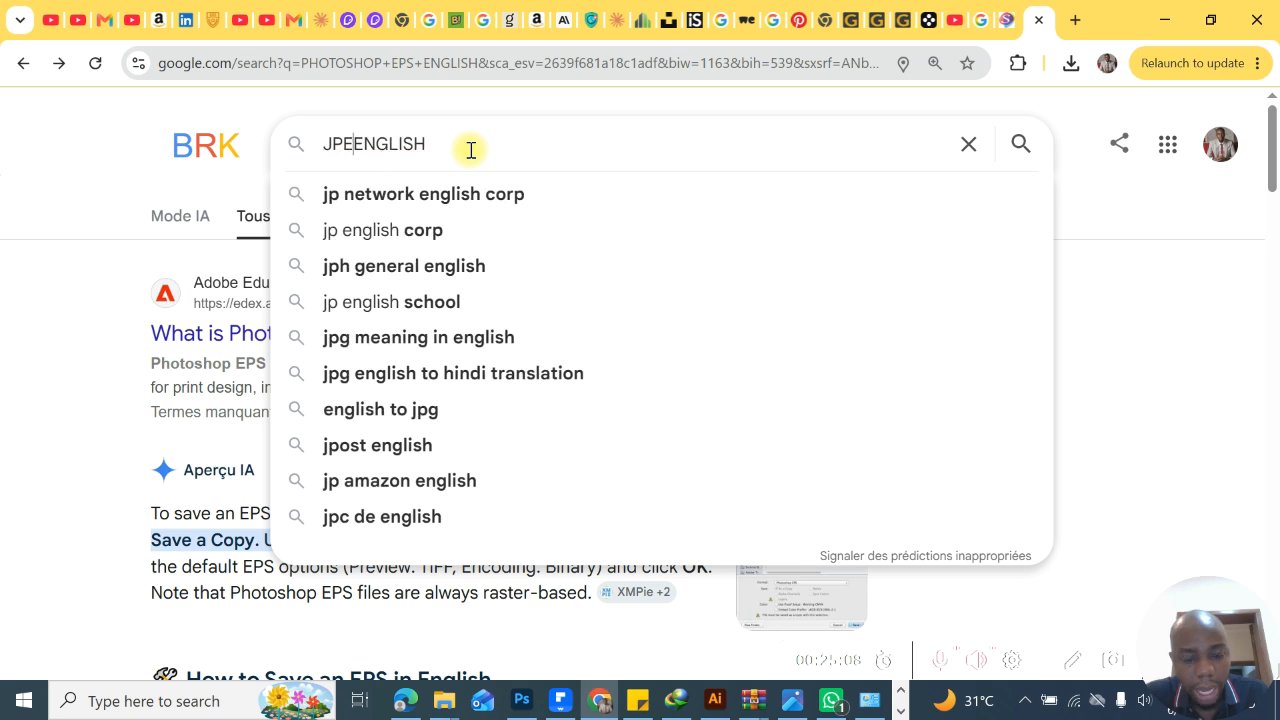
pyautogui.write('G')
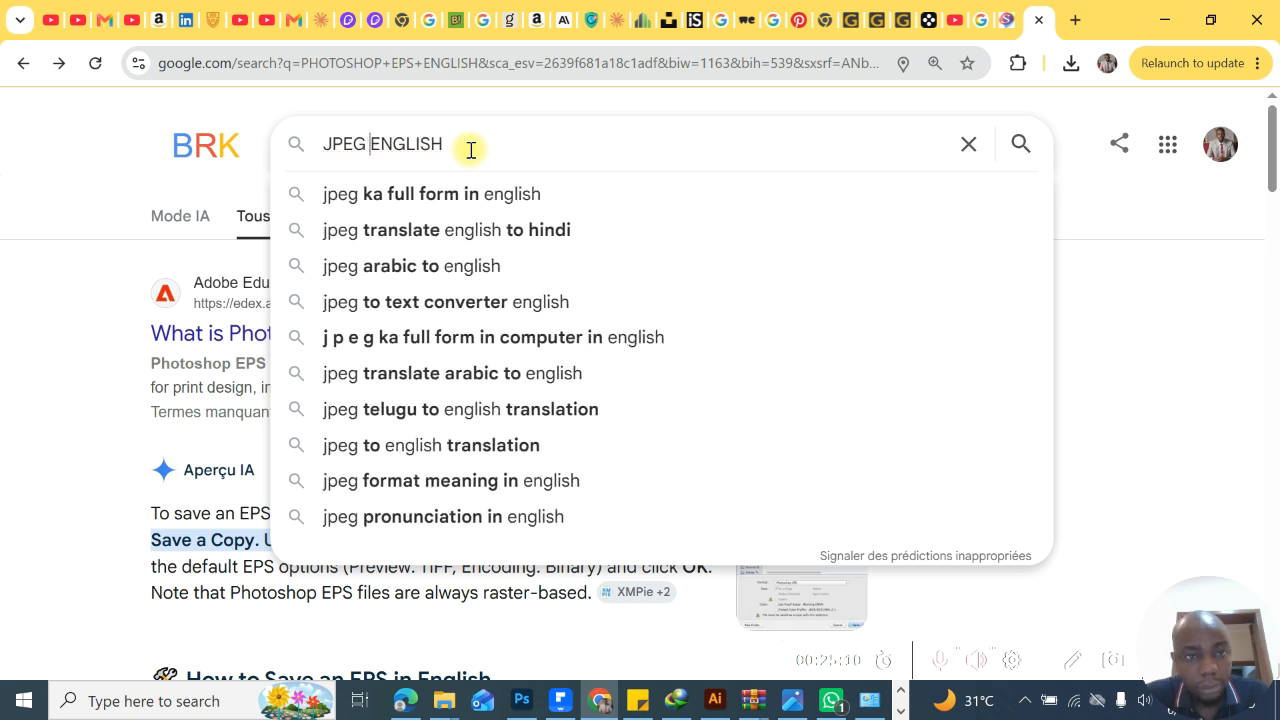
pyautogui.press('Return')
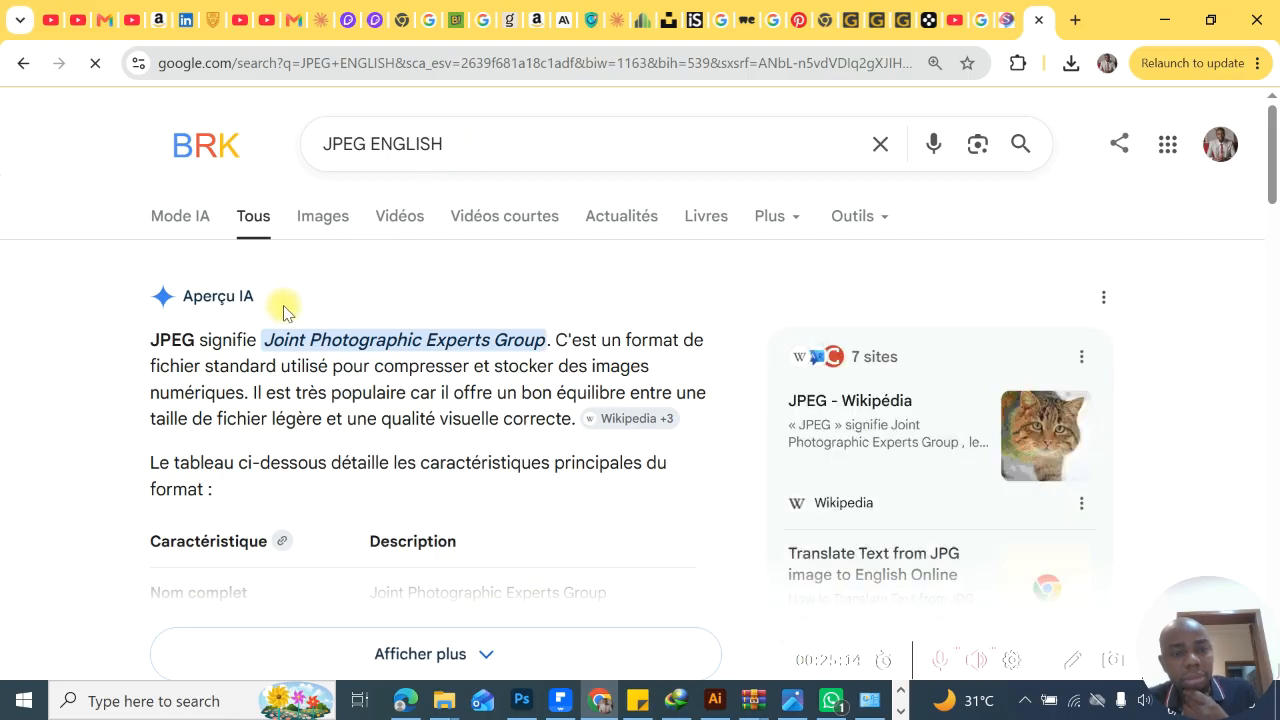
# - Refine the Google search to JPEG IN ENGLISH and read the AI Mode explanation of the JPEG format
pyautogui.click(464, 144)
pyautogui.click(372, 143)
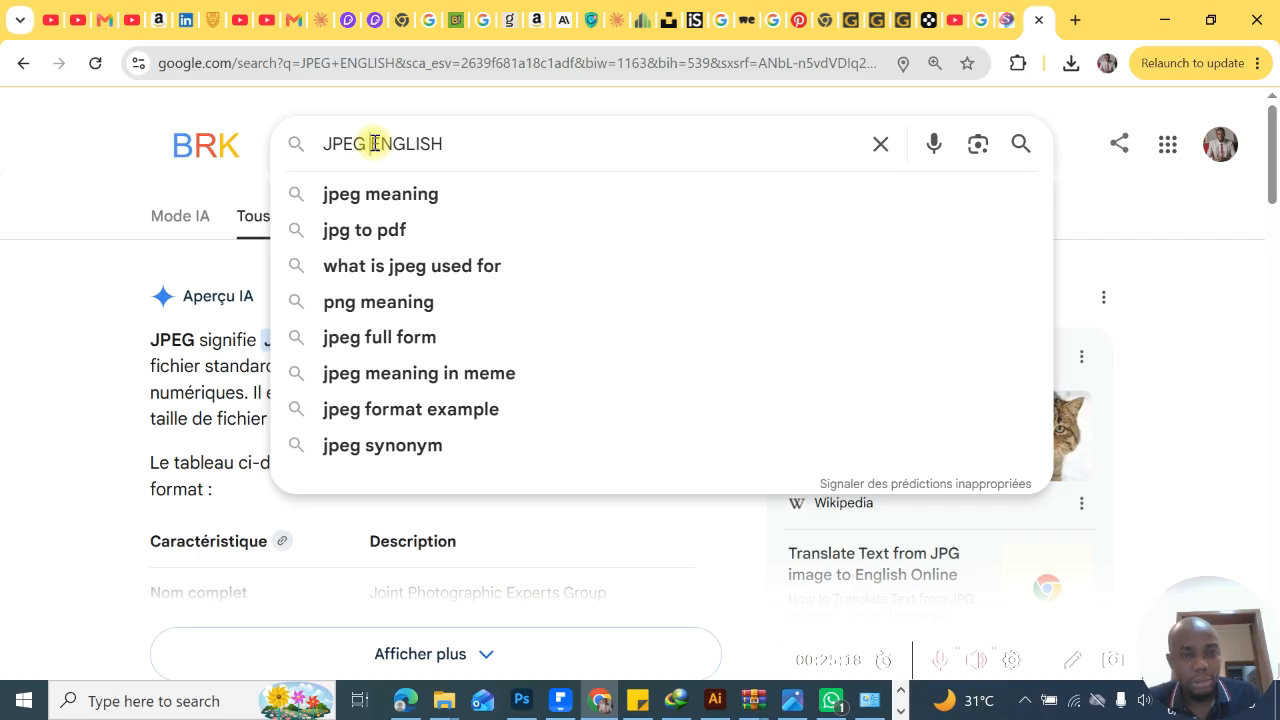
pyautogui.write('IN')
pyautogui.press('Return')
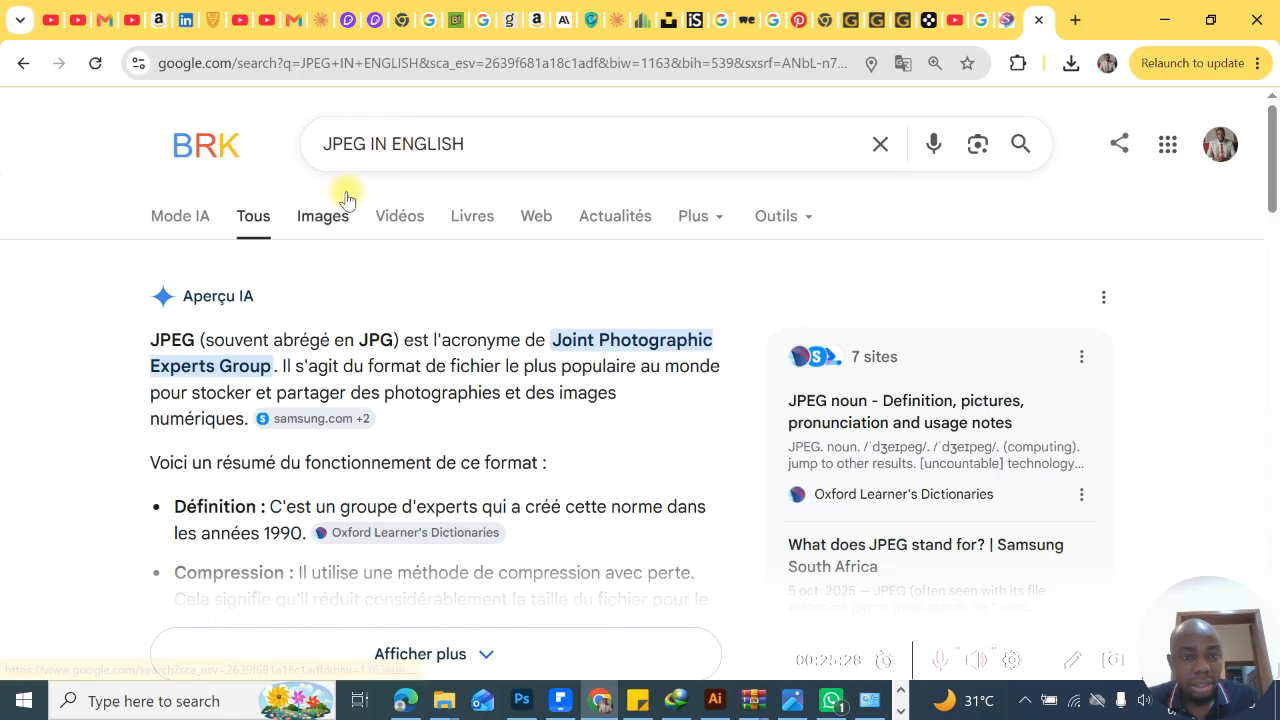
pyautogui.click(200, 222)
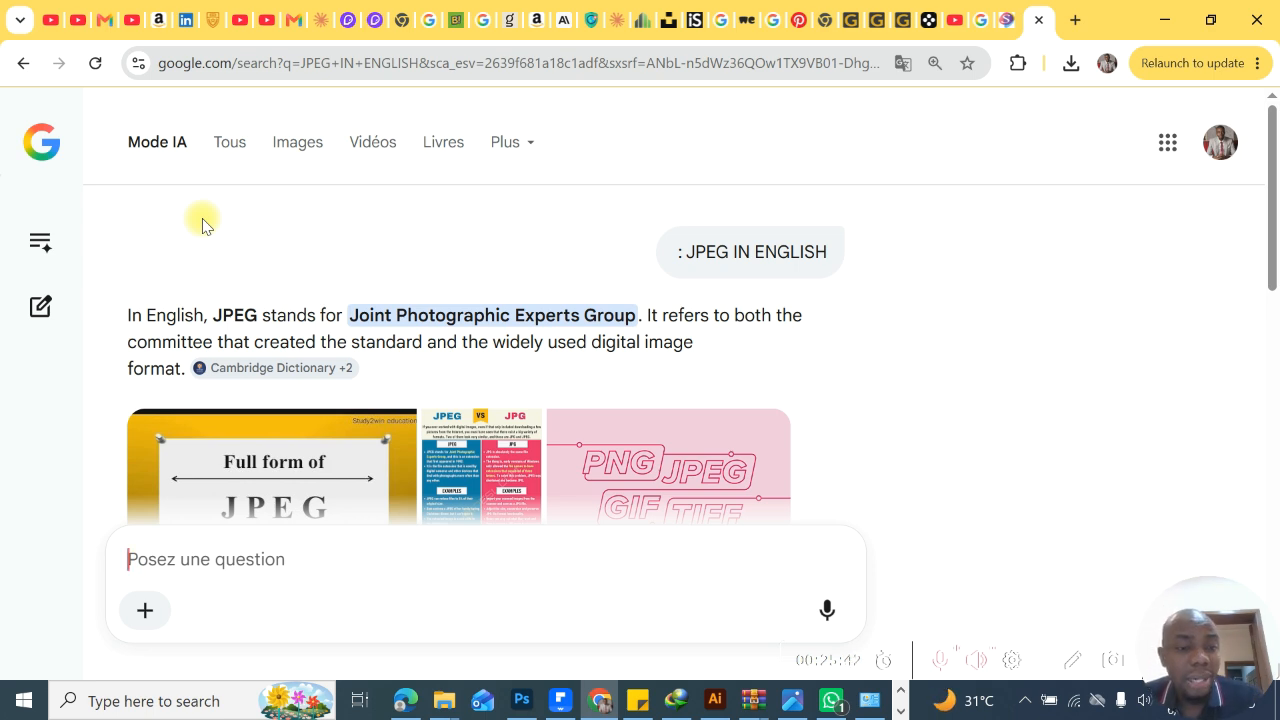
pyautogui.scroll(-3, 202, 225)
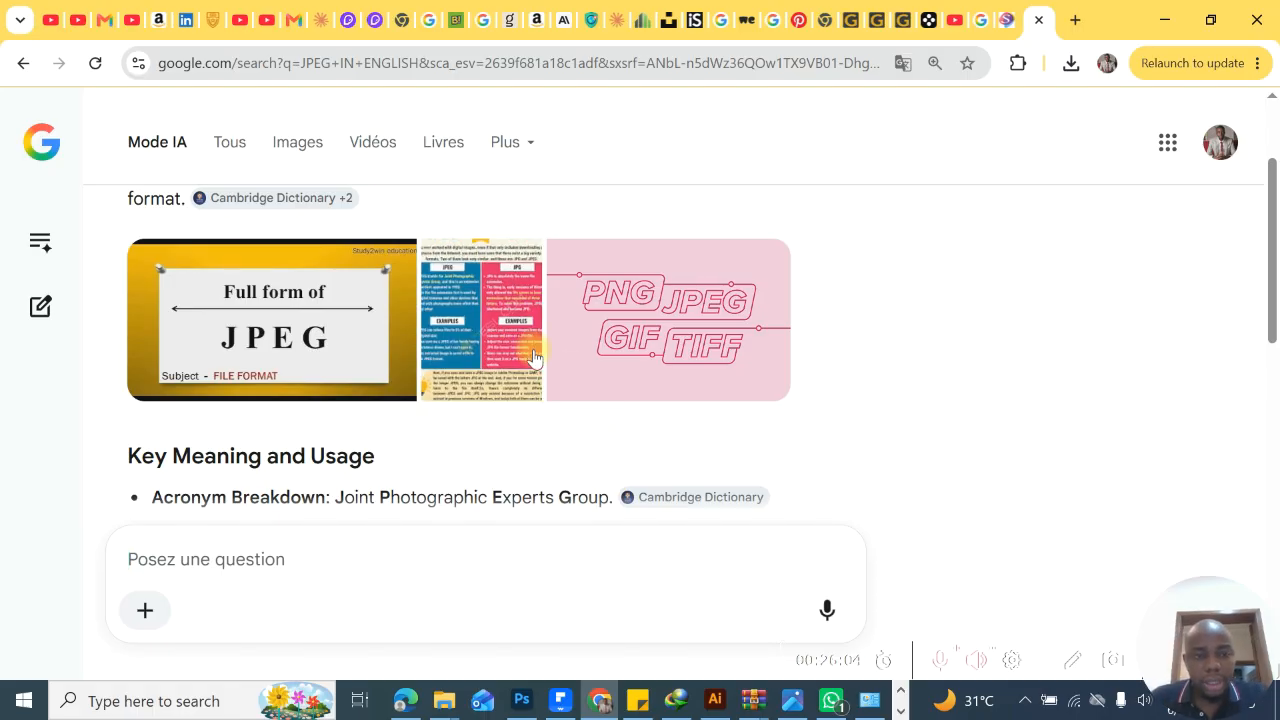
pyautogui.scroll(-5, 531, 354)
pyautogui.scroll(2, 533, 354)
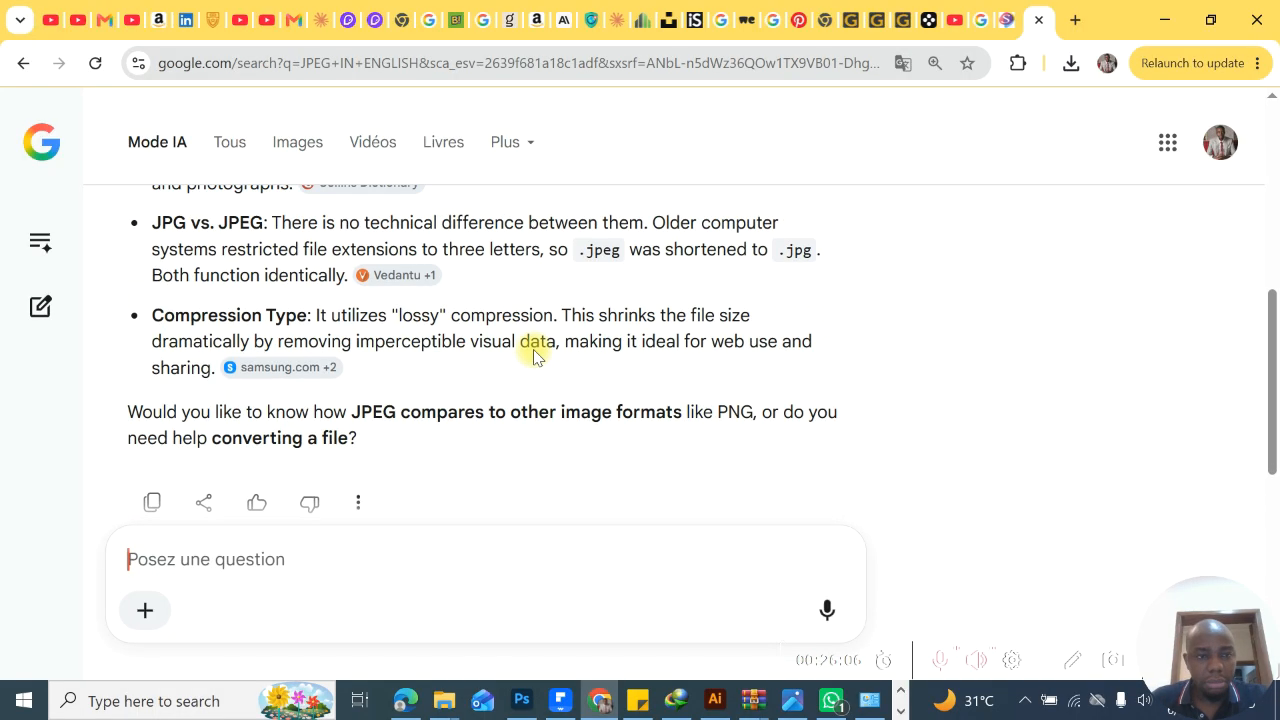
pyautogui.scroll(1, 533, 354)
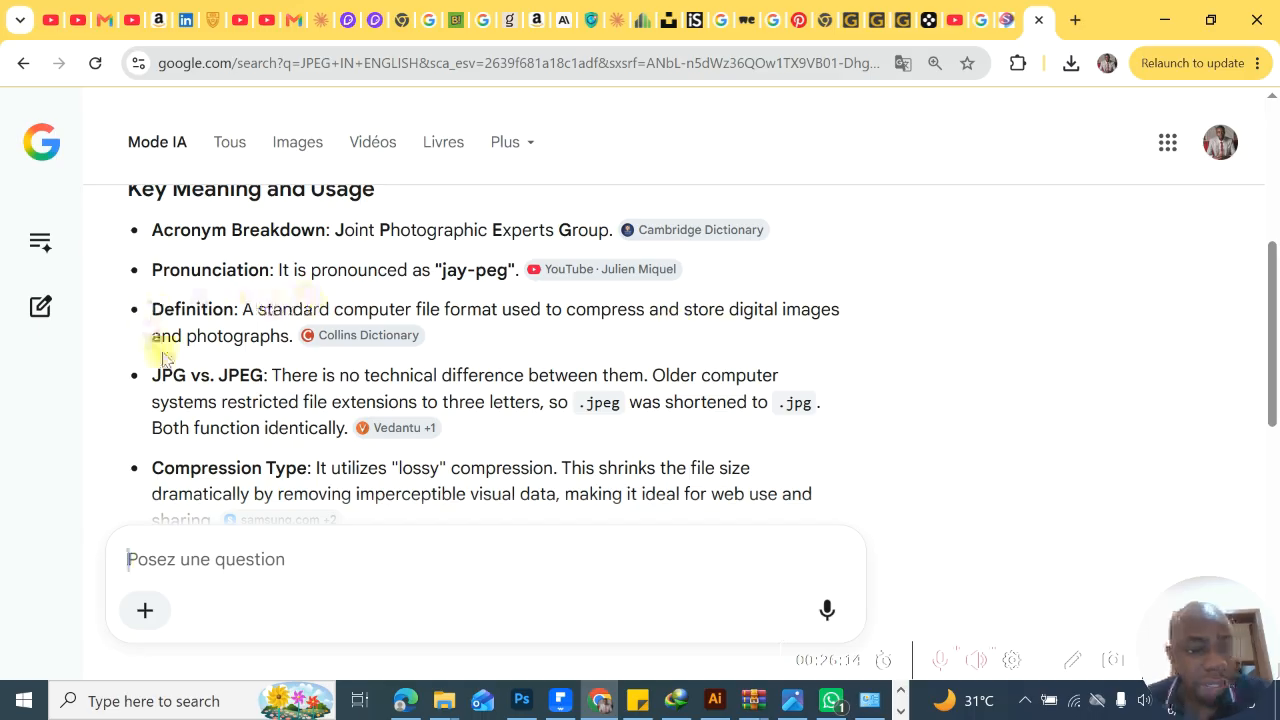
pyautogui.scroll(5, 447, 240)
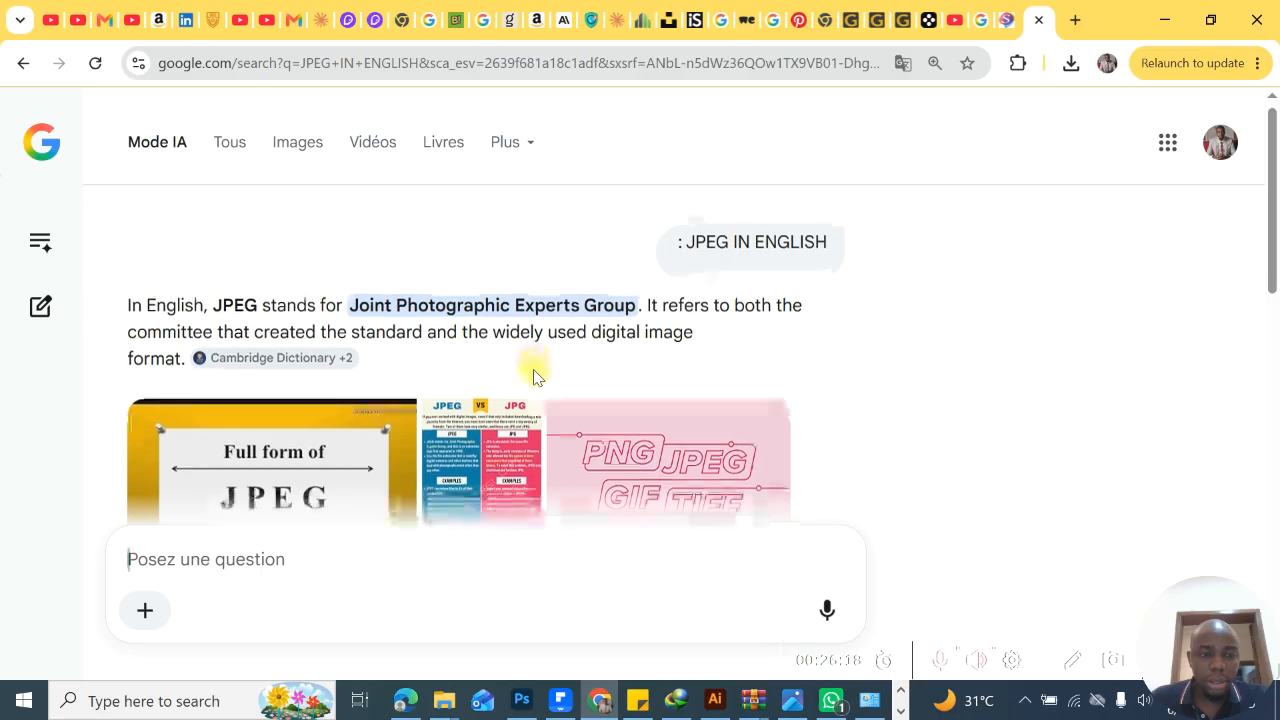
# - Ask AI Mode about PNG and read the explanation of the format
pyautogui.click(454, 546)
pyautogui.write('PNG')
pyautogui.press('Return')
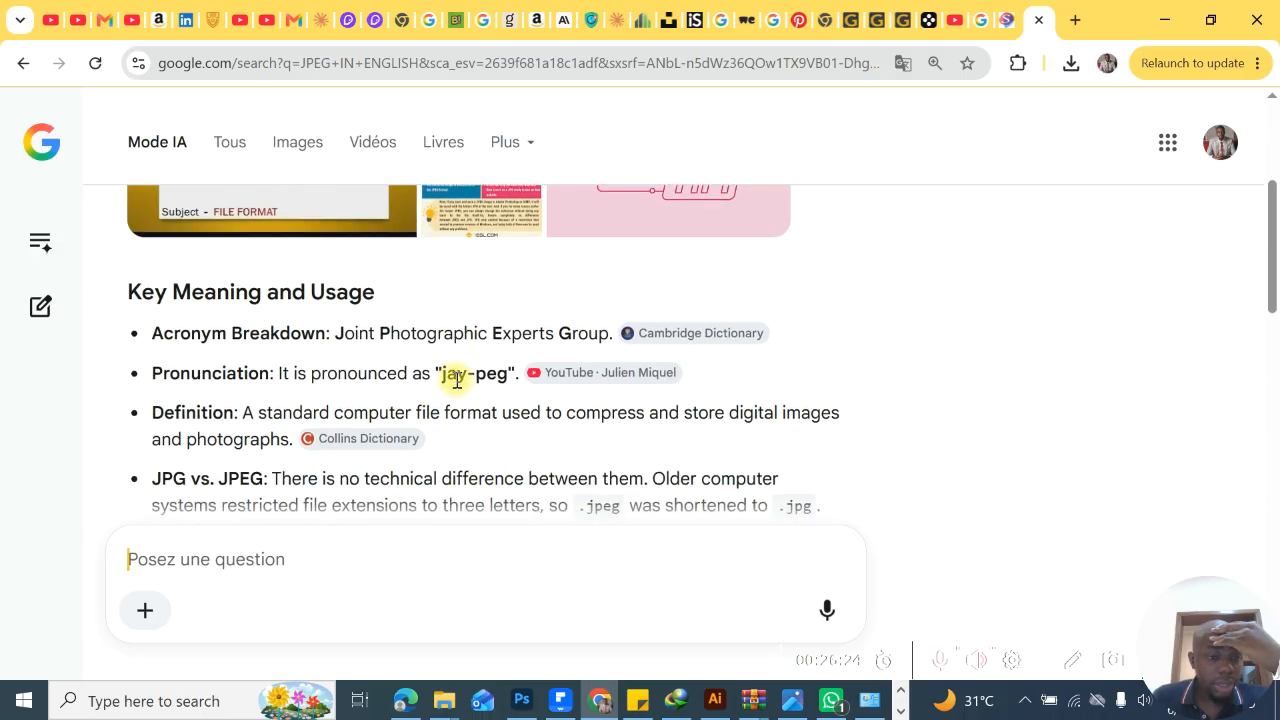
pyautogui.scroll(-8, 456, 382)
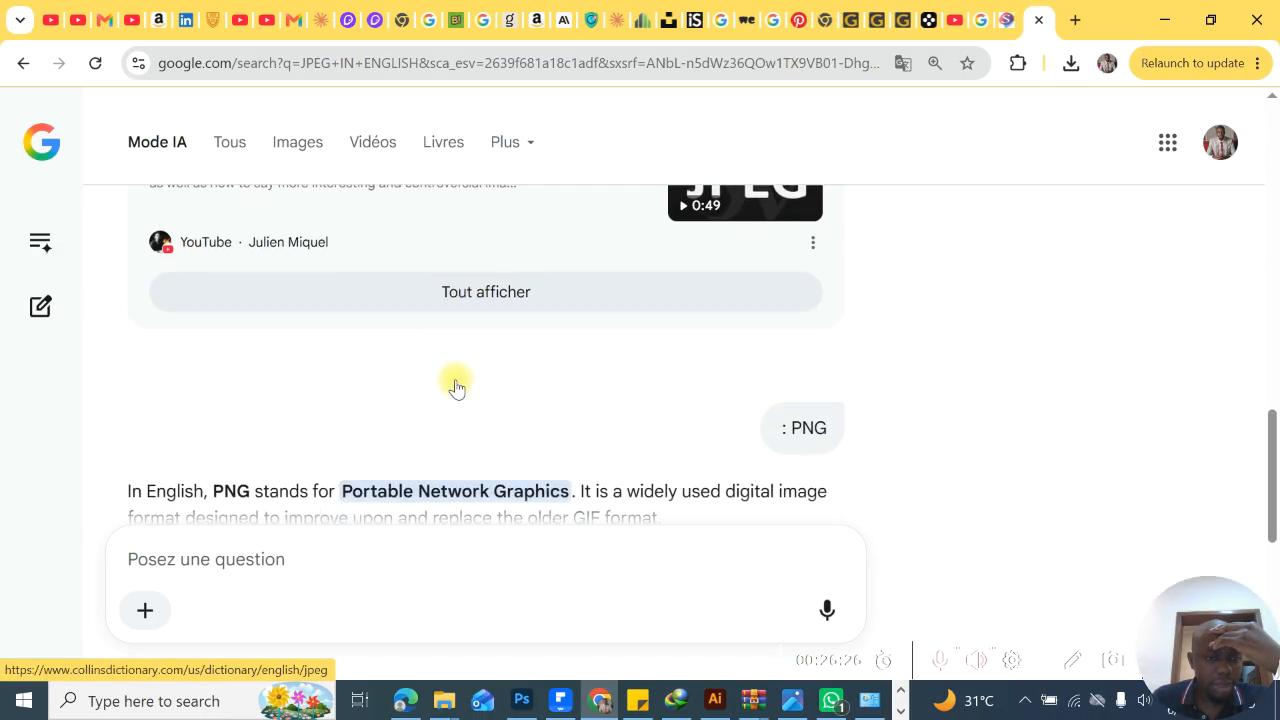
pyautogui.scroll(2, 457, 381)
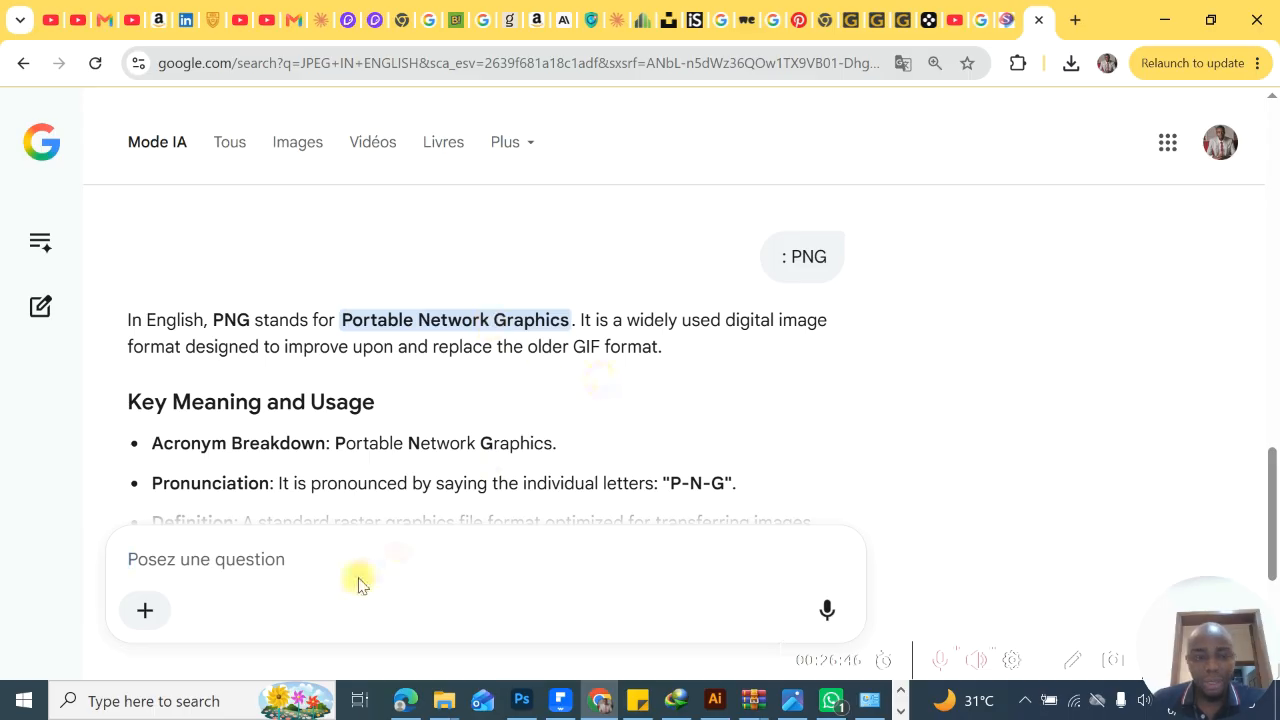
# - Ask AI Mode about GIF as a follow-up question
pyautogui.write('GI')
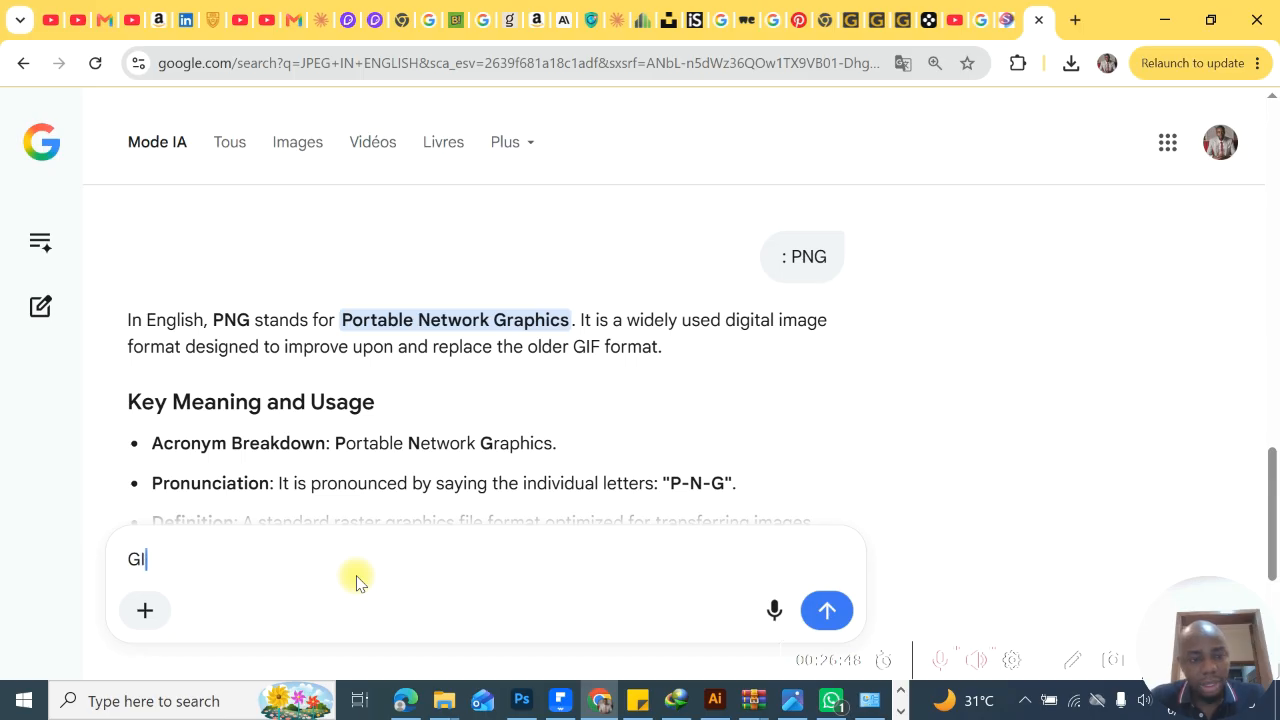
pyautogui.write('F')
pyautogui.press('Return')
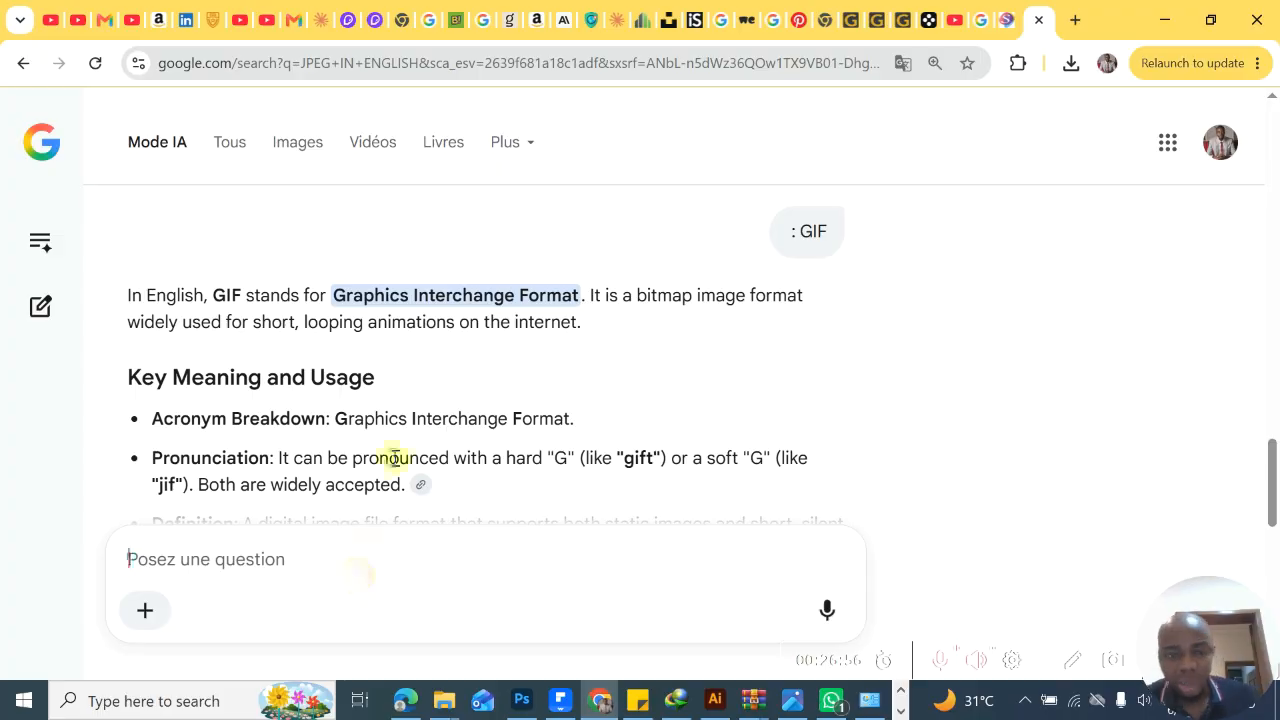
# - Switch back to Photoshop, review the list of save formats once more, and cancel the save
pyautogui.click(1166, 19)
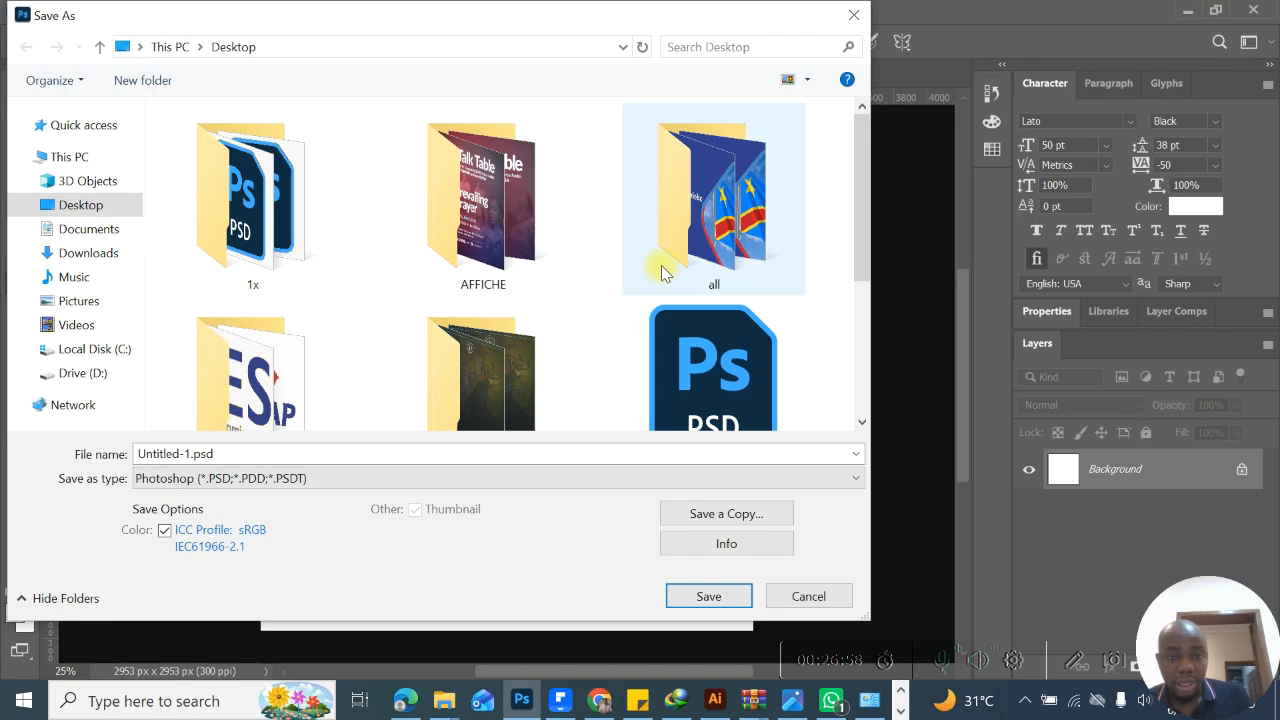
pyautogui.click(549, 477)
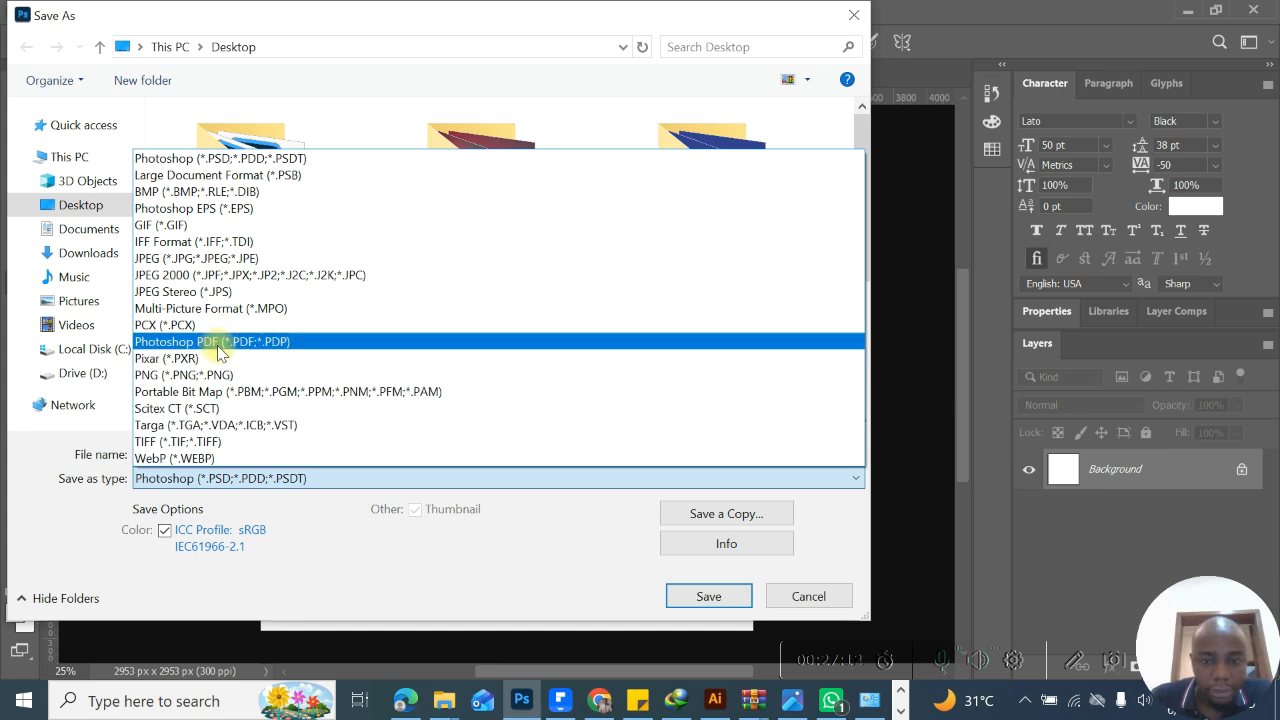
pyautogui.click(790, 586)
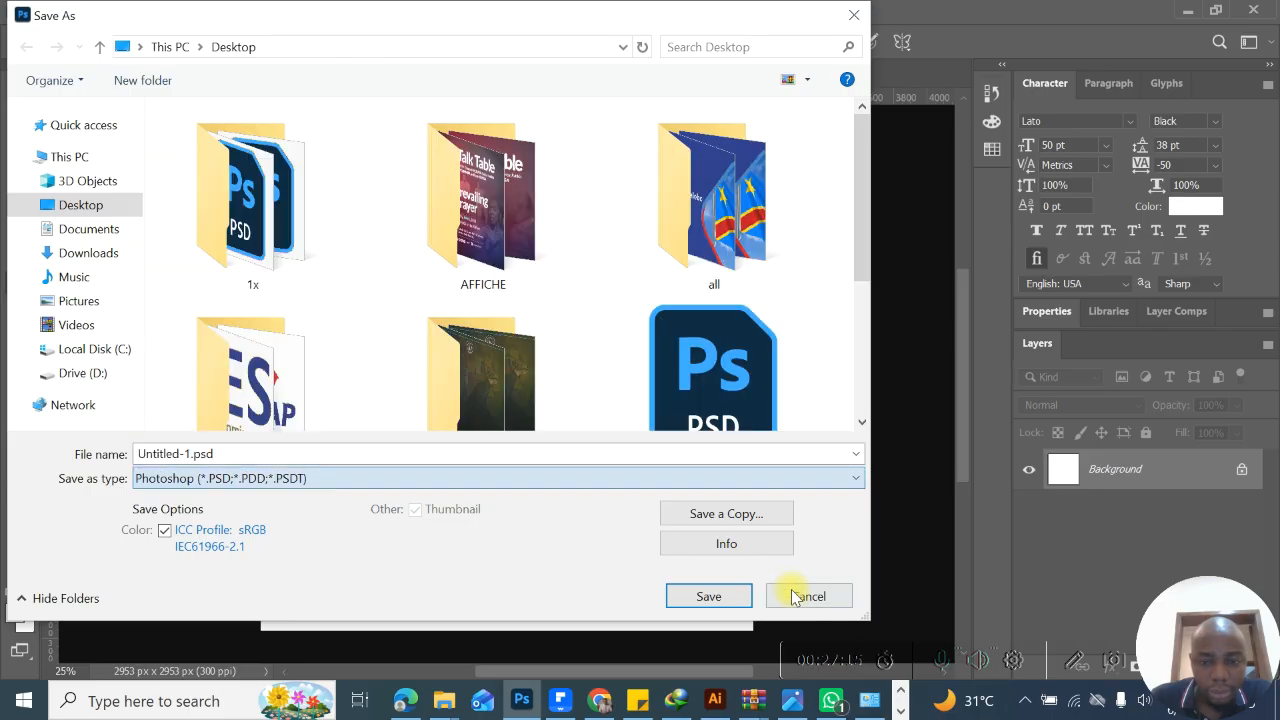
pyautogui.click(795, 596)
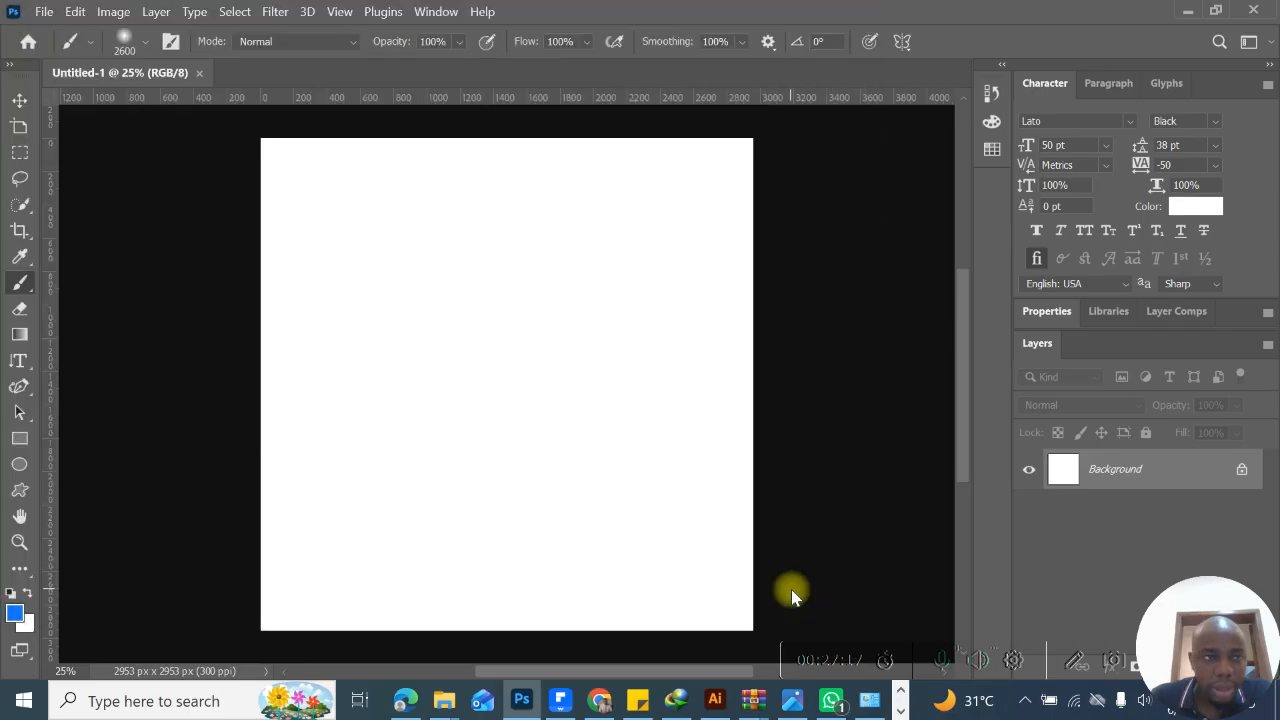
# - Examine the export commands for the document and open the Export As settings
pyautogui.click(43, 14)
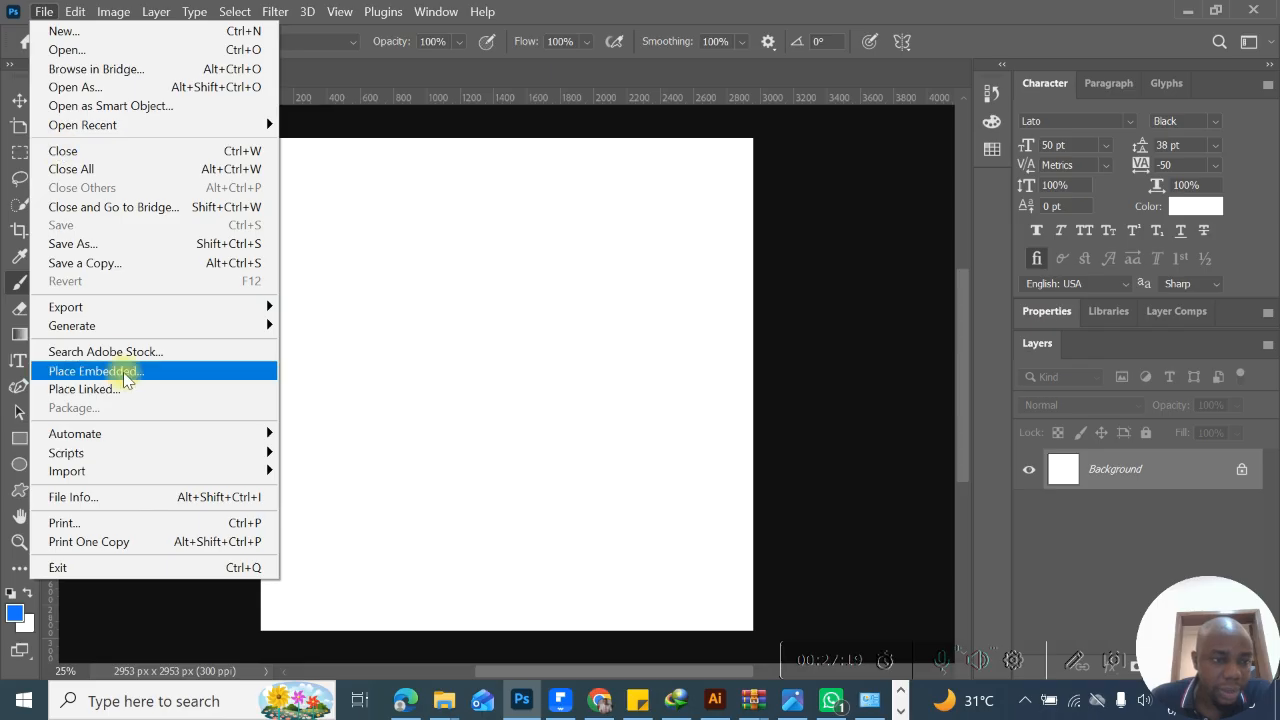
pyautogui.moveTo(120, 312)
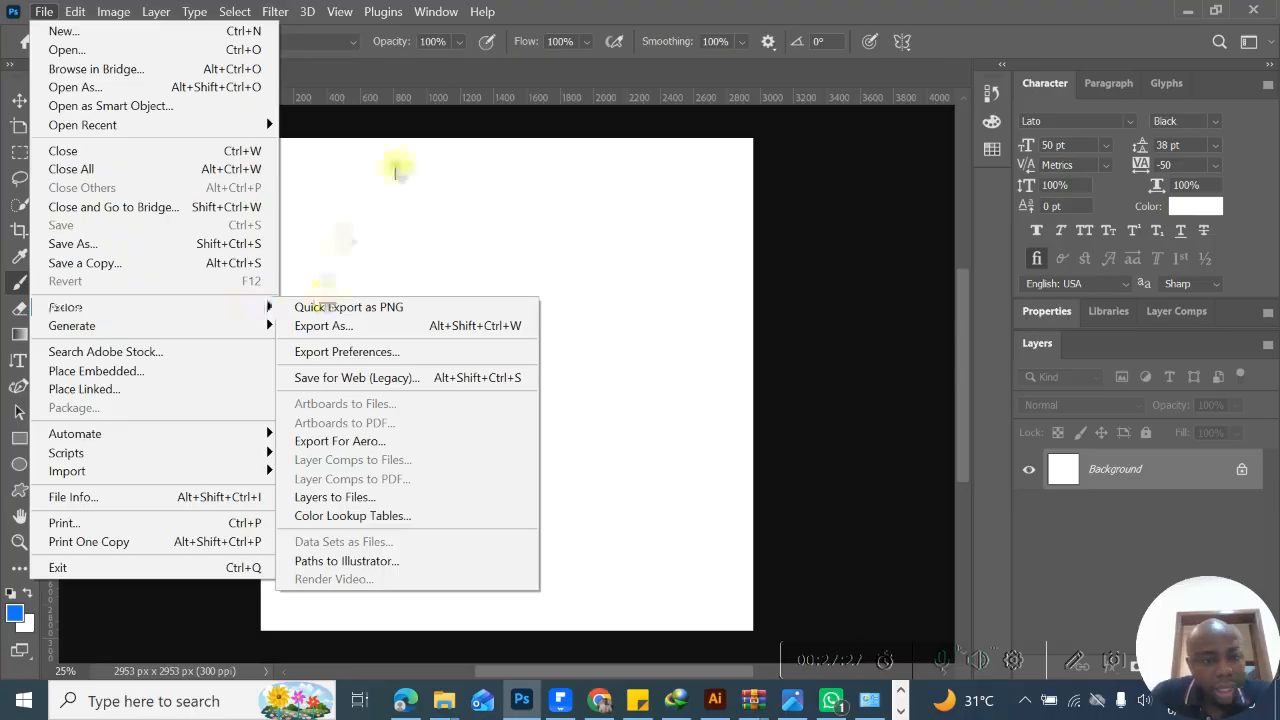
pyautogui.moveTo(178, 311)
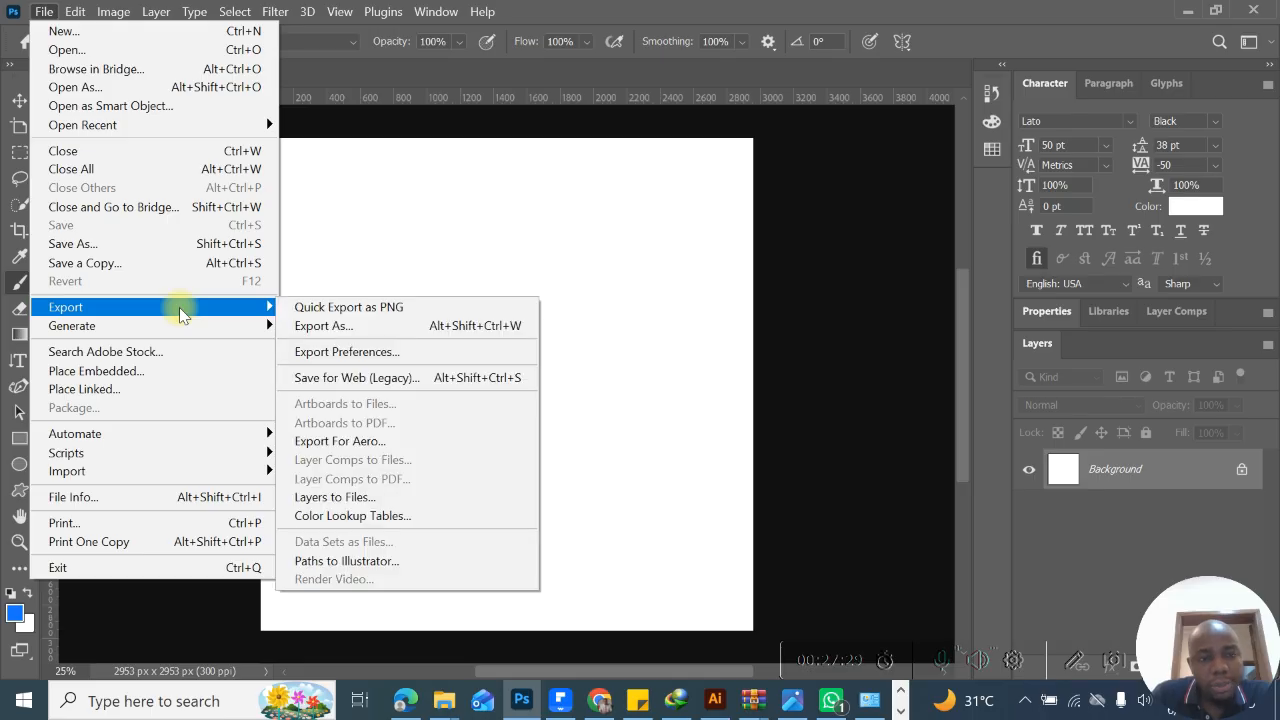
pyautogui.click(355, 325)
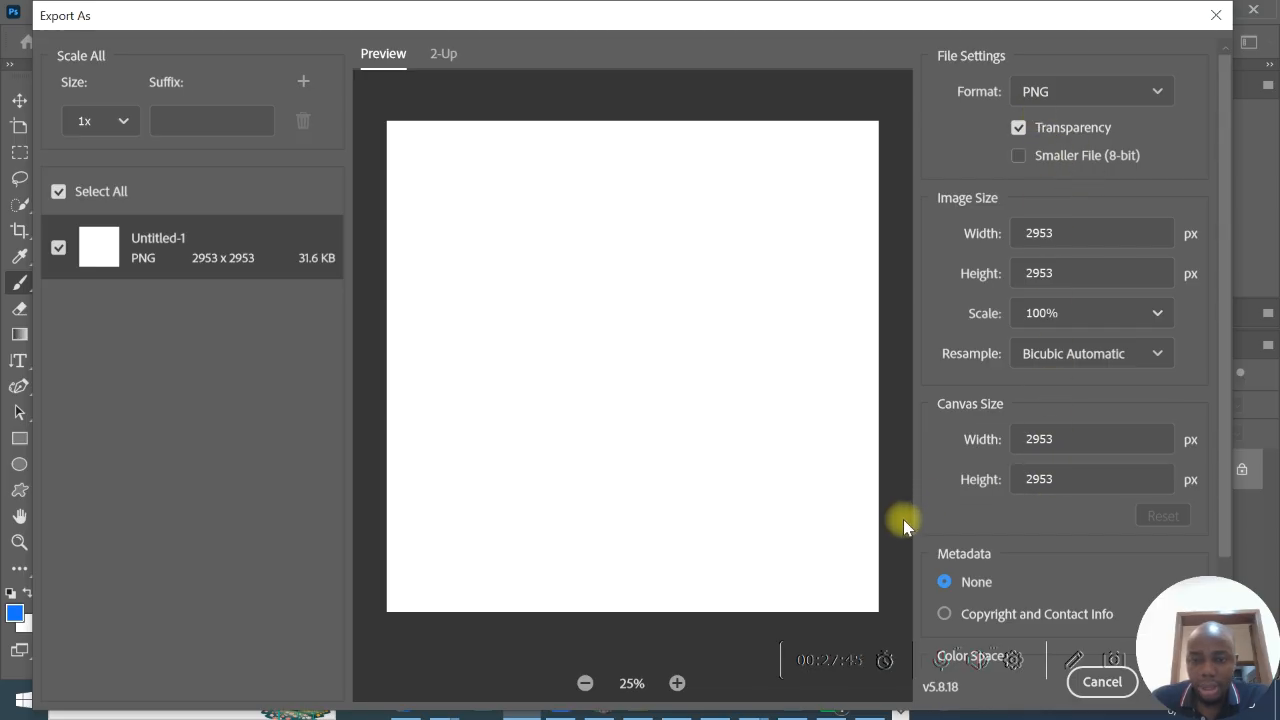
# - Switch the export format to JPG to see its settings, and set it back to PNG
pyautogui.click(1099, 84)
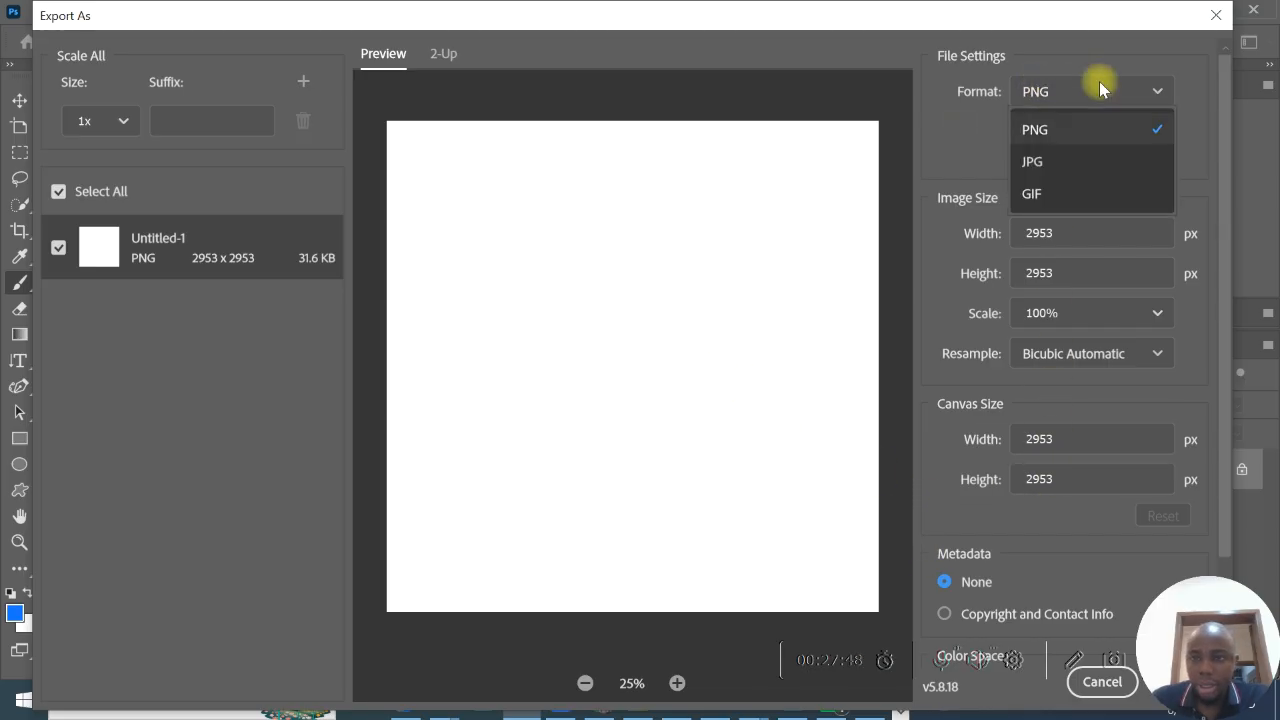
pyautogui.click(1098, 164)
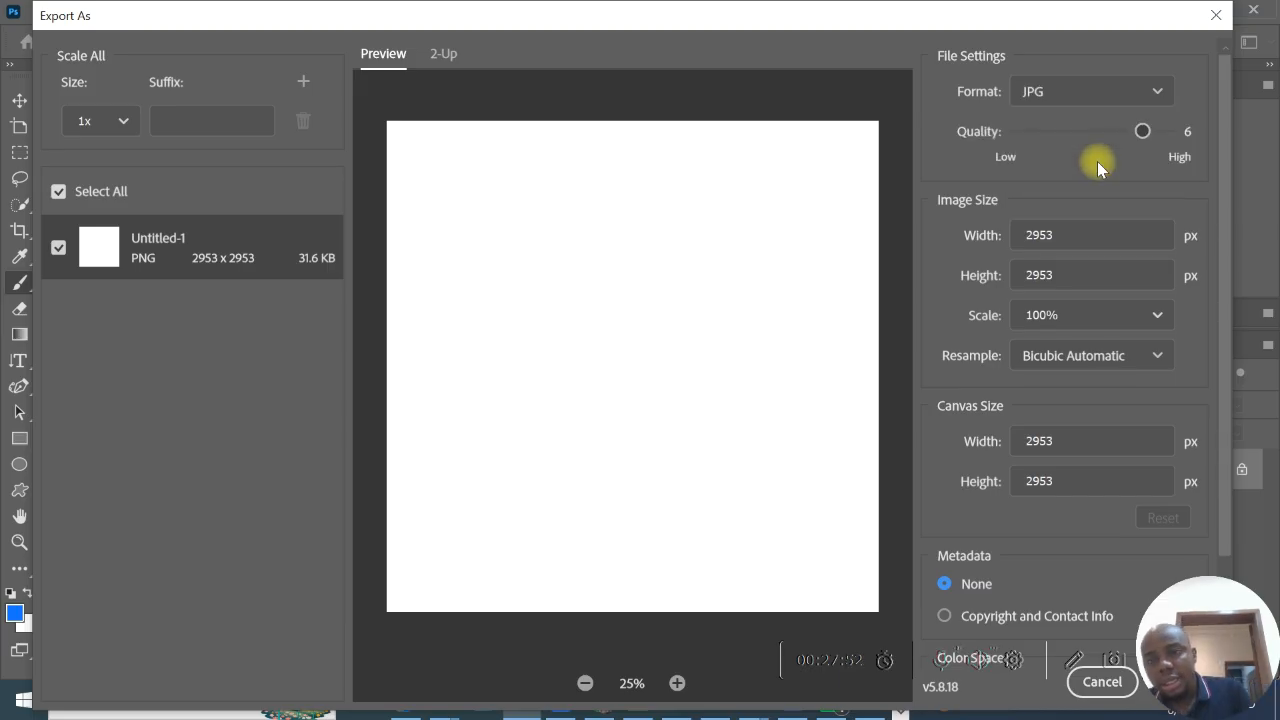
pyautogui.click(1107, 88)
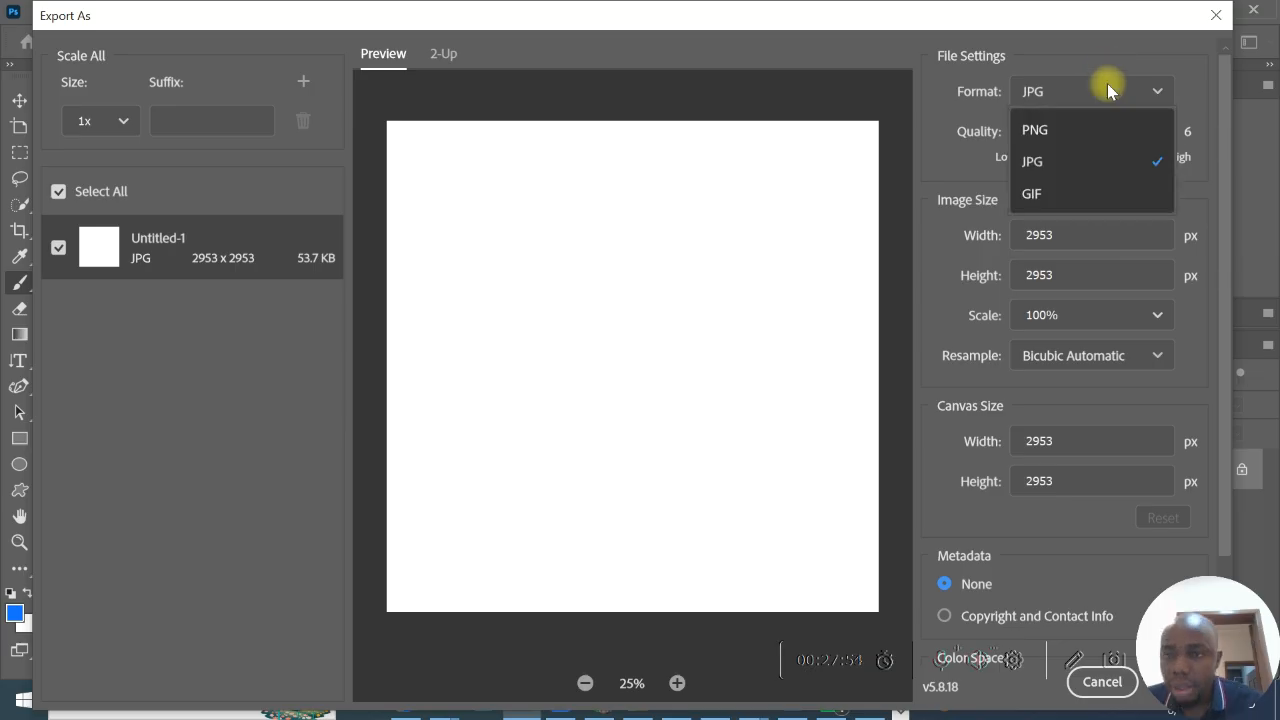
pyautogui.click(1100, 146)
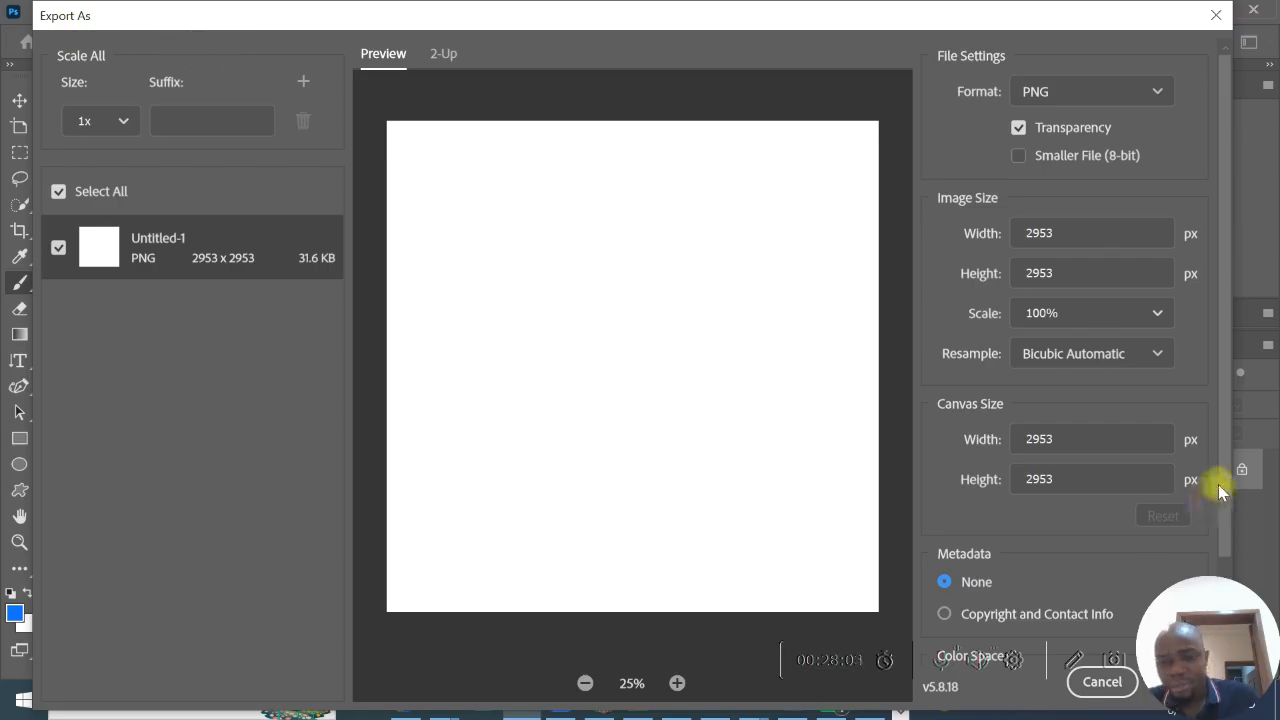
# - Set the export metadata to Copyright and Contact Info
pyautogui.moveTo(1223, 443); pyautogui.dragTo(1225, 534)
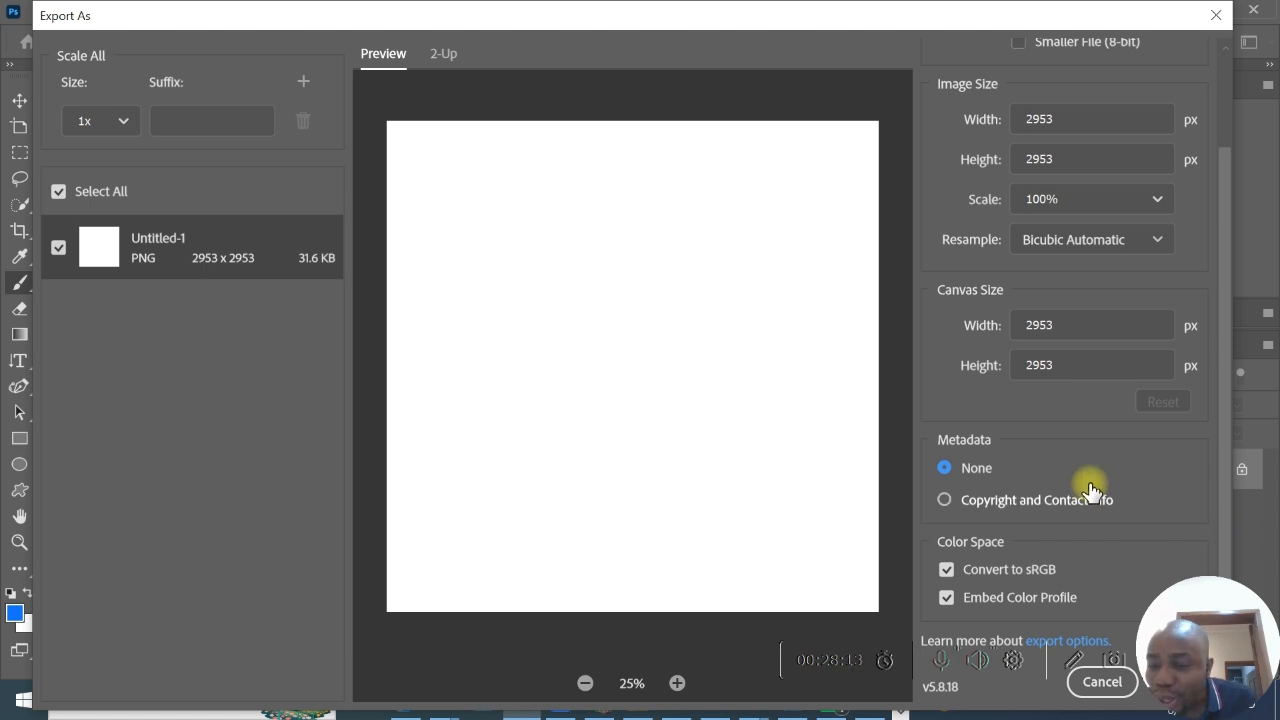
pyautogui.click(945, 500)
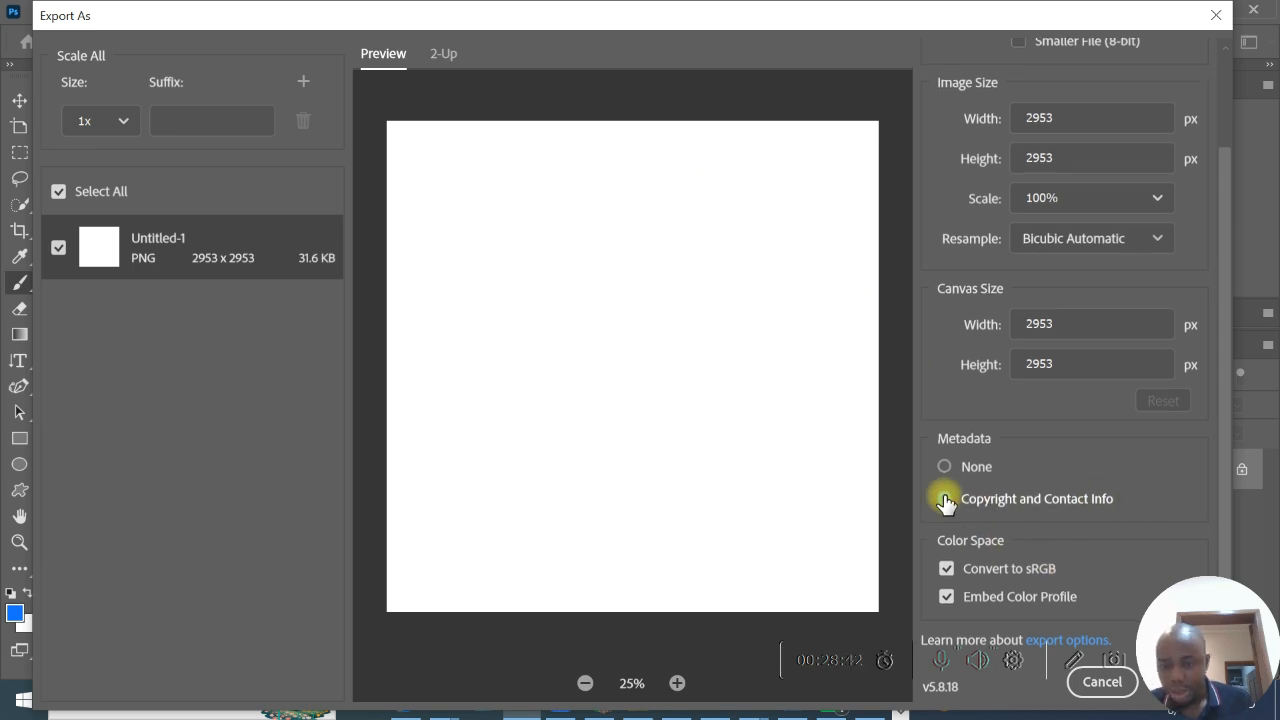
pyautogui.moveTo(891, 35); pyautogui.dragTo(490, 8)
pyautogui.moveTo(484, 6); pyautogui.dragTo(881, 10)
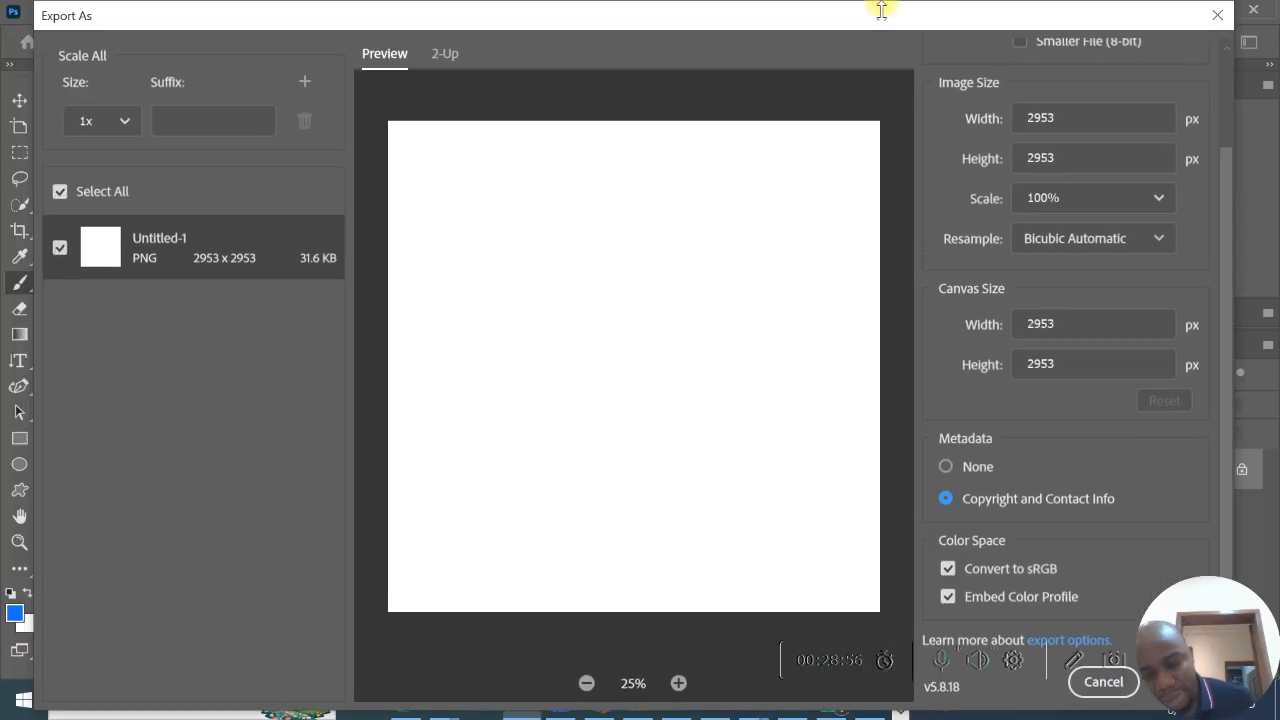
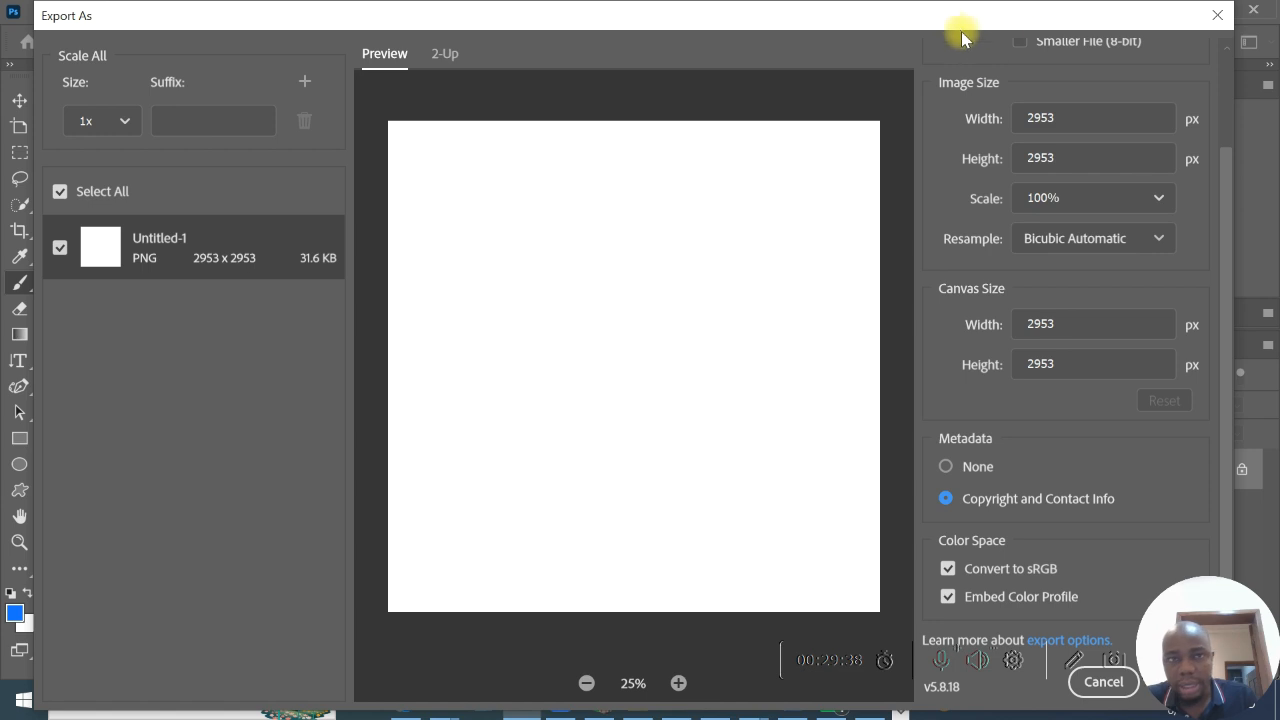
# - Start the PNG export, check which file types the save dialog offers, and cancel the save
pyautogui.moveTo(968, 14); pyautogui.dragTo(646, 10)
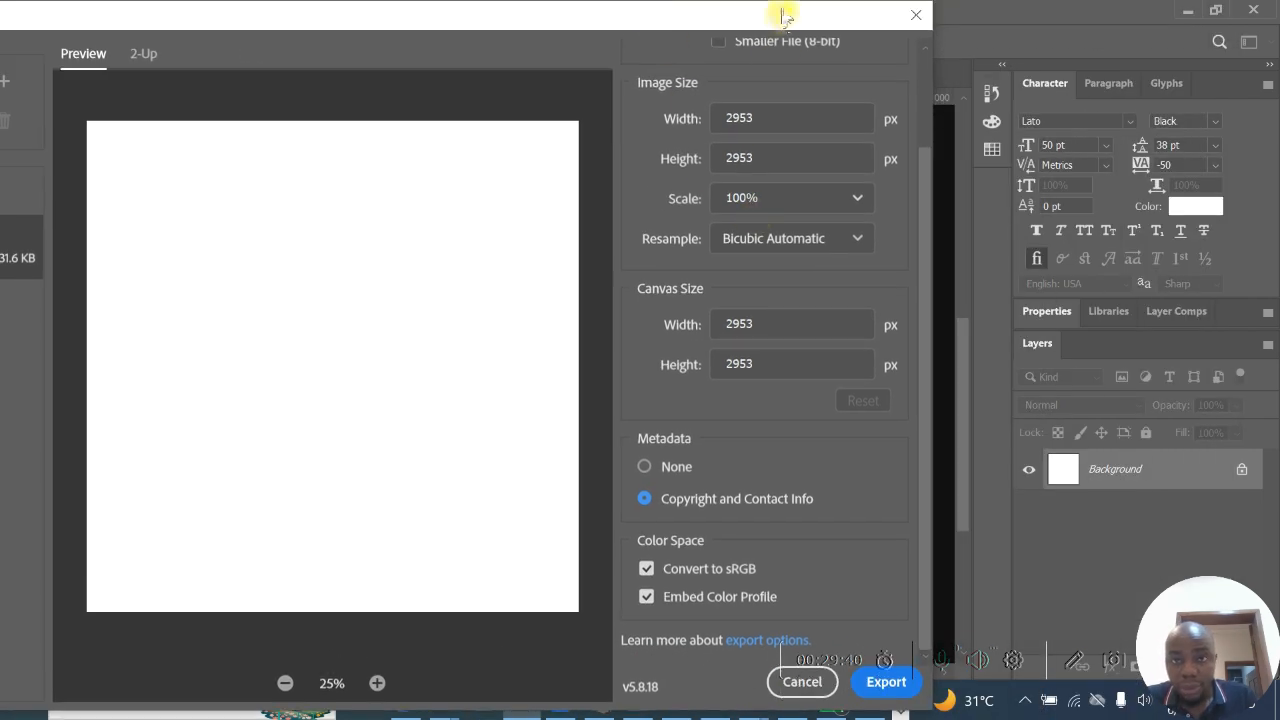
pyautogui.moveTo(780, 11); pyautogui.dragTo(587, 22)
pyautogui.click(686, 690)
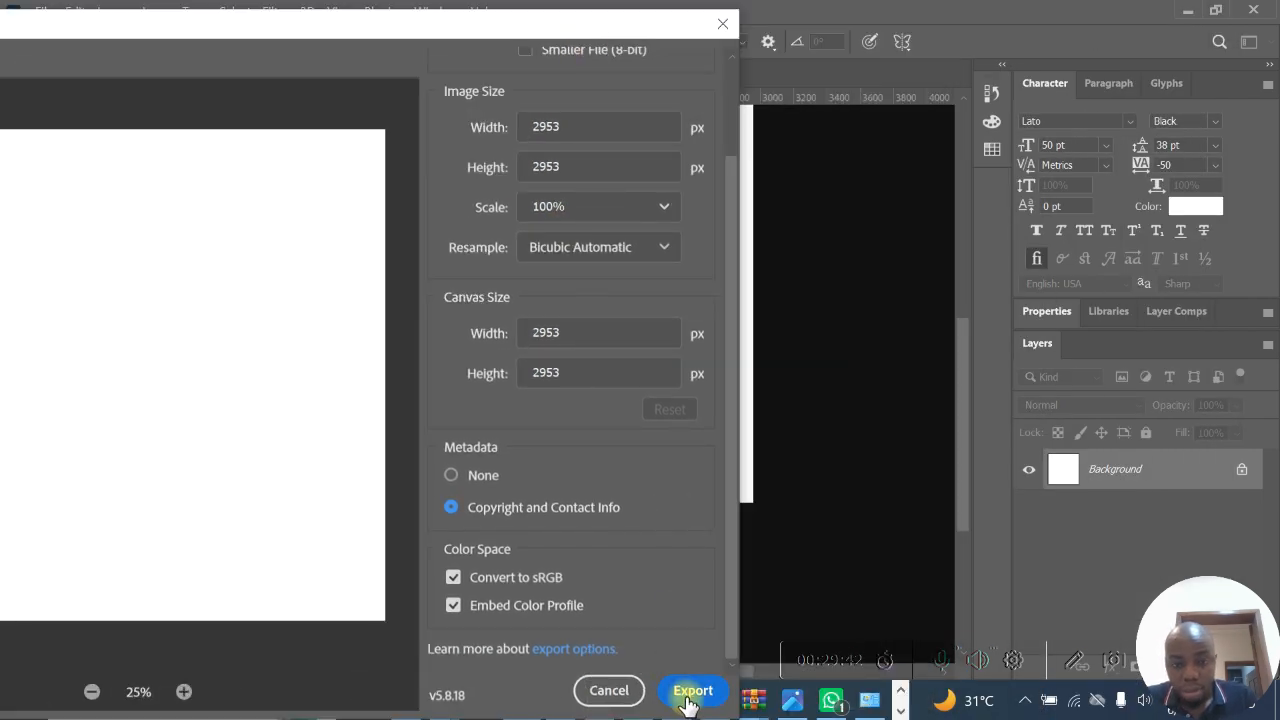
pyautogui.click(688, 692)
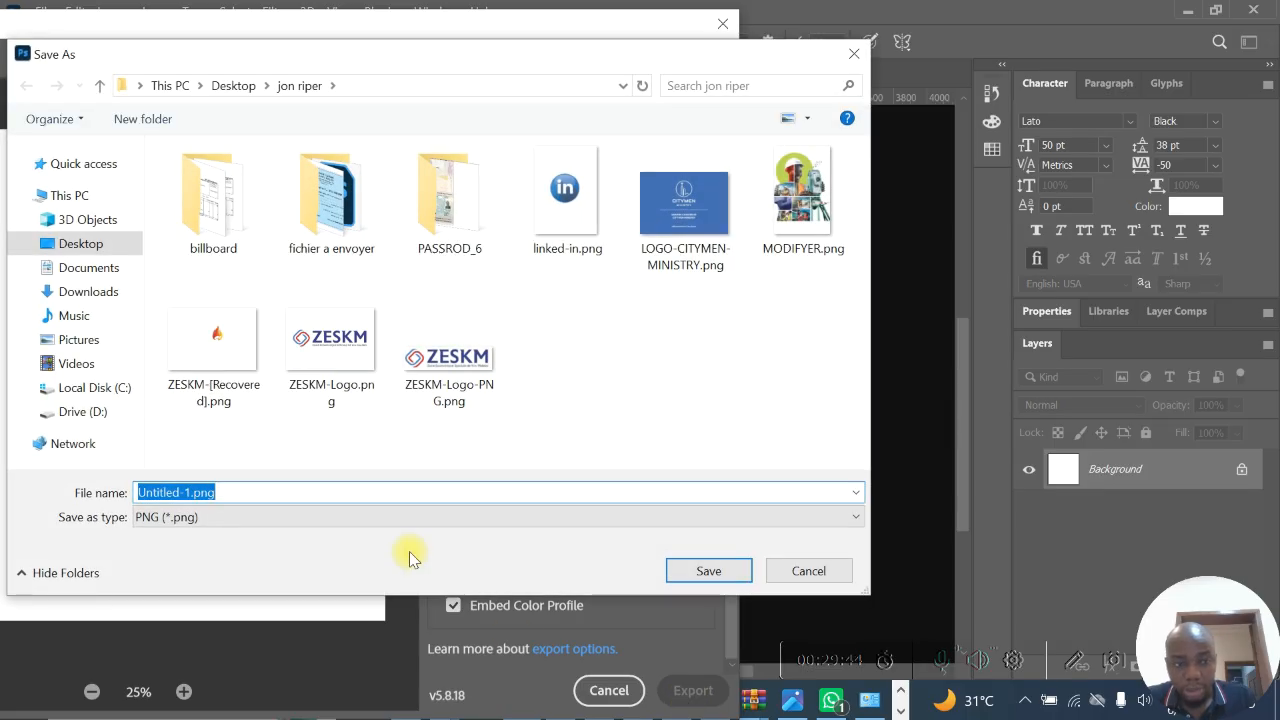
pyautogui.click(411, 516)
pyautogui.click(411, 516)
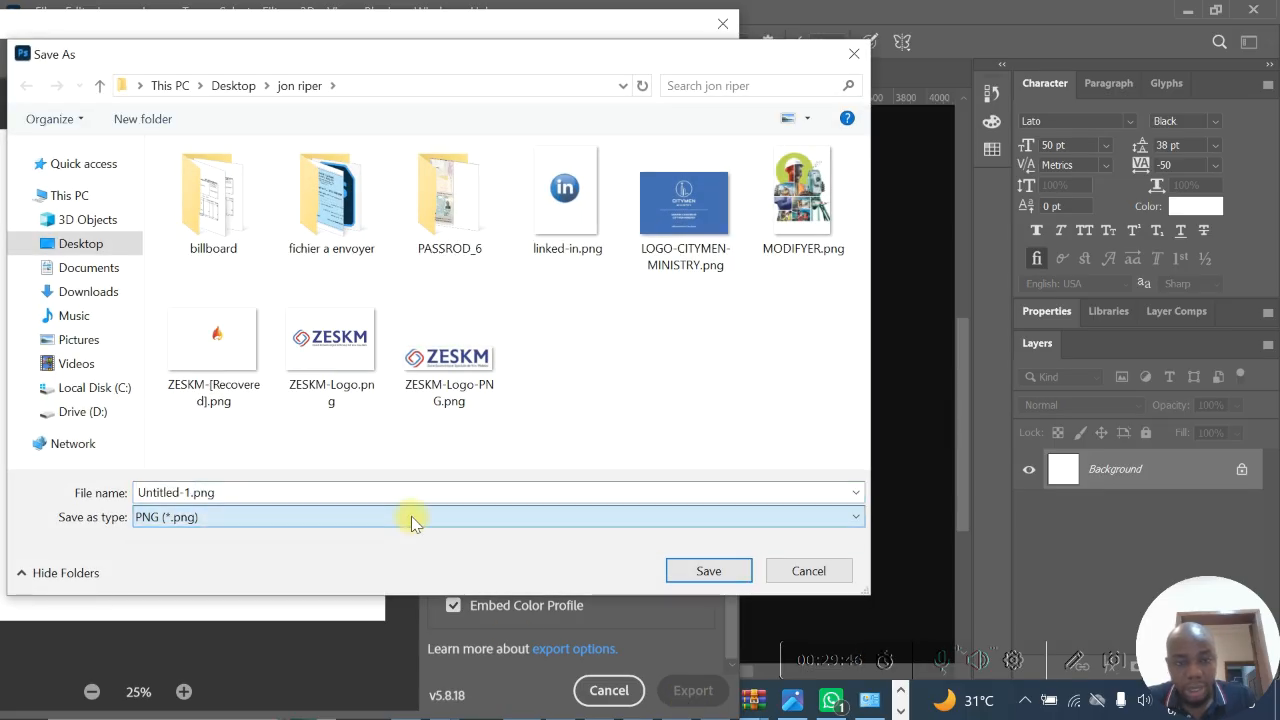
pyautogui.click(431, 517)
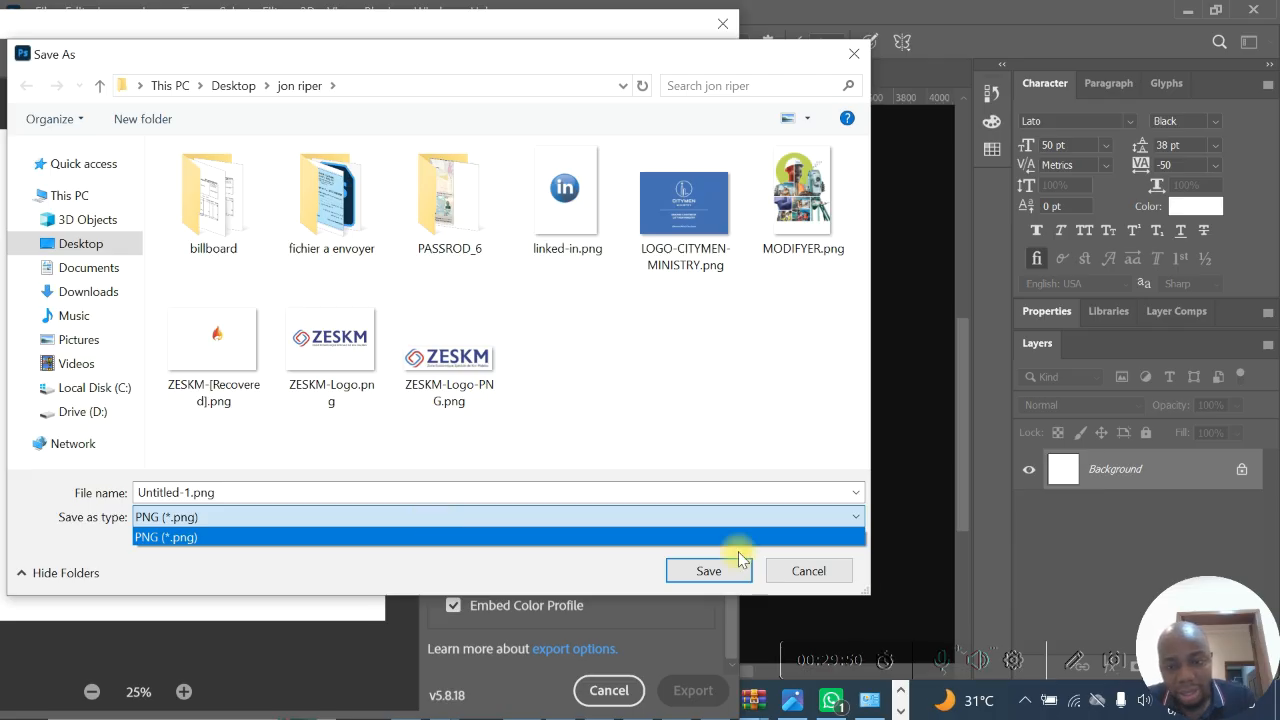
pyautogui.click(840, 582)
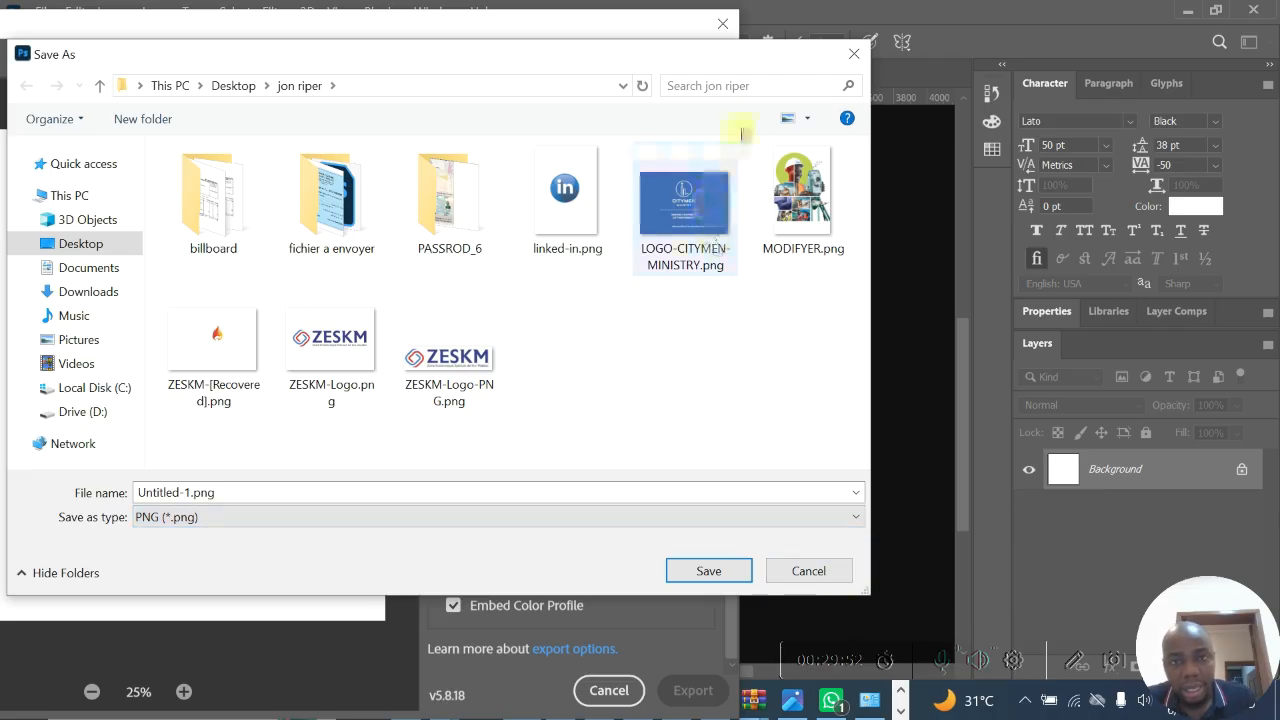
pyautogui.click(845, 58)
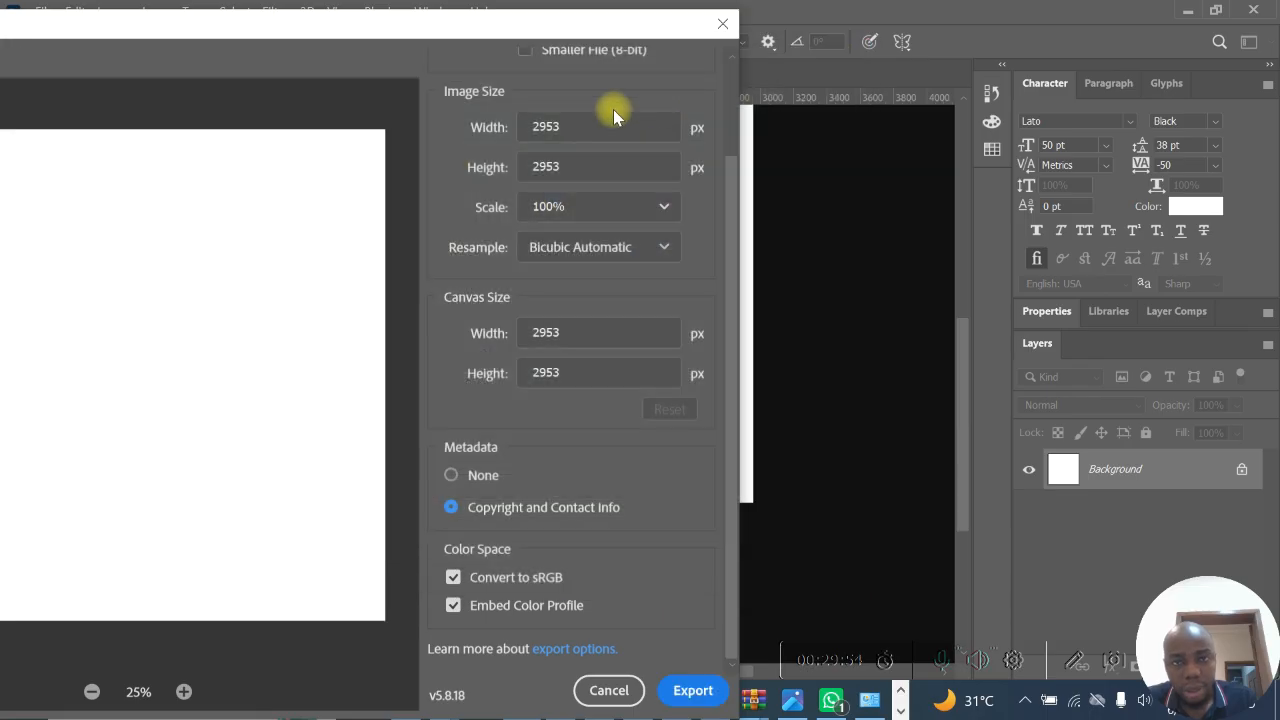
# - Switch the export format to JPG, check the file types offered for saving, and cancel the export
pyautogui.scroll(2, 610, 112)
pyautogui.click(652, 100)
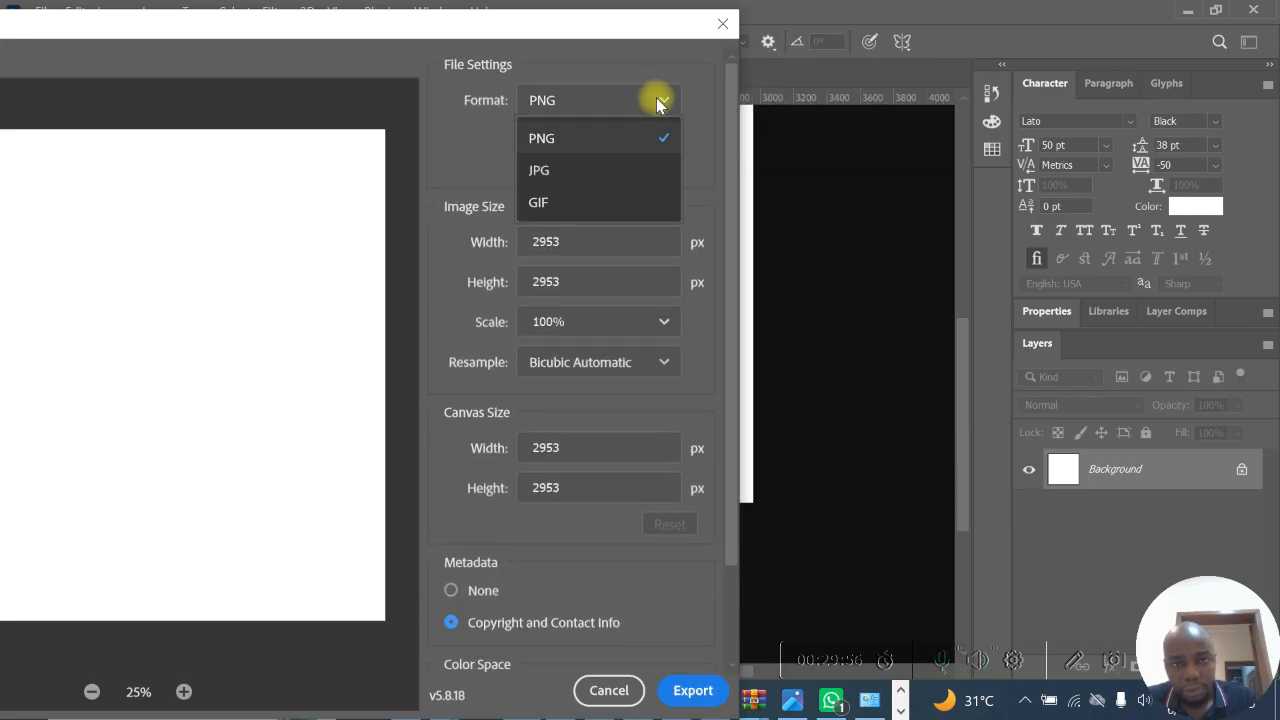
pyautogui.click(596, 171)
pyautogui.click(693, 698)
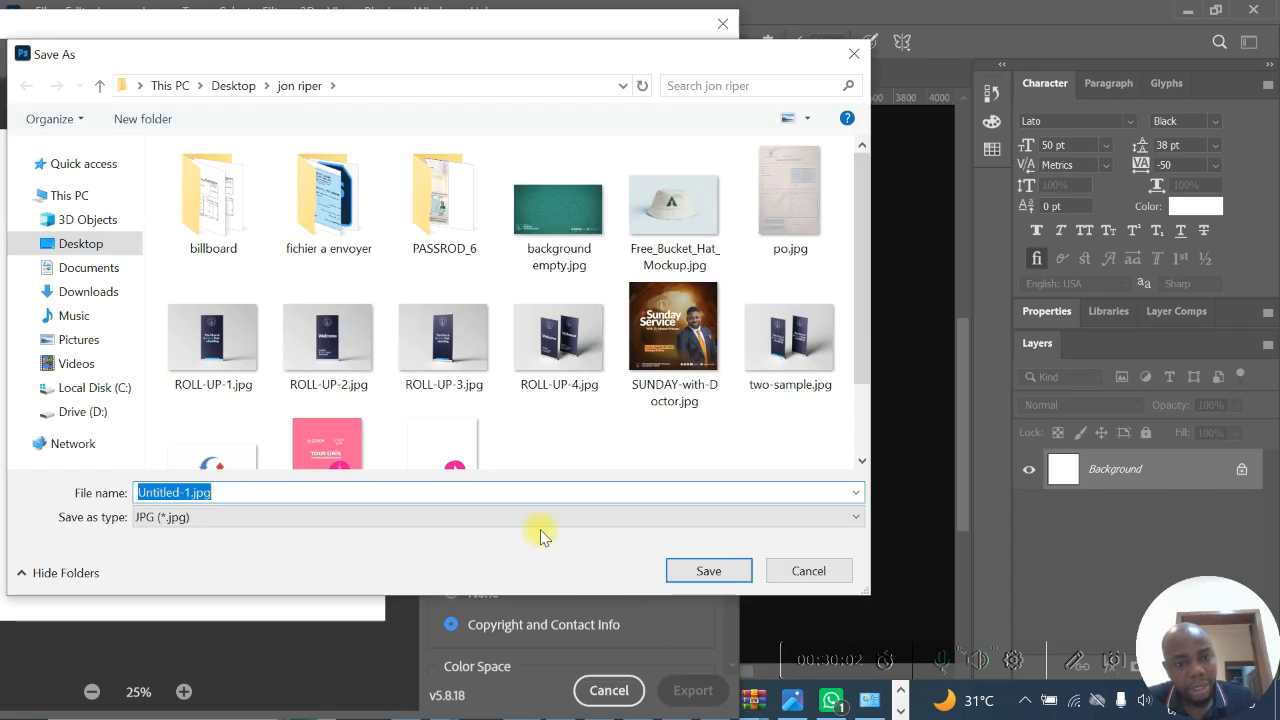
pyautogui.click(540, 524)
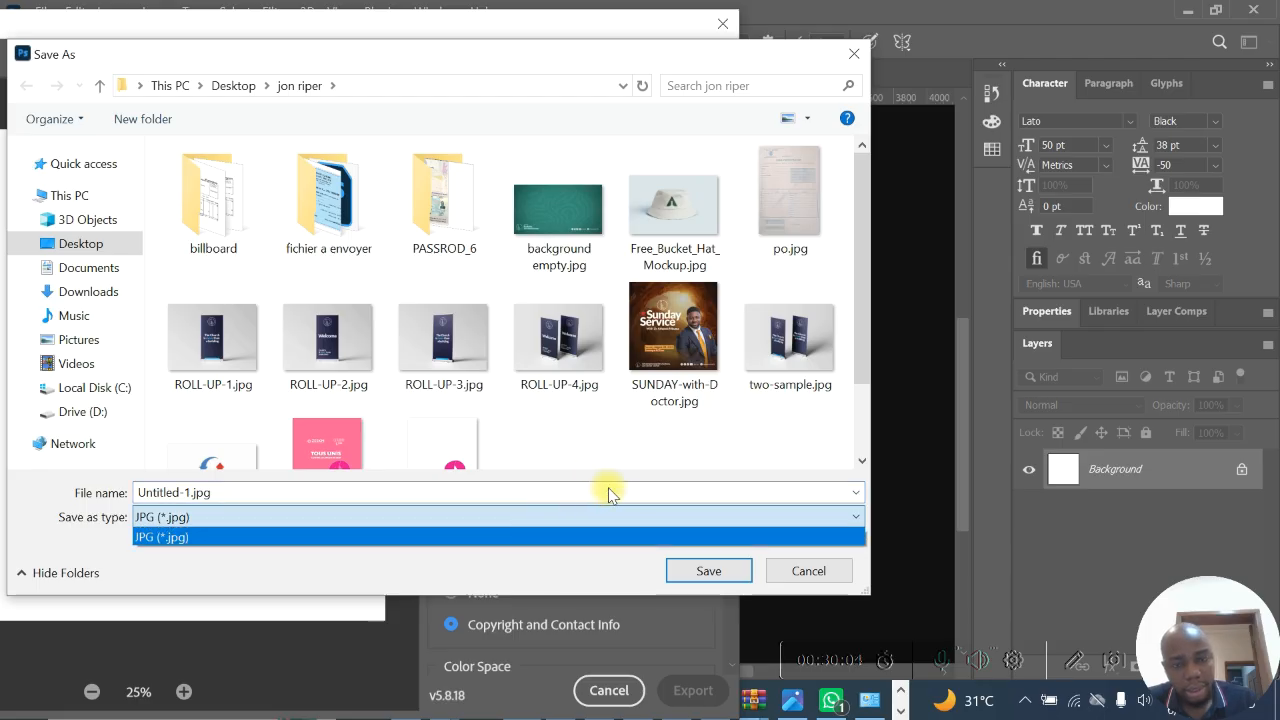
pyautogui.click(823, 569)
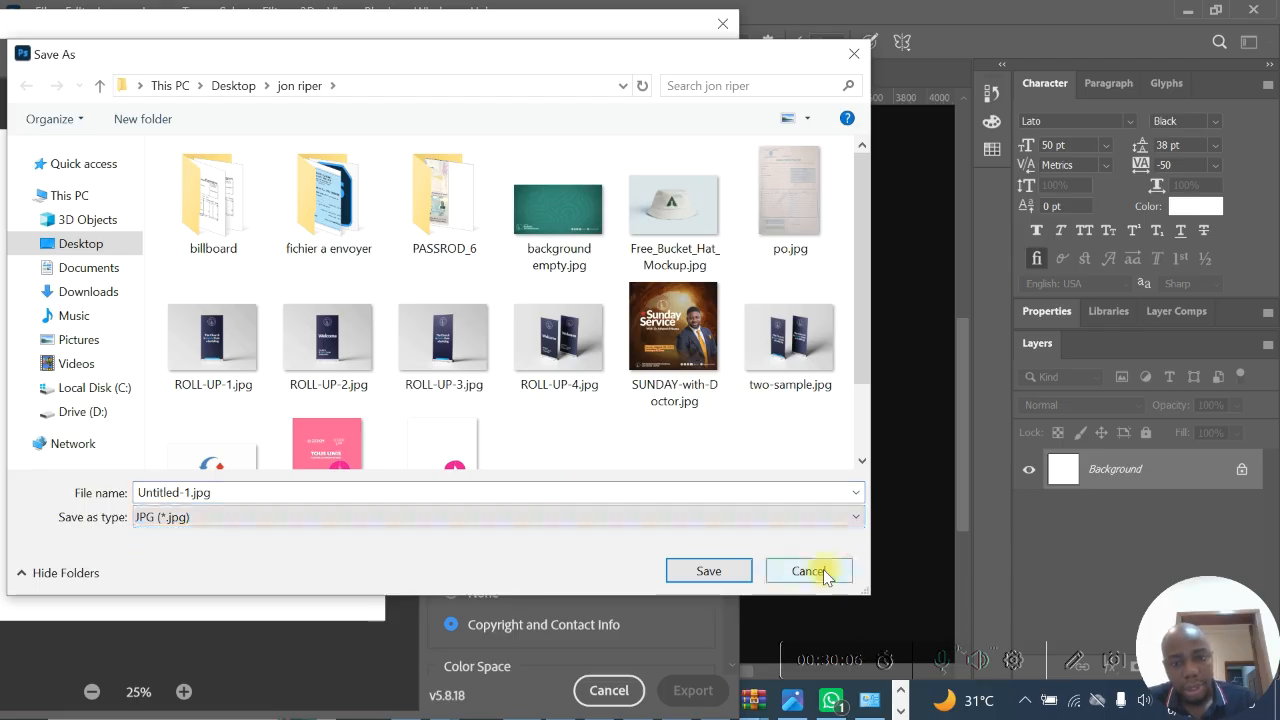
pyautogui.click(795, 571)
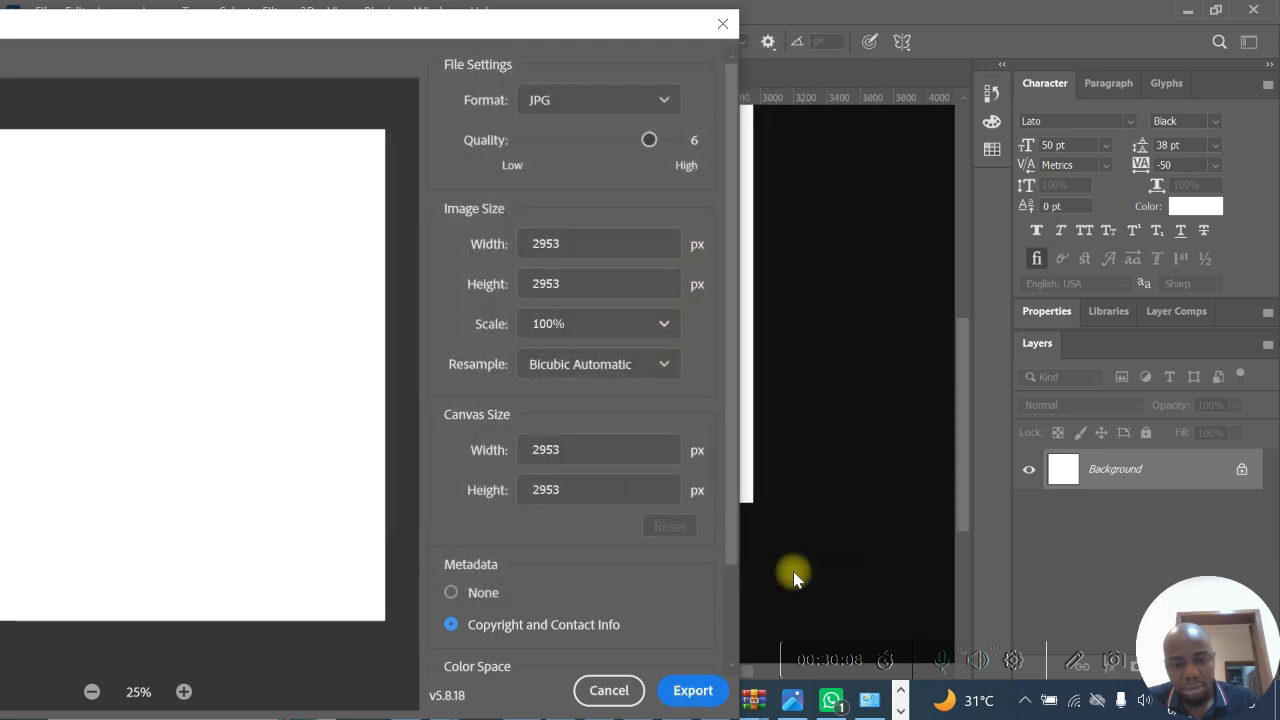
pyautogui.click(609, 690)
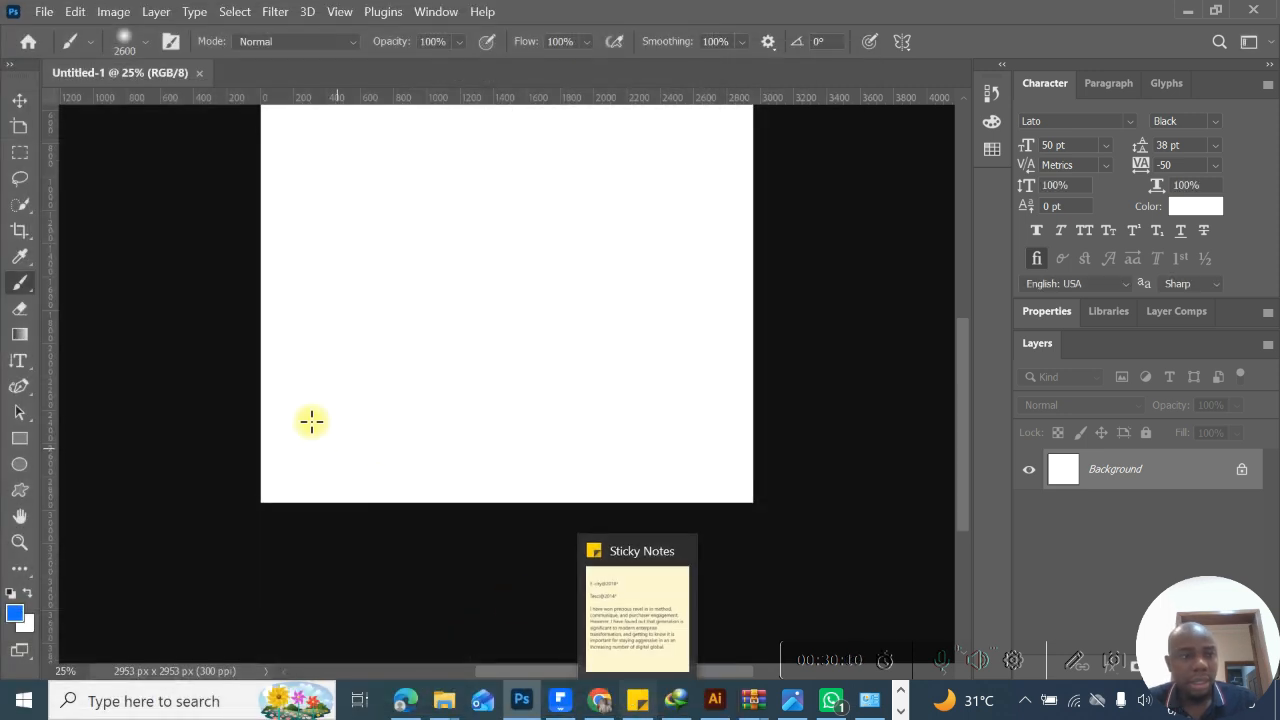
# - Open the Export Preferences, examine the Quick Export options, and close them without changes
pyautogui.click(44, 11)
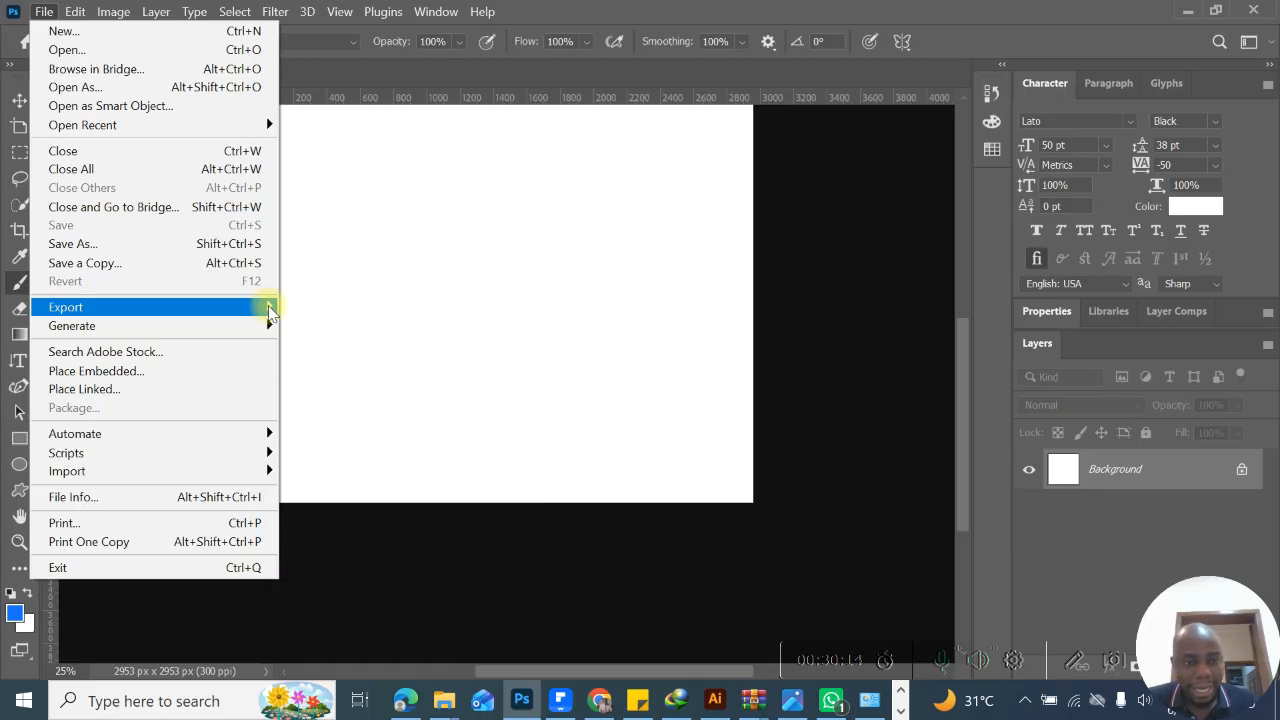
pyautogui.moveTo(268, 313)
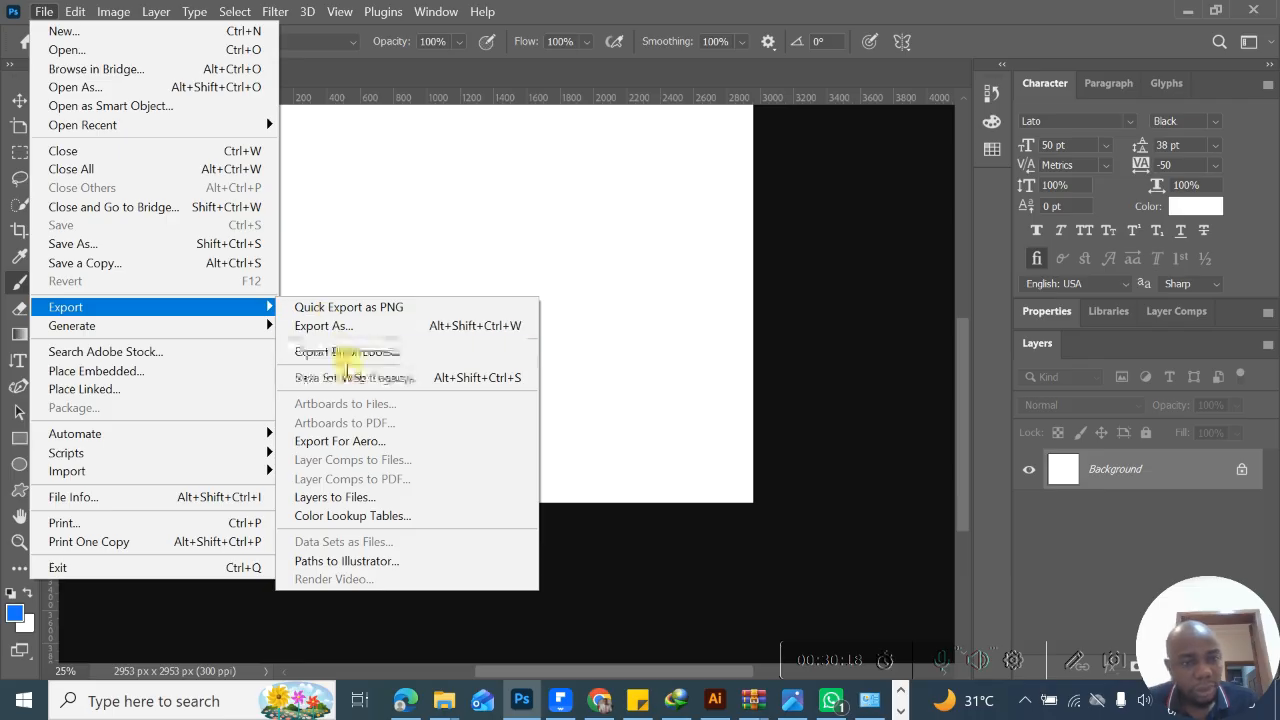
pyautogui.click(346, 355)
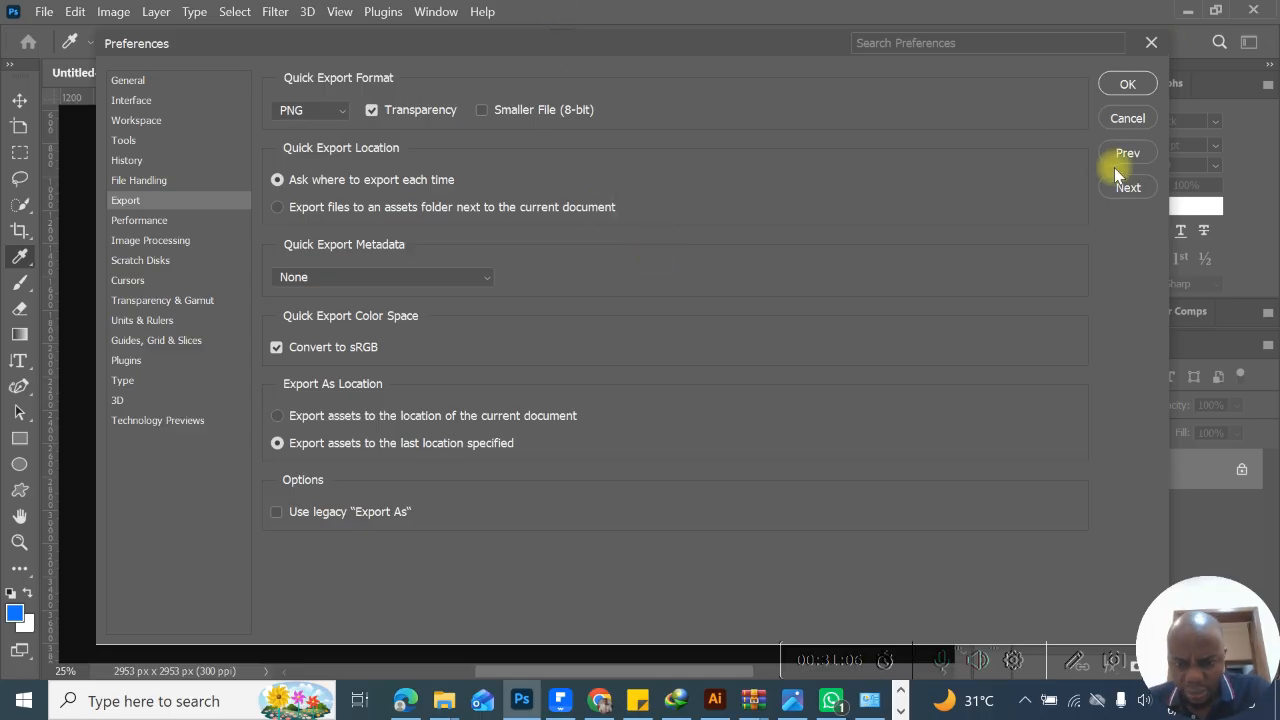
pyautogui.click(1130, 119)
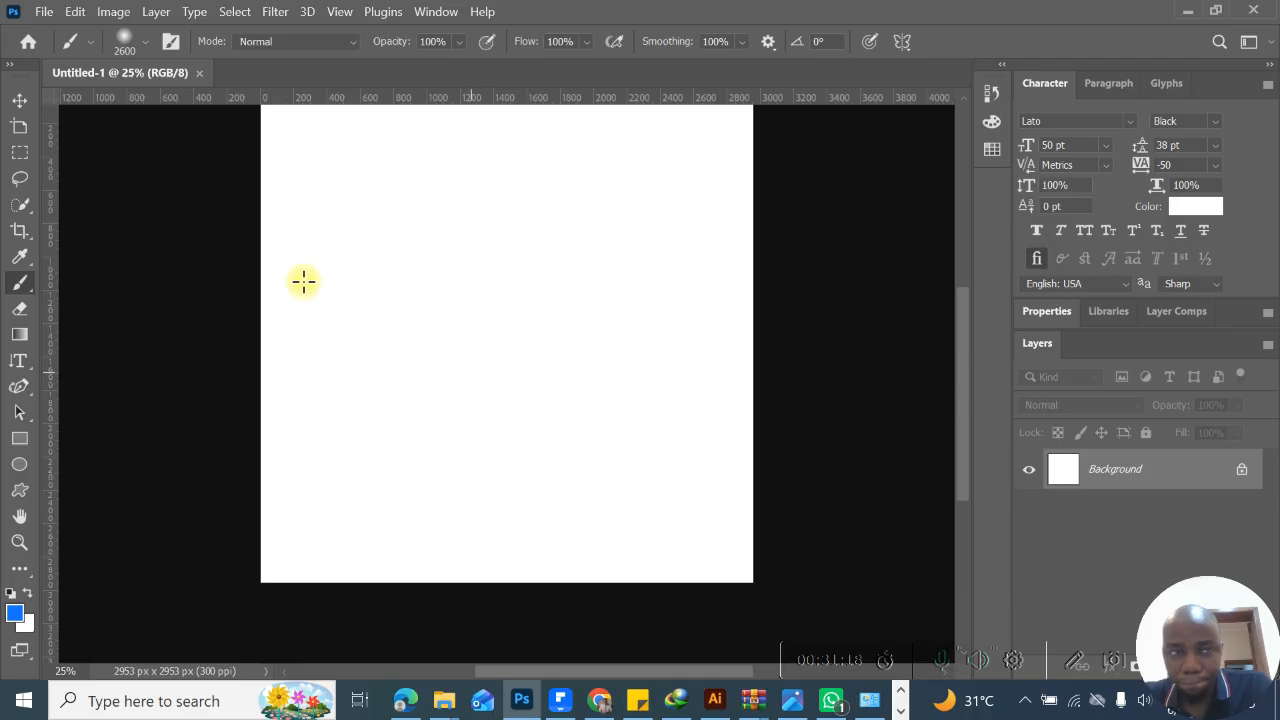
# - Open Save for Web (Legacy) for the document and review its optimized file formats, keeping JPEG
pyautogui.click(45, 12)
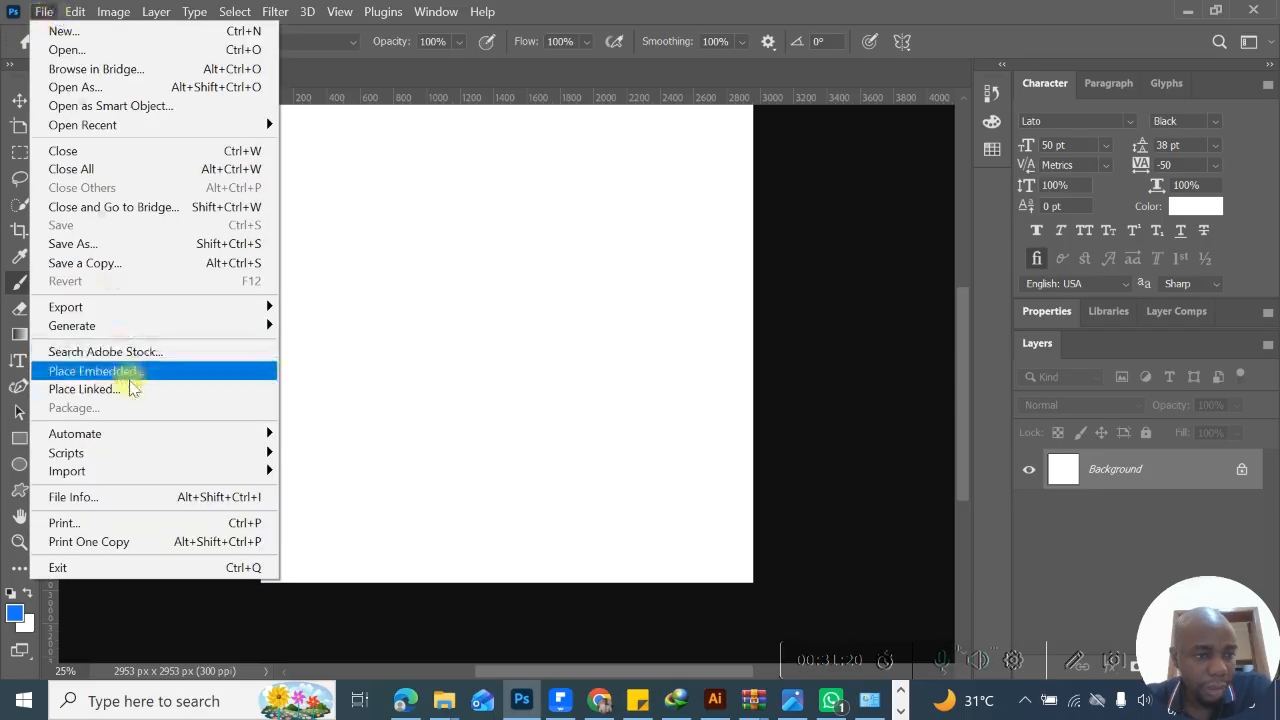
pyautogui.moveTo(268, 317)
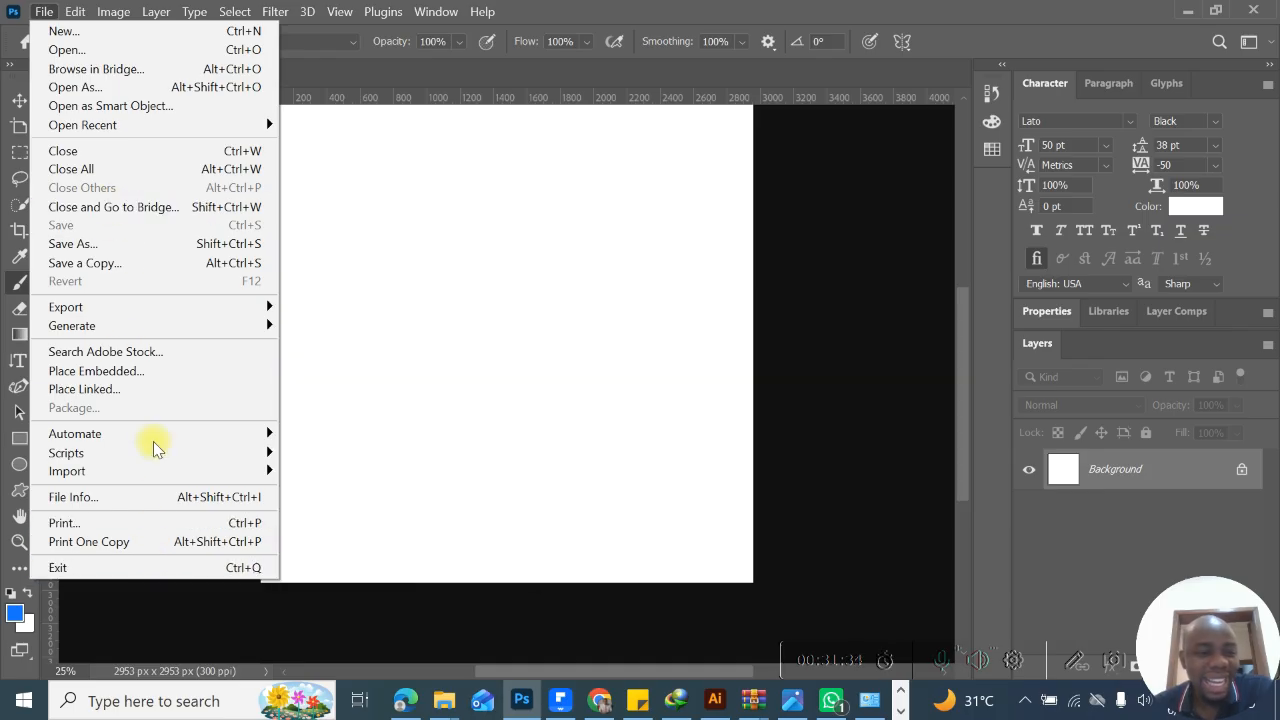
pyautogui.moveTo(149, 305)
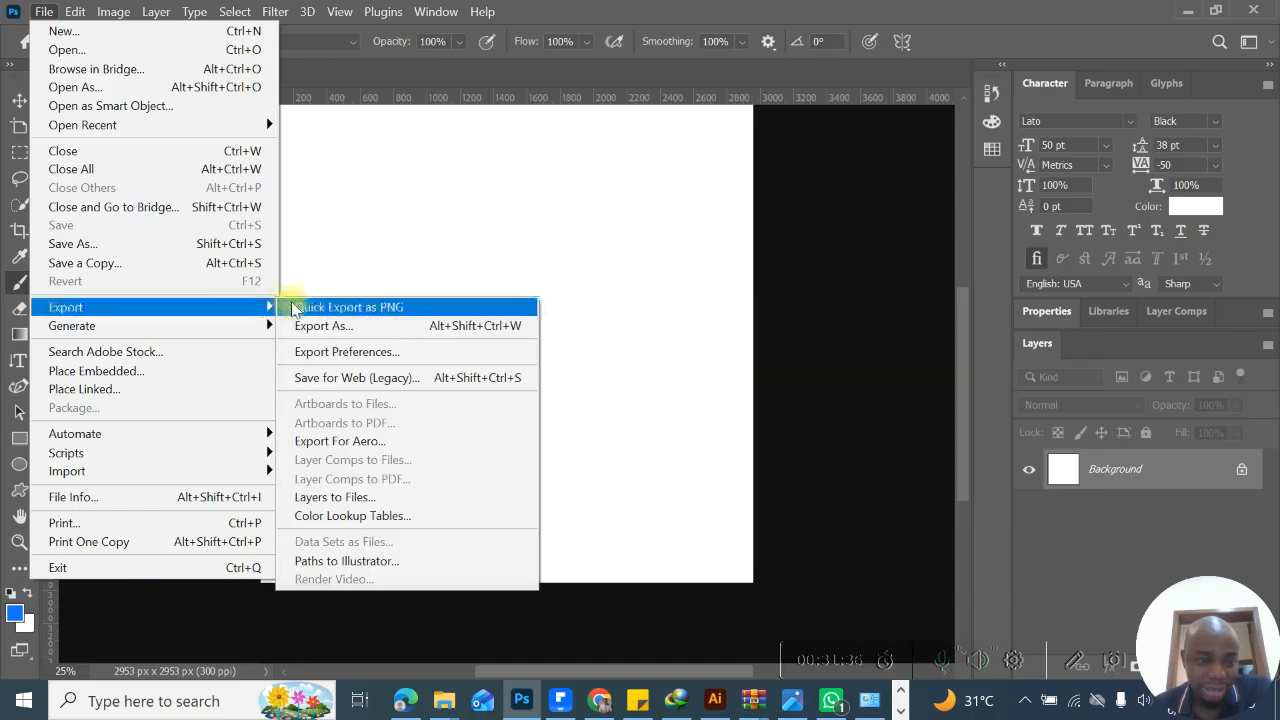
pyautogui.click(350, 379)
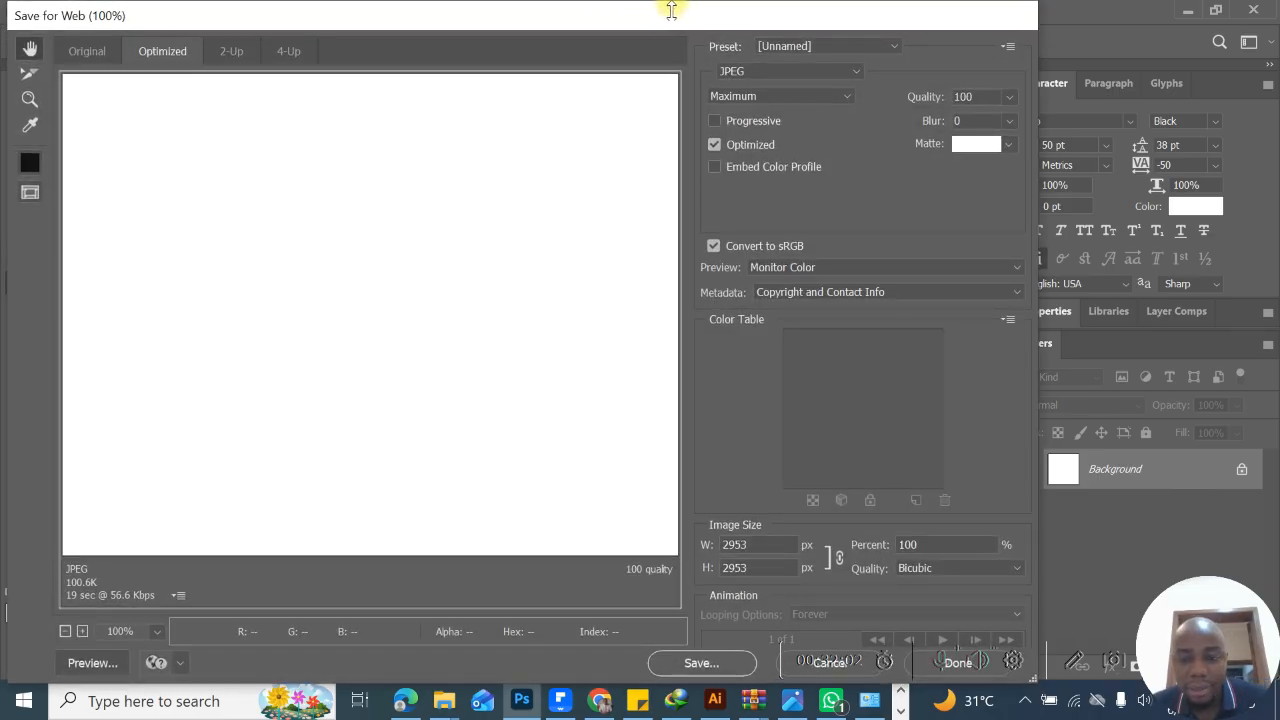
pyautogui.click(770, 72)
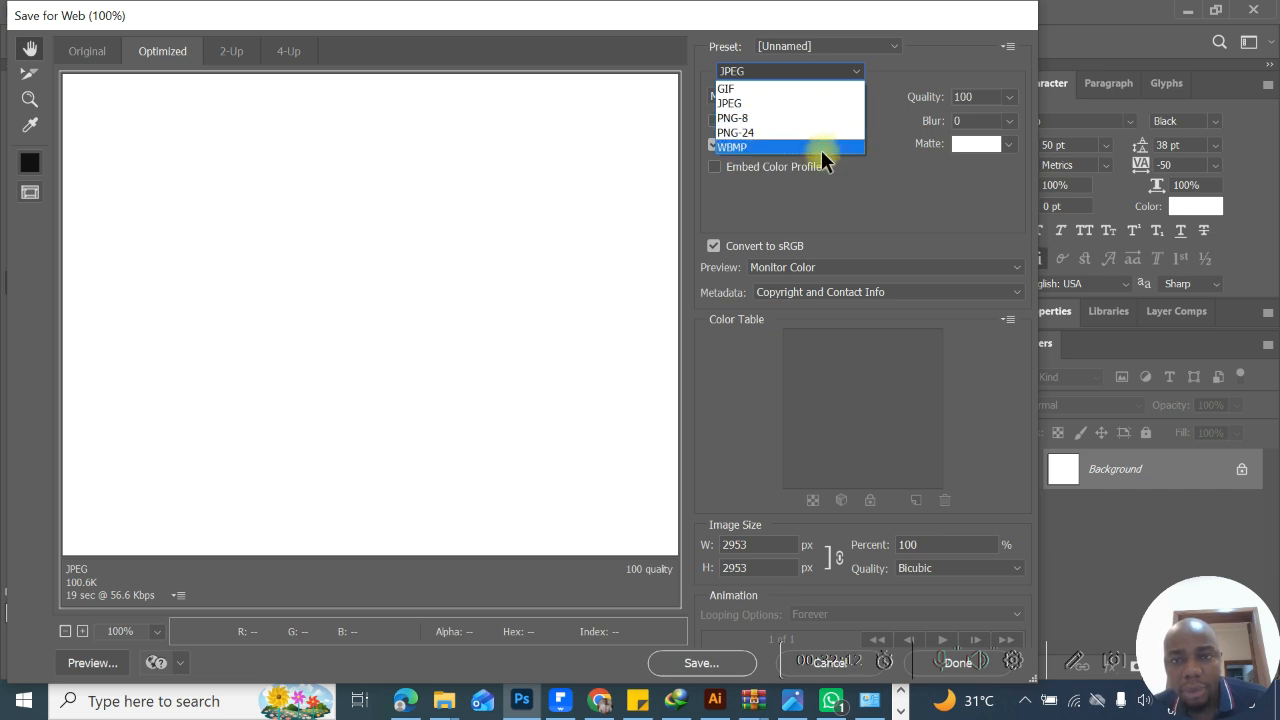
pyautogui.click(918, 76)
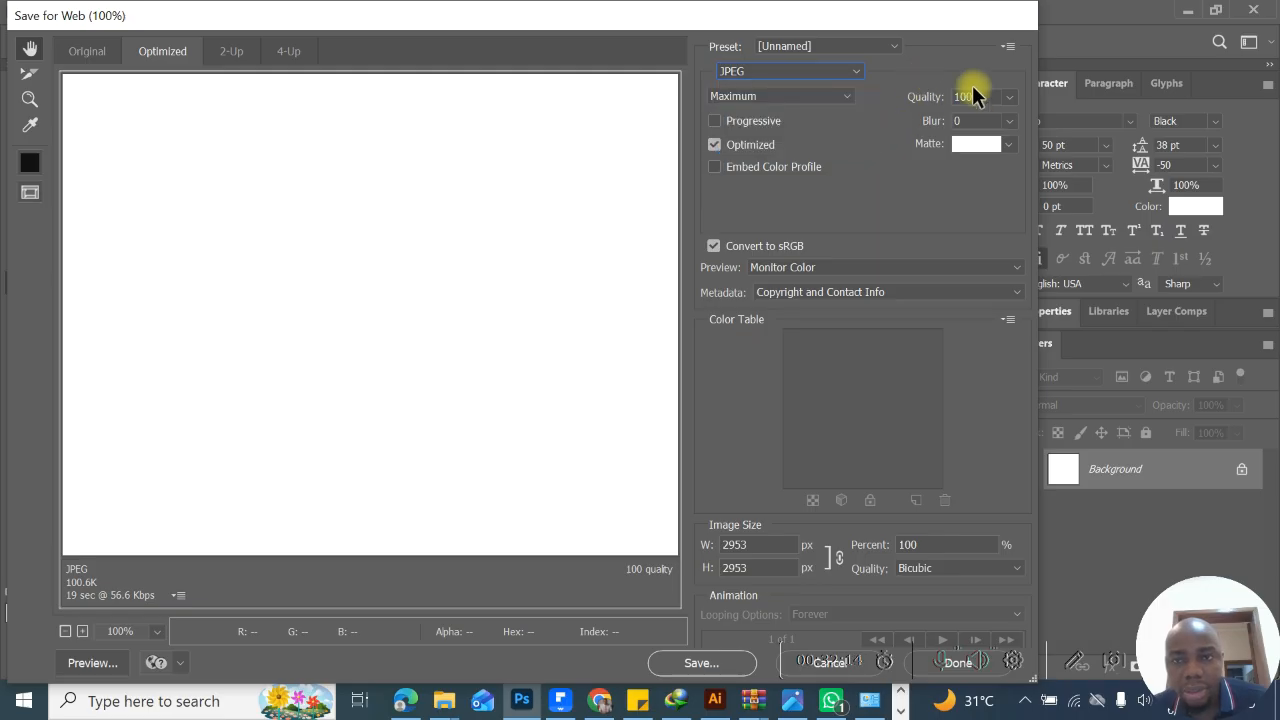
# - Try the Low JPEG quality in Save for Web, set it back to Maximum, and cancel the save
pyautogui.click(1009, 97)
pyautogui.moveTo(1006, 121); pyautogui.dragTo(1011, 151)
pyautogui.click(820, 98)
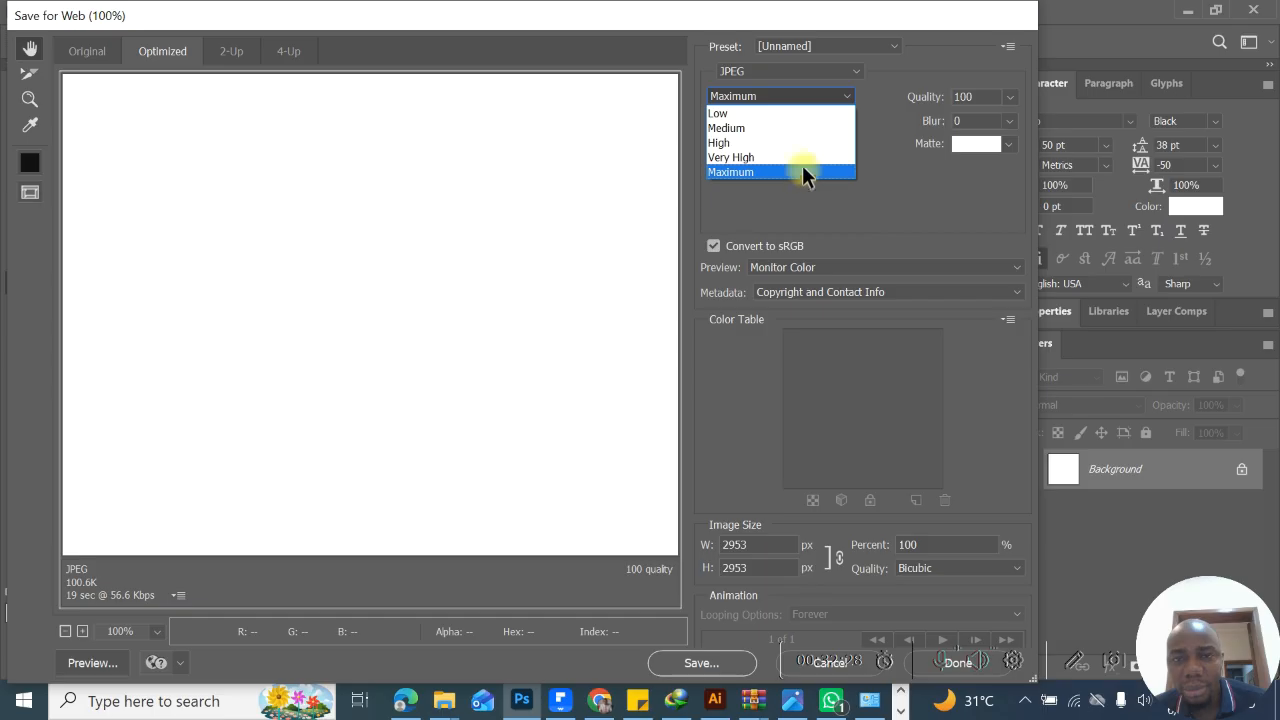
pyautogui.click(784, 113)
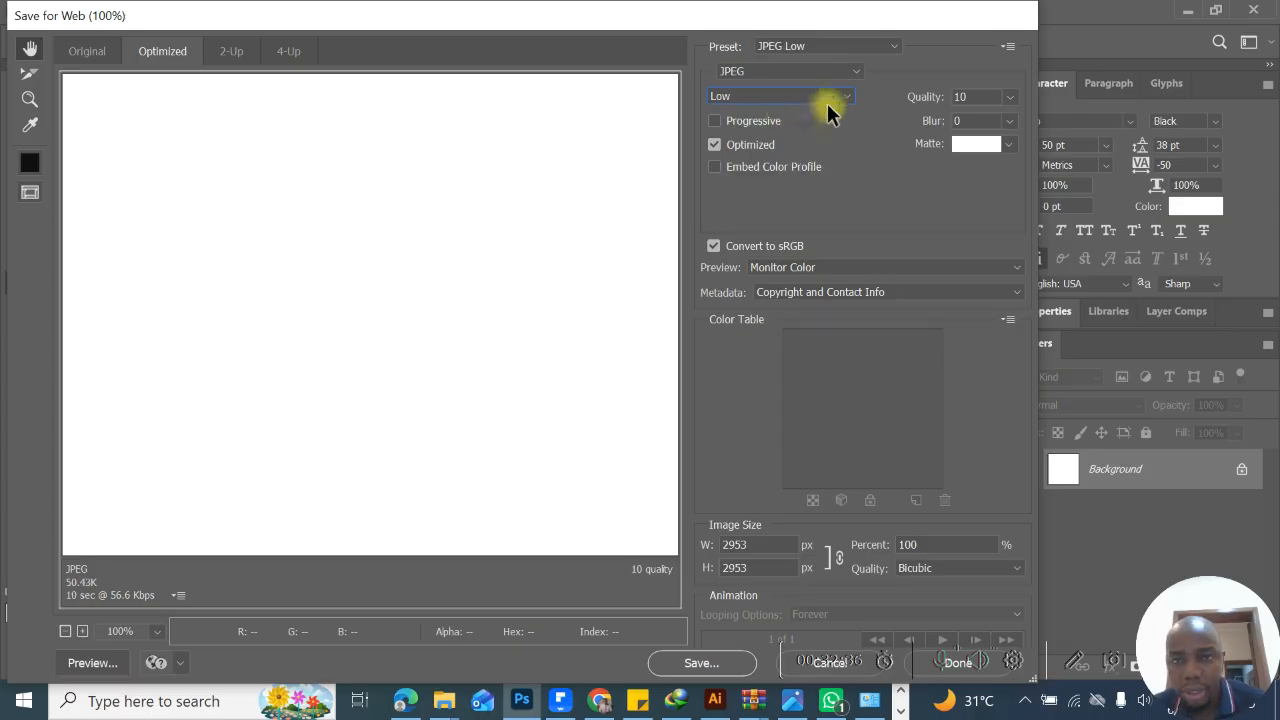
pyautogui.click(827, 100)
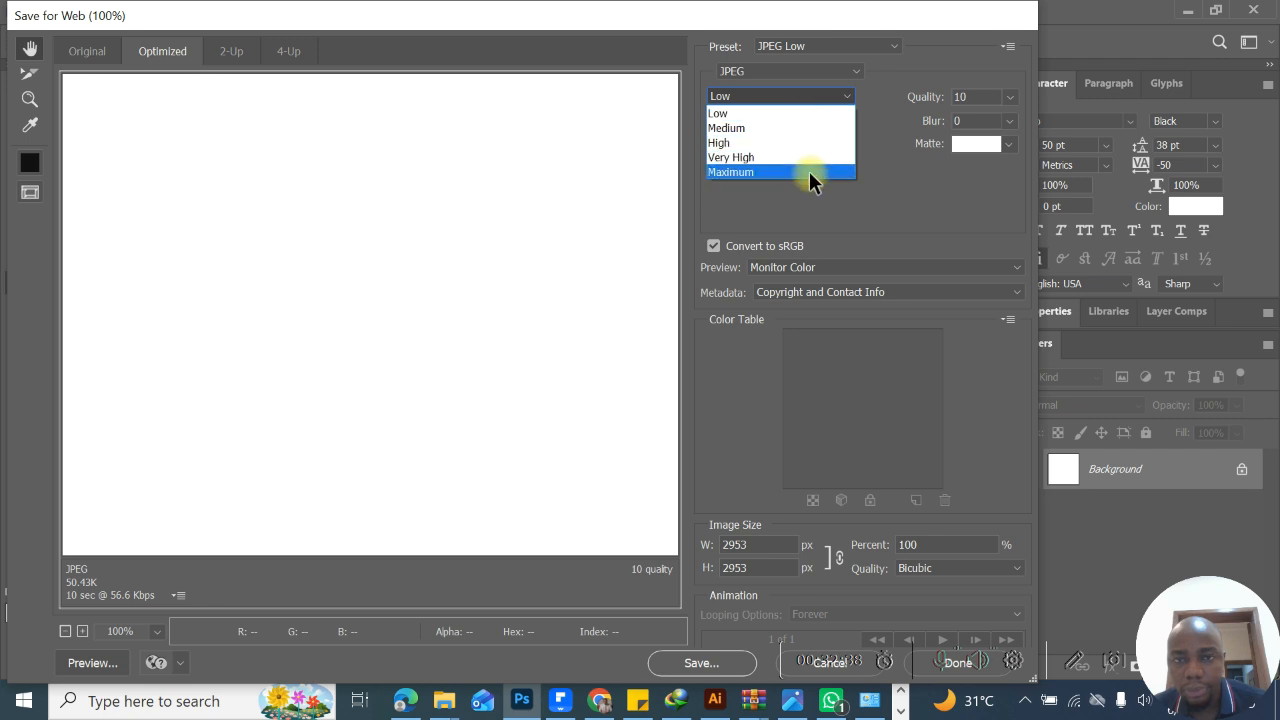
pyautogui.click(809, 171)
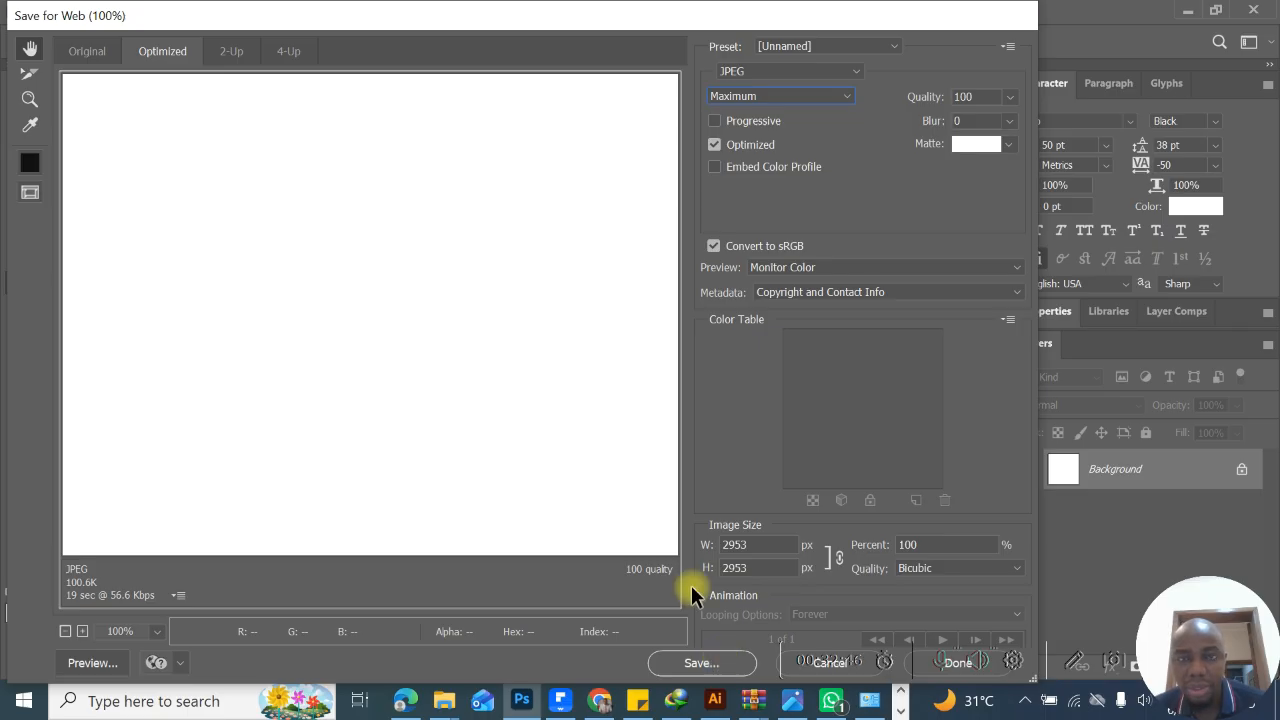
pyautogui.moveTo(745, 15); pyautogui.dragTo(492, 15)
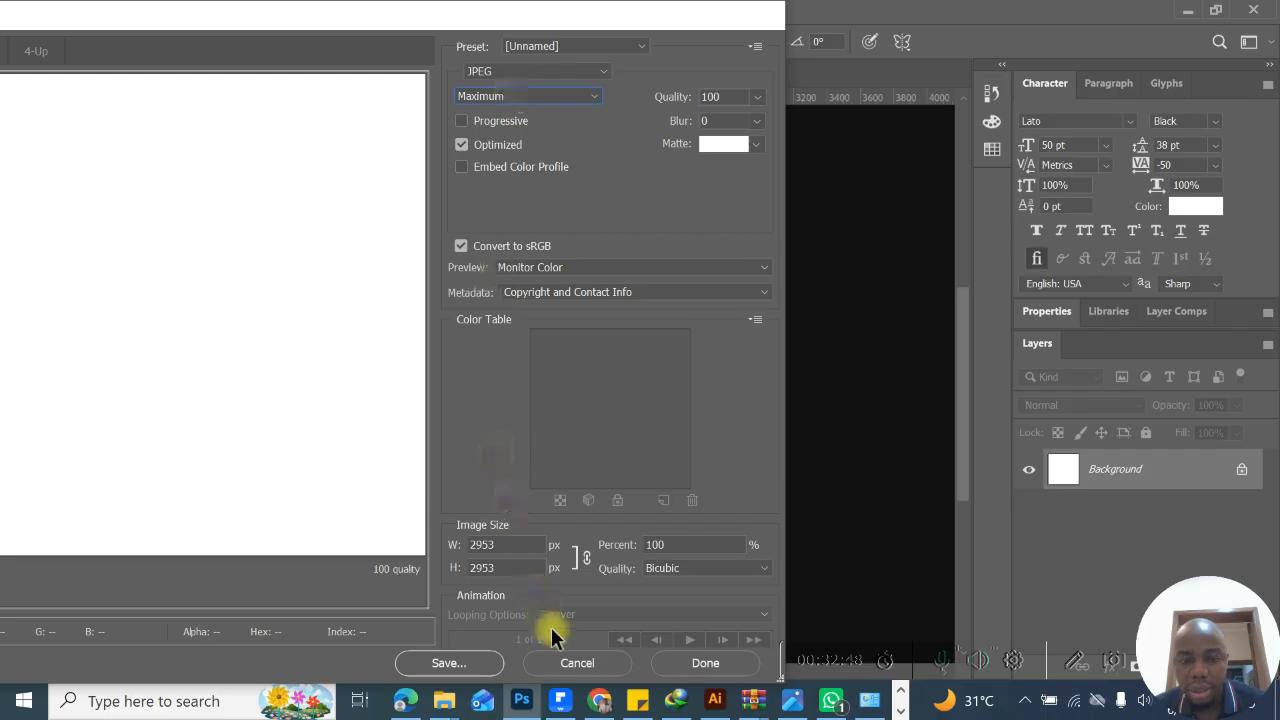
pyautogui.click(574, 663)
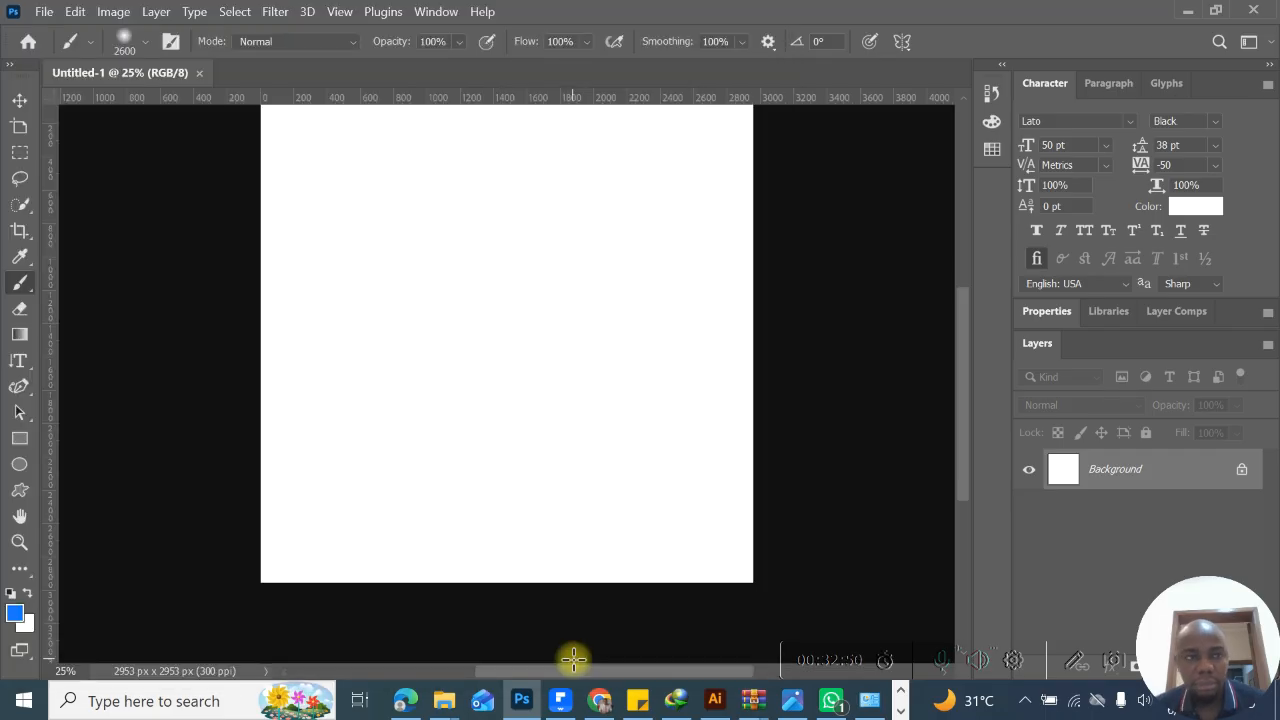
# - Examine the remaining file commands, including Scripts and Import, and look over the list of editing commands
pyautogui.click(45, 11)
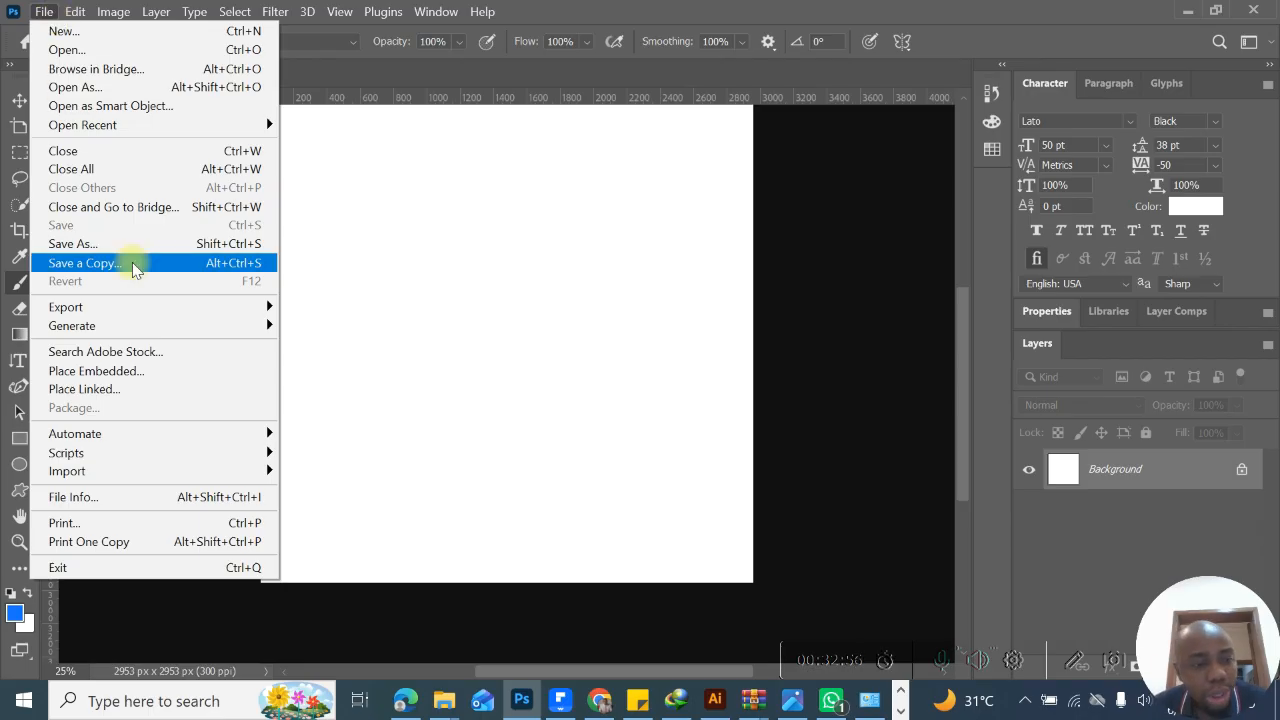
pyautogui.moveTo(192, 456)
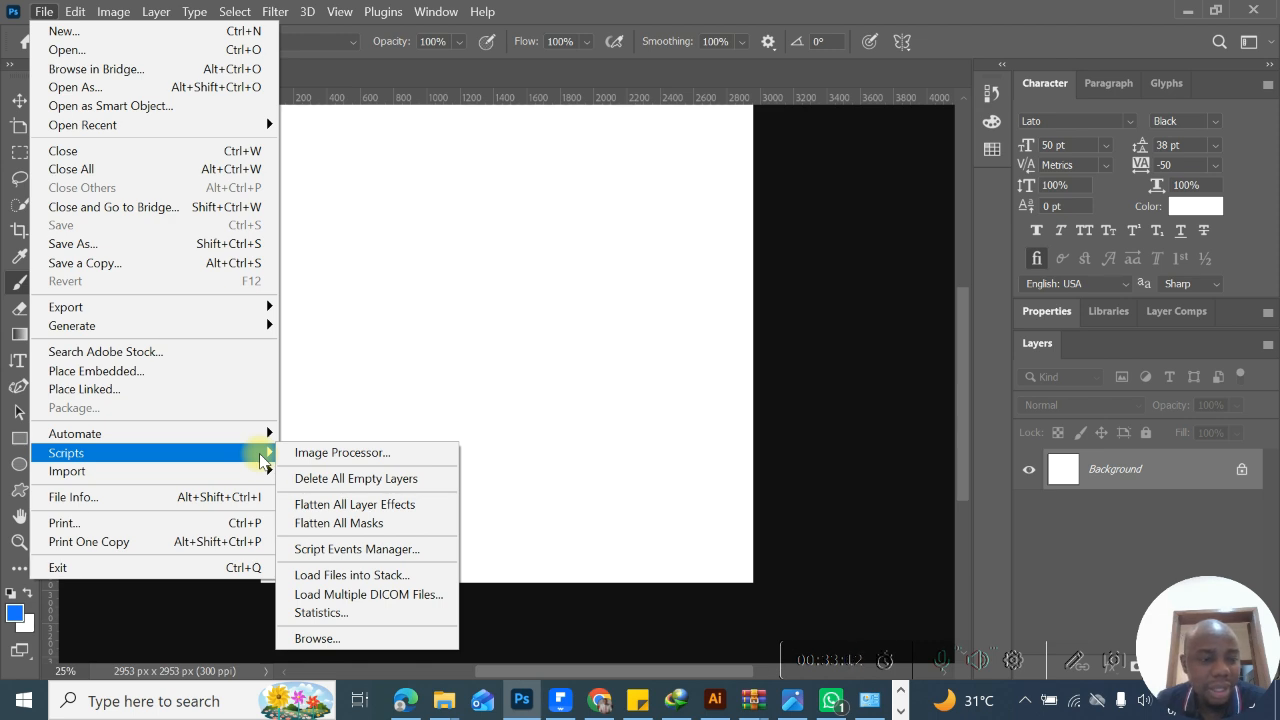
pyautogui.moveTo(260, 478)
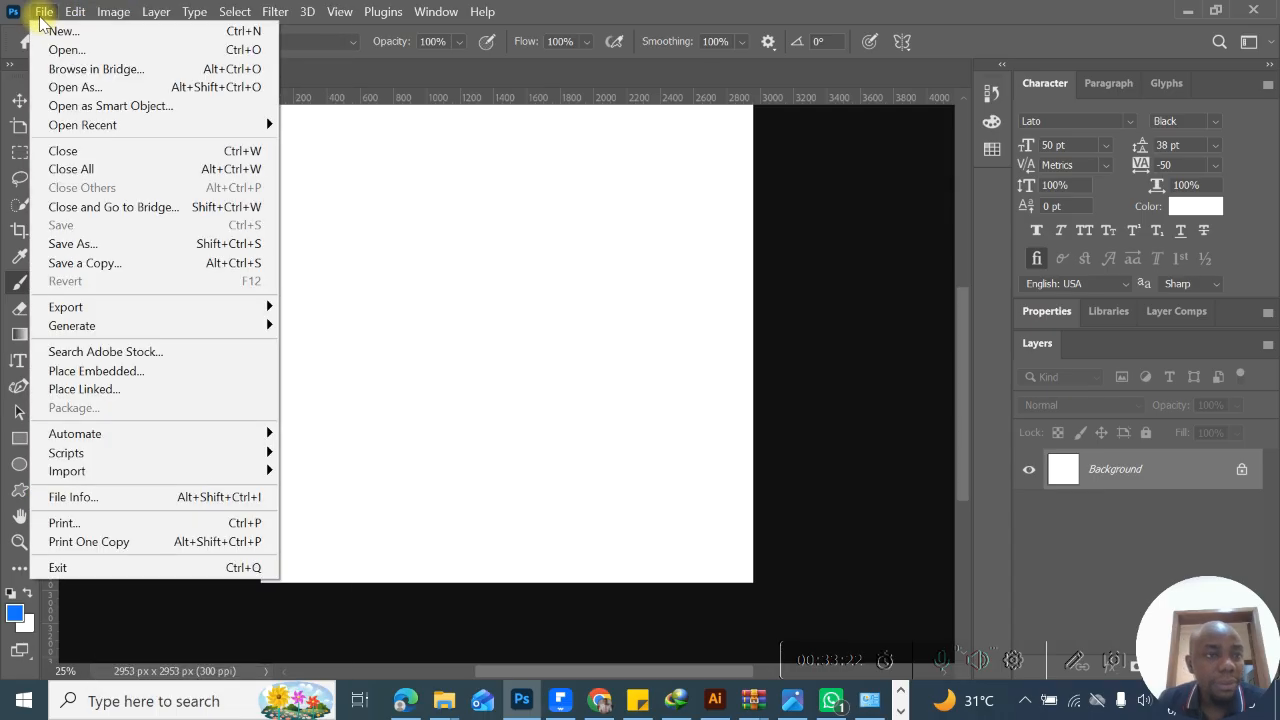
pyautogui.moveTo(75, 11)
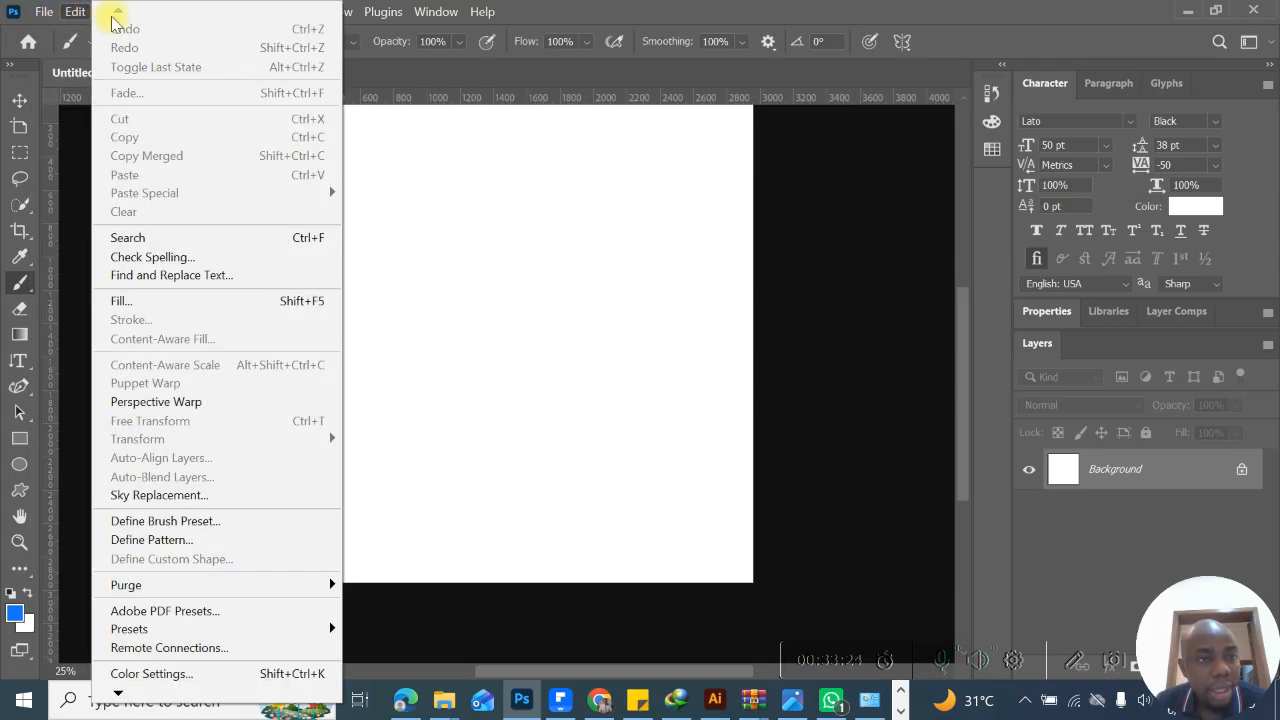
pyautogui.click(78, 18)
pyautogui.click(75, 11)
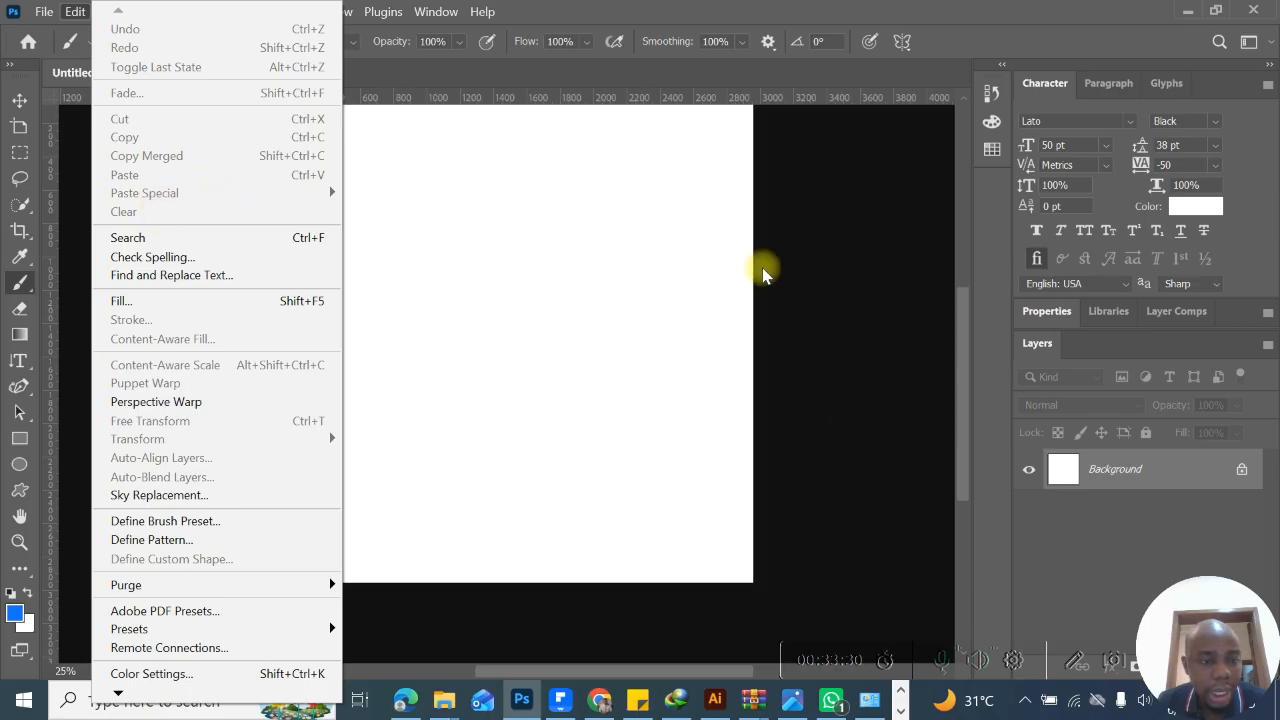
pyautogui.click(668, 300)
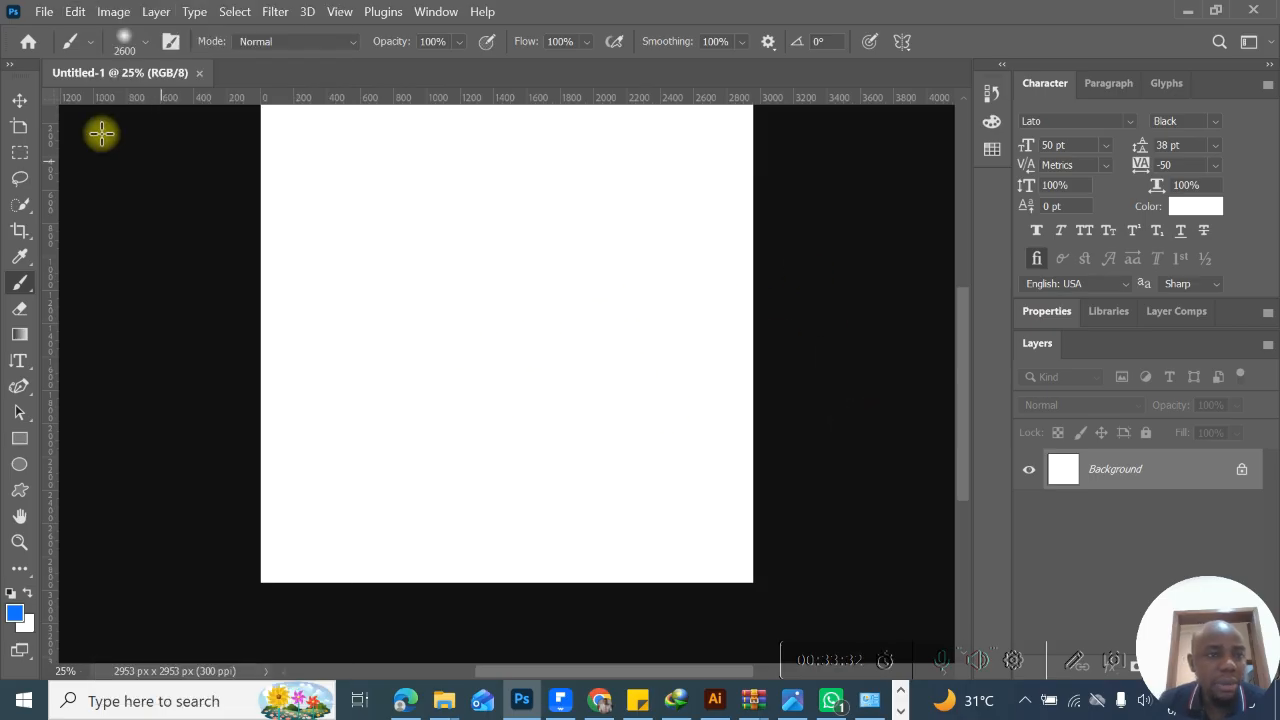
# - Place the photo of two women walking through a garden courtyard from the Pictures folder as an embedded image
pyautogui.click(44, 12)
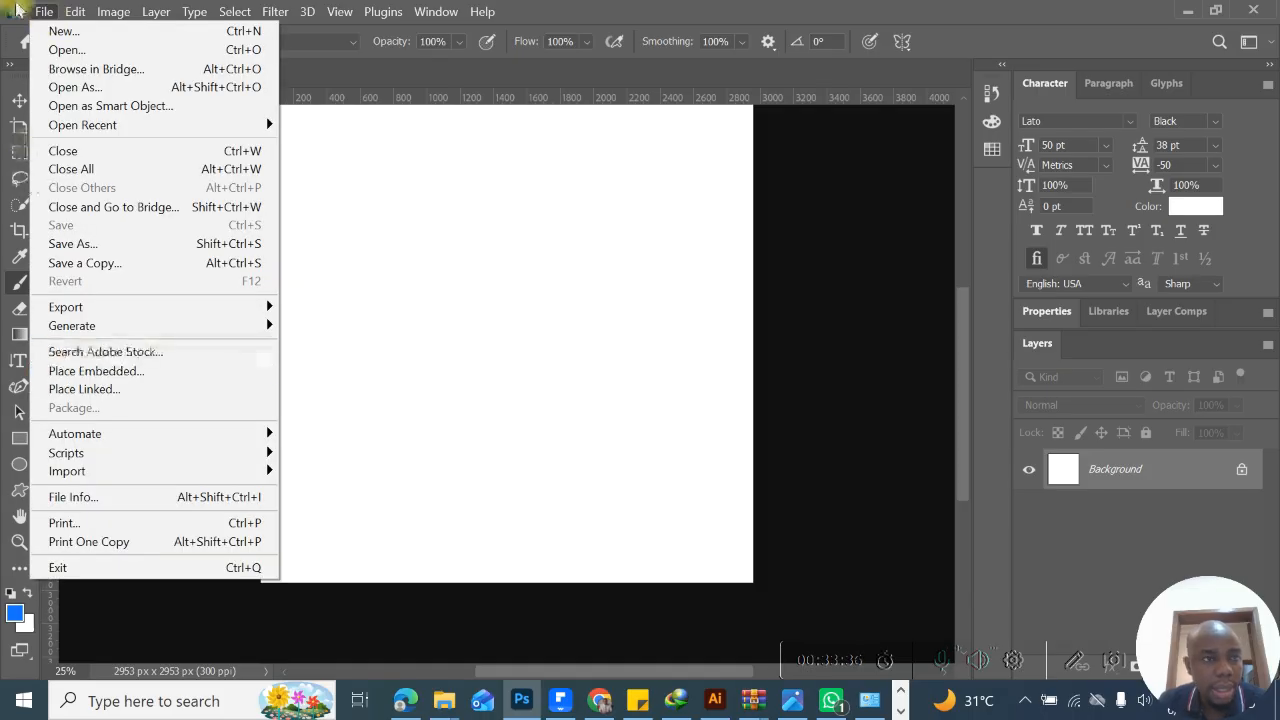
pyautogui.click(46, 14)
pyautogui.click(46, 13)
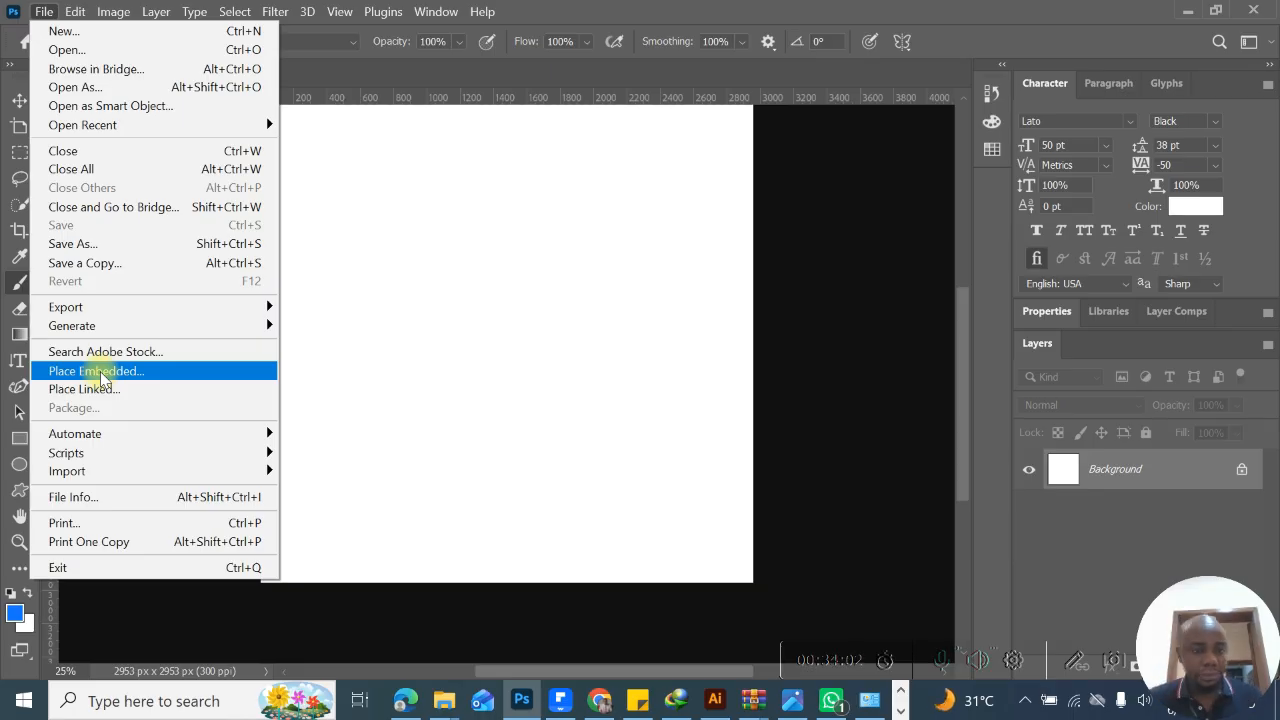
pyautogui.click(100, 372)
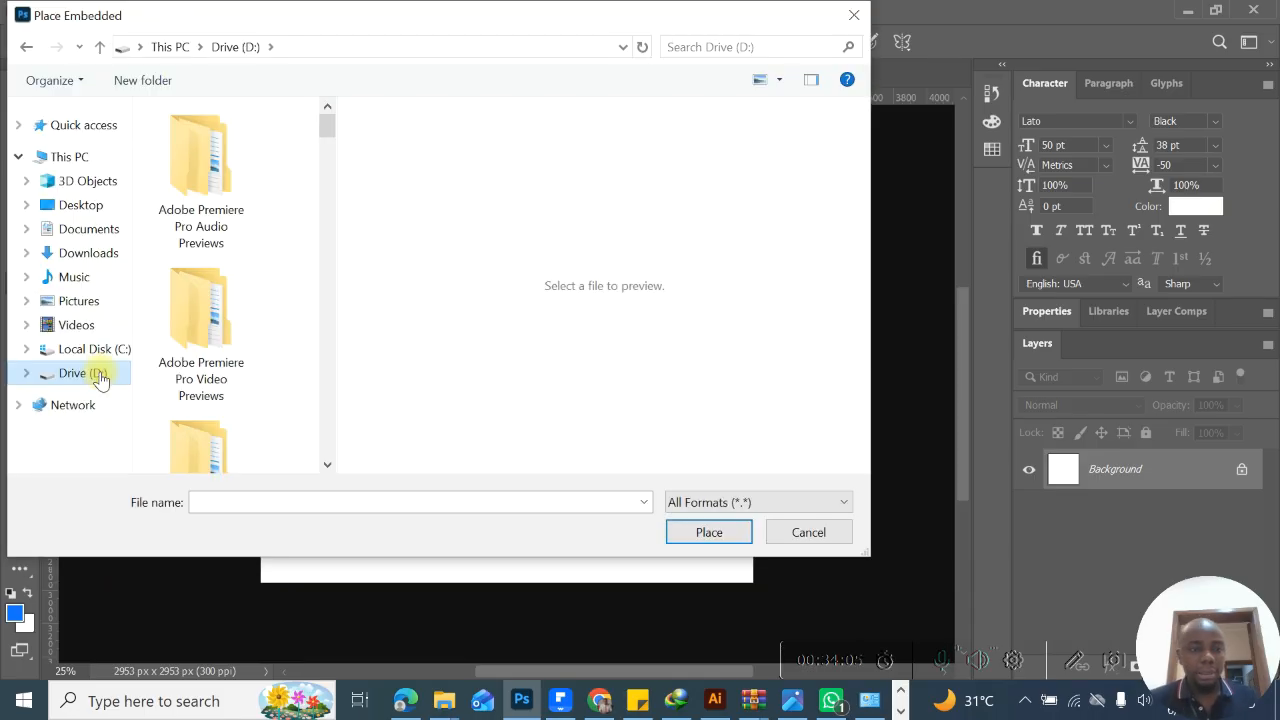
pyautogui.click(85, 232)
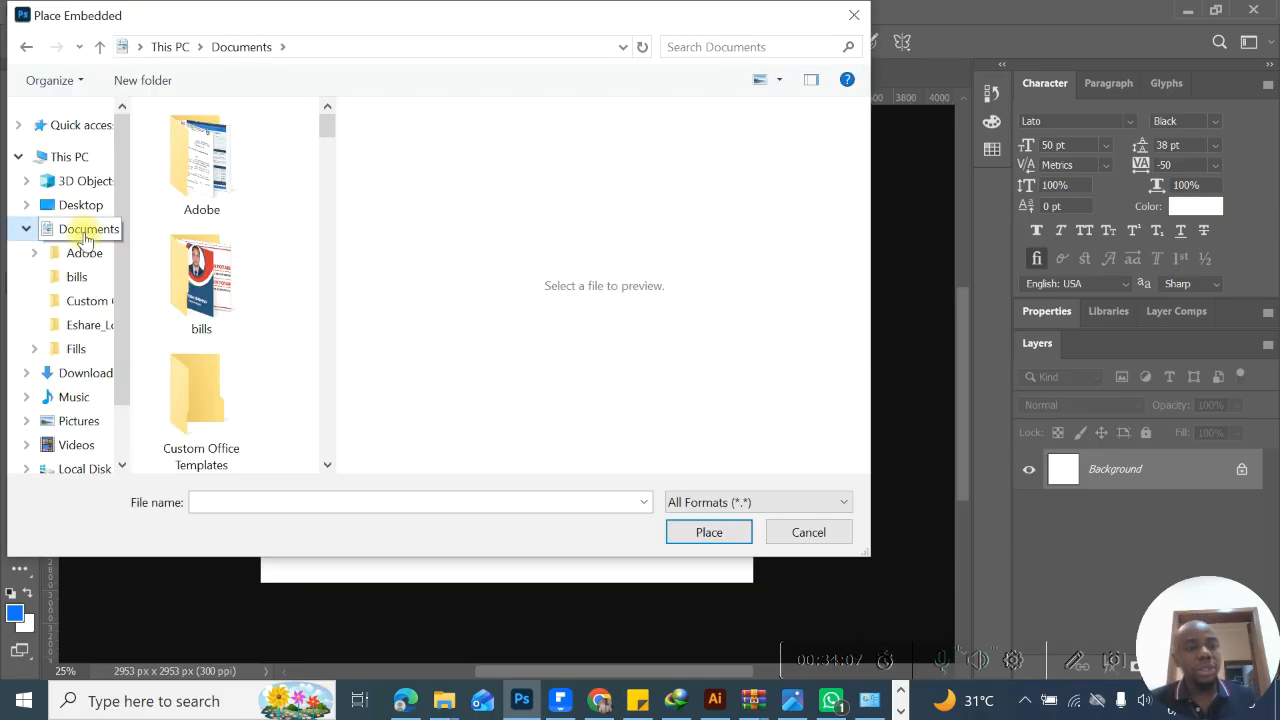
pyautogui.click(80, 206)
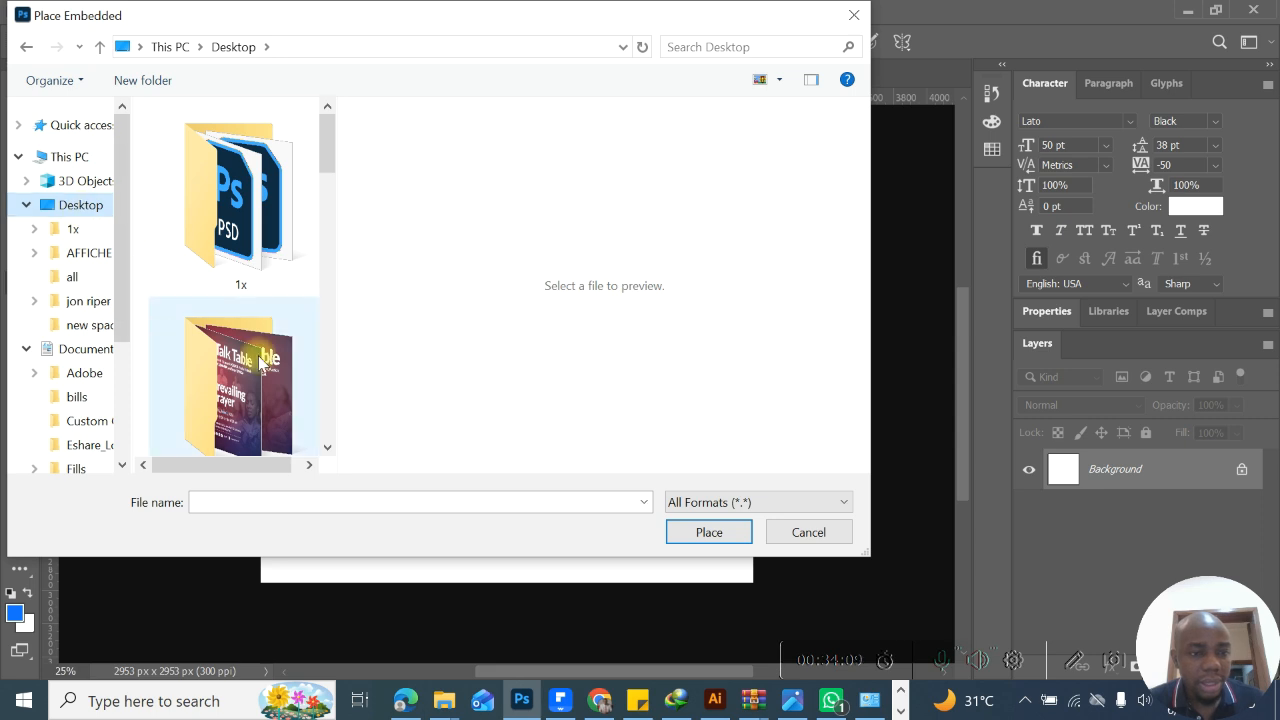
pyautogui.scroll(-10, 330, 445)
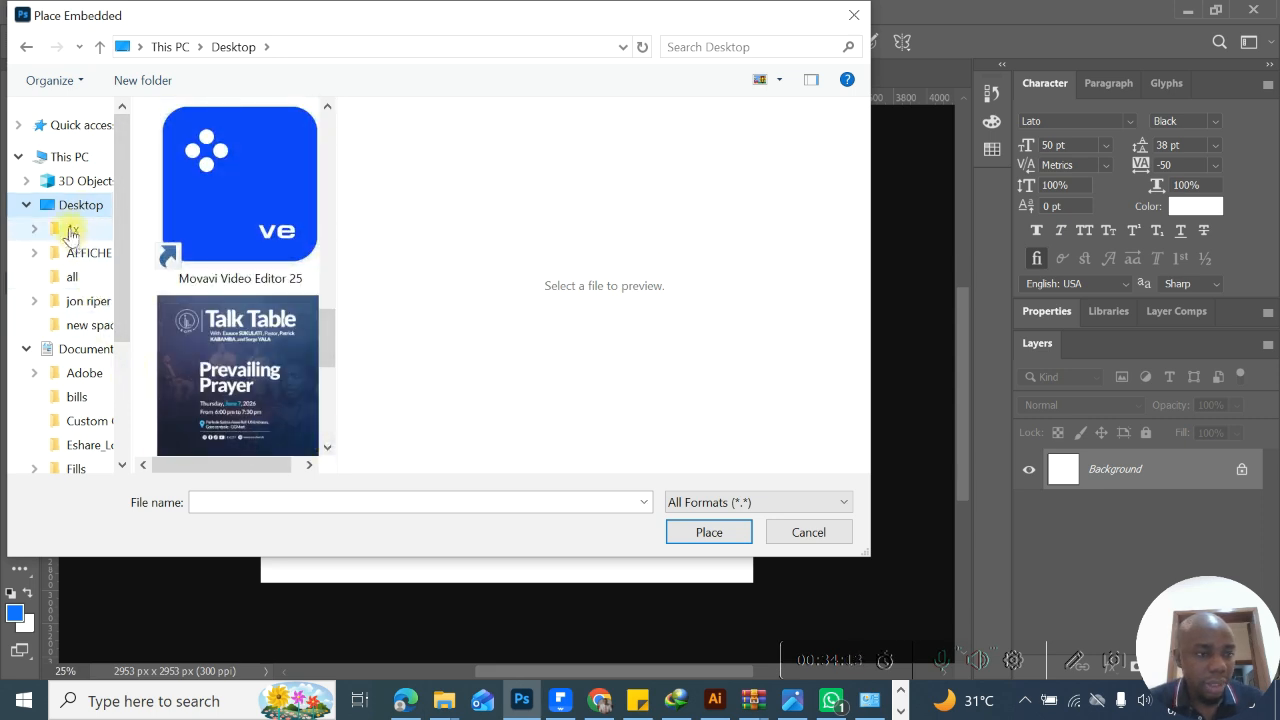
pyautogui.click(30, 206)
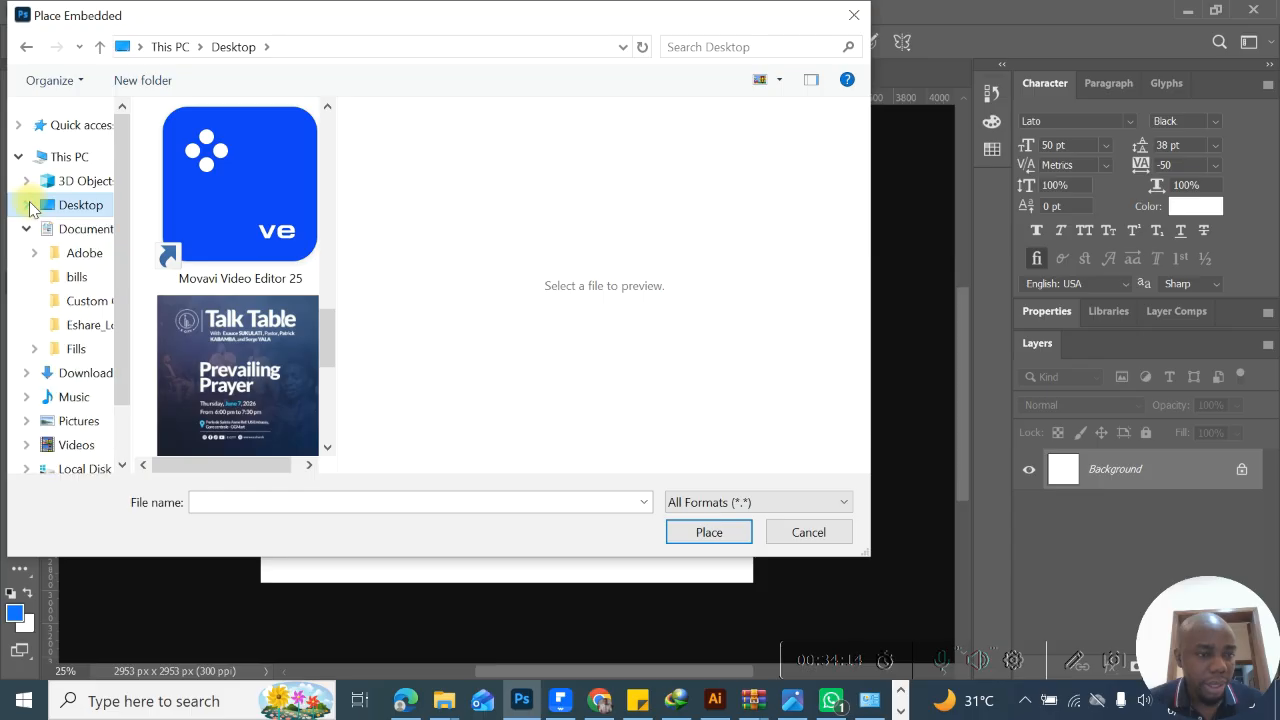
pyautogui.click(76, 421)
pyautogui.scroll(-6, 329, 449)
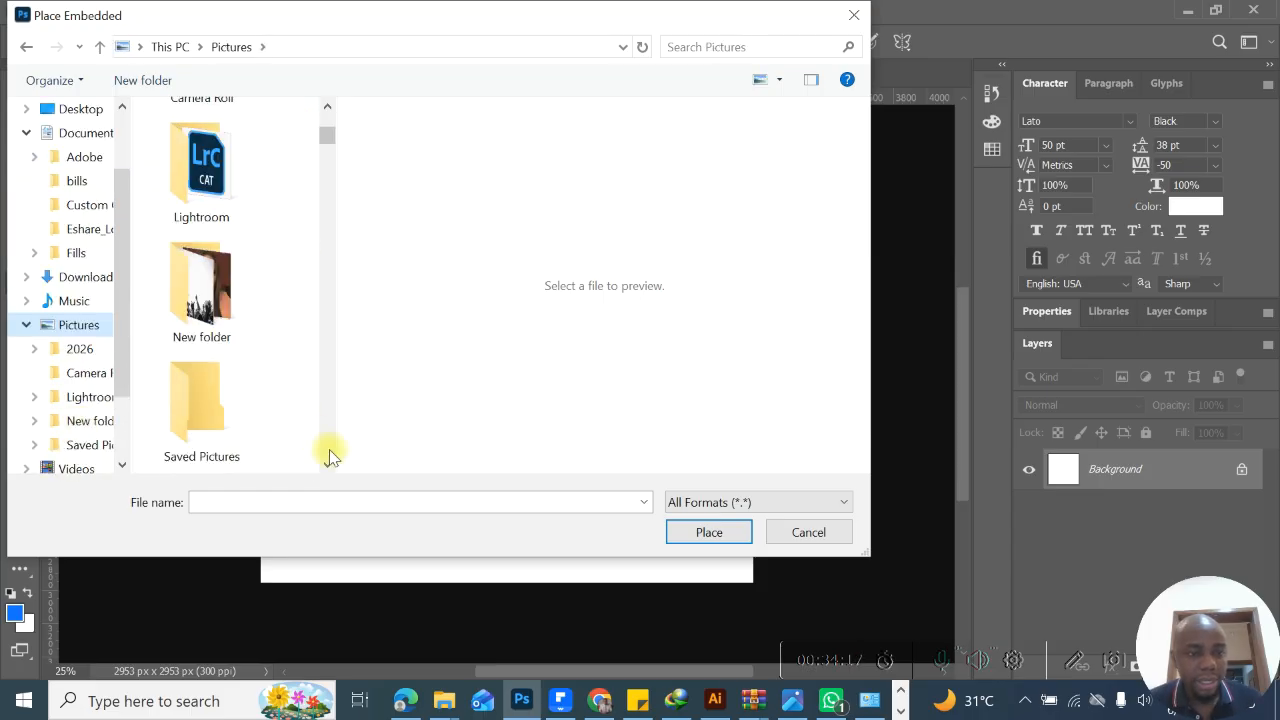
pyautogui.moveTo(323, 149); pyautogui.dragTo(325, 200)
pyautogui.click(205, 224)
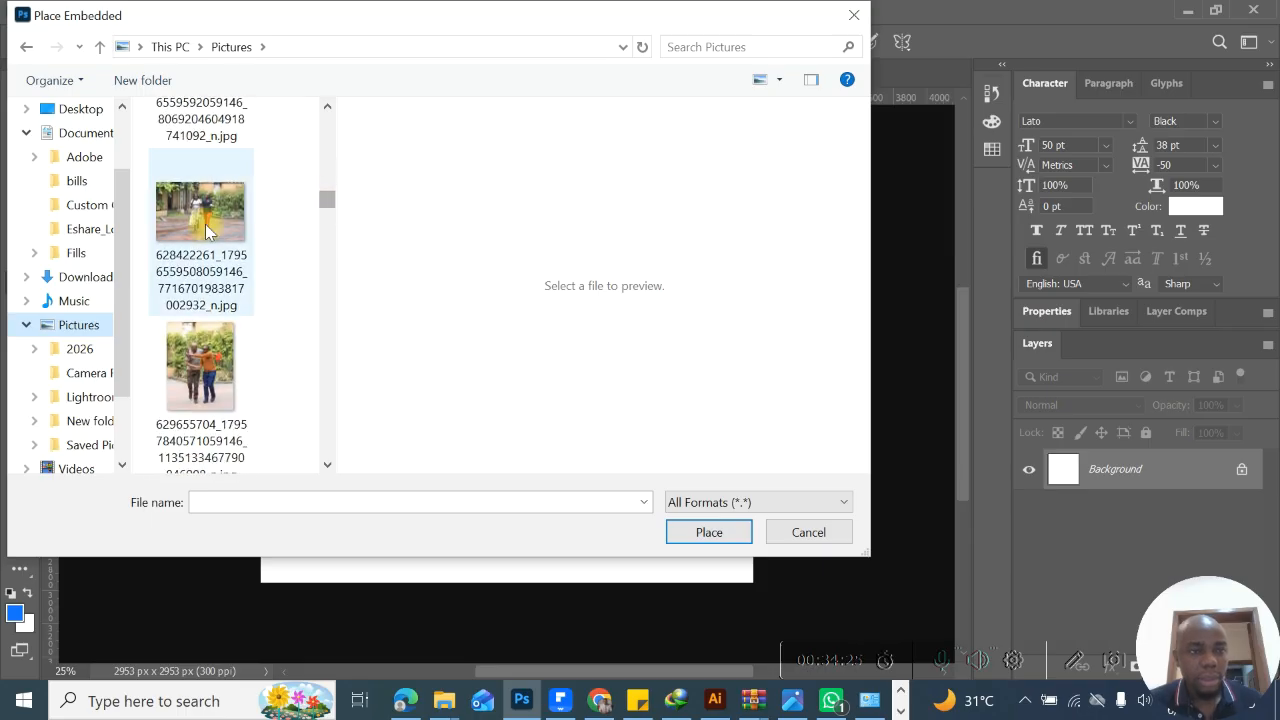
pyautogui.doubleClick(205, 224)
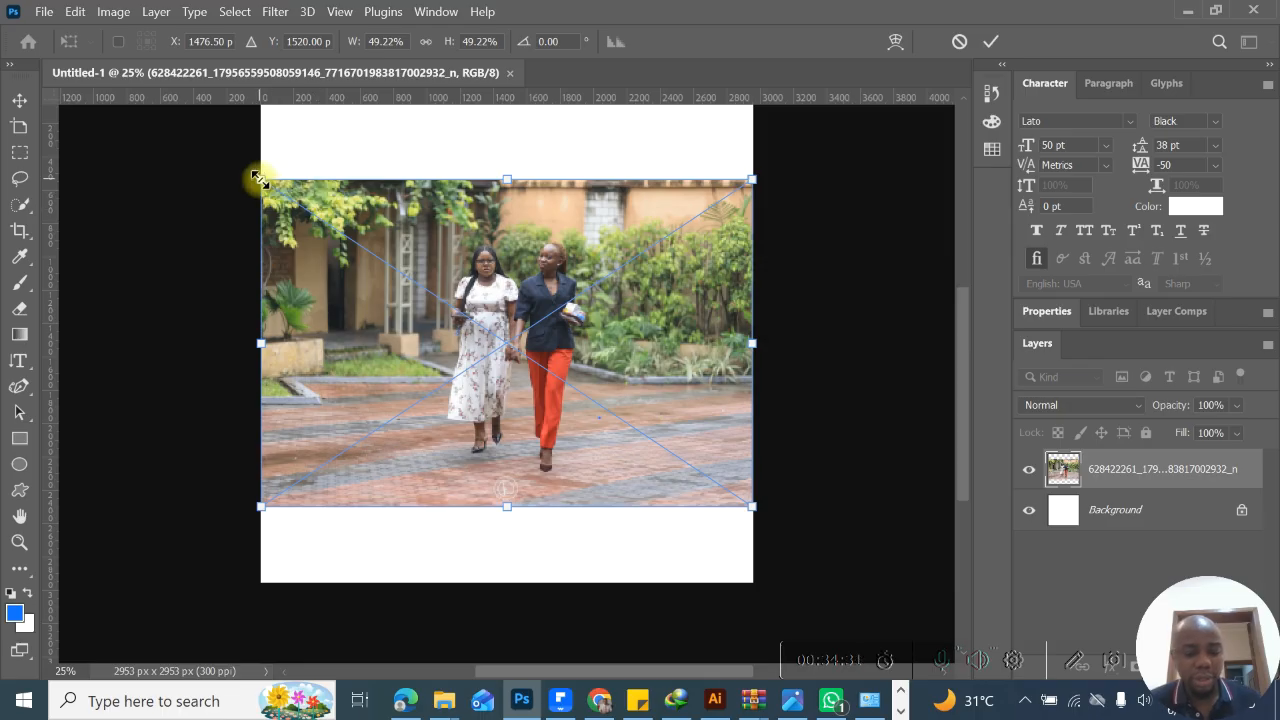
# - Enlarge the placed photo to about 73% so it spans the canvas width, apply it, and move it slightly upward
pyautogui.moveTo(259, 178); pyautogui.dragTo(137, 115)
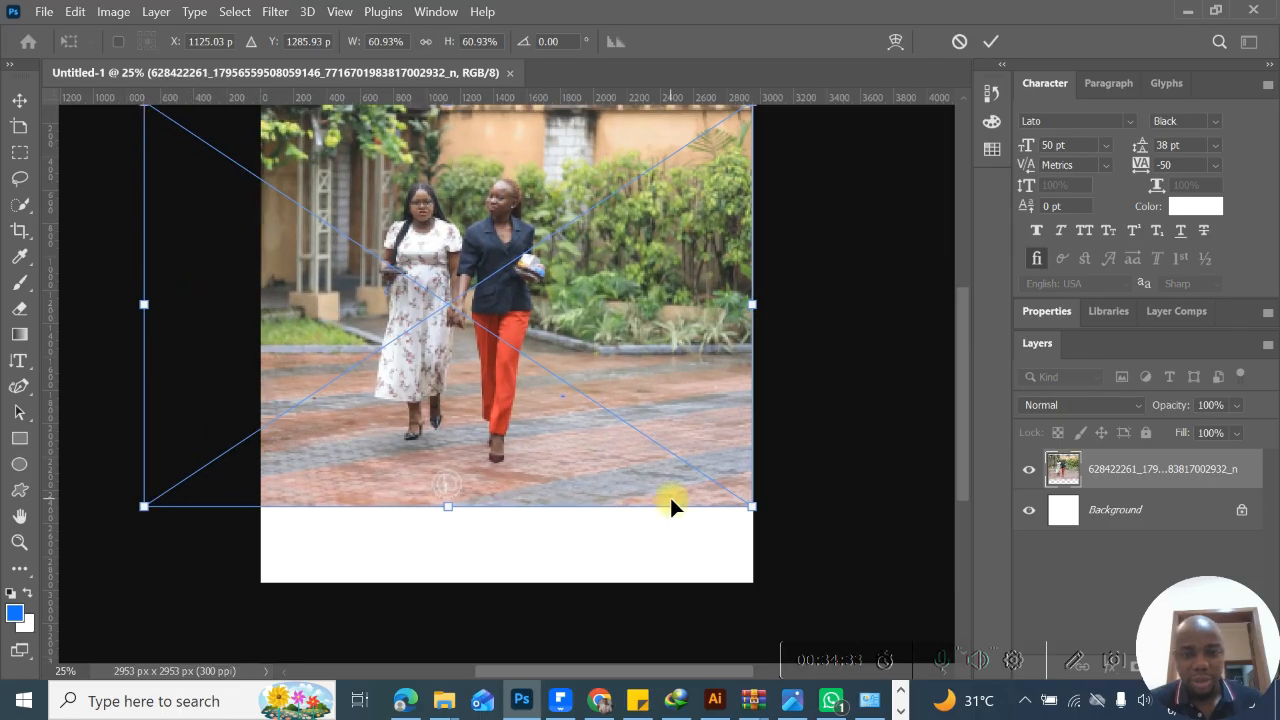
pyautogui.moveTo(754, 506); pyautogui.dragTo(859, 608)
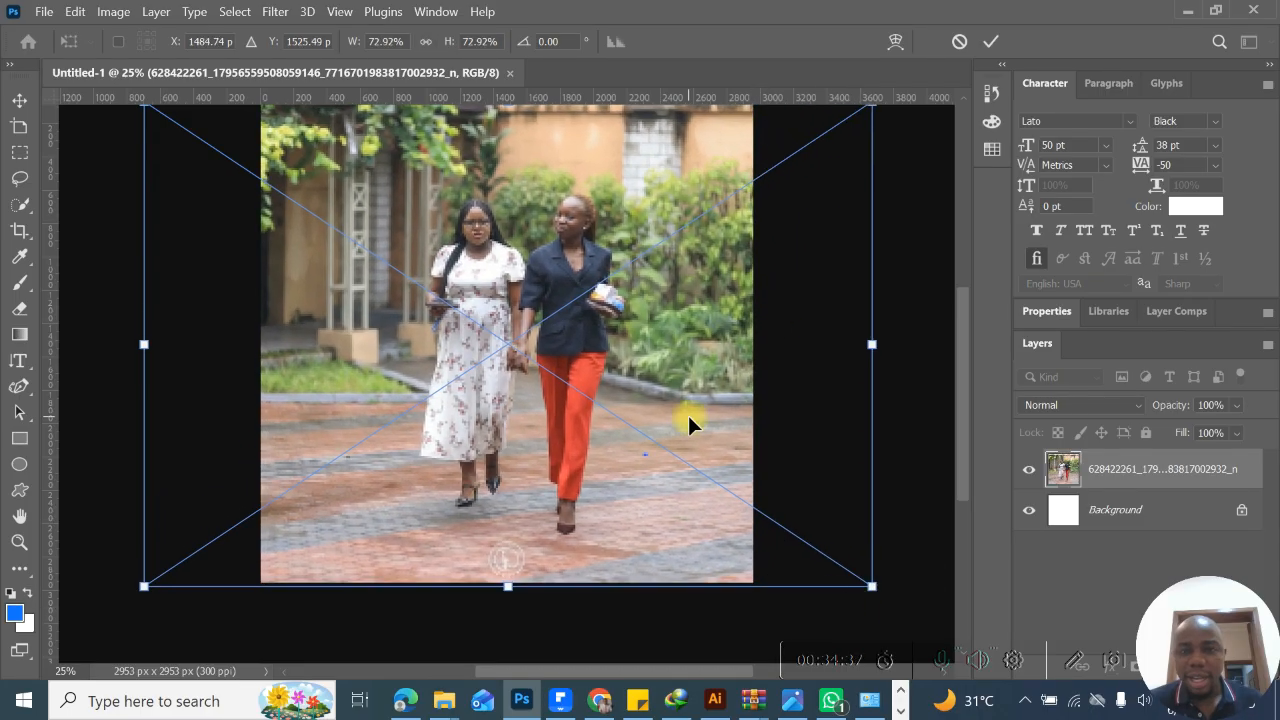
pyautogui.click(993, 42)
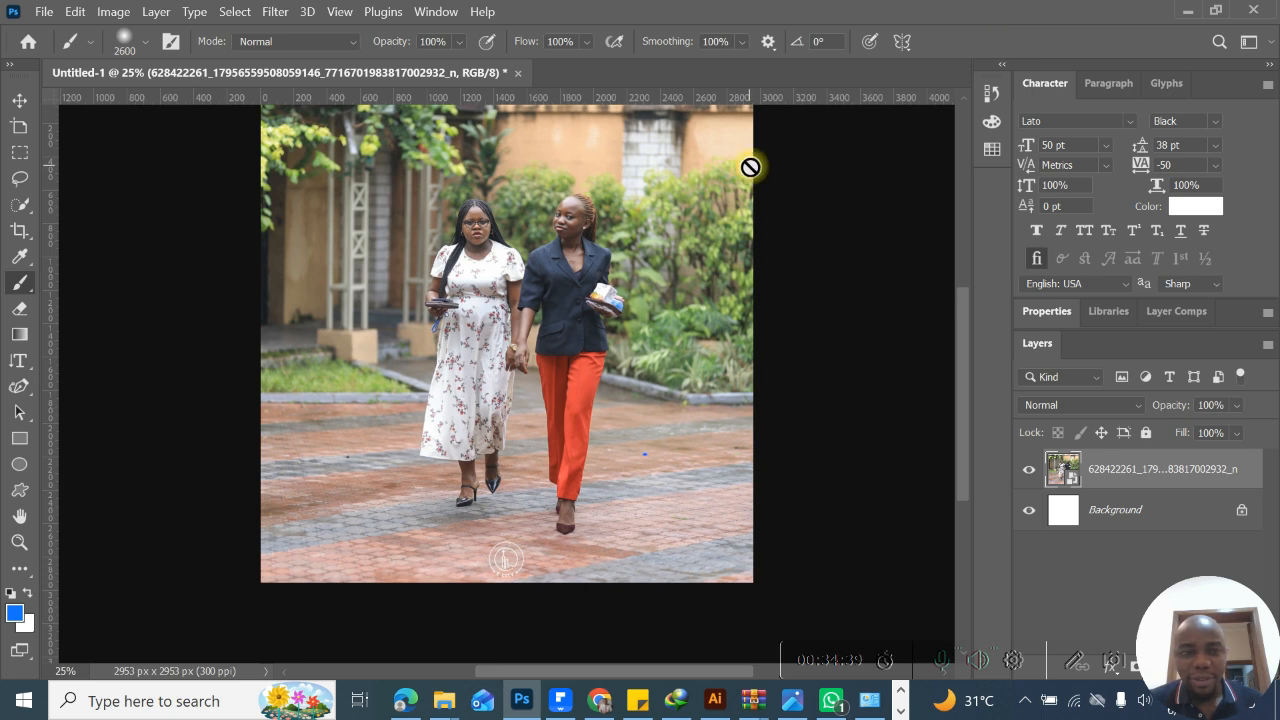
pyautogui.moveTo(967, 395); pyautogui.dragTo(962, 349)
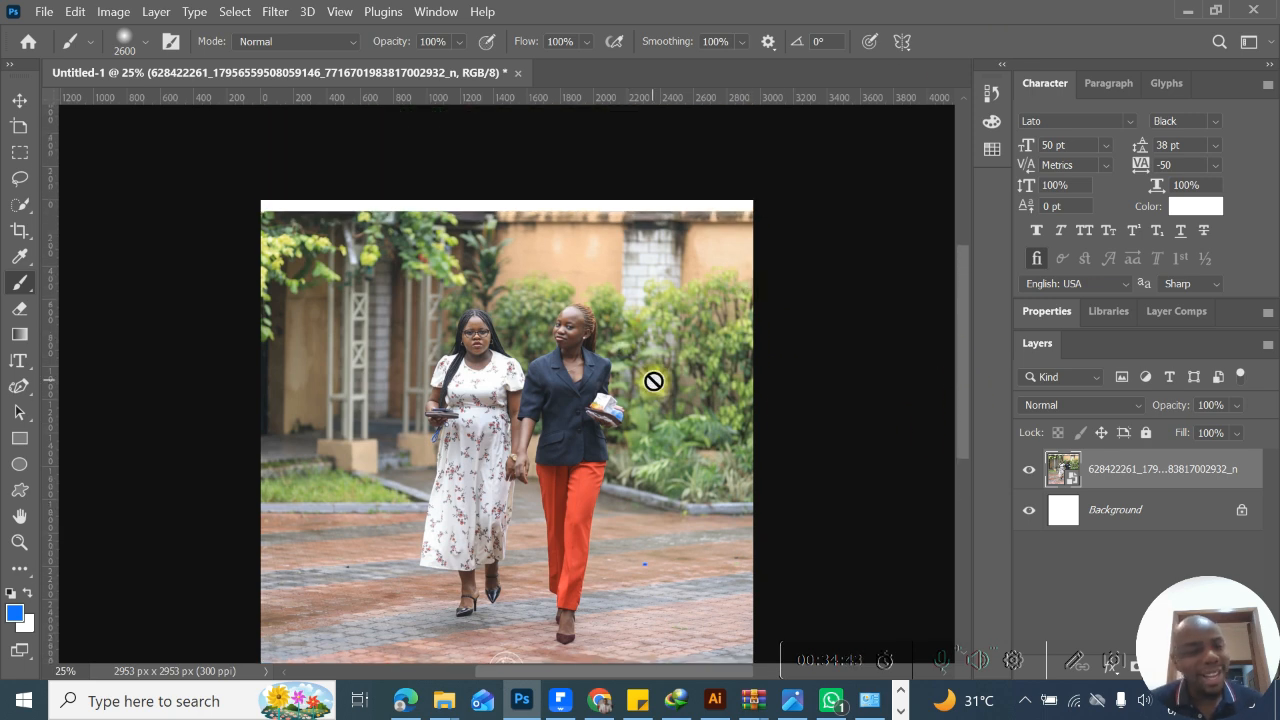
pyautogui.click(19, 100)
pyautogui.moveTo(537, 374); pyautogui.dragTo(556, 362)
# - Free Transform the photo to about 80%, apply it, and shift it slightly sideways so it covers the whole canvas
pyautogui.moveTo(965, 319); pyautogui.dragTo(965, 401)
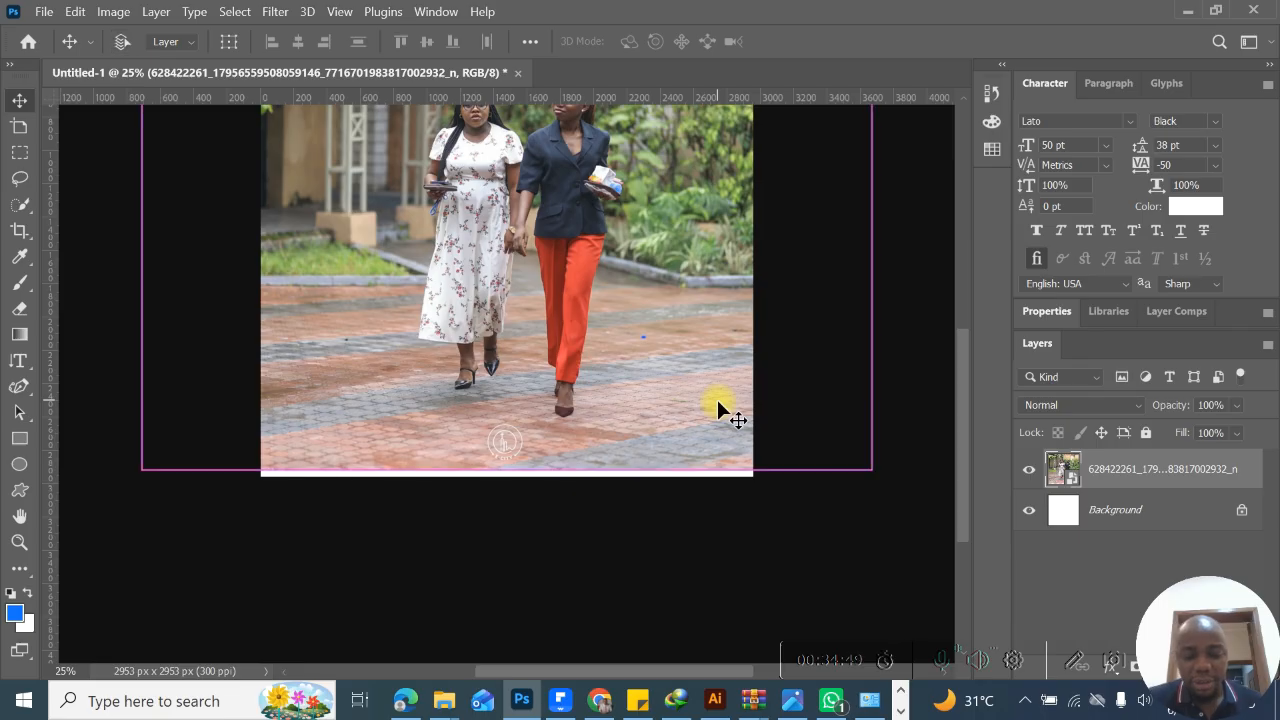
pyautogui.hotkey('ctrl', 't')
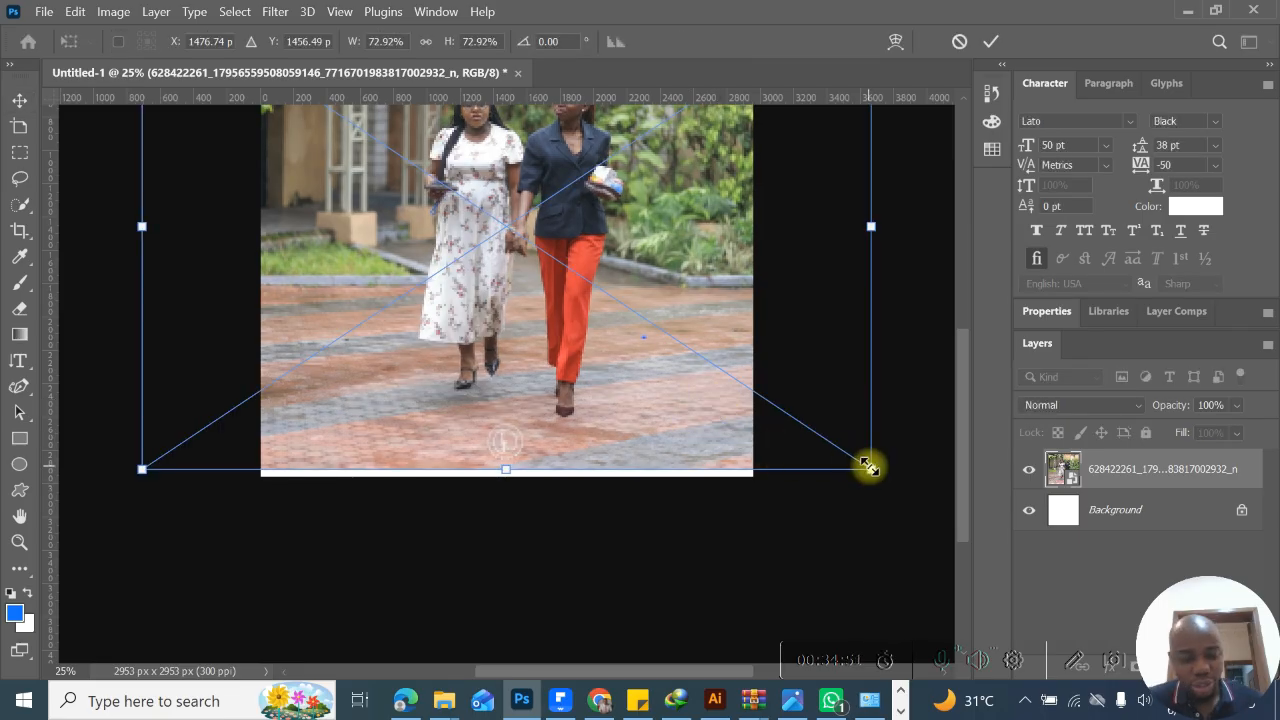
pyautogui.moveTo(875, 469); pyautogui.dragTo(933, 531)
pyautogui.moveTo(969, 445); pyautogui.dragTo(951, 366)
pyautogui.moveTo(588, 372); pyautogui.dragTo(556, 363)
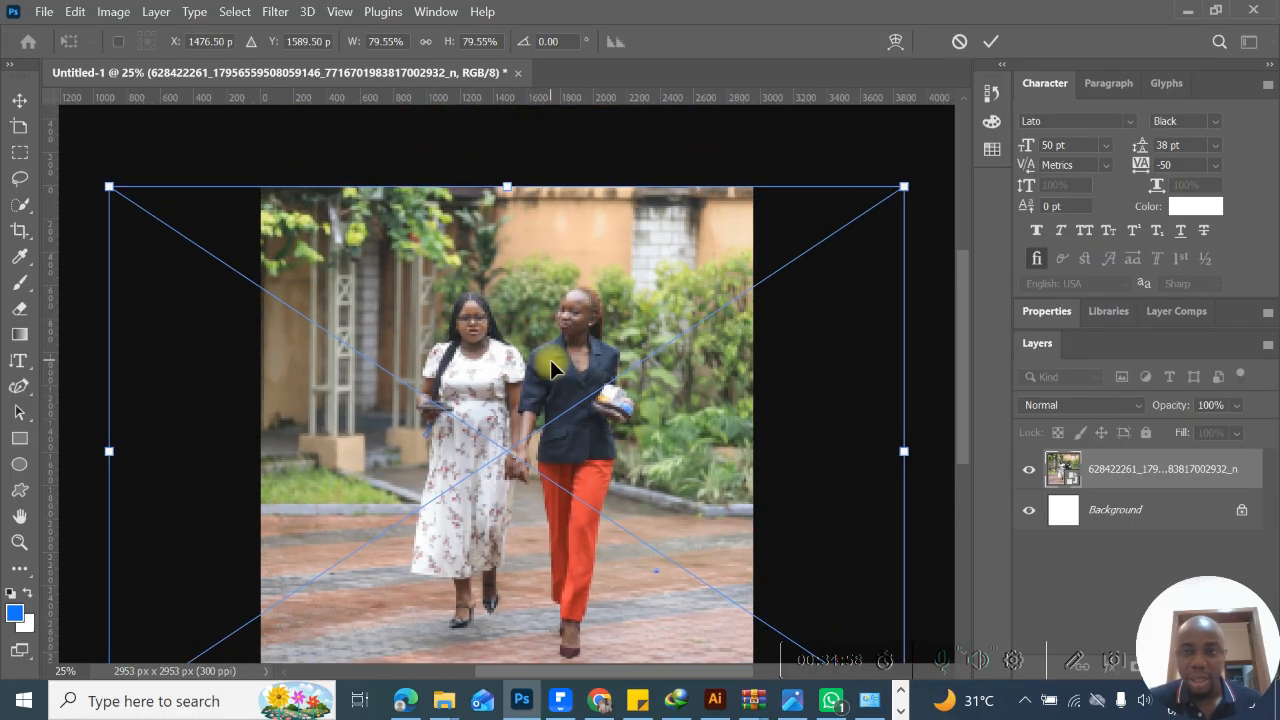
pyautogui.click(992, 42)
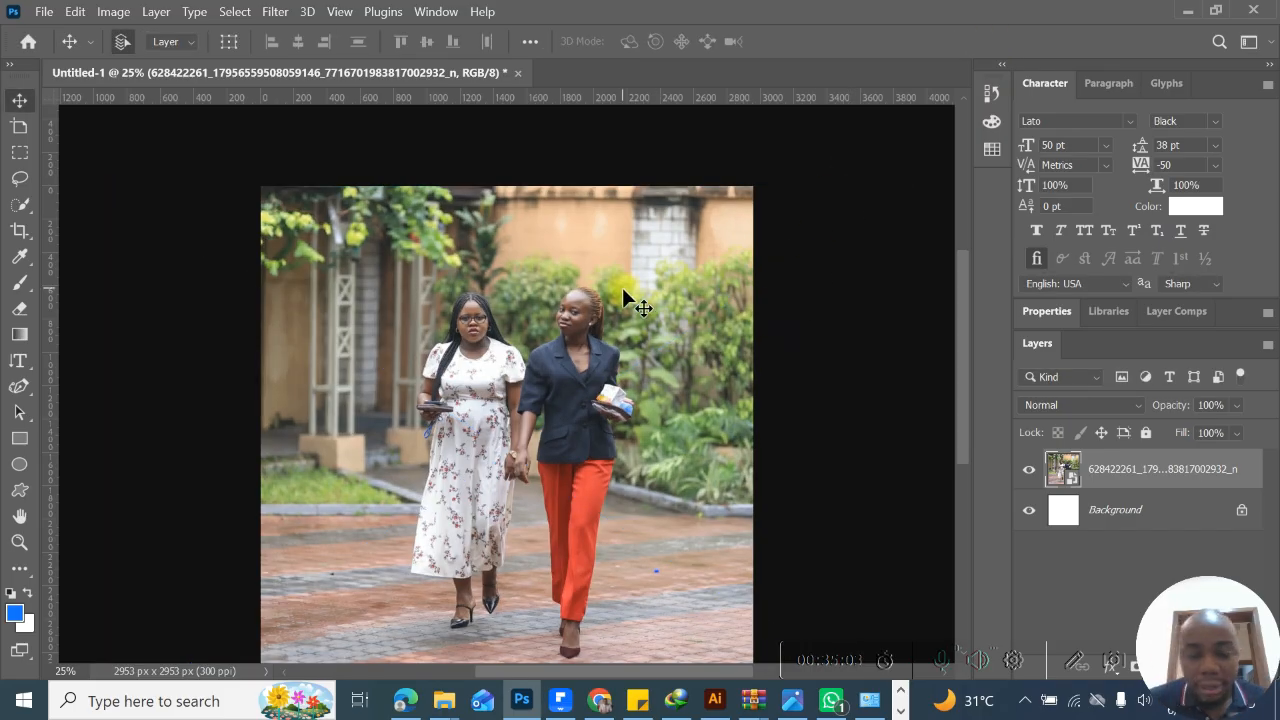
pyautogui.moveTo(622, 288); pyautogui.dragTo(604, 323)
pyautogui.scroll(-2, 966, 277)
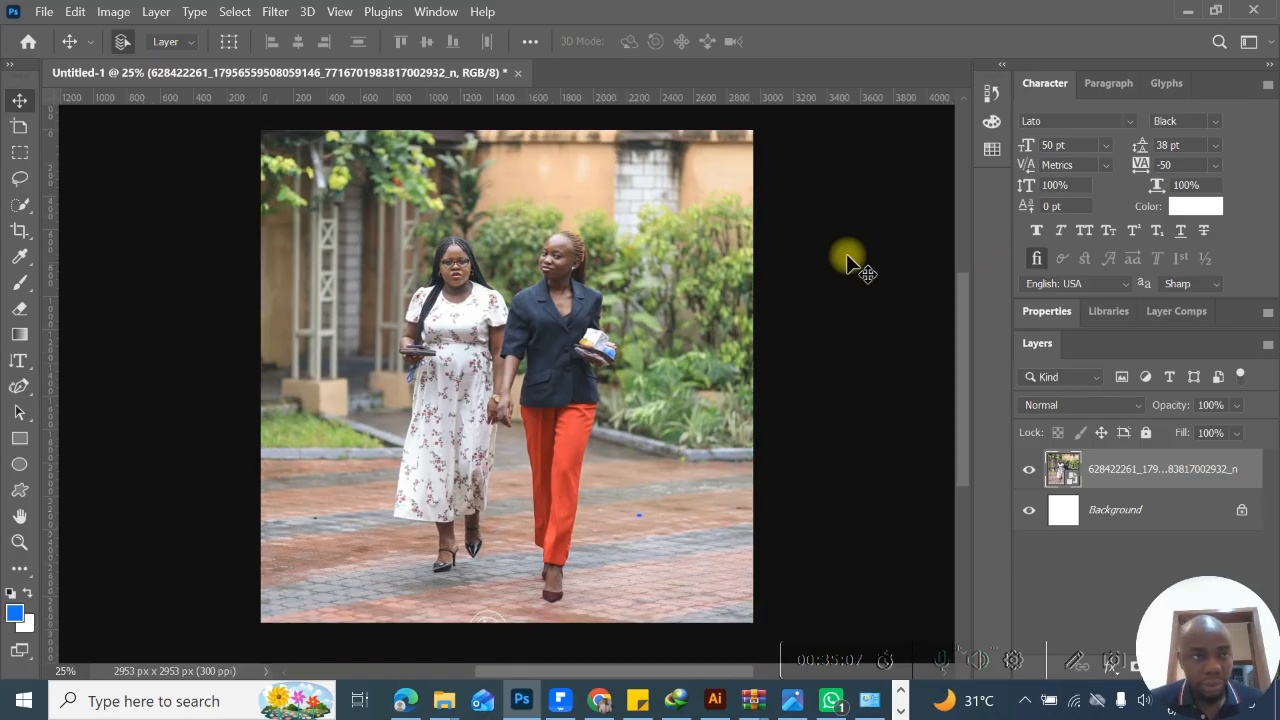
# - Browse the Pictures folder in Place Embedded again and leave without placing another file
pyautogui.click(44, 11)
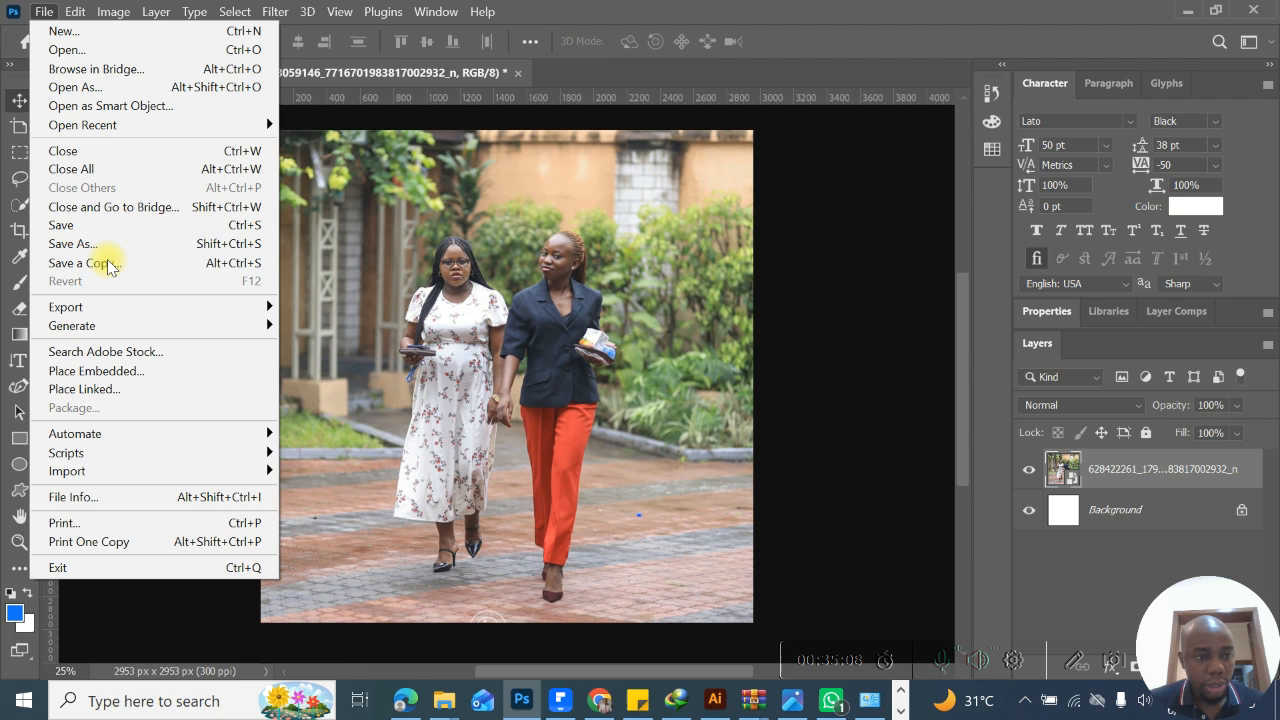
pyautogui.click(118, 372)
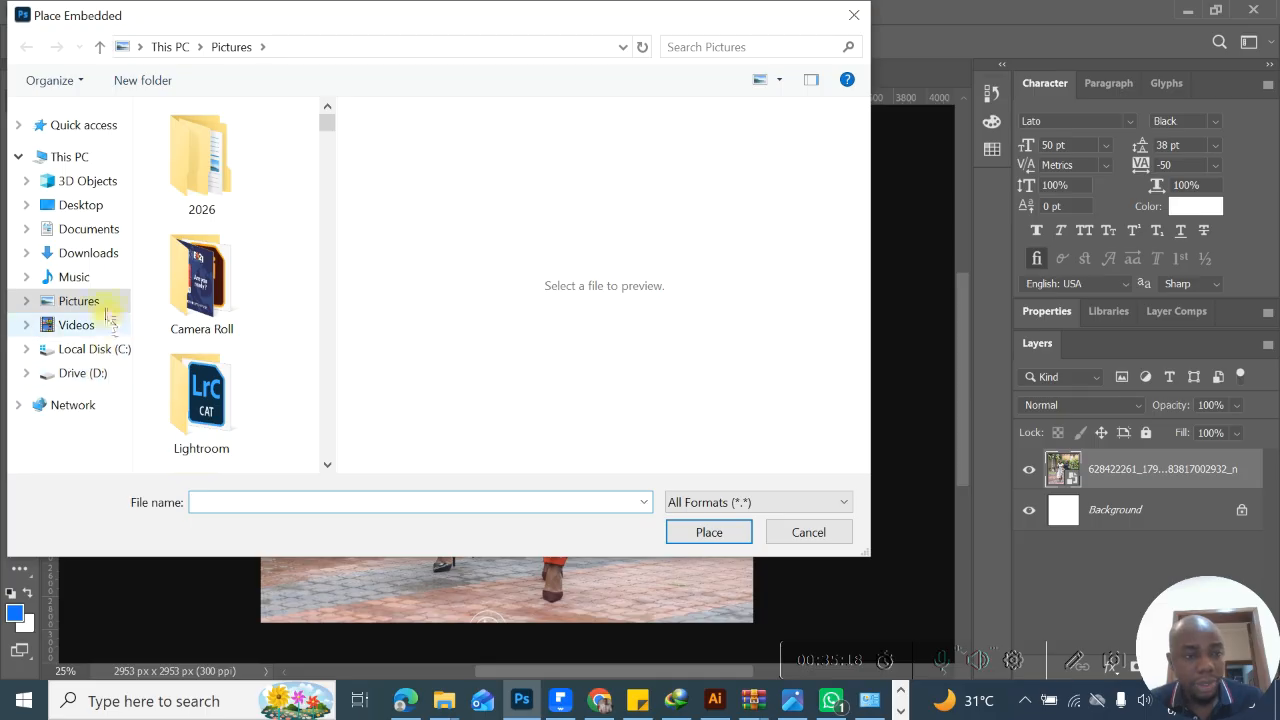
pyautogui.click(103, 305)
pyautogui.moveTo(325, 122); pyautogui.dragTo(331, 296)
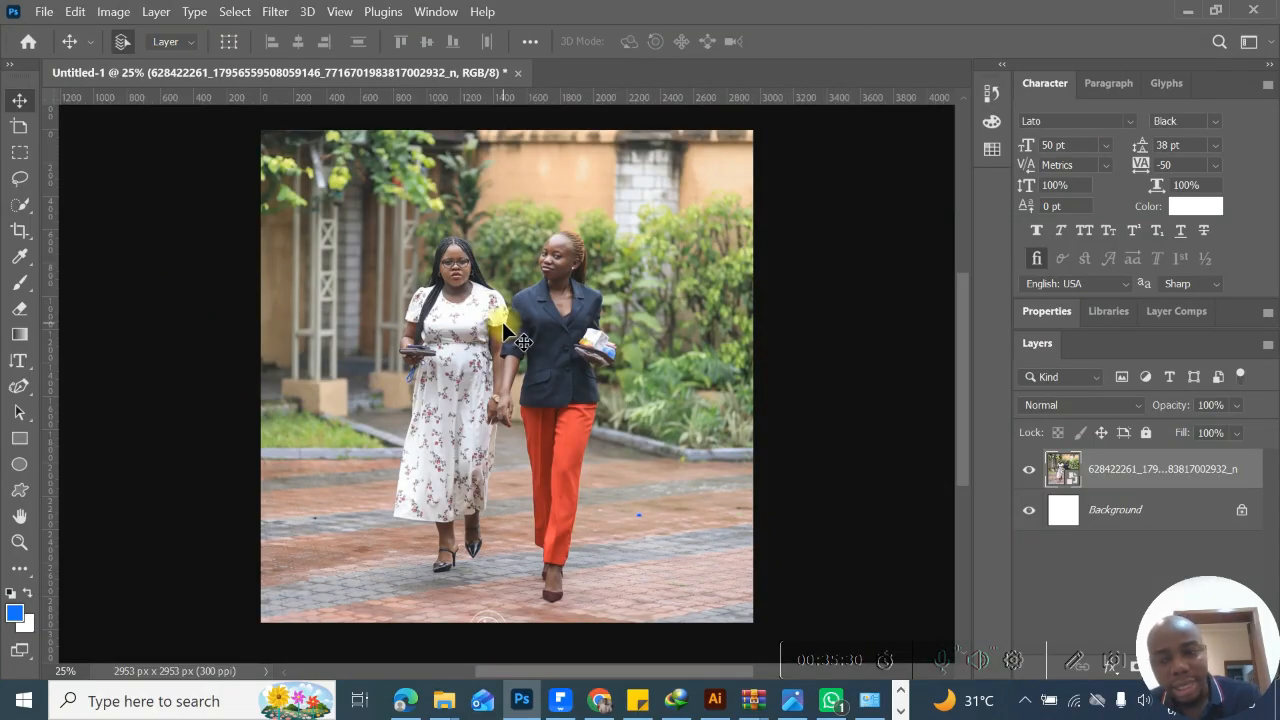
pyautogui.click(1076, 664)
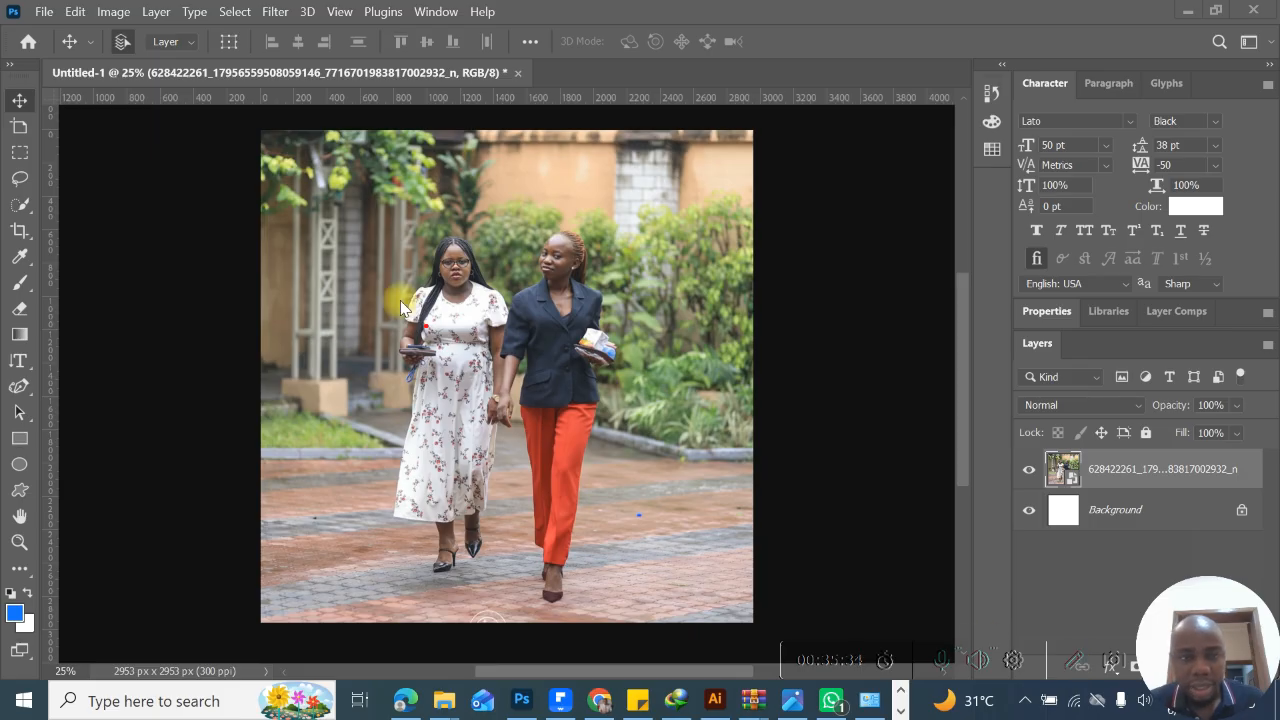
pyautogui.moveTo(274, 147)
pyautogui.mouseDown()
pyautogui.moveTo(380, 163)
pyautogui.moveTo(678, 142)
pyautogui.moveTo(724, 590)
pyautogui.moveTo(402, 610)
pyautogui.moveTo(296, 582)
pyautogui.moveTo(302, 228)
pyautogui.moveTo(290, 150)
pyautogui.moveTo(310, 158)
pyautogui.moveTo(268, 178)
pyautogui.moveTo(835, 208)
pyautogui.moveTo(280, 433)
pyautogui.moveTo(281, 469)
pyautogui.moveTo(615, 535)
pyautogui.moveTo(535, 587)
pyautogui.mouseUp()
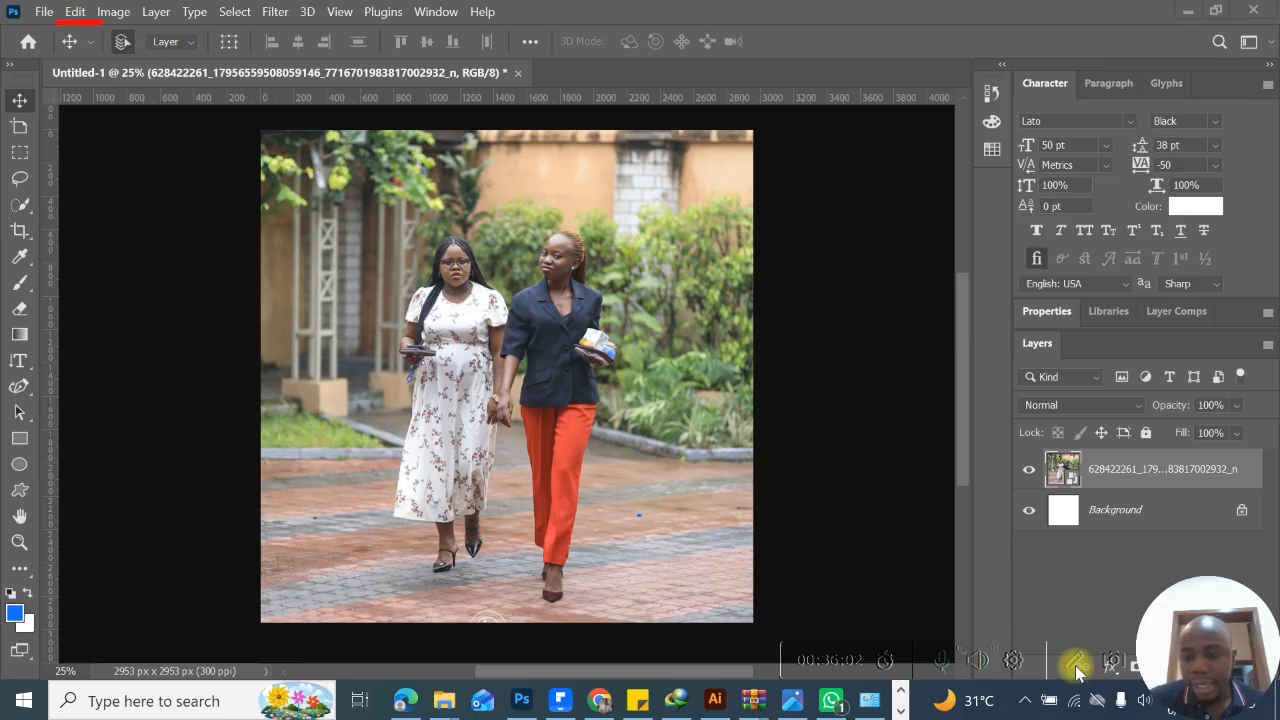
# - Flip the photo layer horizontally with Transform and flip it back to its original orientation
pyautogui.click(80, 13)
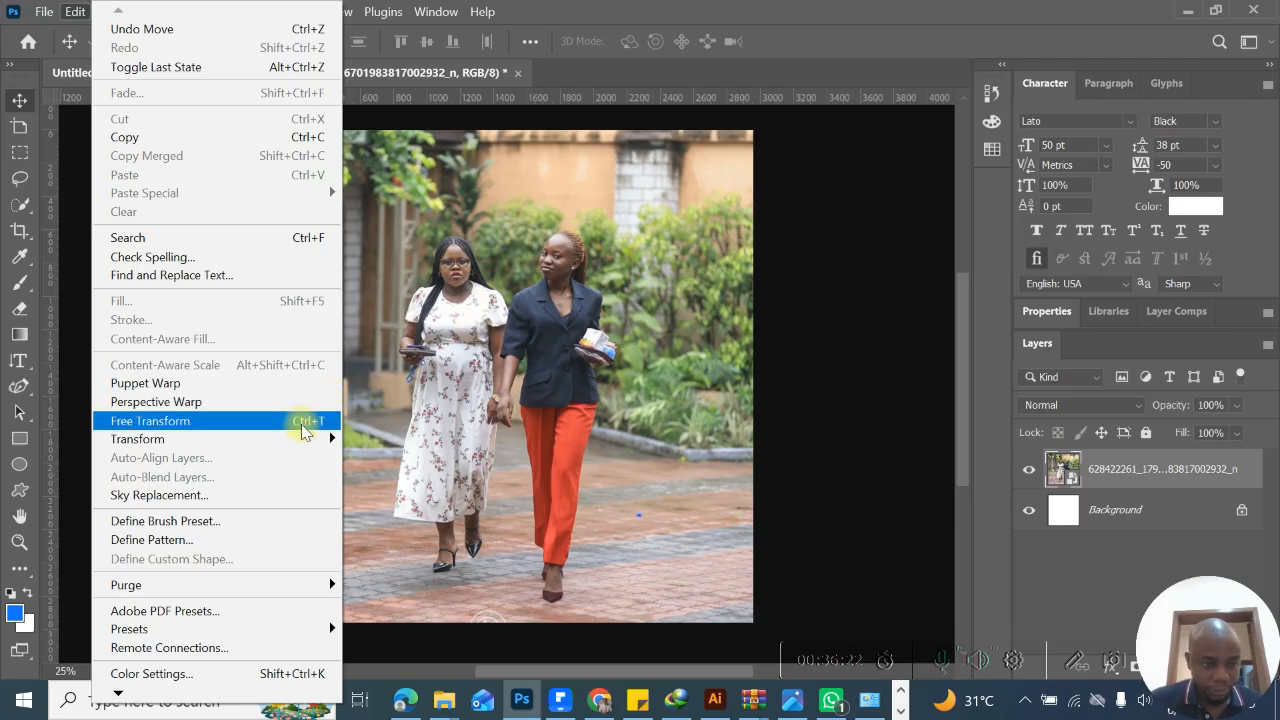
pyautogui.moveTo(303, 447)
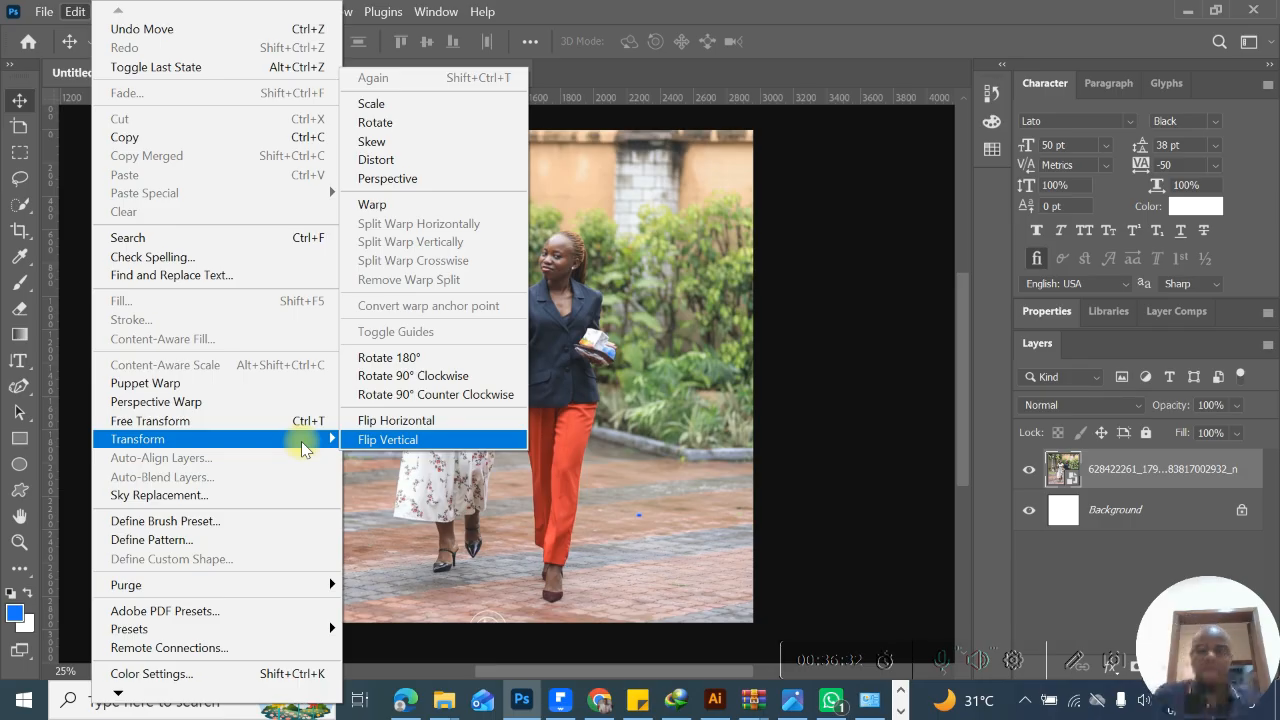
pyautogui.click(366, 424)
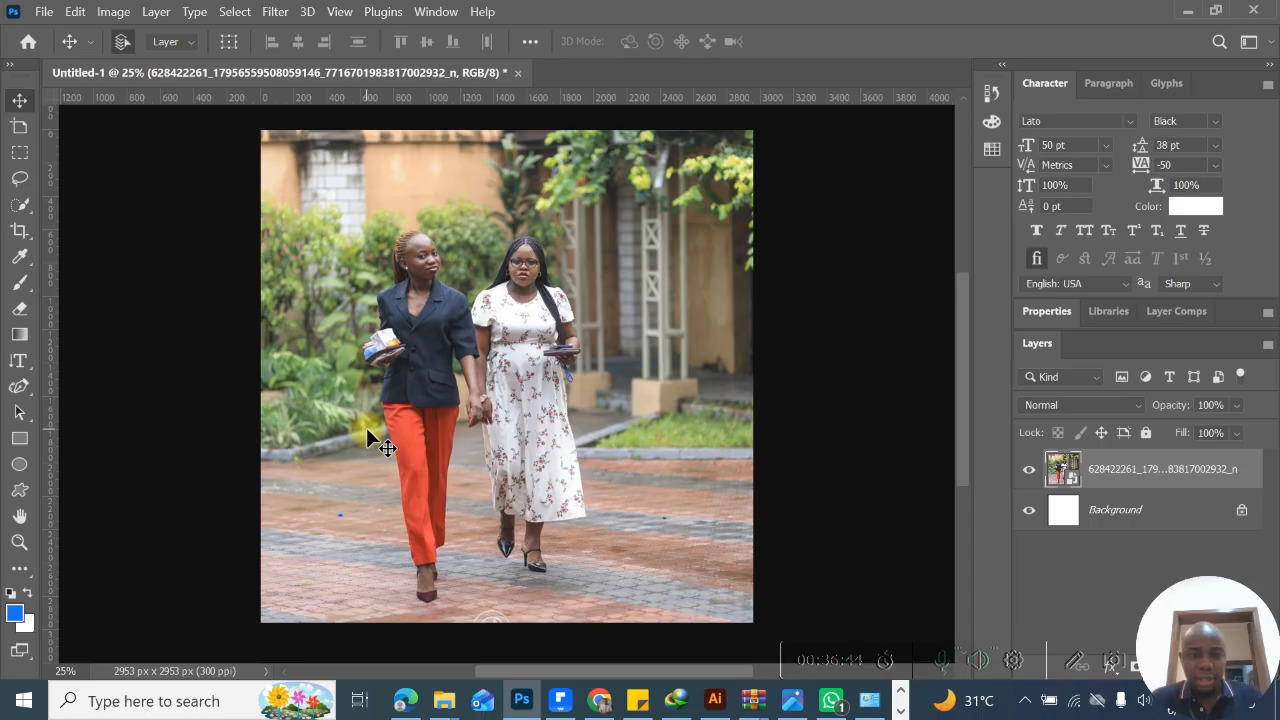
pyautogui.click(75, 11)
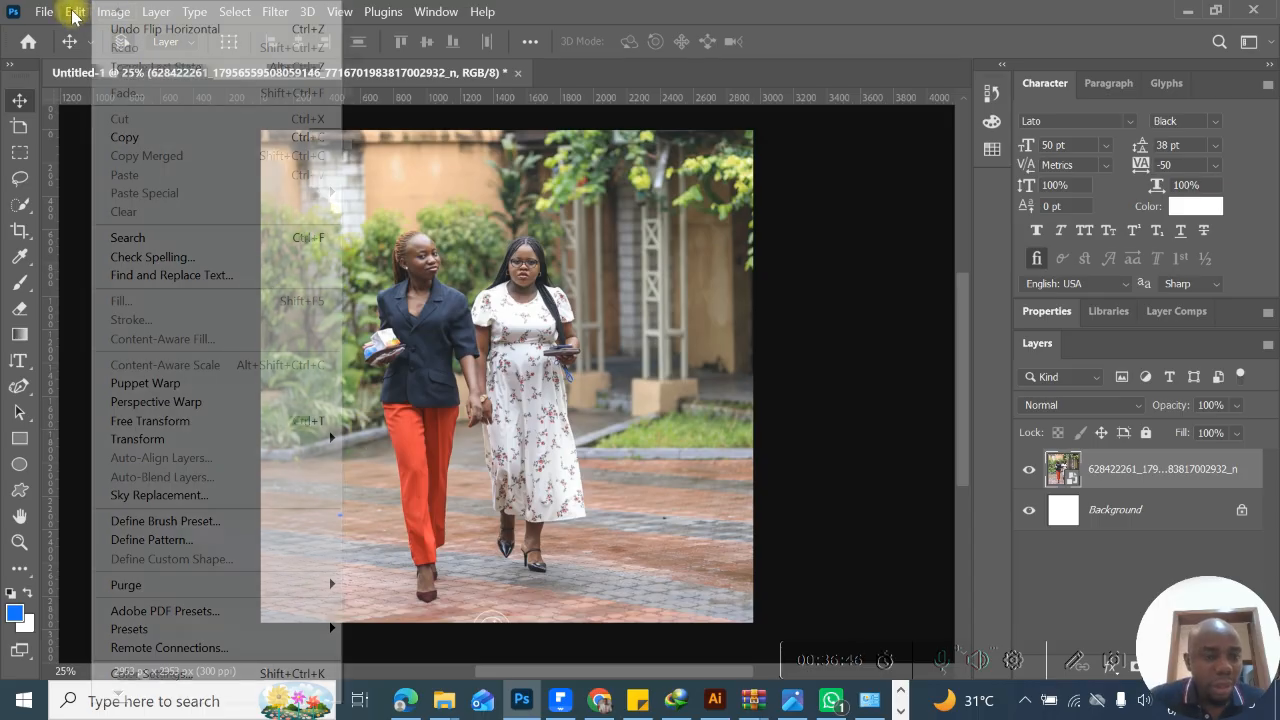
pyautogui.moveTo(170, 445)
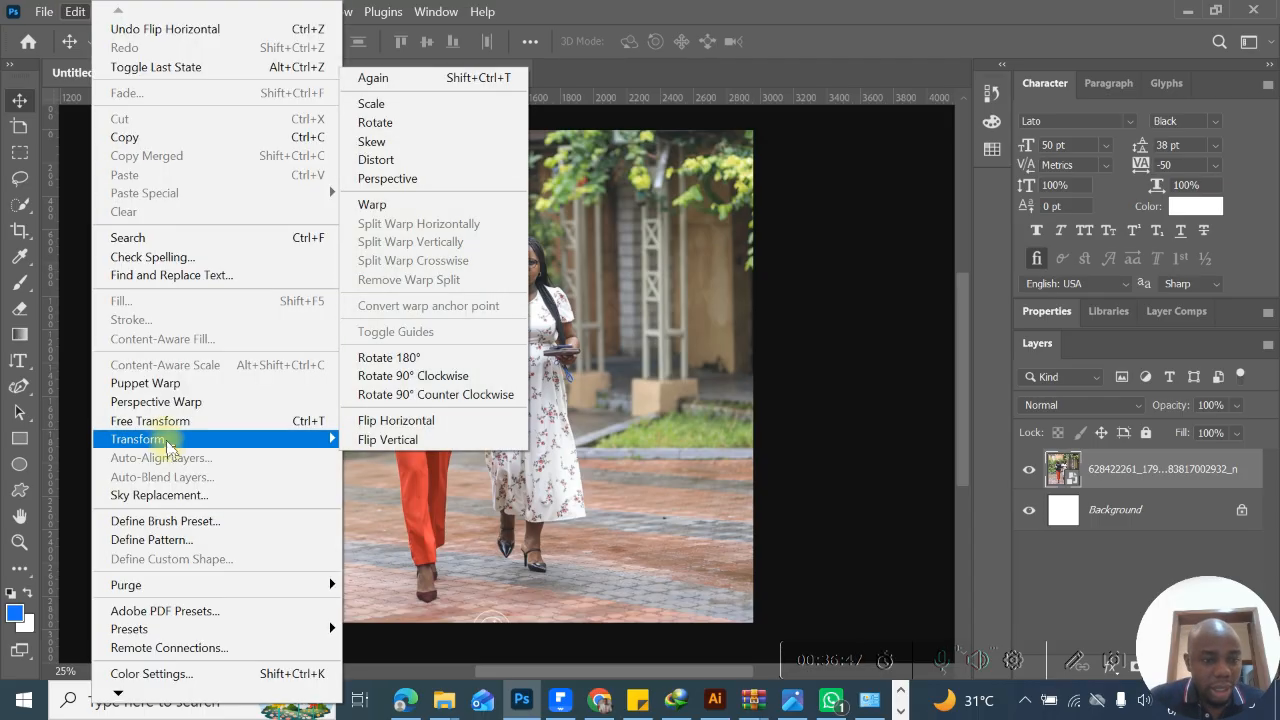
pyautogui.click(399, 420)
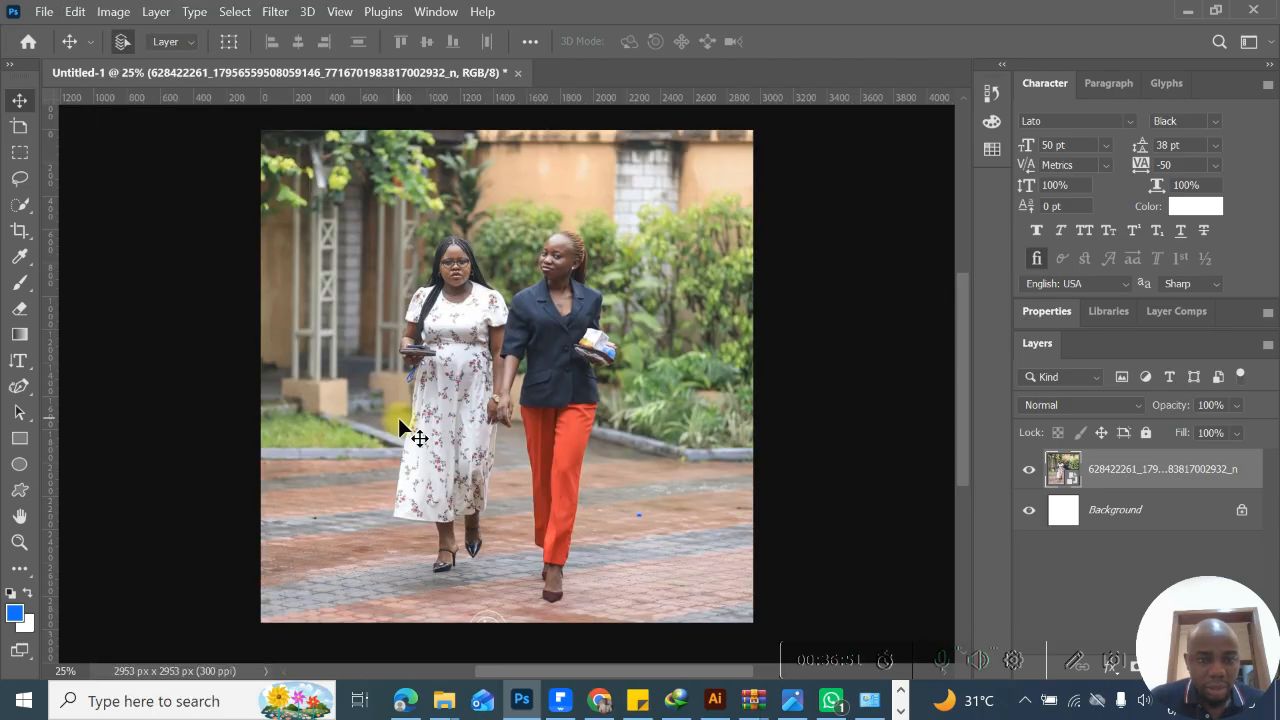
# - Try Puppet Warp on the photo layer by pulling several pins in different directions, and cancel the warp
pyautogui.click(75, 11)
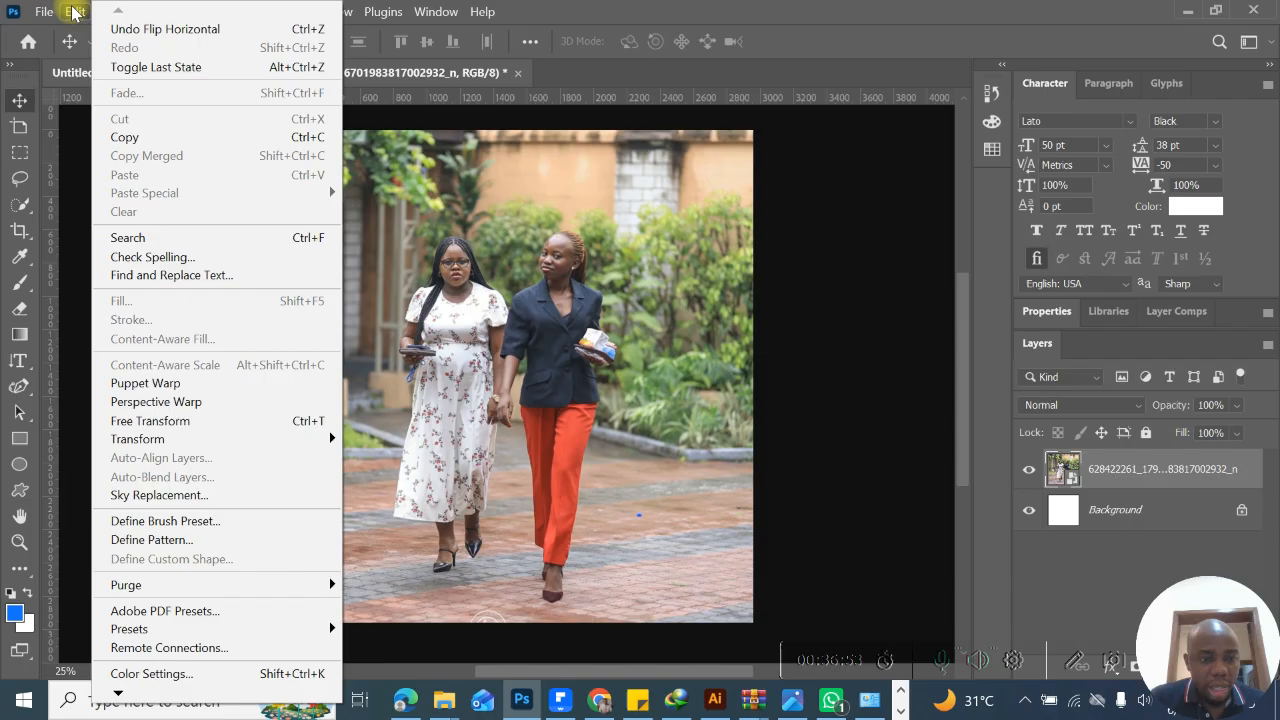
pyautogui.click(194, 382)
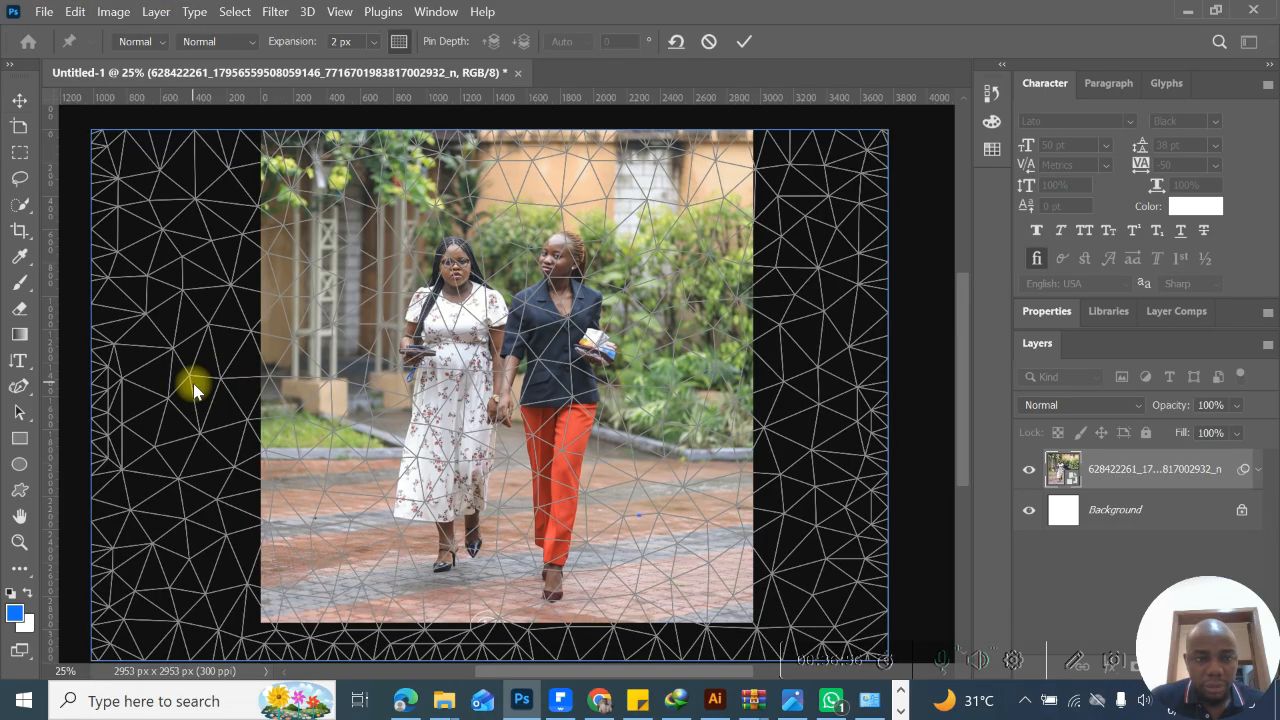
pyautogui.moveTo(408, 246); pyautogui.dragTo(430, 224)
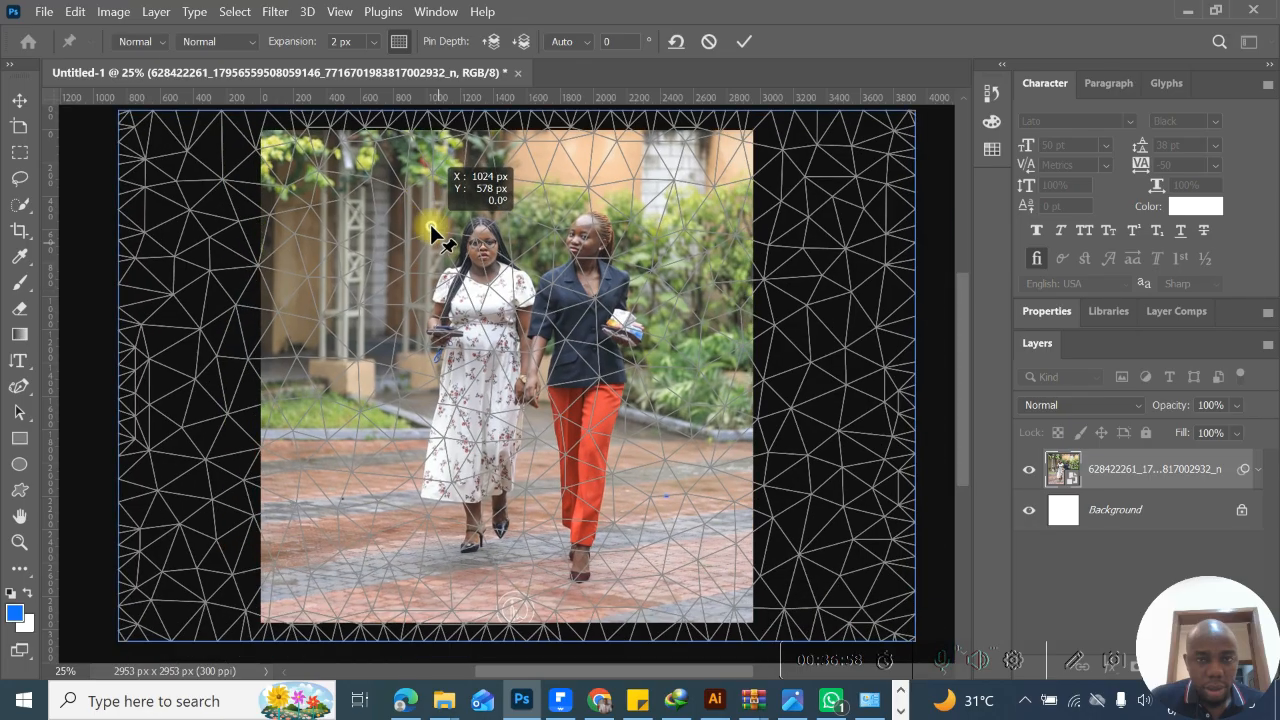
pyautogui.click(553, 197)
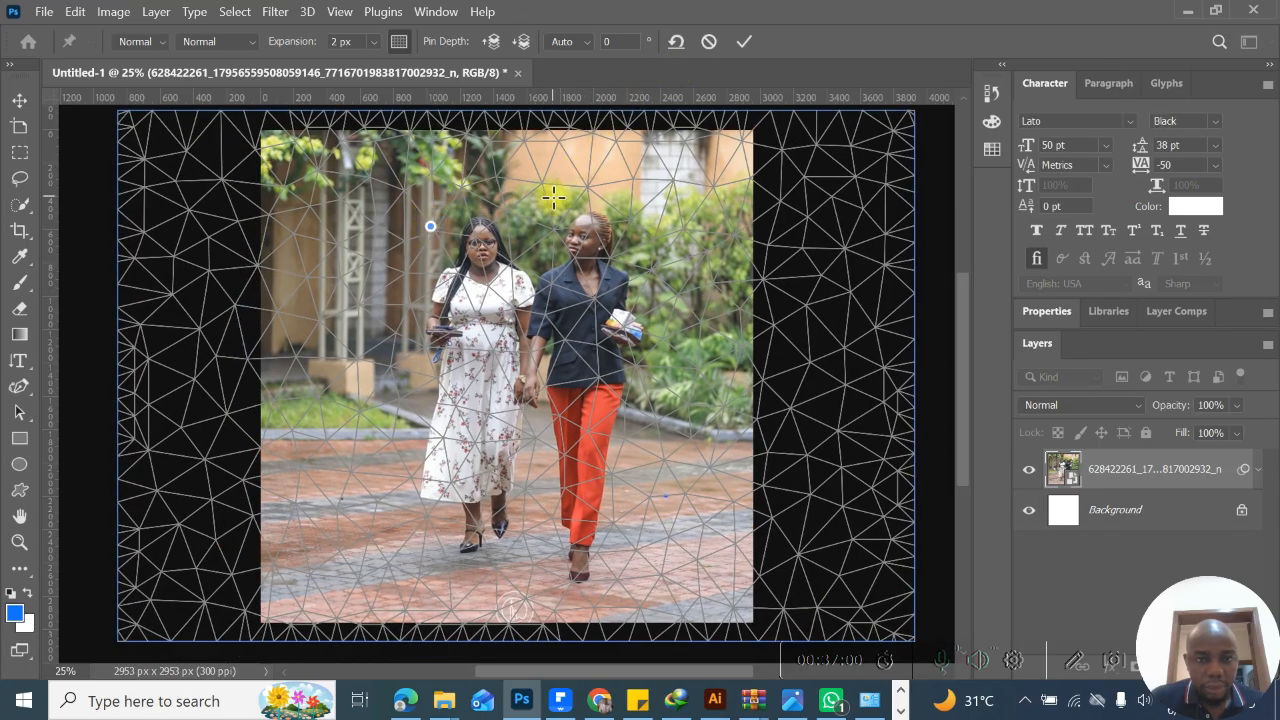
pyautogui.moveTo(562, 193); pyautogui.dragTo(680, 292)
pyautogui.moveTo(379, 290); pyautogui.dragTo(283, 372)
pyautogui.moveTo(371, 187); pyautogui.dragTo(279, 127)
pyautogui.moveTo(716, 273); pyautogui.dragTo(922, 325)
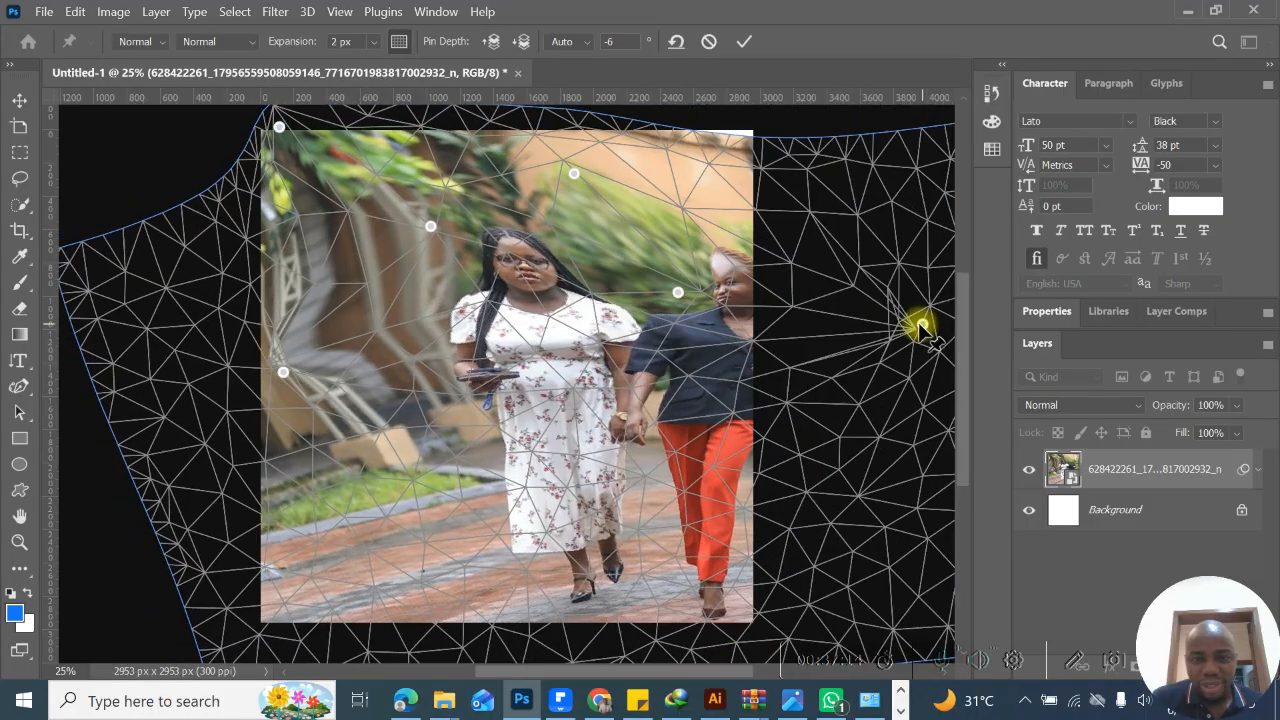
pyautogui.moveTo(622, 410); pyautogui.dragTo(320, 537)
pyautogui.hotkey('ctrl', 'z')
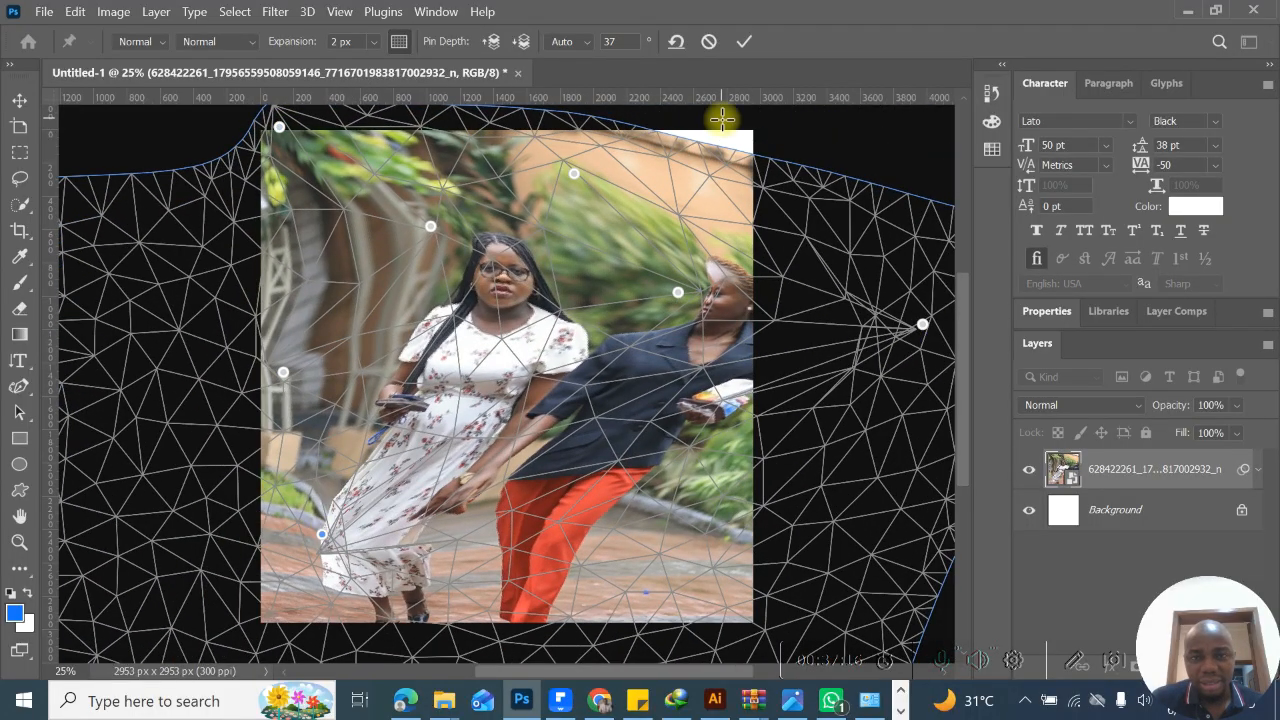
pyautogui.click(708, 42)
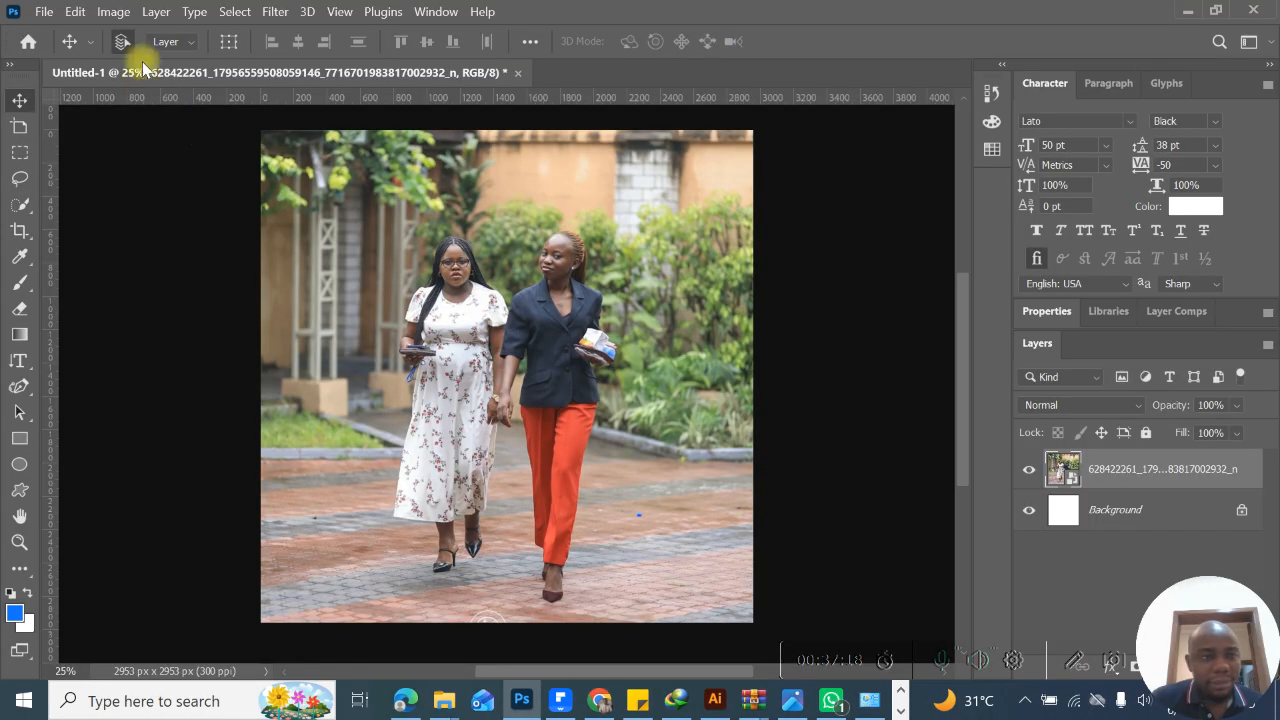
pyautogui.click(76, 12)
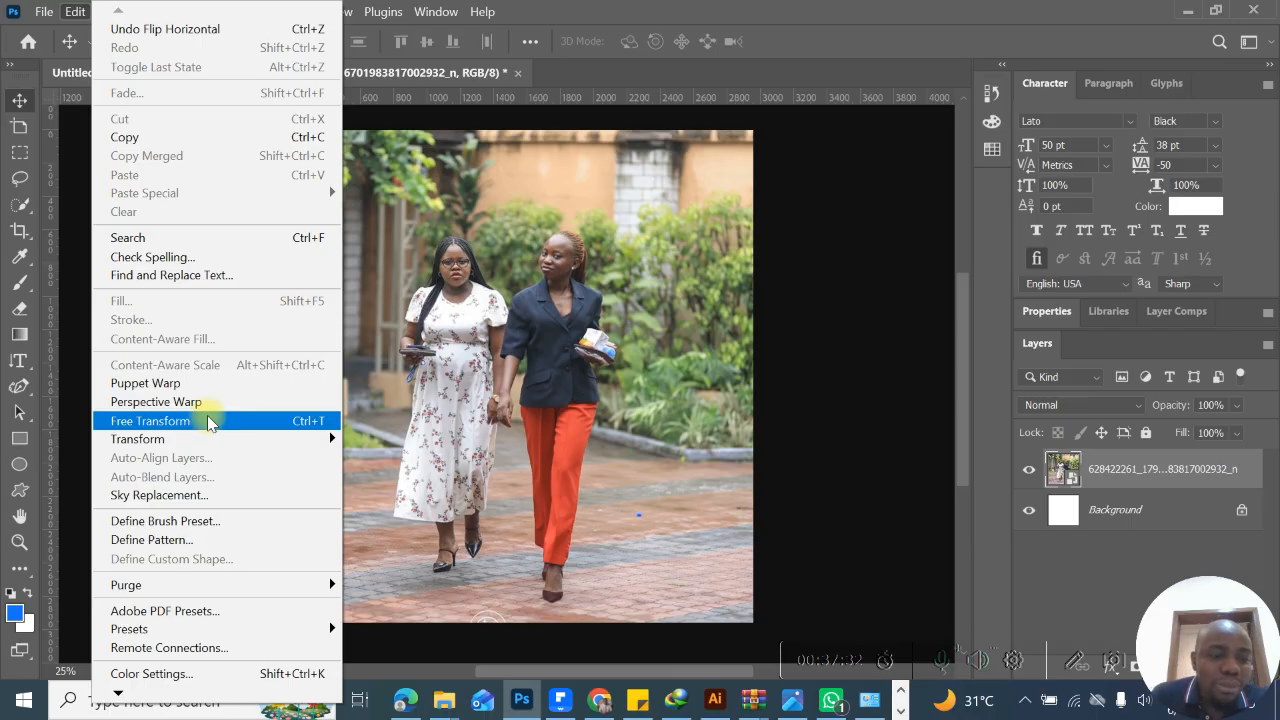
pyautogui.moveTo(215, 592)
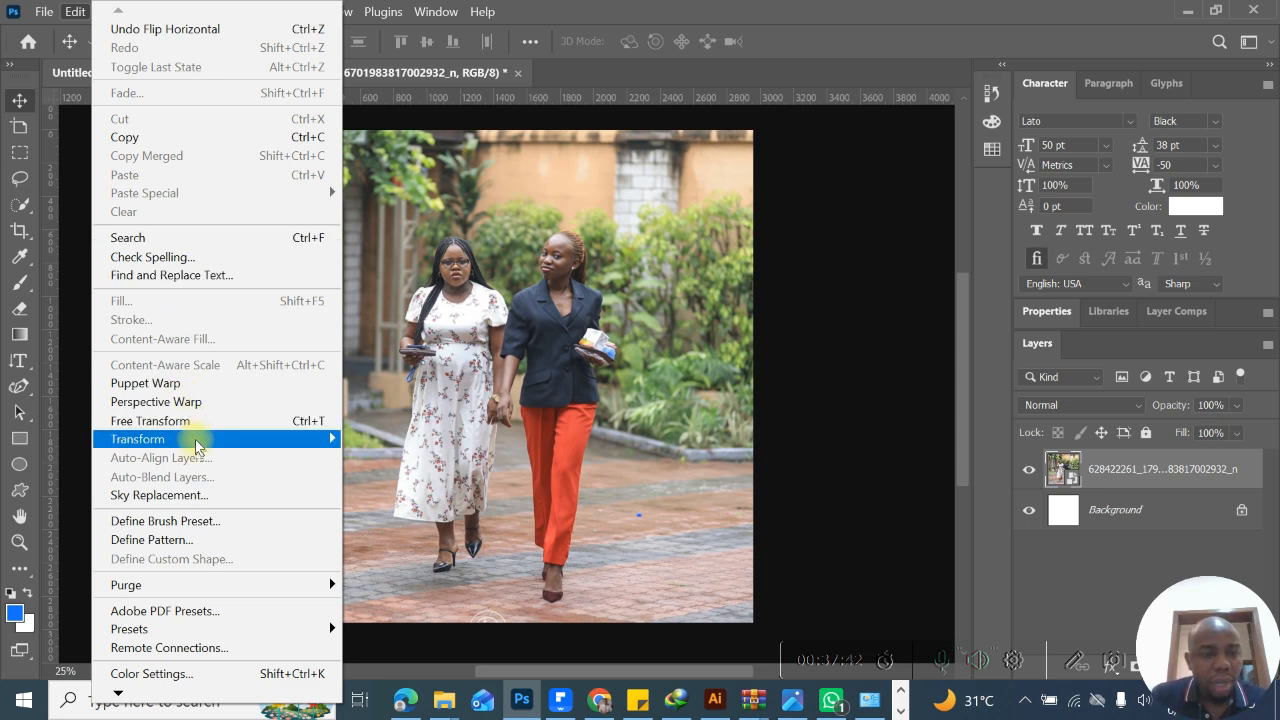
pyautogui.click(587, 7)
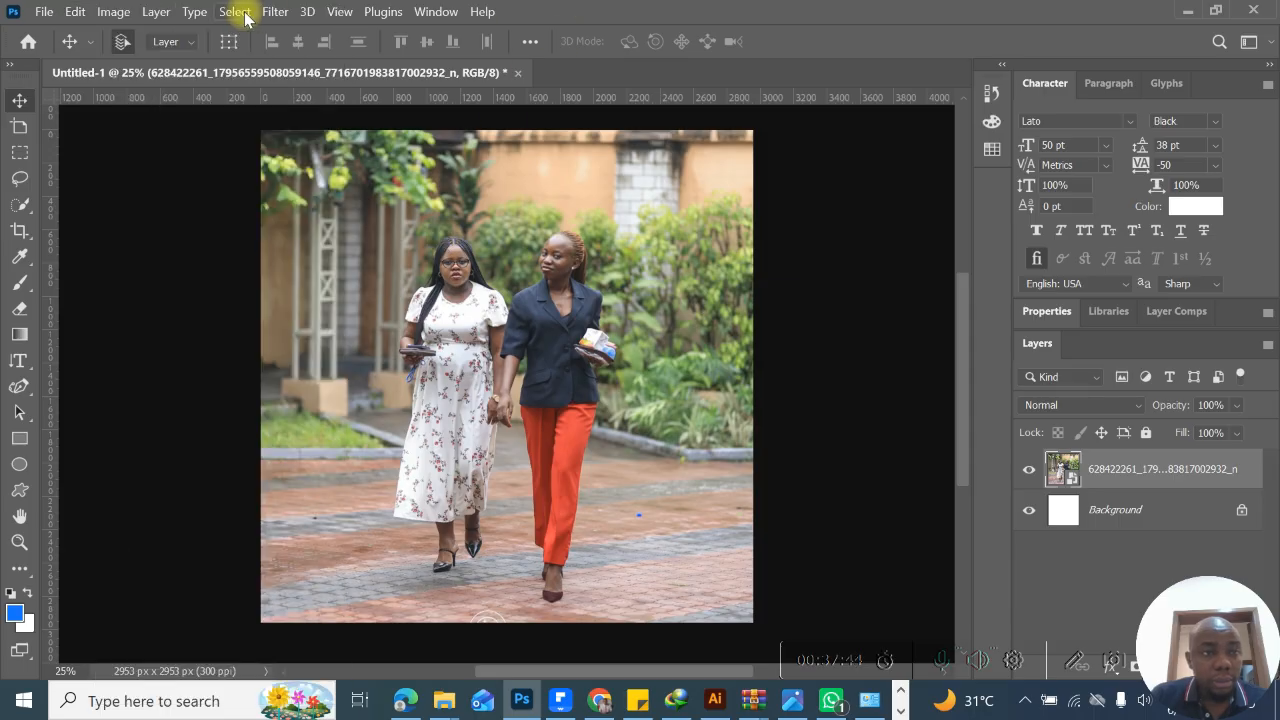
pyautogui.click(114, 11)
pyautogui.moveTo(44, 12)
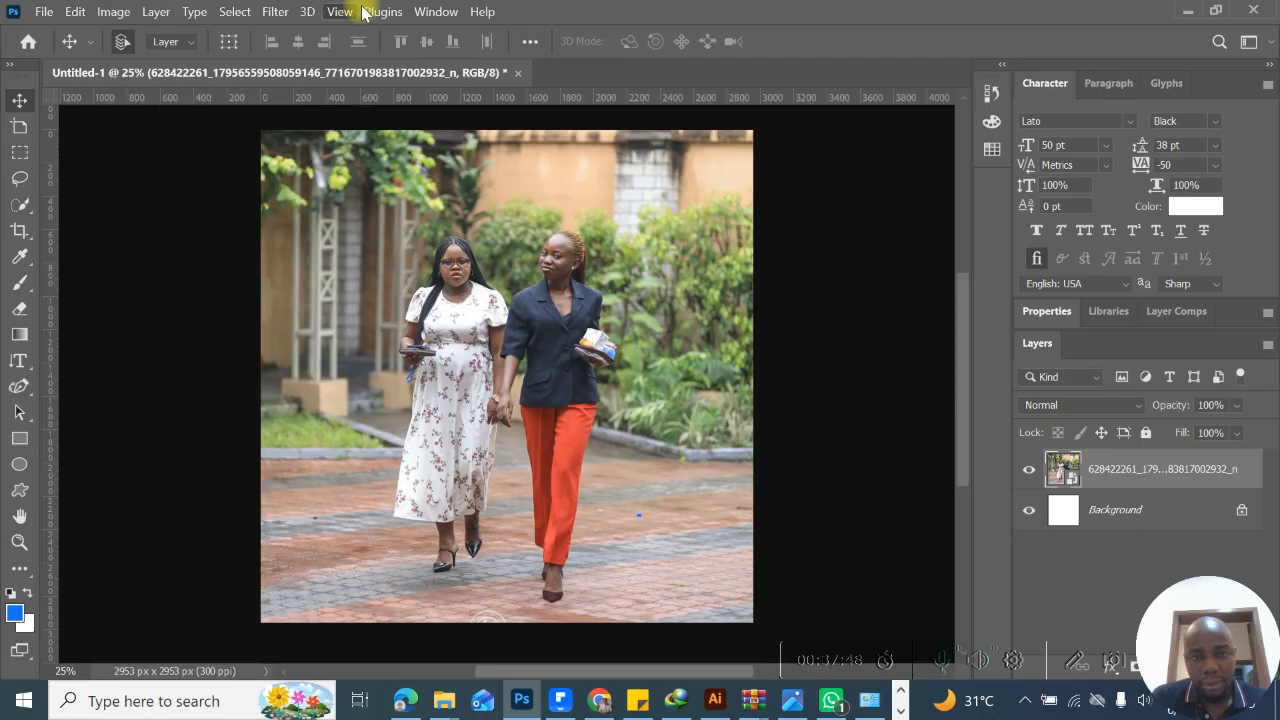
pyautogui.click(428, 12)
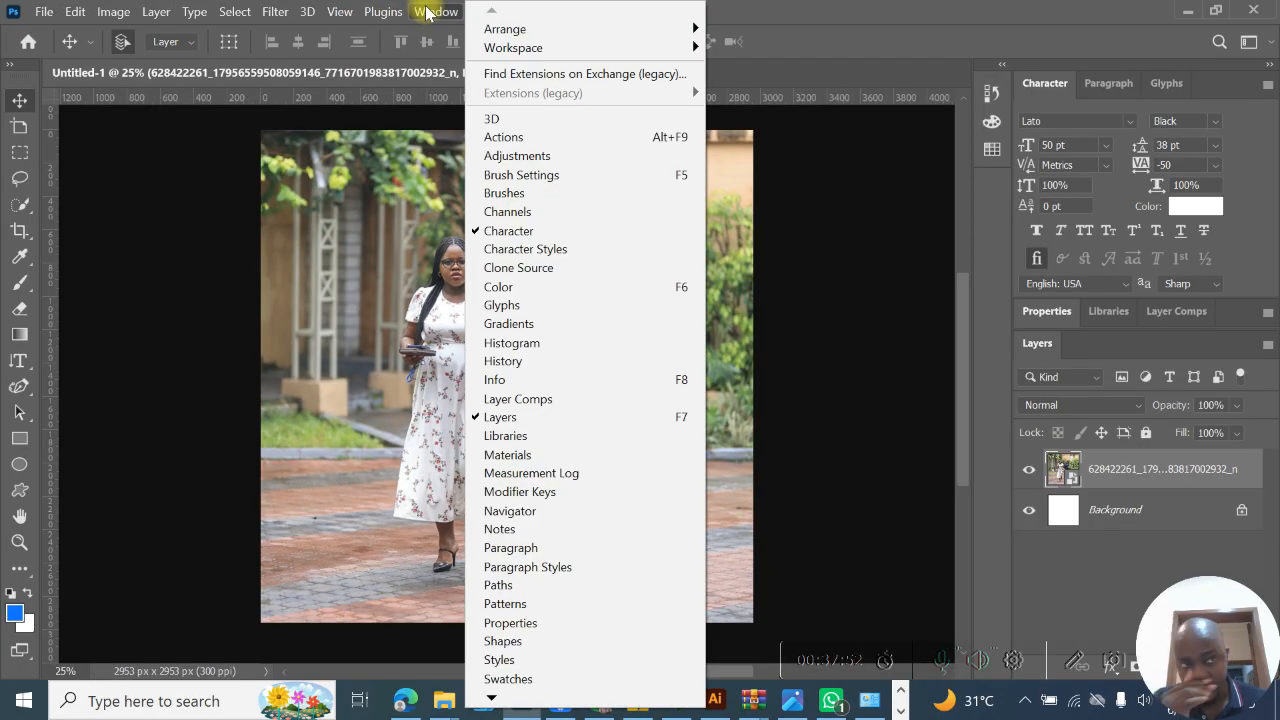
pyautogui.click(126, 14)
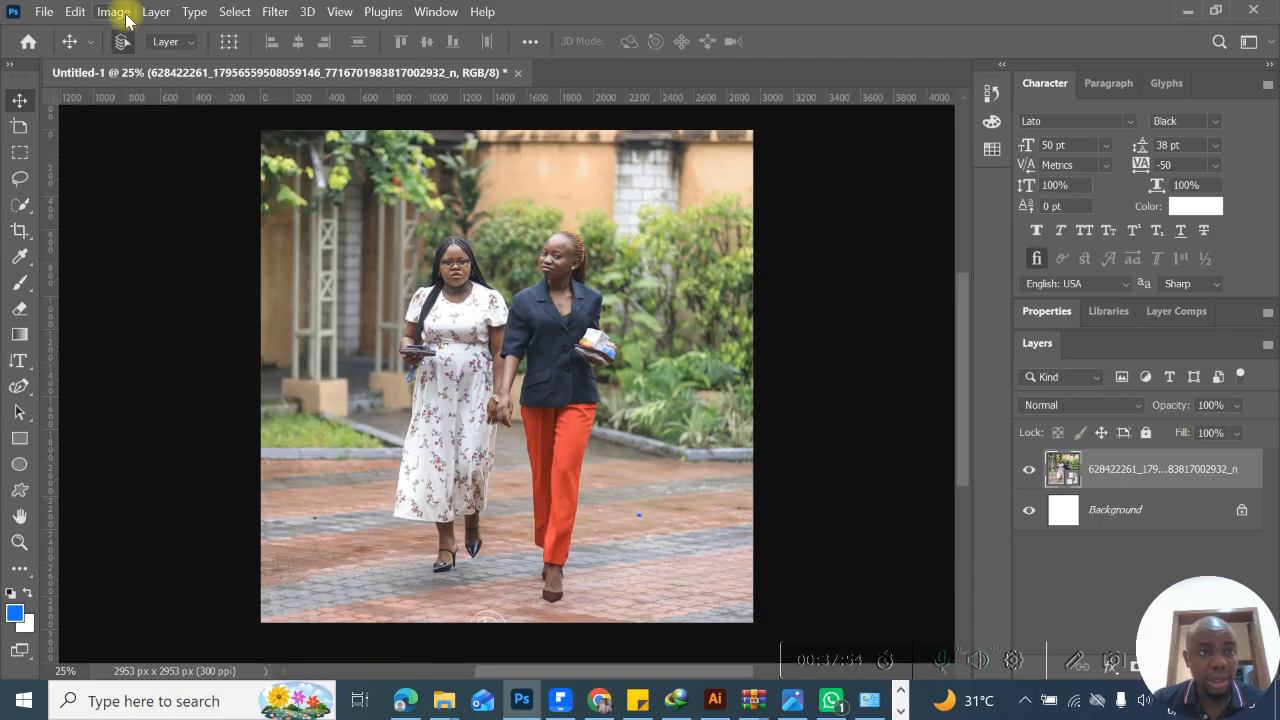
# - Try a Brightness/Contrast adjustment on the photo with brightness -60 and contrast 5, and cancel it
pyautogui.click(127, 19)
pyautogui.moveTo(140, 38)
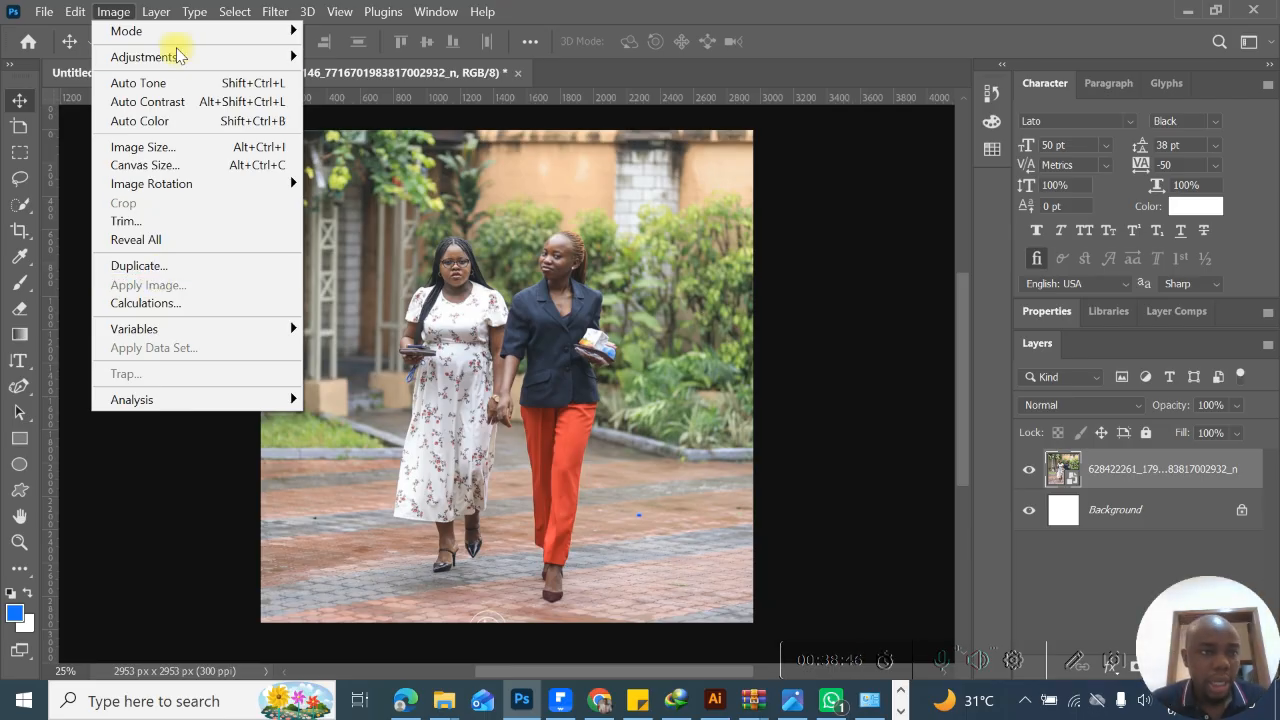
pyautogui.moveTo(175, 57)
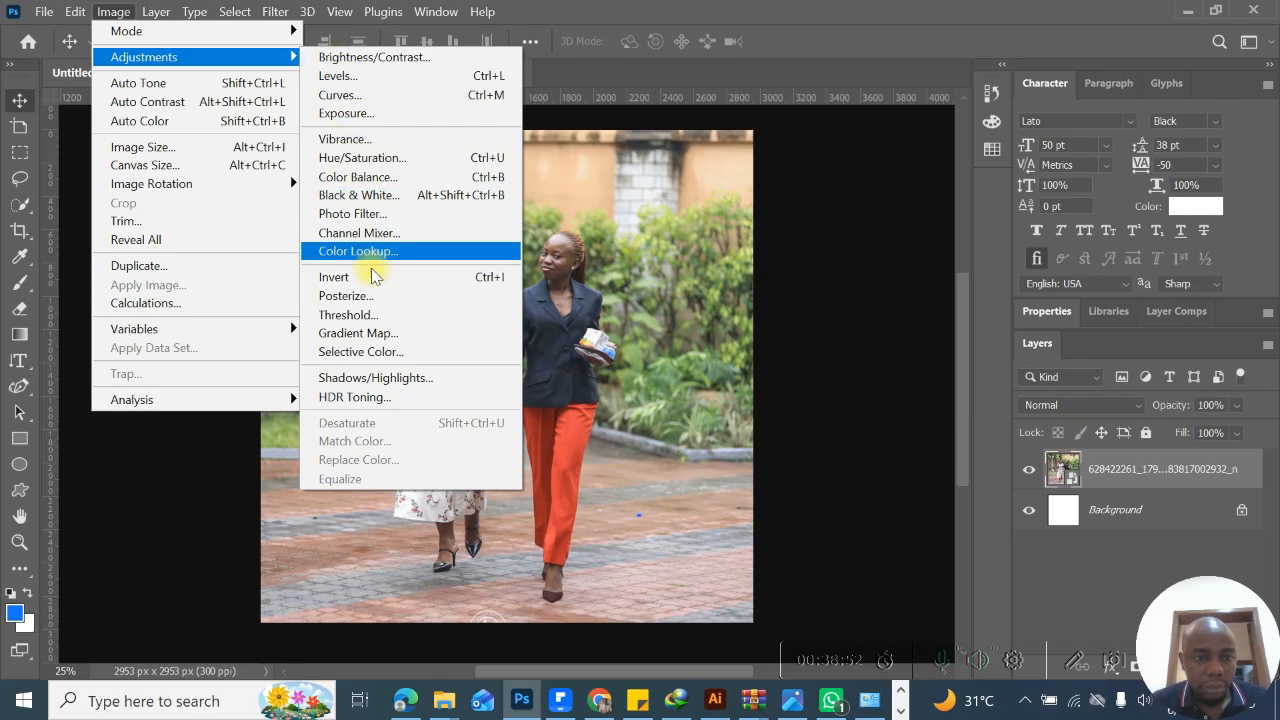
pyautogui.click(381, 60)
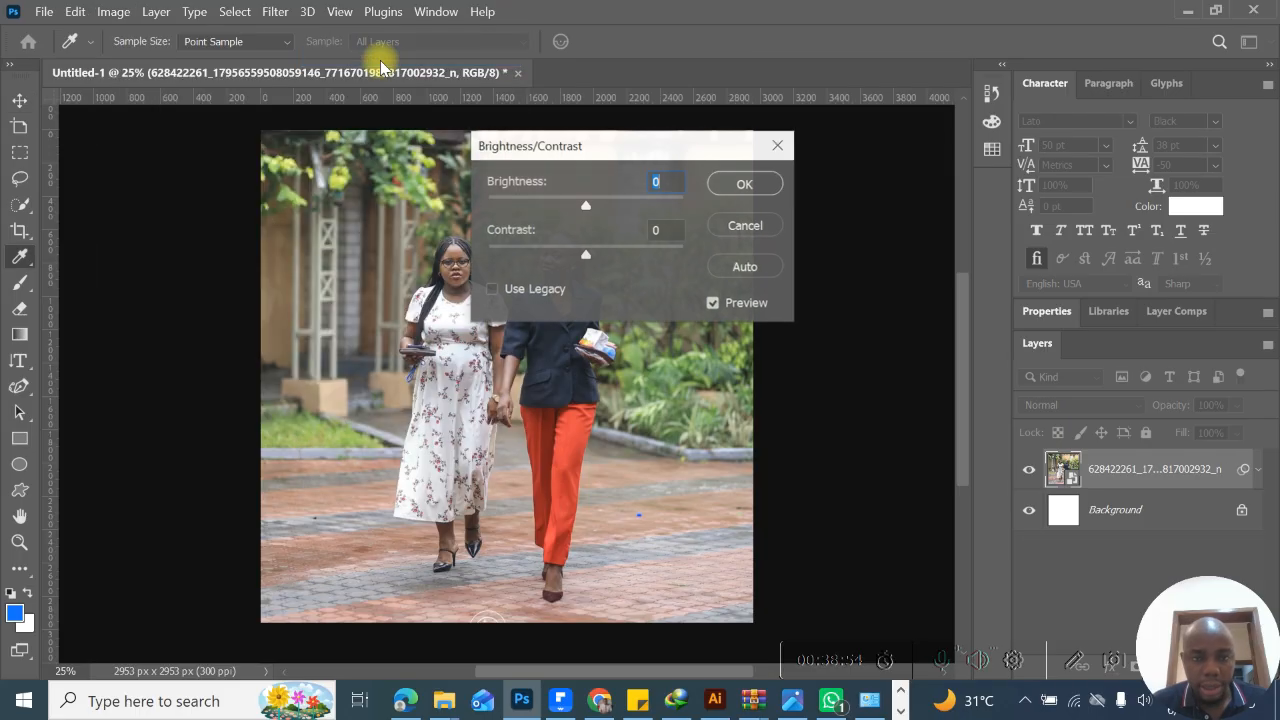
pyautogui.moveTo(586, 143); pyautogui.dragTo(950, 8)
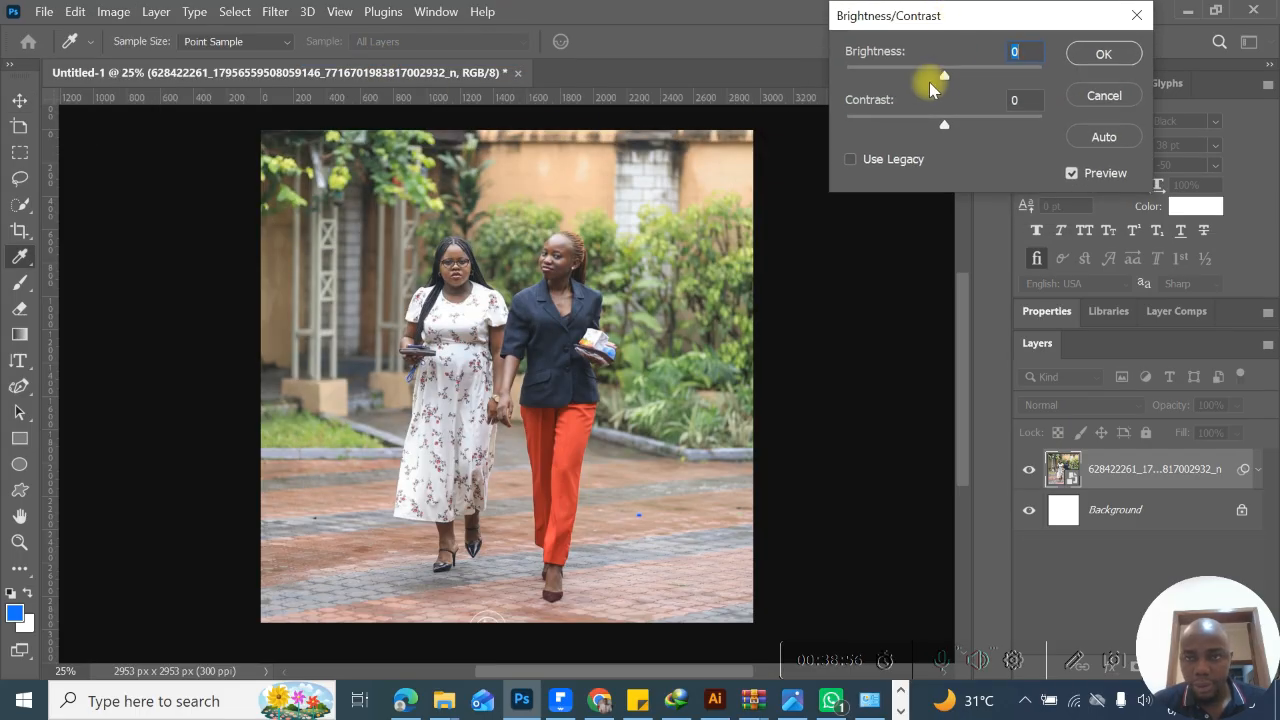
pyautogui.moveTo(944, 75); pyautogui.dragTo(905, 80)
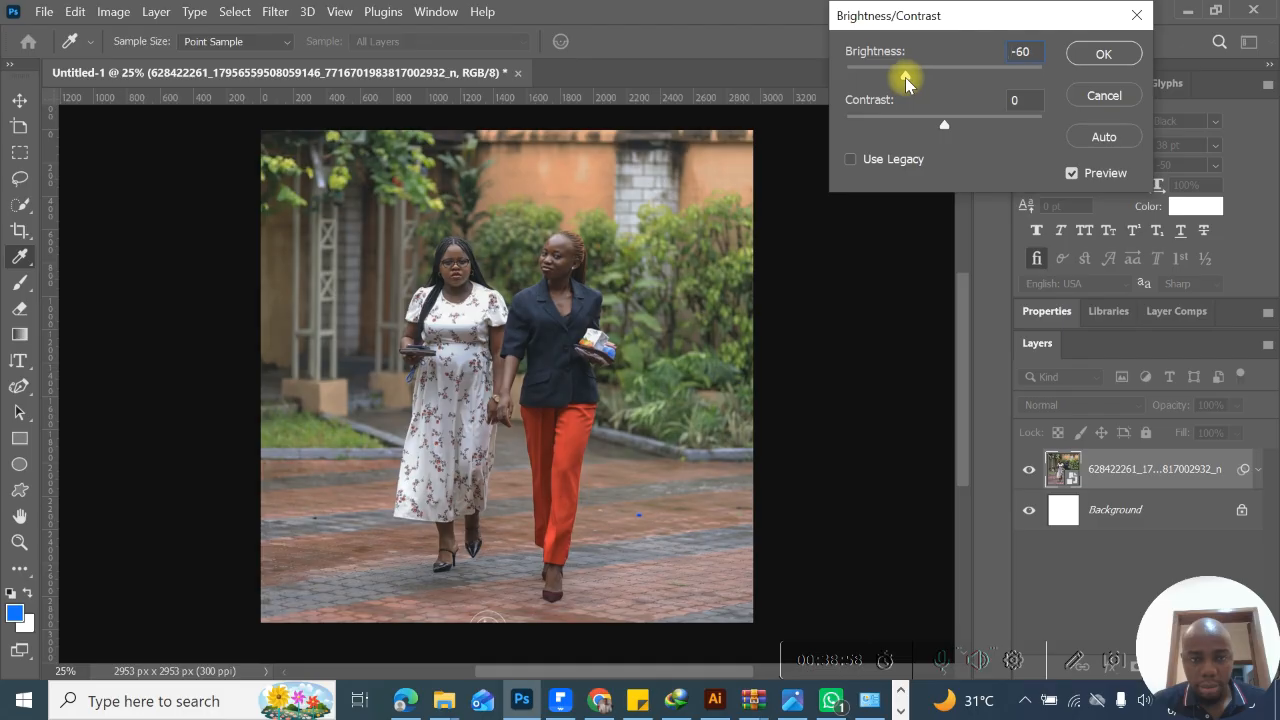
pyautogui.moveTo(944, 124)
pyautogui.mouseDown()
pyautogui.moveTo(957, 127)
pyautogui.moveTo(860, 138)
pyautogui.moveTo(980, 131)
pyautogui.moveTo(949, 131)
pyautogui.mouseUp()
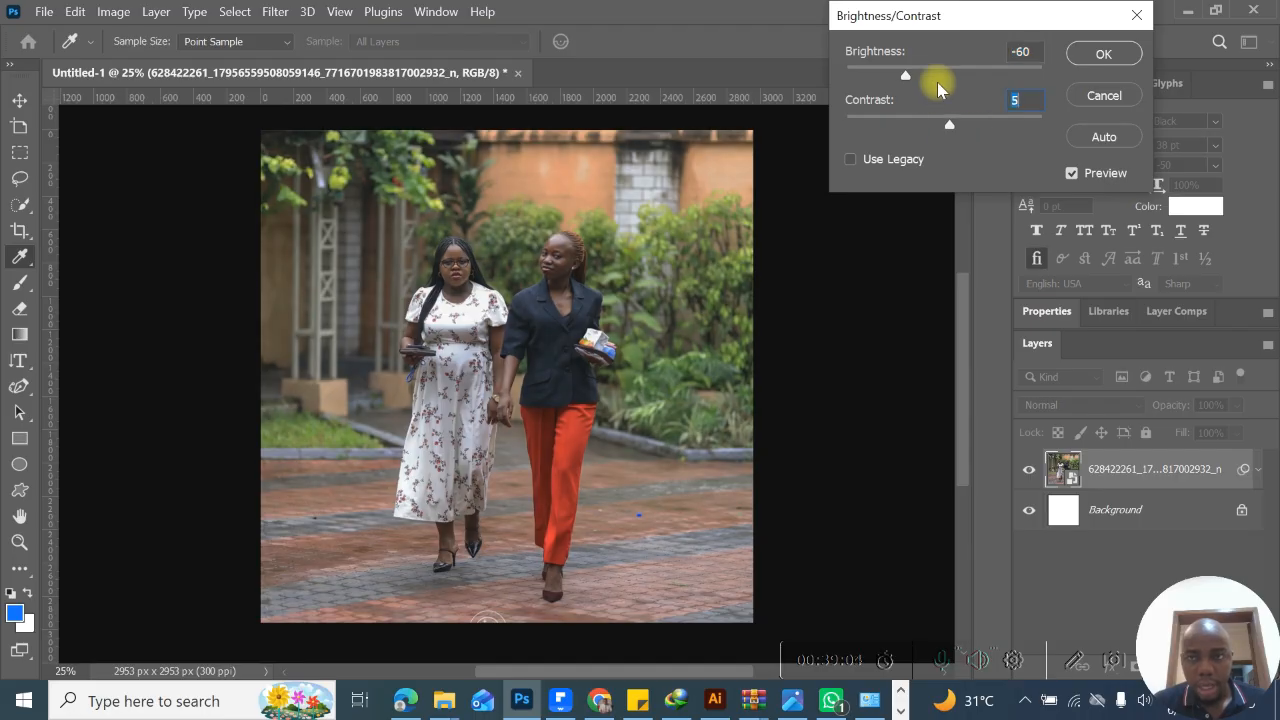
pyautogui.click(1104, 96)
# - Try an Exposure adjustment with exposure -0.45, offset +0.0455 and gamma correction 0.85, and cancel it
pyautogui.click(127, 13)
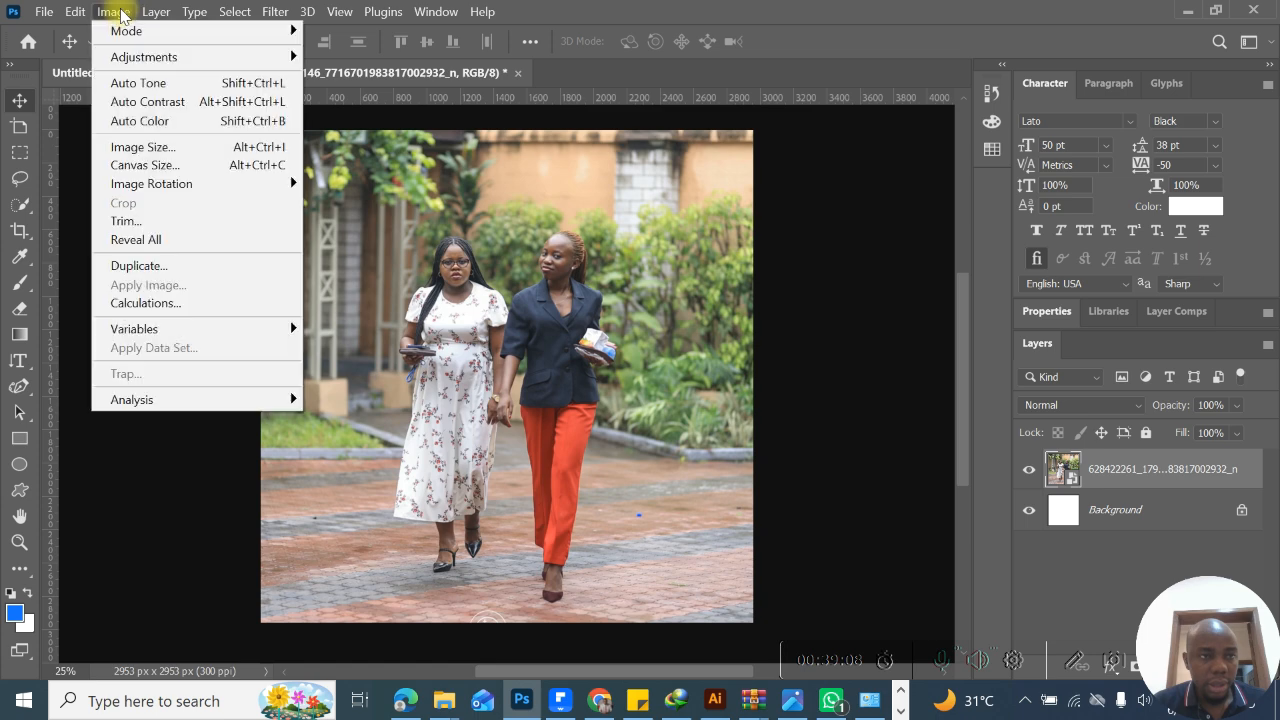
pyautogui.moveTo(140, 56)
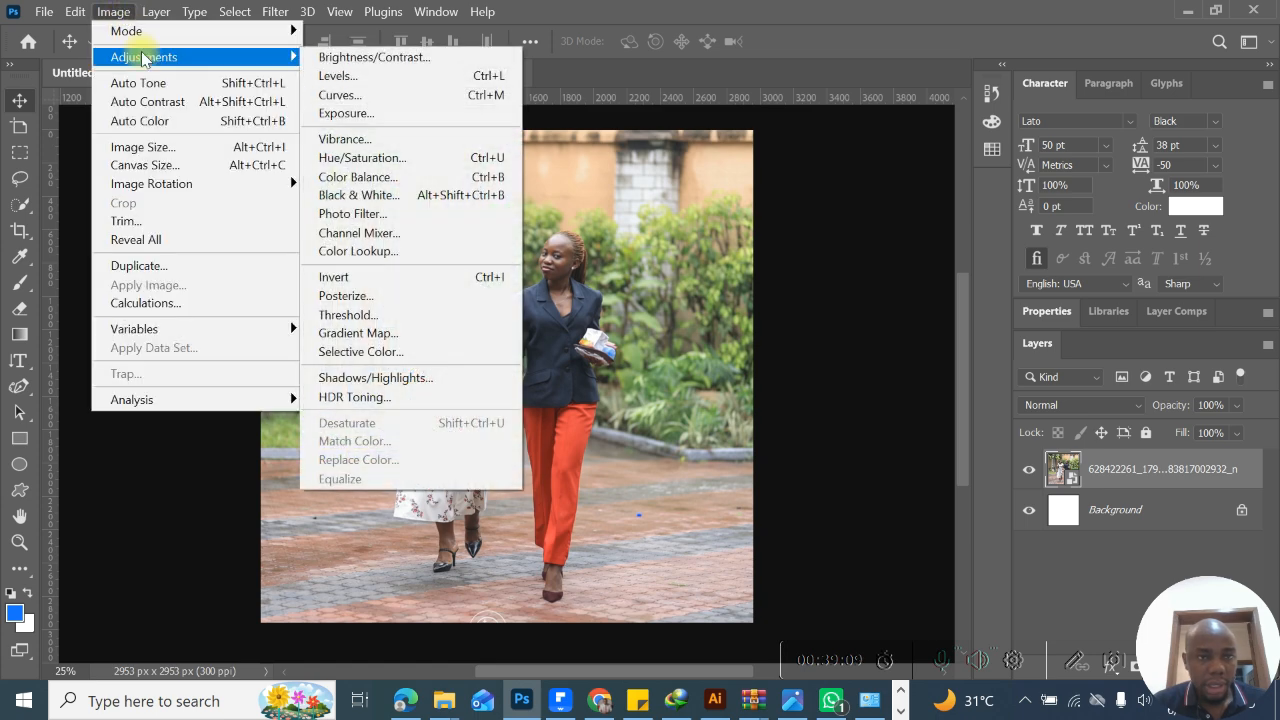
pyautogui.click(403, 120)
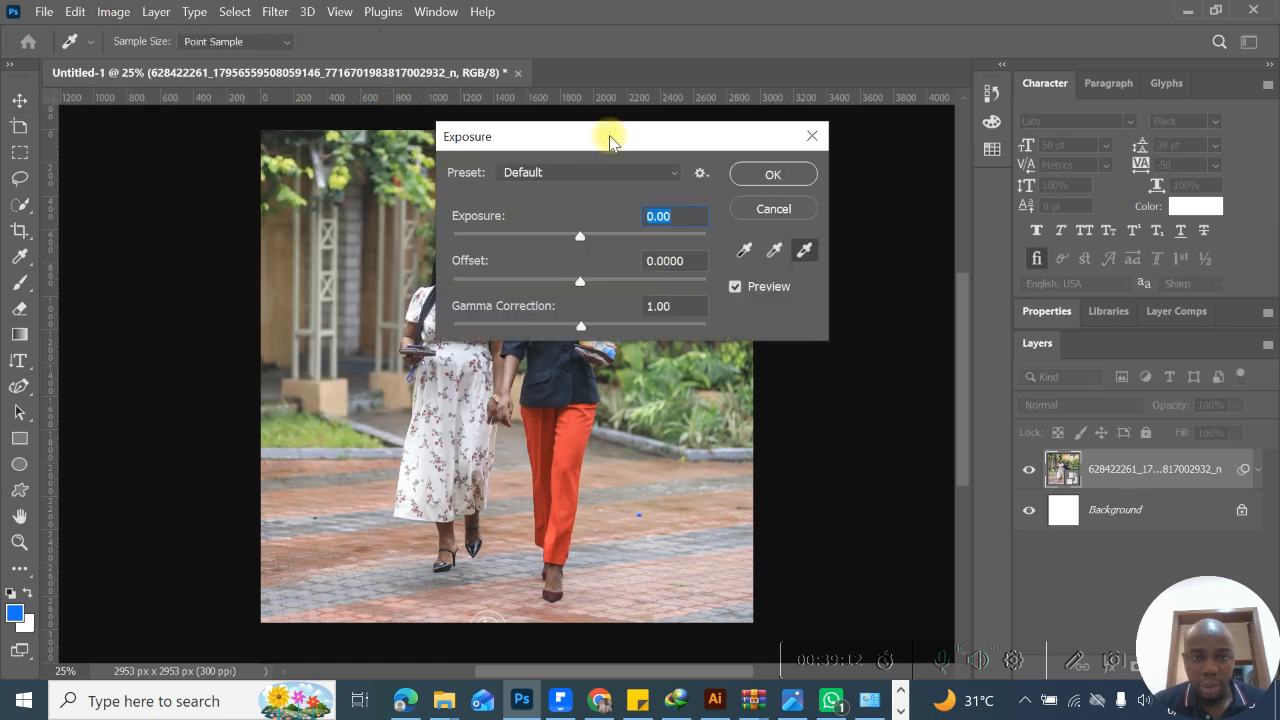
pyautogui.moveTo(608, 134); pyautogui.dragTo(846, 98)
pyautogui.moveTo(822, 201); pyautogui.dragTo(829, 250)
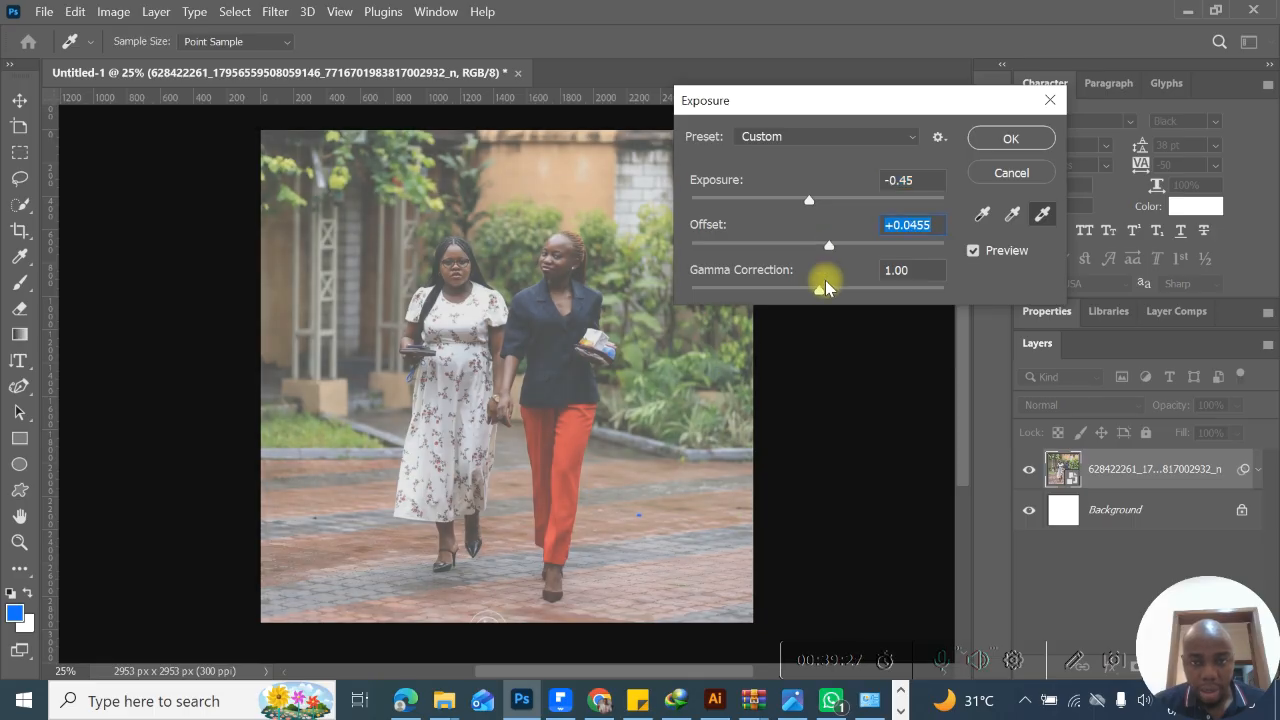
pyautogui.moveTo(819, 290)
pyautogui.mouseDown()
pyautogui.moveTo(890, 290)
pyautogui.moveTo(777, 294)
pyautogui.moveTo(832, 290)
pyautogui.mouseUp()
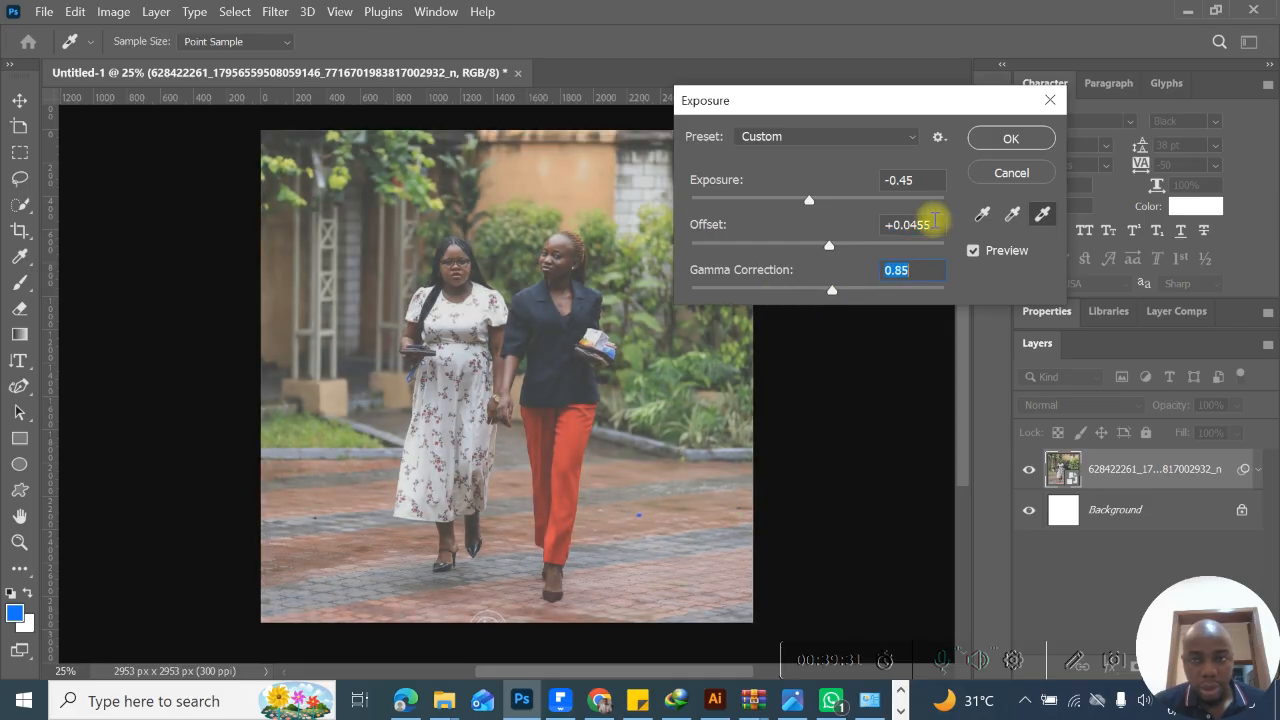
pyautogui.click(996, 176)
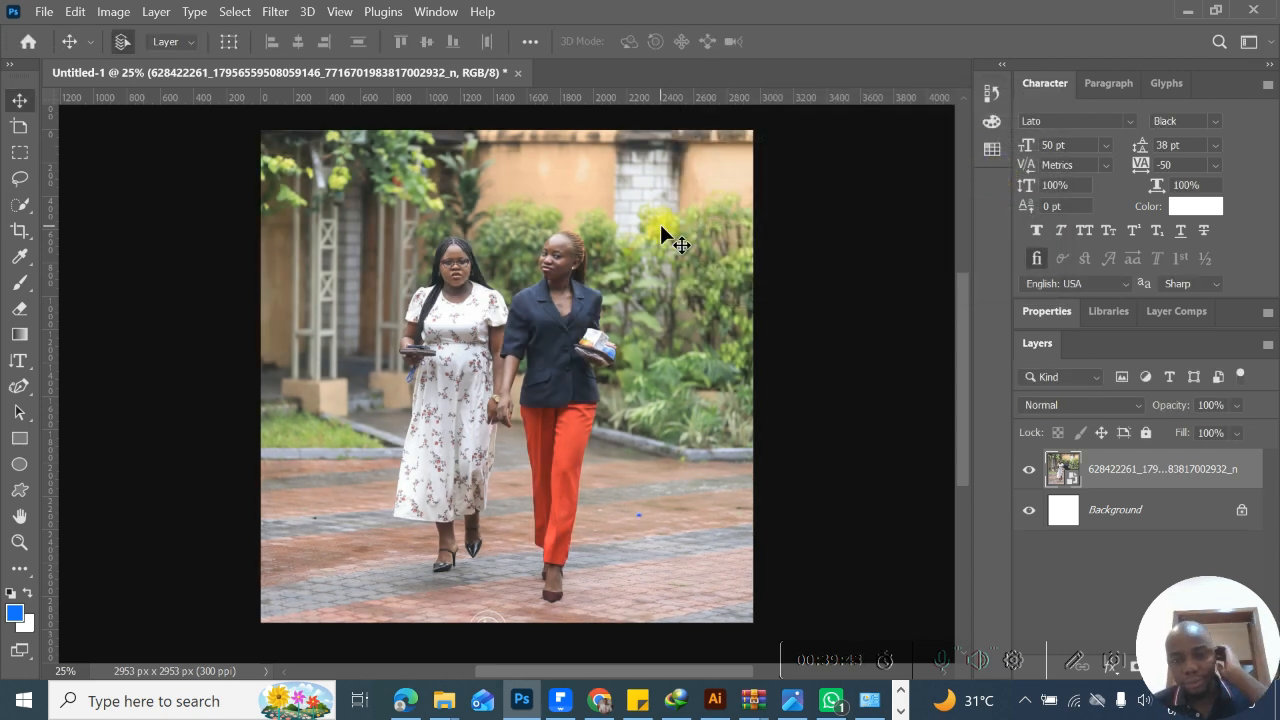
# - Start a Color Balance adjustment on the photo and set the midtones to -41 cyan/red and +55 yellow/blue
pyautogui.click(113, 11)
pyautogui.moveTo(130, 57)
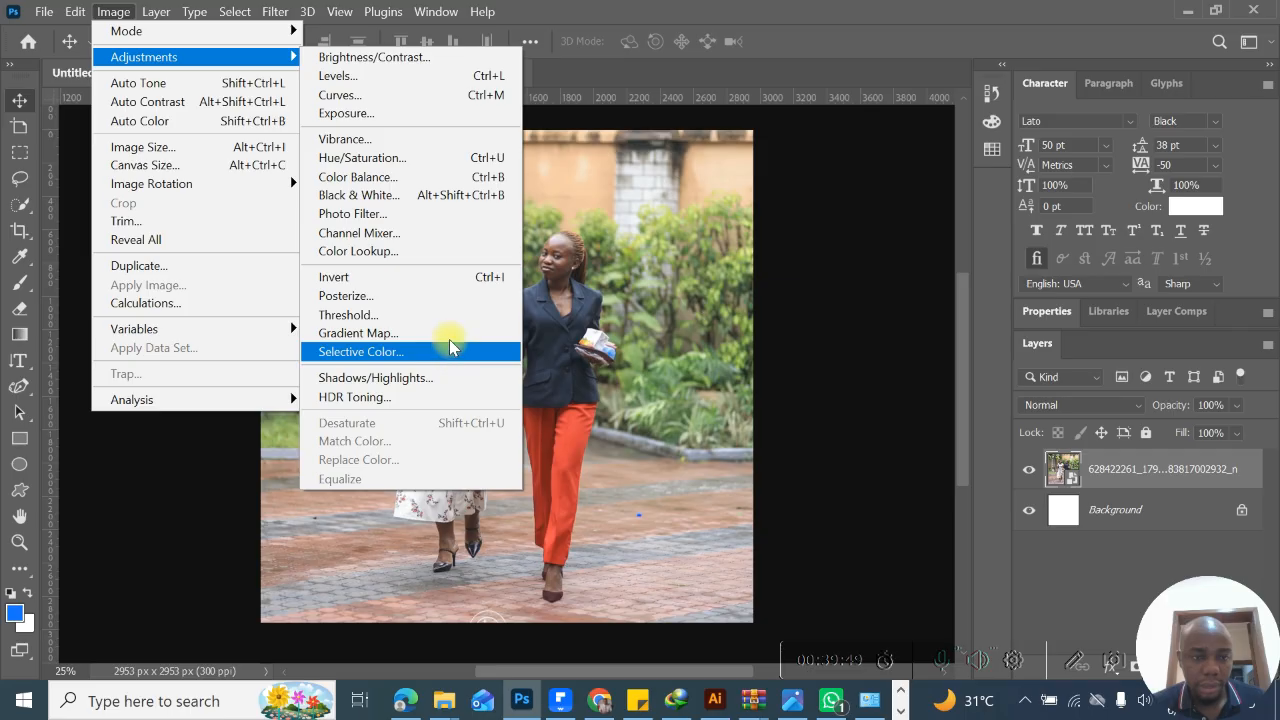
pyautogui.click(425, 177)
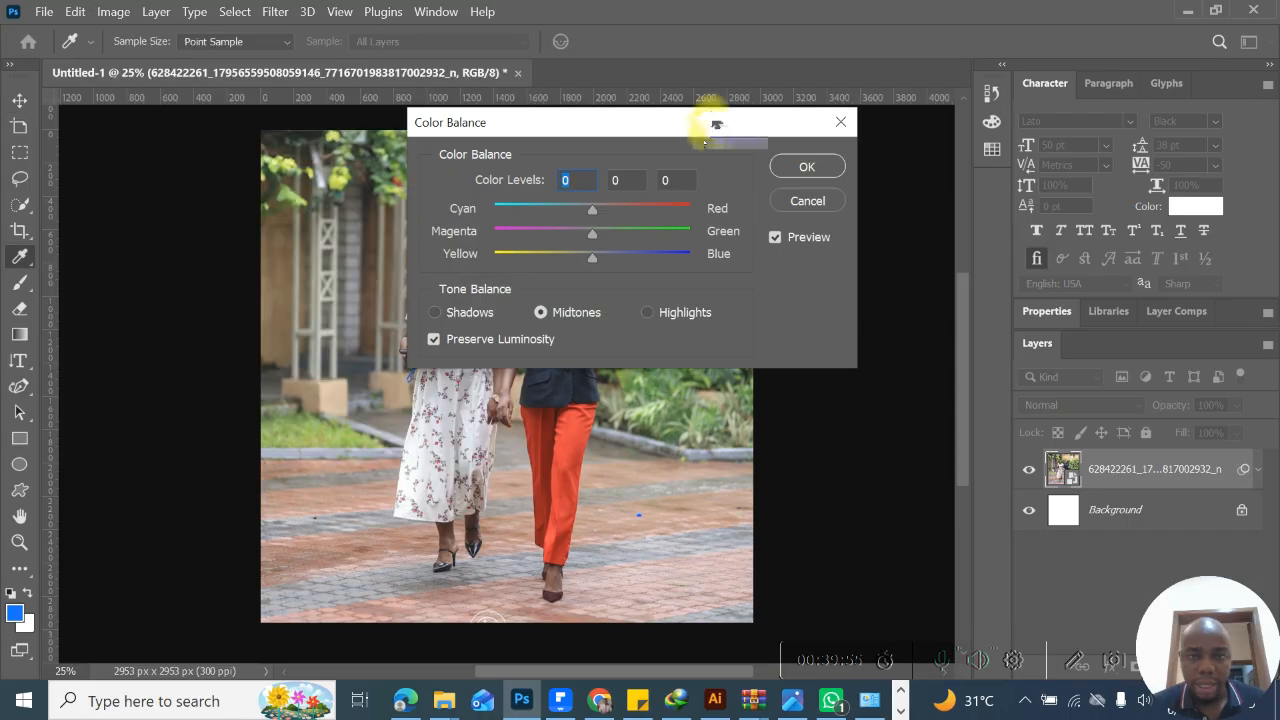
pyautogui.moveTo(716, 124); pyautogui.dragTo(1088, 36)
pyautogui.click(977, 179)
pyautogui.moveTo(977, 179); pyautogui.dragTo(1027, 183)
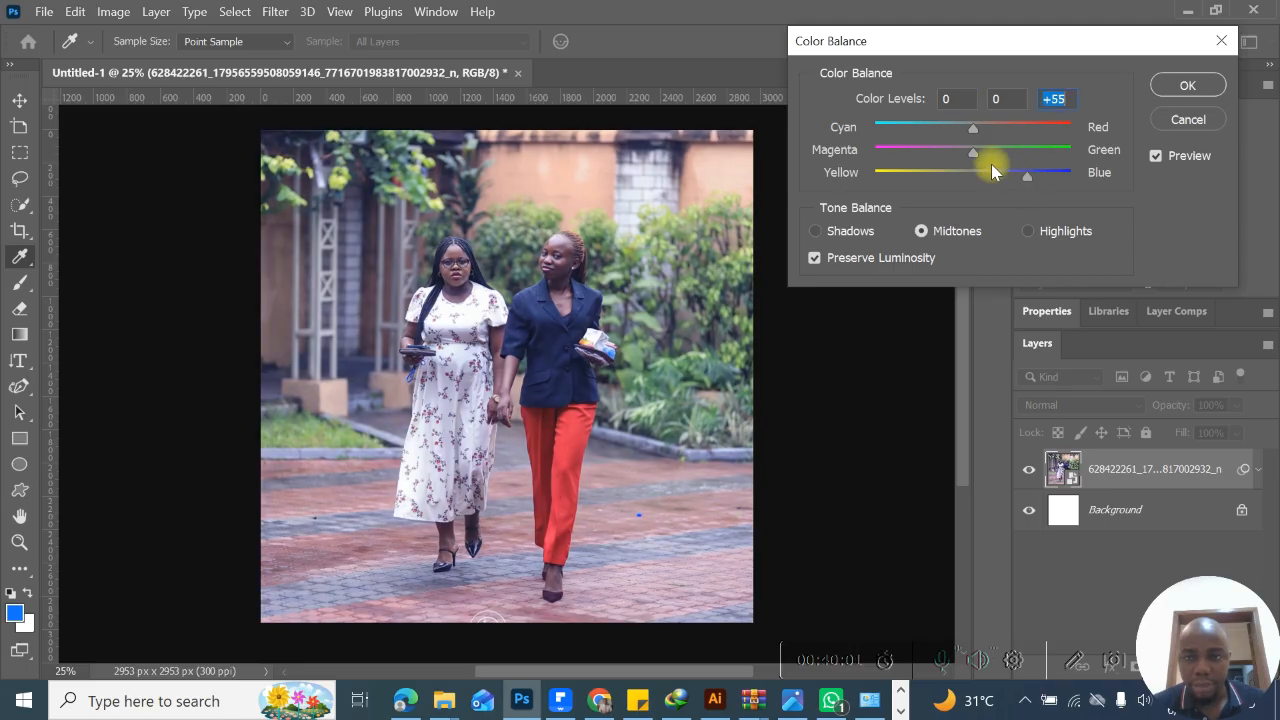
pyautogui.moveTo(975, 127)
pyautogui.mouseDown()
pyautogui.moveTo(995, 131)
pyautogui.moveTo(955, 131)
pyautogui.mouseUp()
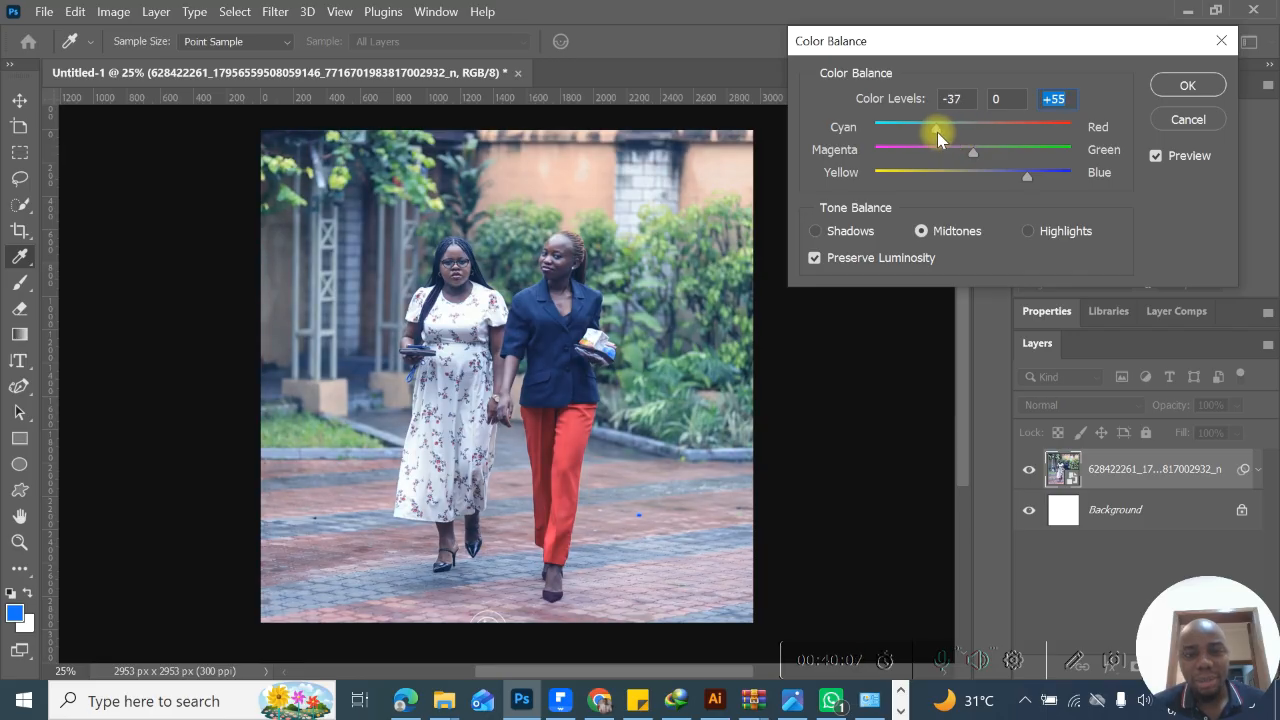
pyautogui.moveTo(907, 135); pyautogui.dragTo(949, 141)
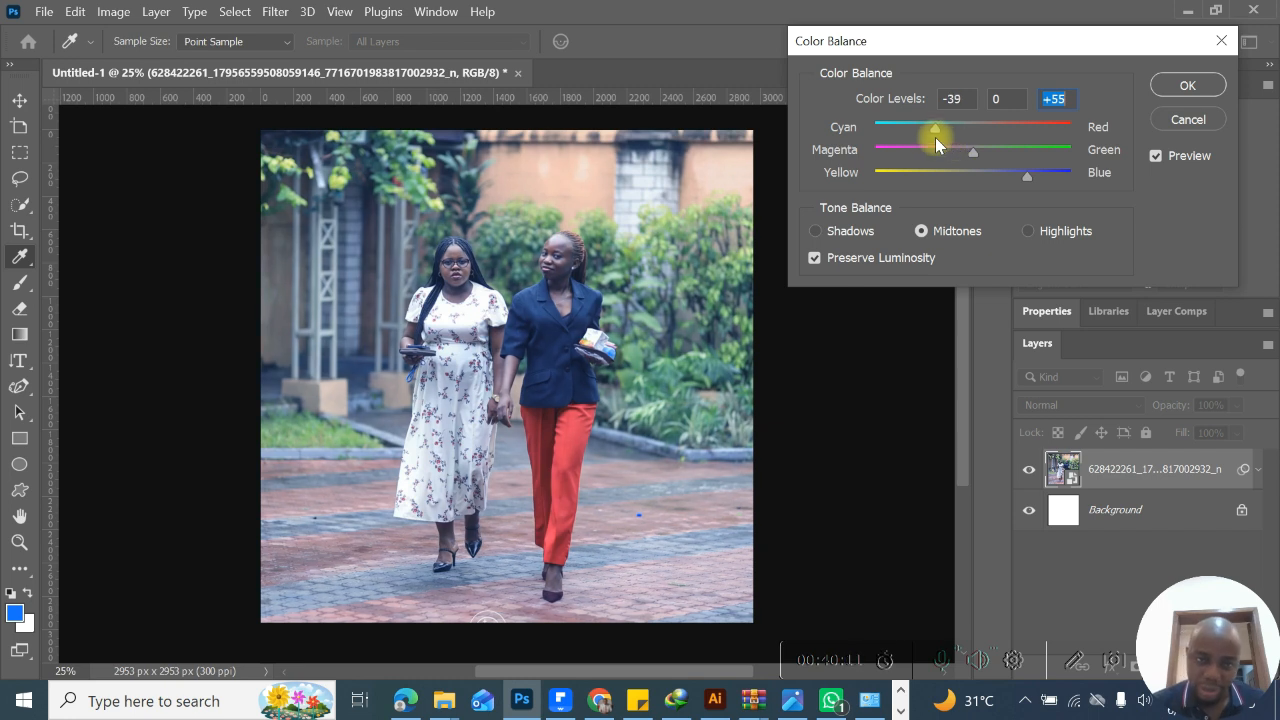
pyautogui.moveTo(928, 140); pyautogui.dragTo(933, 140)
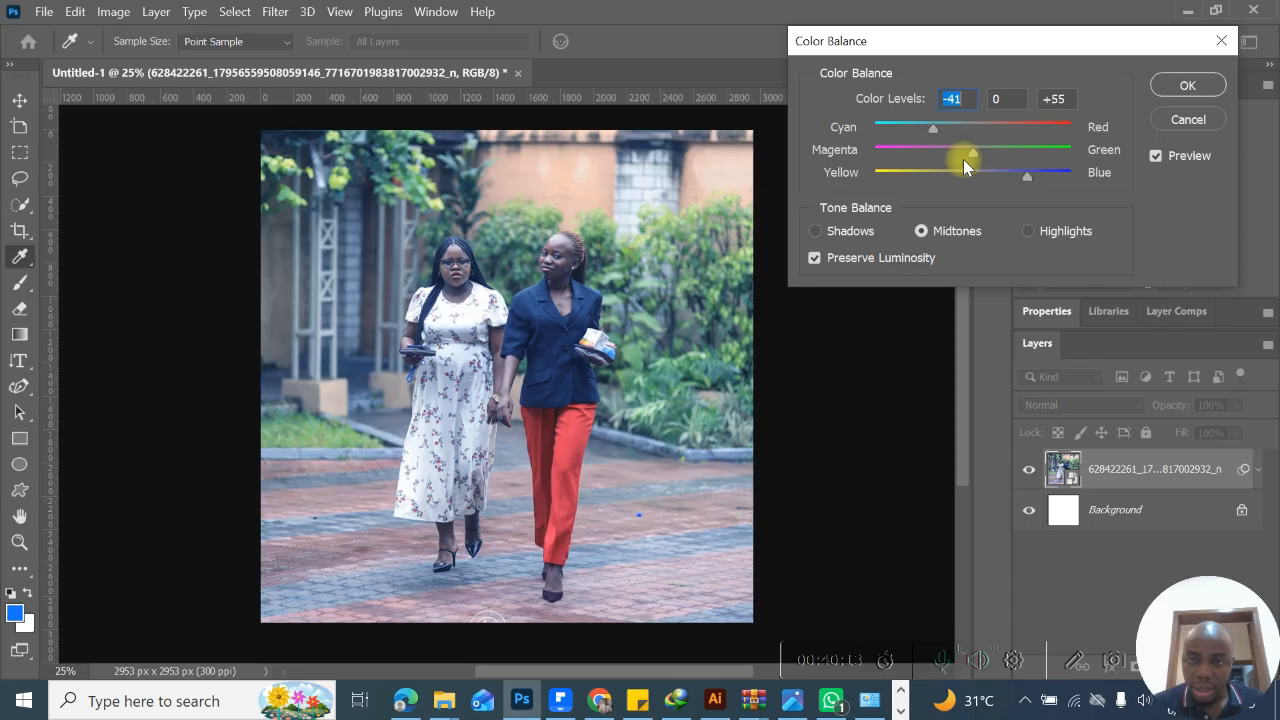
# - Set the Color Balance shadows to +9 cyan/red and -21 yellow/blue, and turn off the preview to compare with the original
pyautogui.click(814, 231)
pyautogui.click(919, 229)
pyautogui.click(1028, 231)
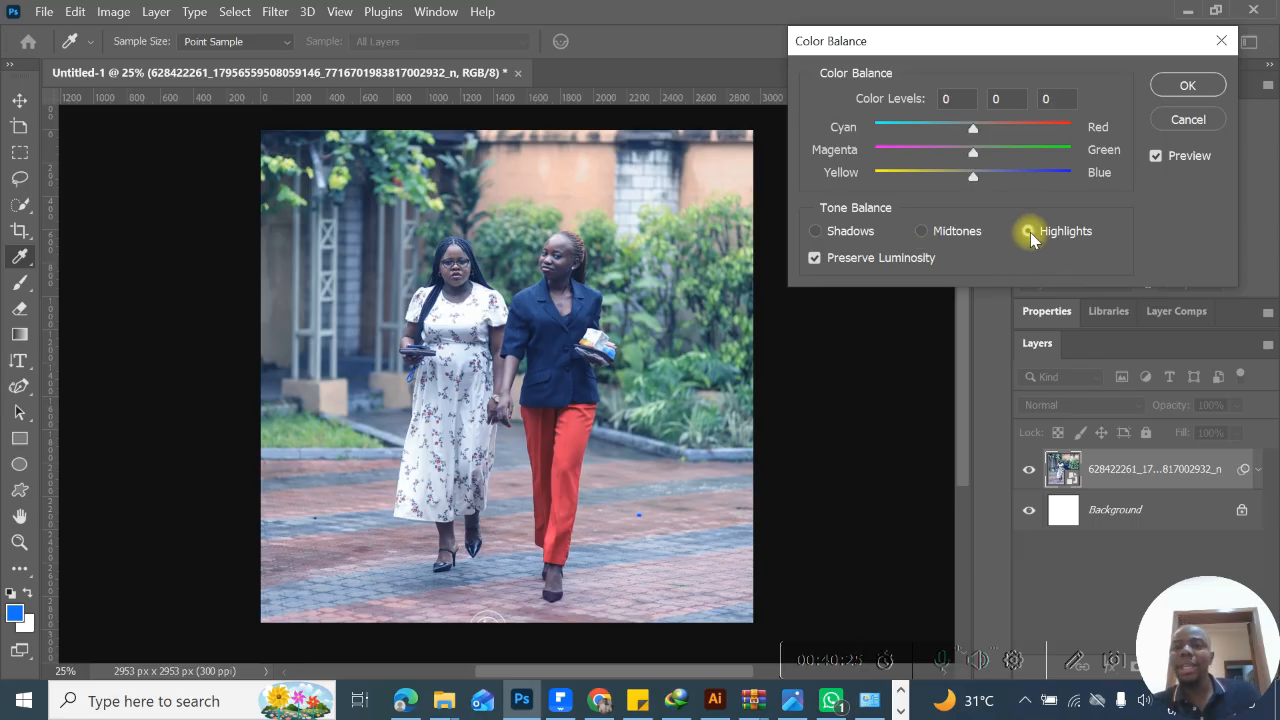
pyautogui.click(817, 231)
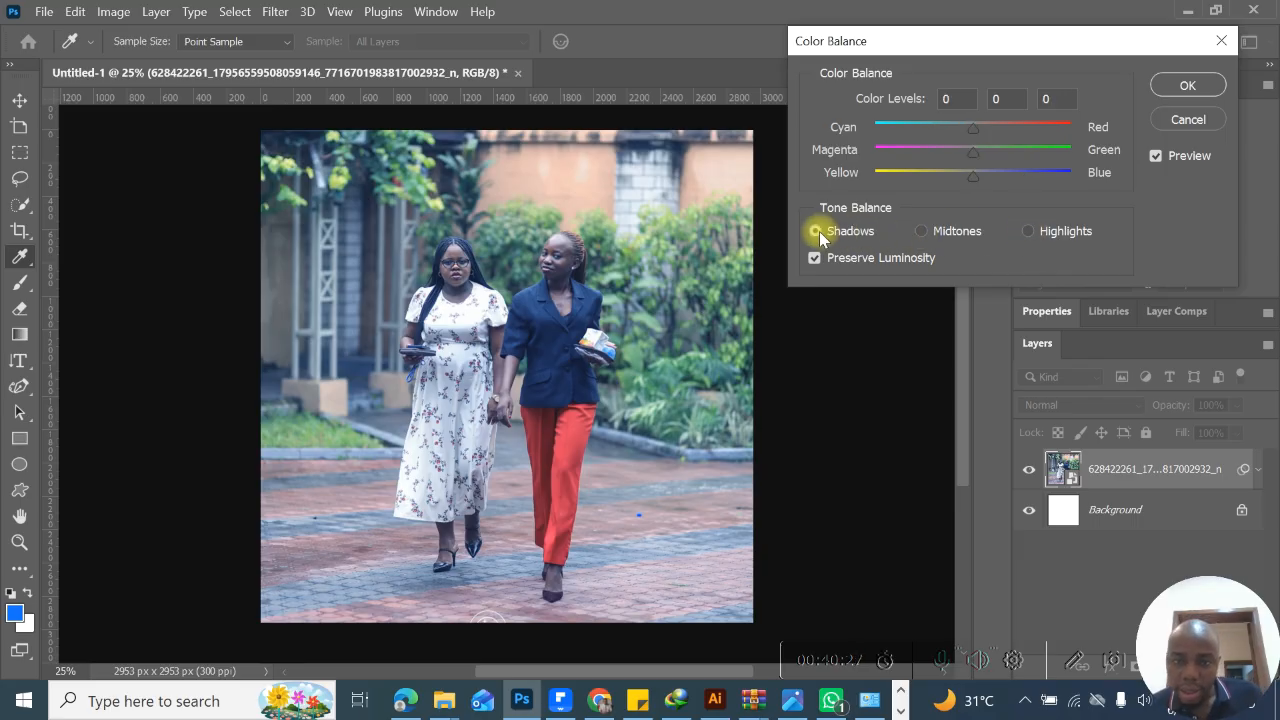
pyautogui.moveTo(973, 177); pyautogui.dragTo(982, 129)
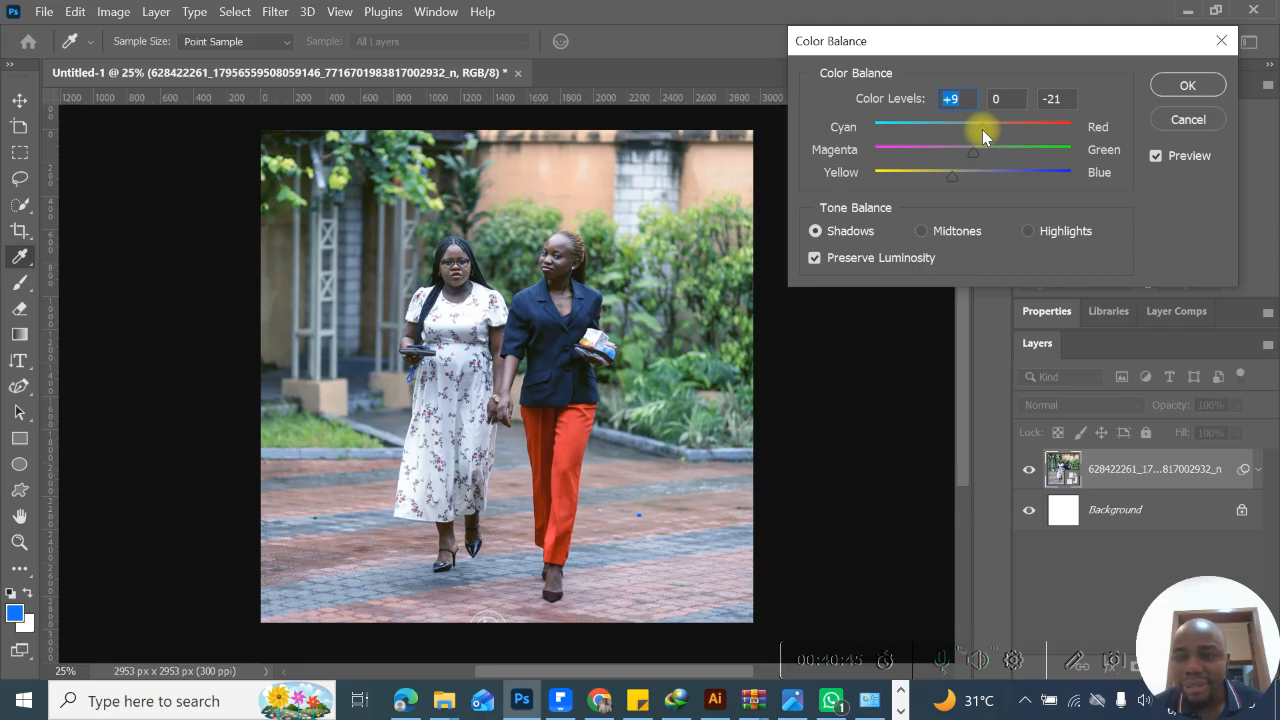
pyautogui.click(1160, 155)
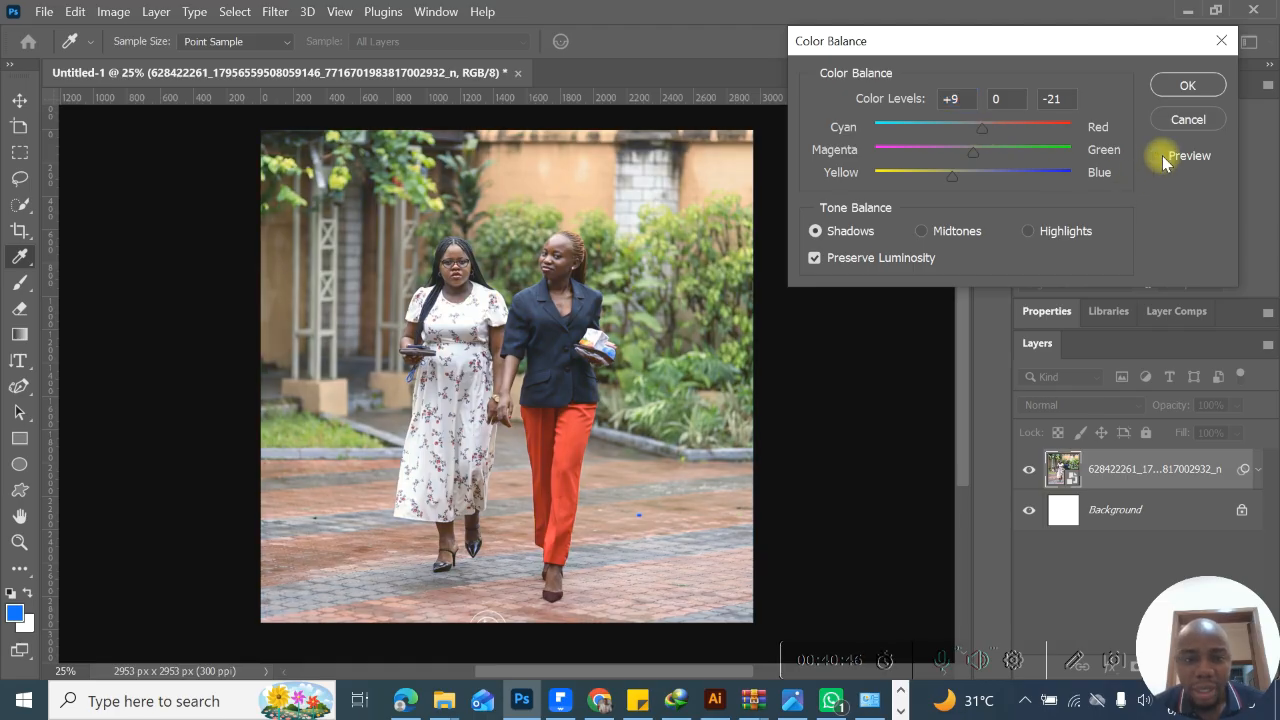
# - Try Color Balance highlights at -1 cyan/red, -9 magenta/green and +9 yellow/blue, compare with the original, and cancel the adjustment
pyautogui.click(1157, 156)
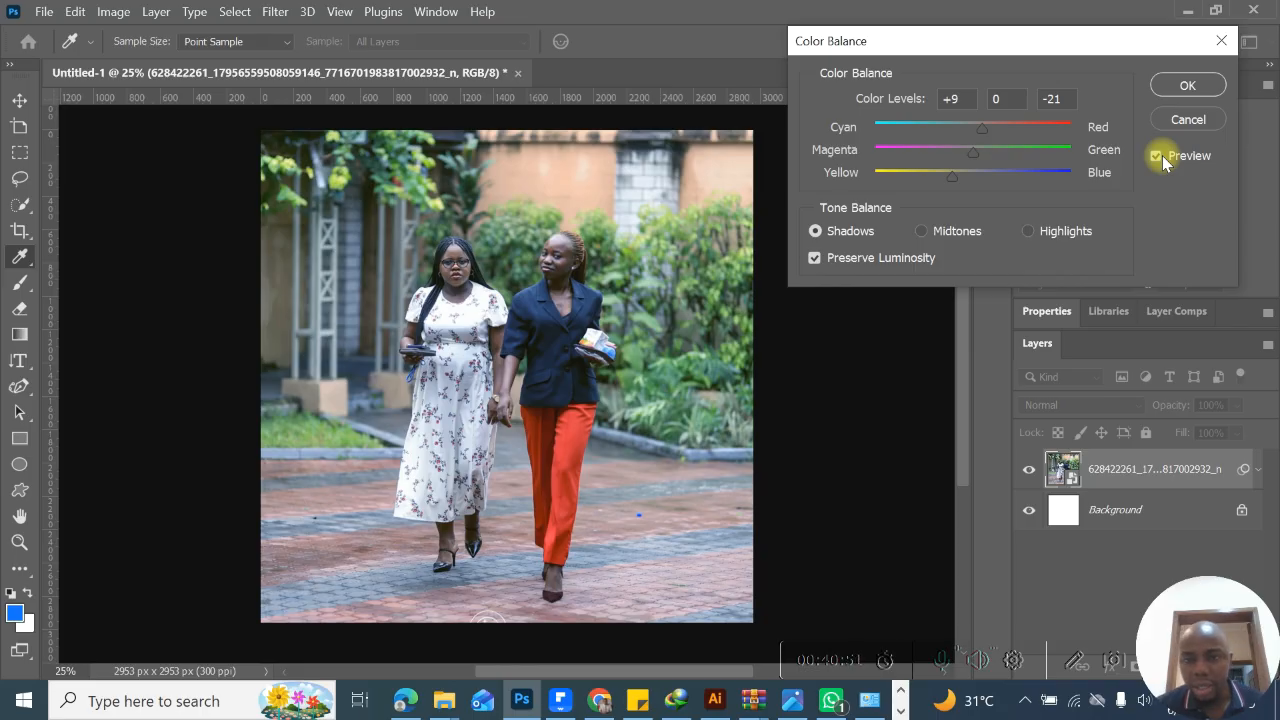
pyautogui.click(1029, 230)
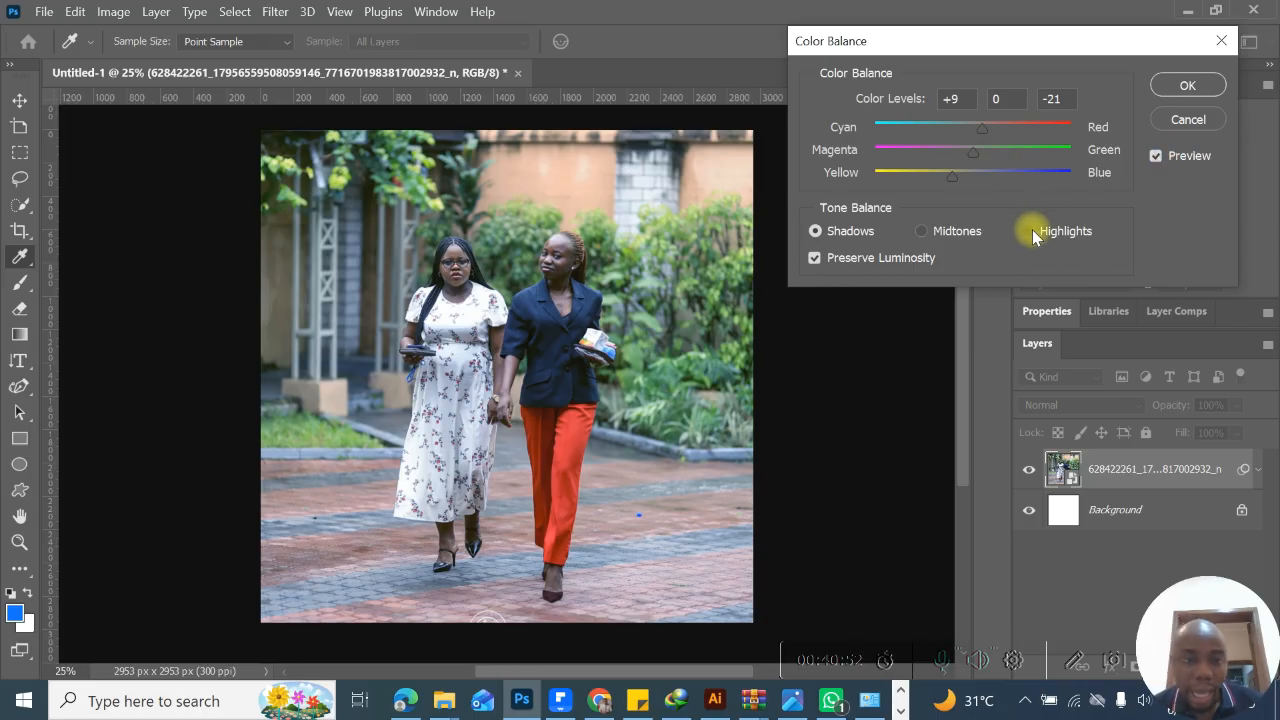
pyautogui.moveTo(973, 176); pyautogui.dragTo(983, 203)
pyautogui.moveTo(974, 128); pyautogui.dragTo(966, 171)
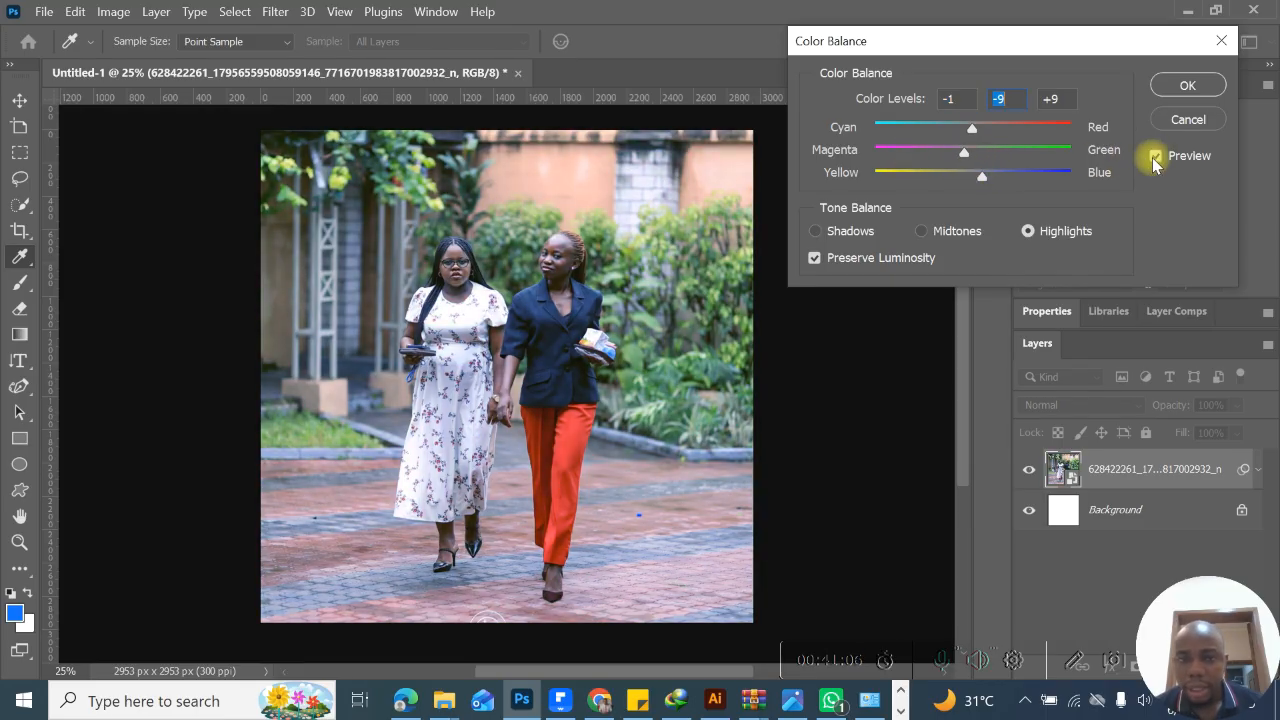
pyautogui.click(1155, 158)
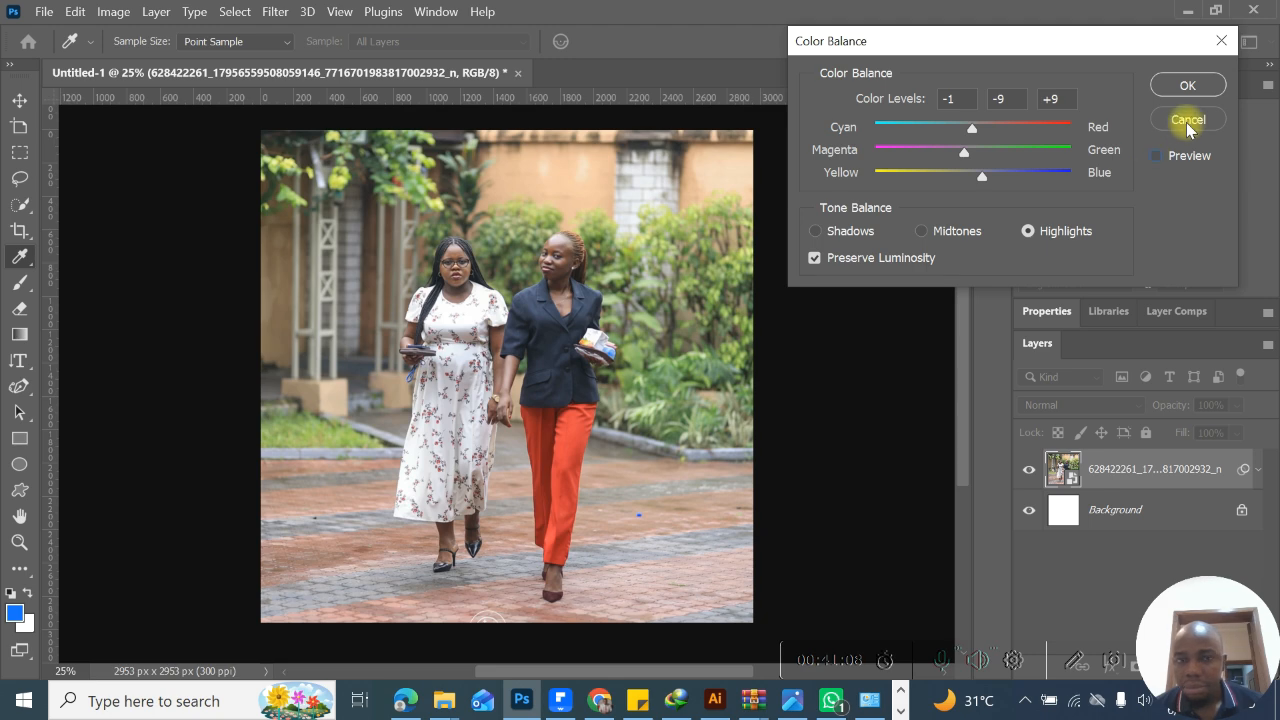
pyautogui.click(1185, 86)
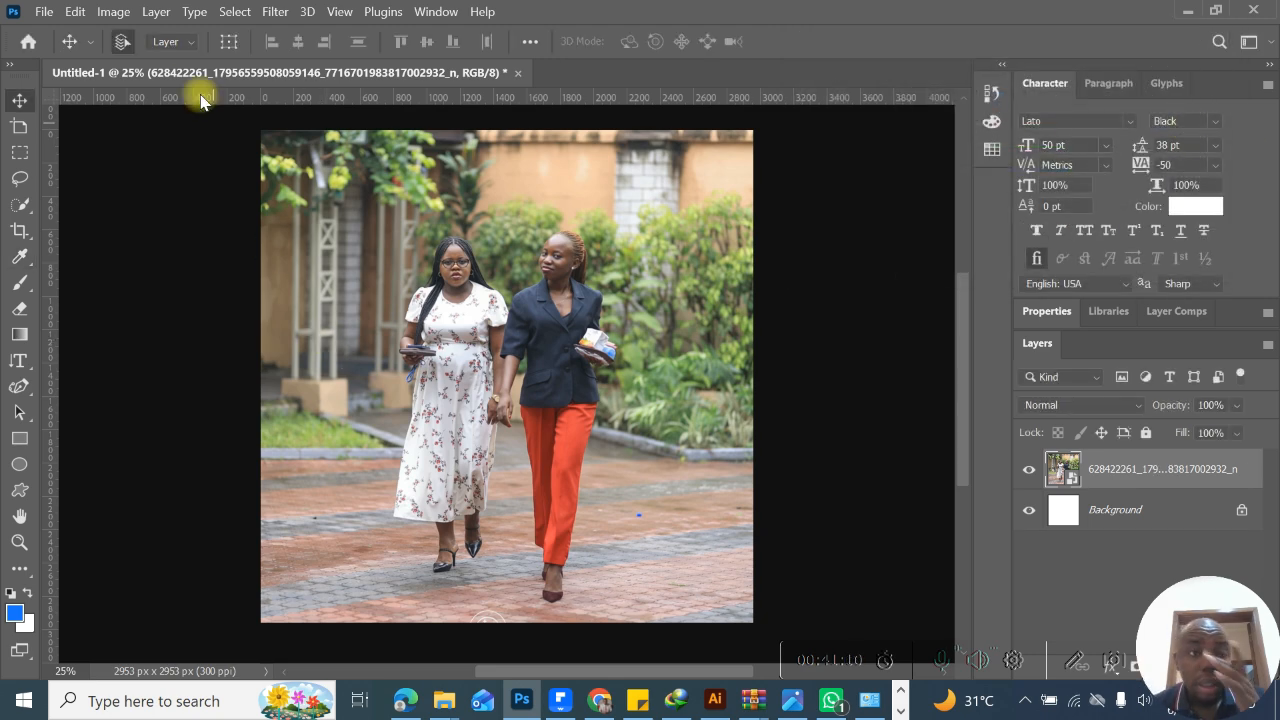
# - Review the available image color modes and the filters offered for the RGB photo
pyautogui.click(113, 12)
pyautogui.moveTo(131, 56)
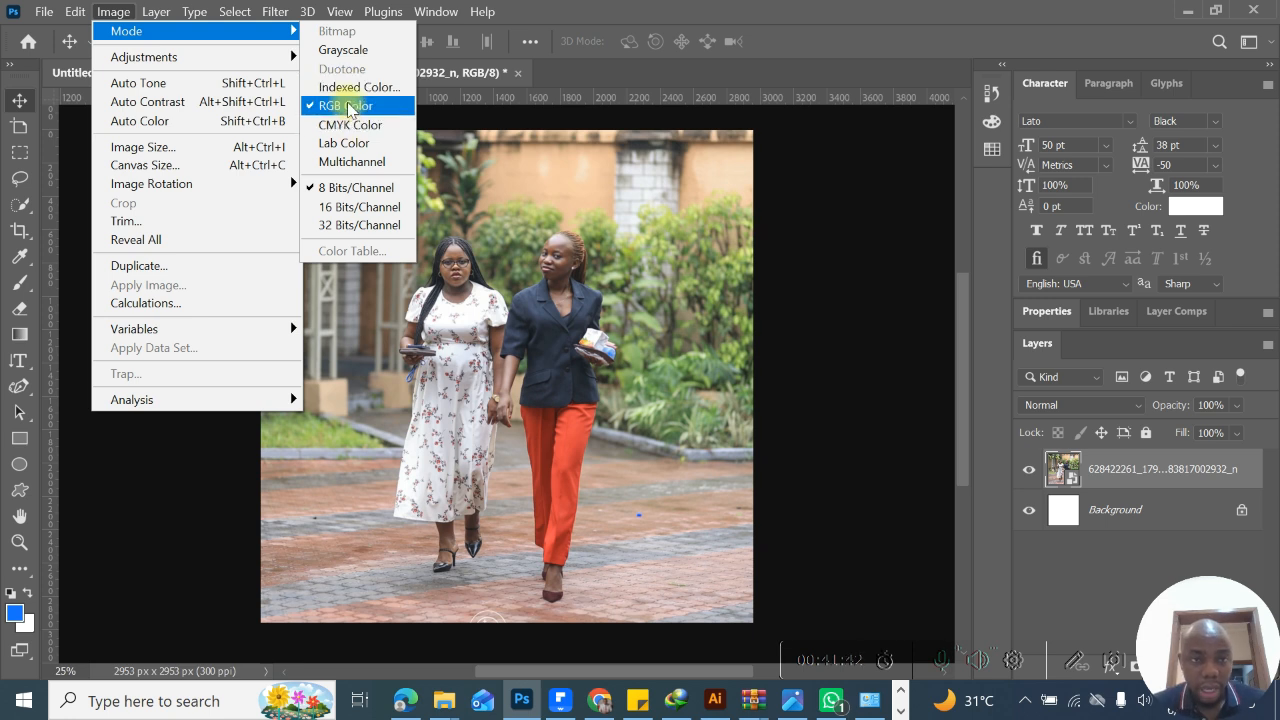
pyautogui.click(551, 22)
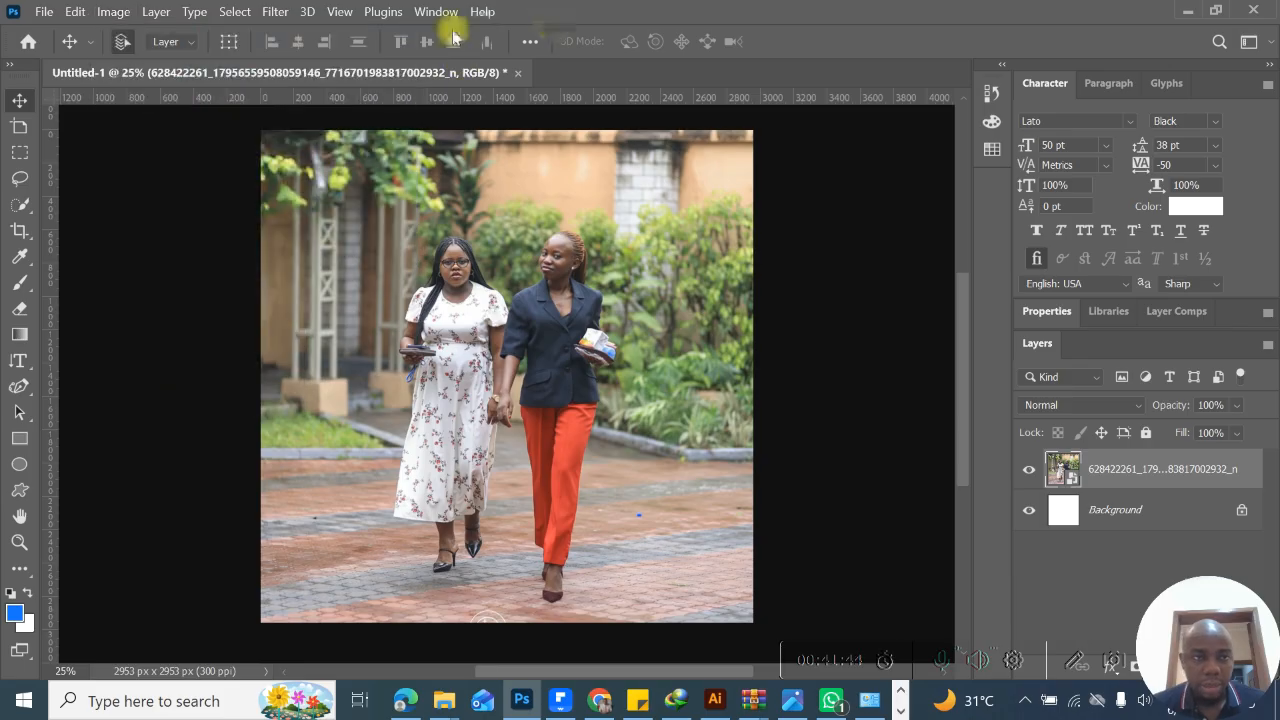
pyautogui.click(273, 14)
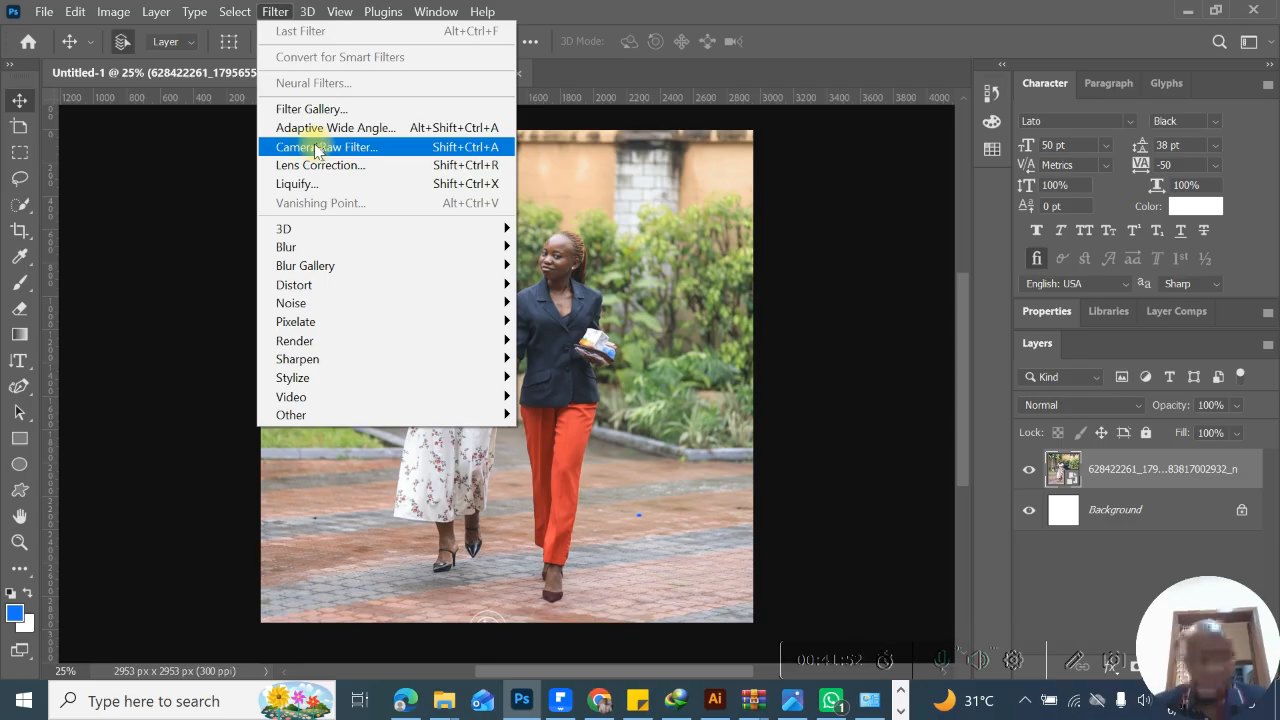
# - Convert the document from RGB to CMYK Color mode, flattening the image
pyautogui.click(114, 13)
pyautogui.click(114, 13)
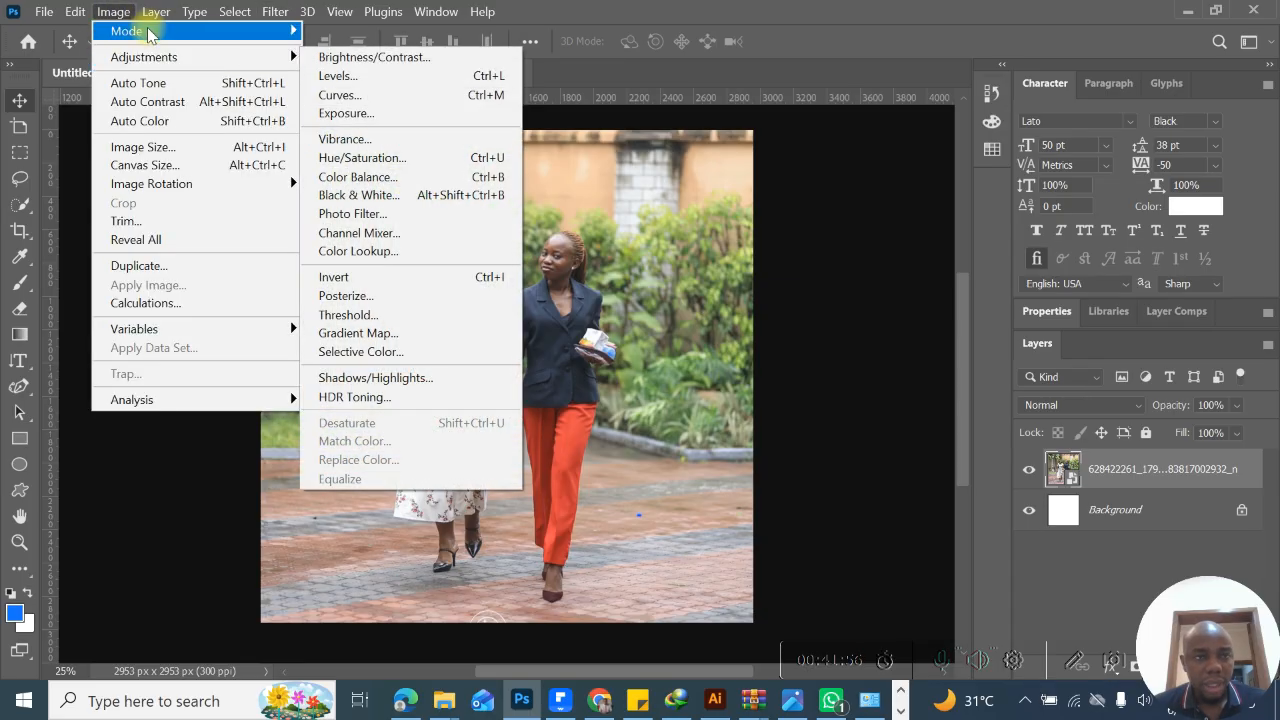
pyautogui.moveTo(130, 31)
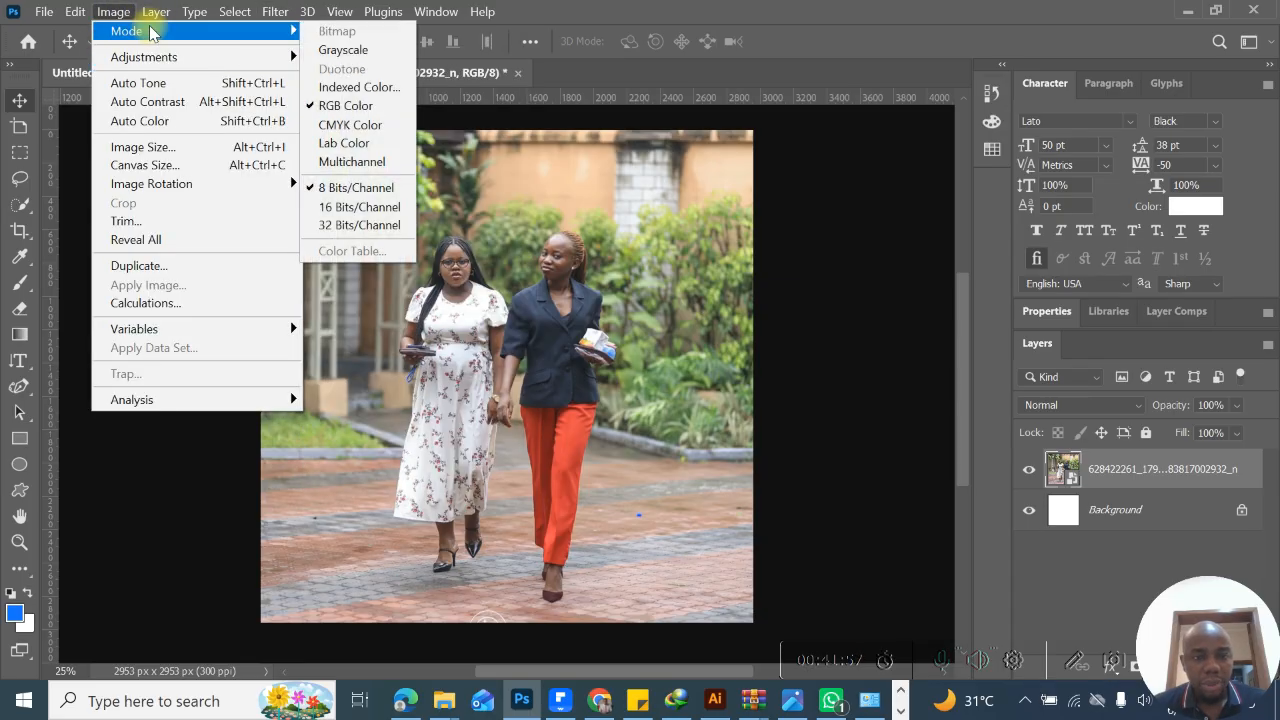
pyautogui.click(375, 124)
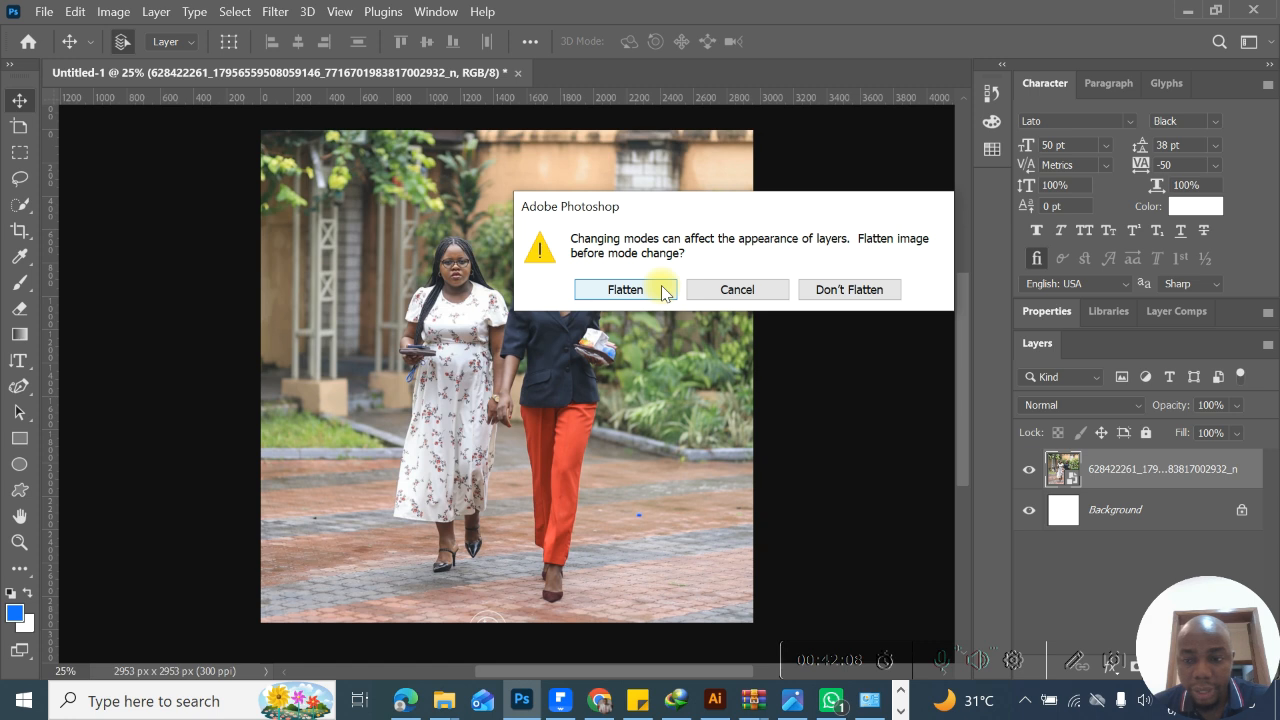
pyautogui.click(663, 291)
pyautogui.click(694, 322)
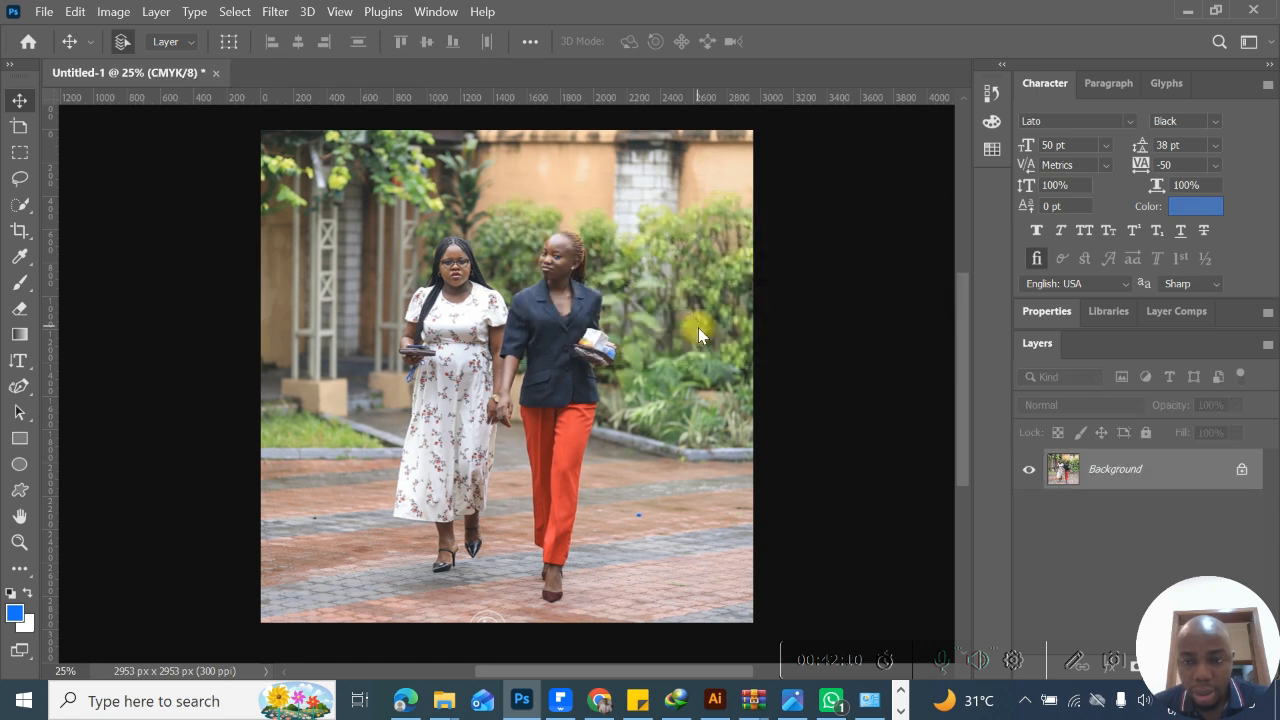
# - Check which filters are available in CMYK mode, and undo the color mode conversion
pyautogui.click(276, 11)
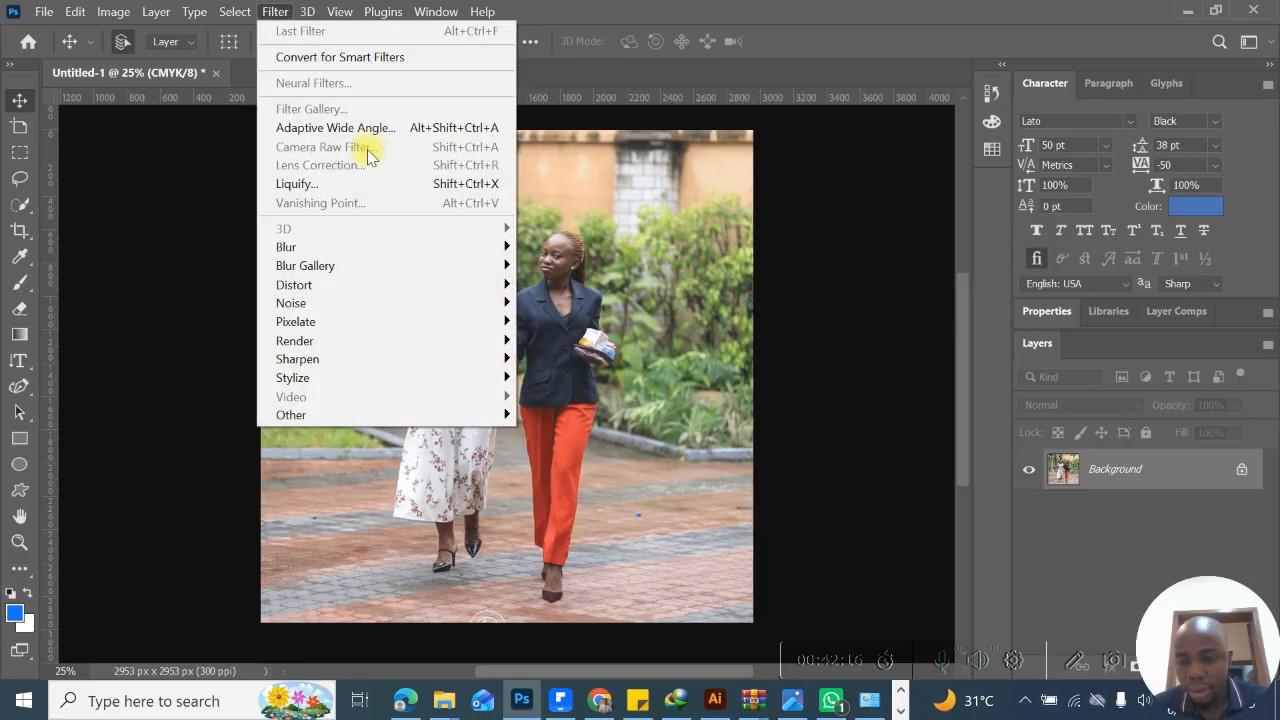
pyautogui.click(566, 251)
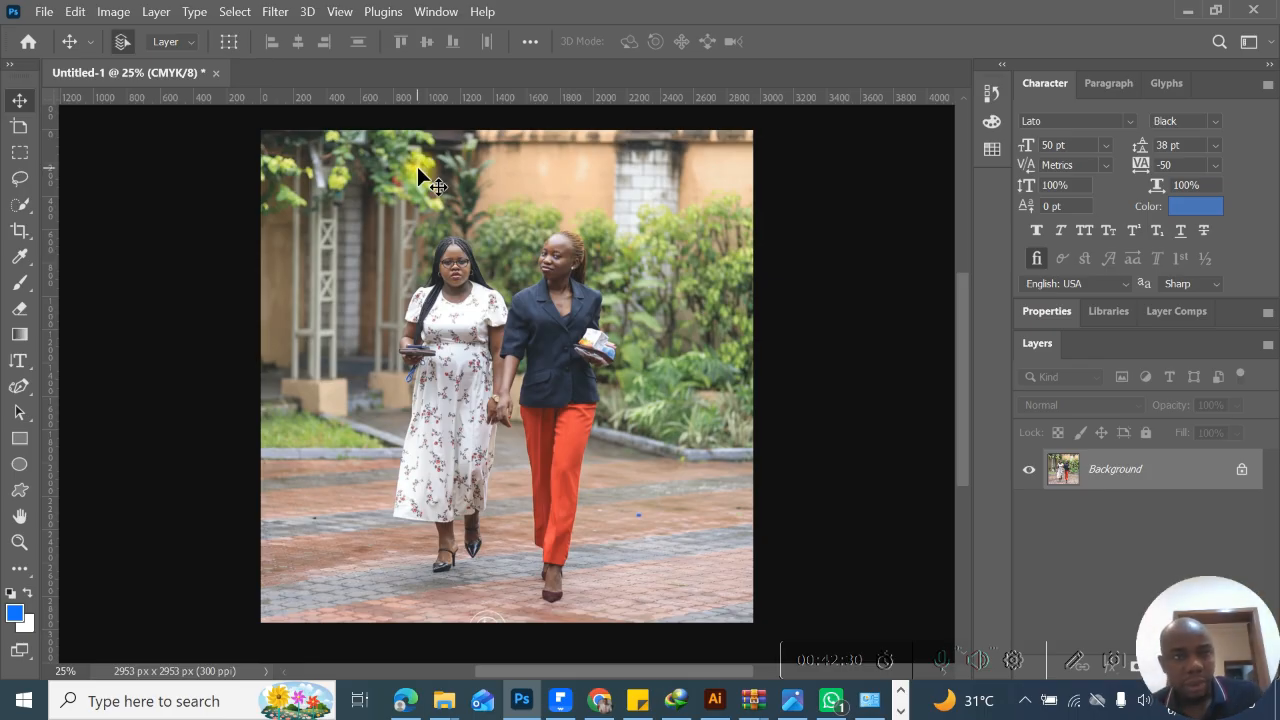
pyautogui.click(115, 12)
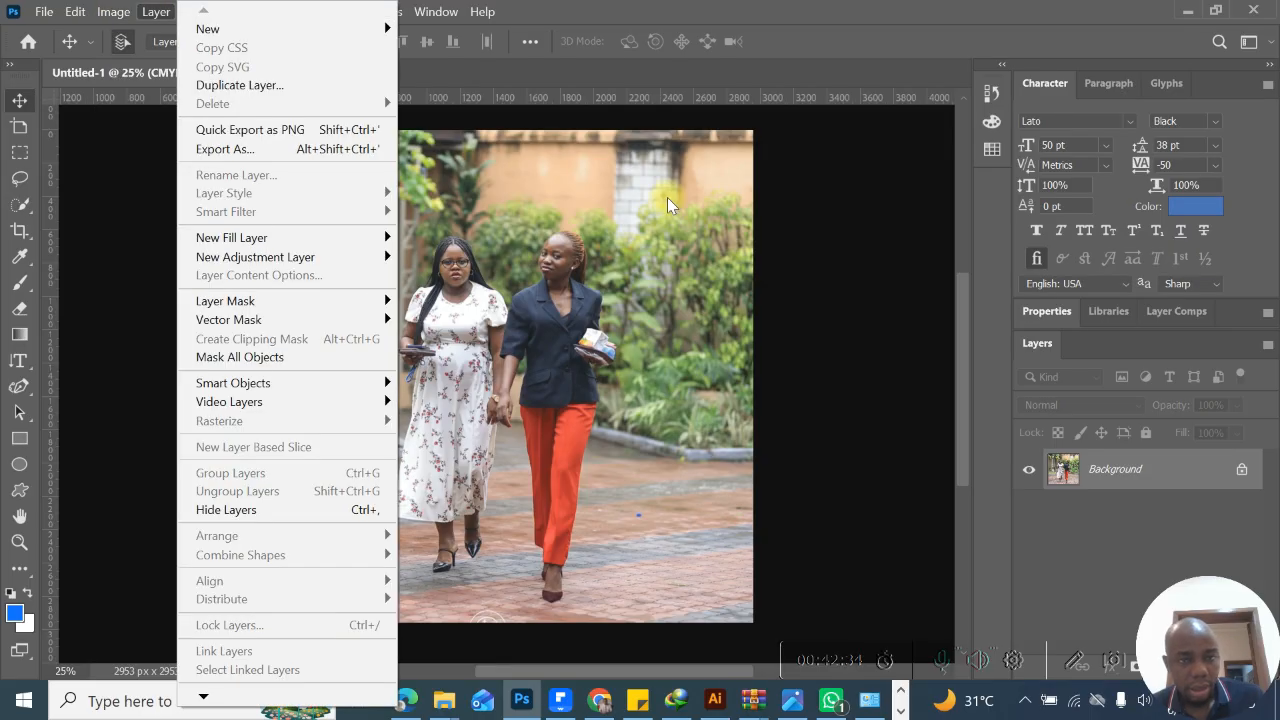
pyautogui.click(672, 199)
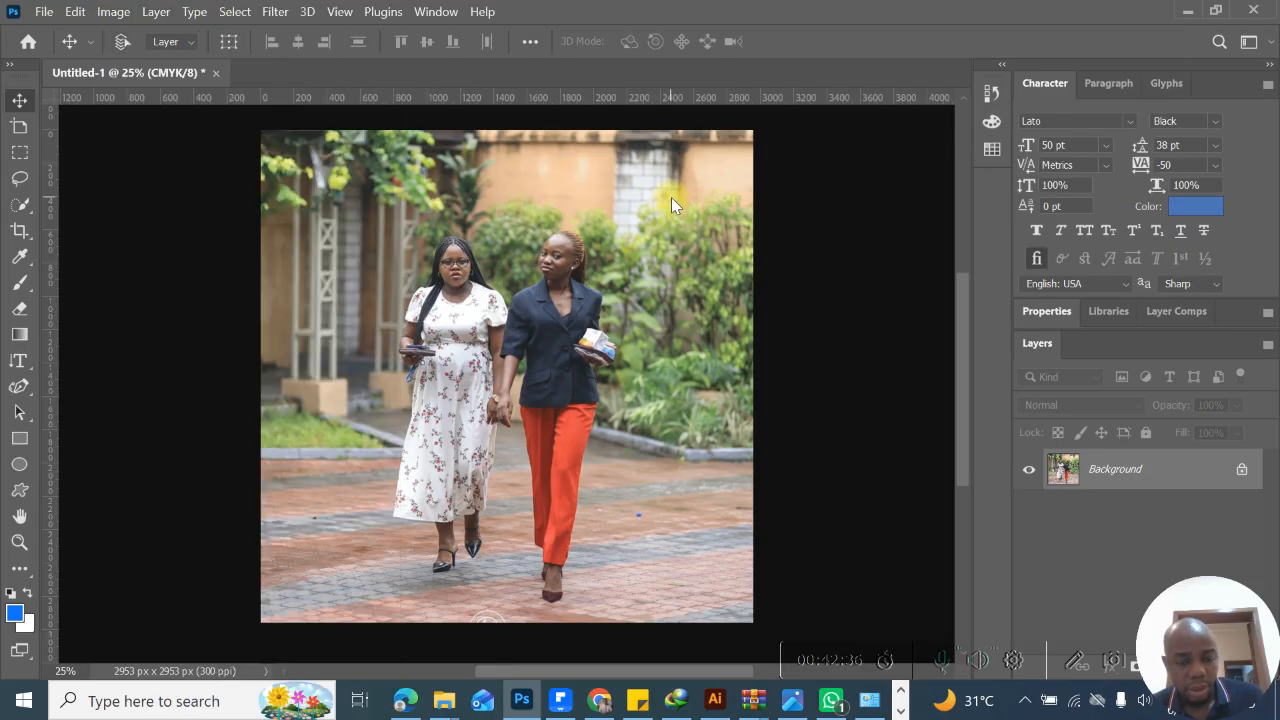
pyautogui.hotkey('ctrl', 'z')
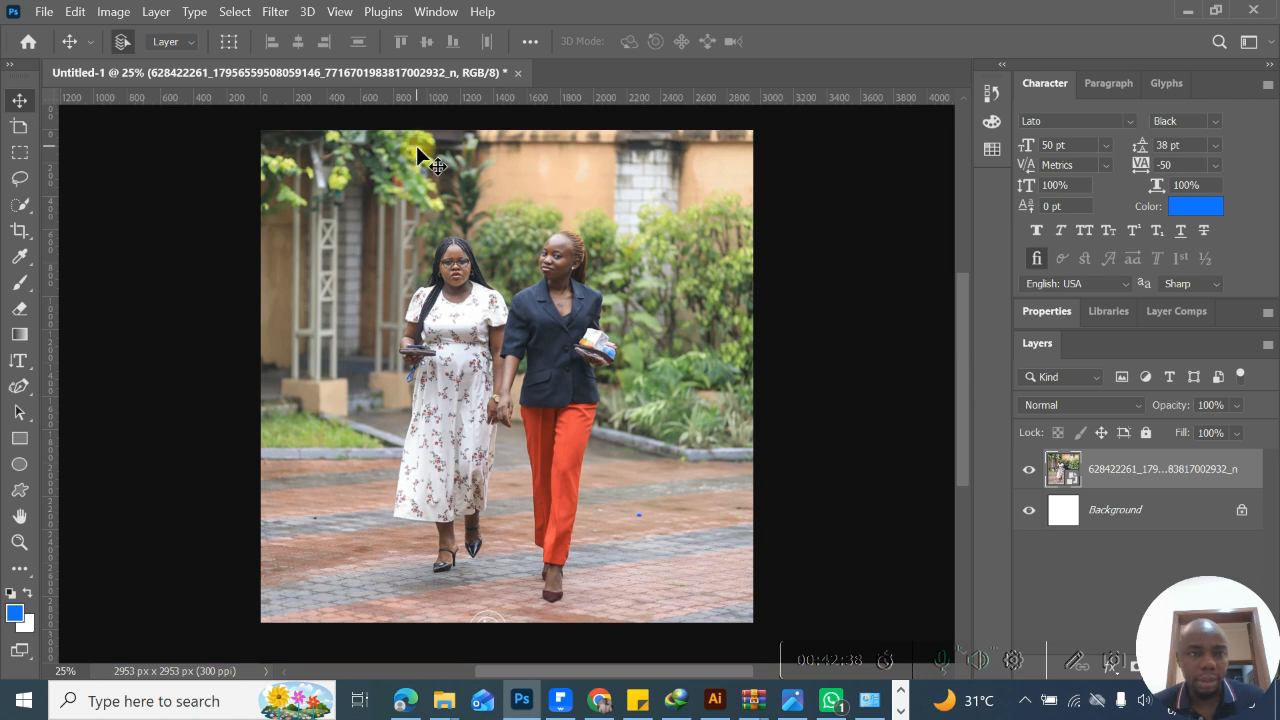
# - View the document's Image Size settings and leave them without changes
pyautogui.click(133, 13)
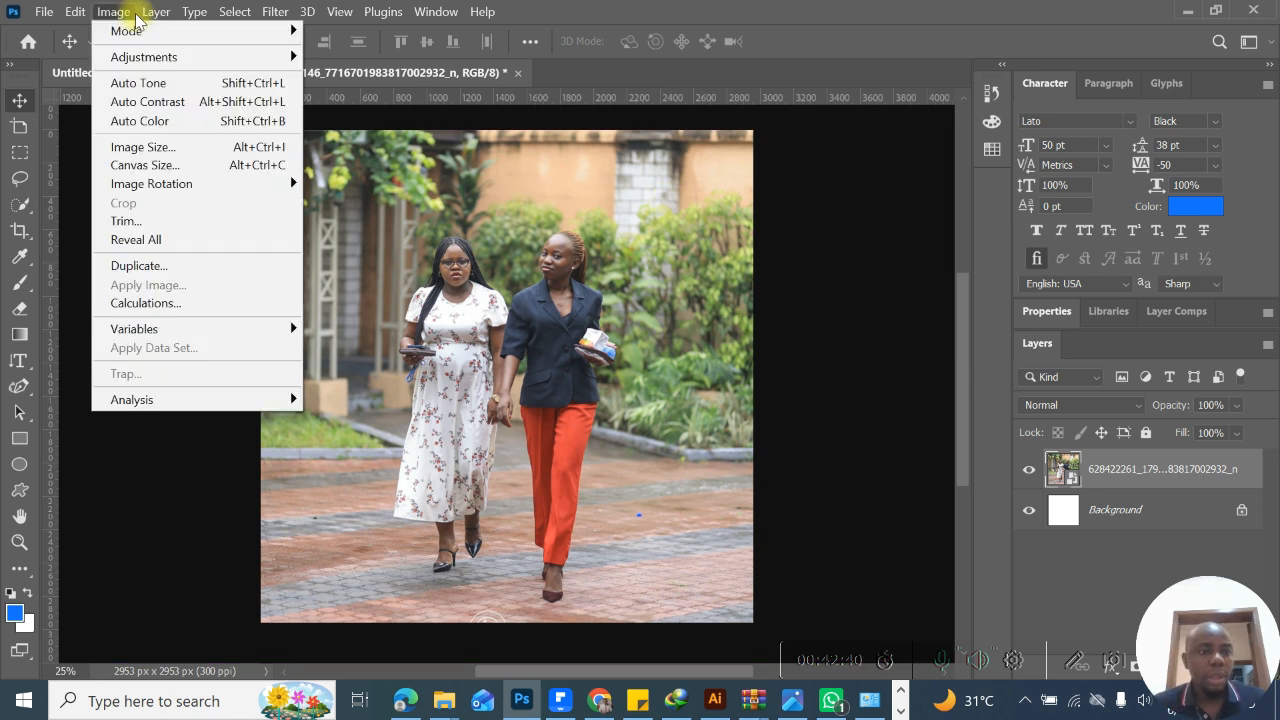
pyautogui.click(180, 148)
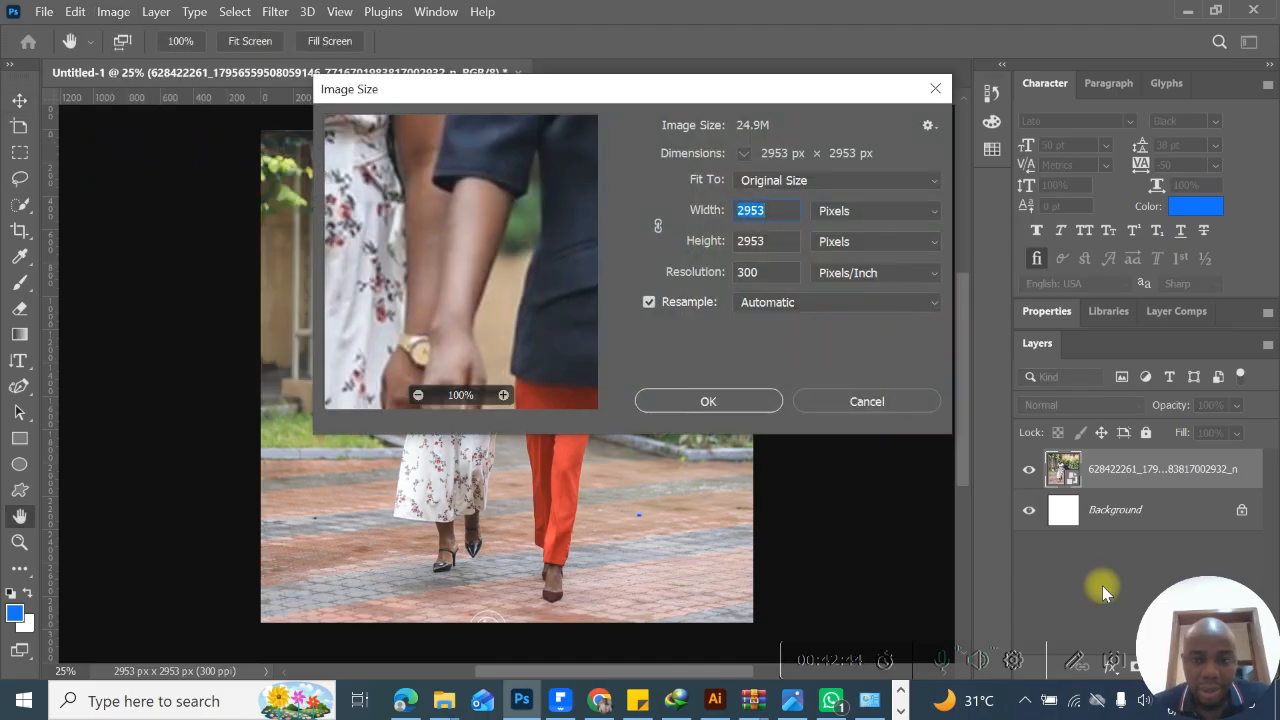
pyautogui.click(899, 409)
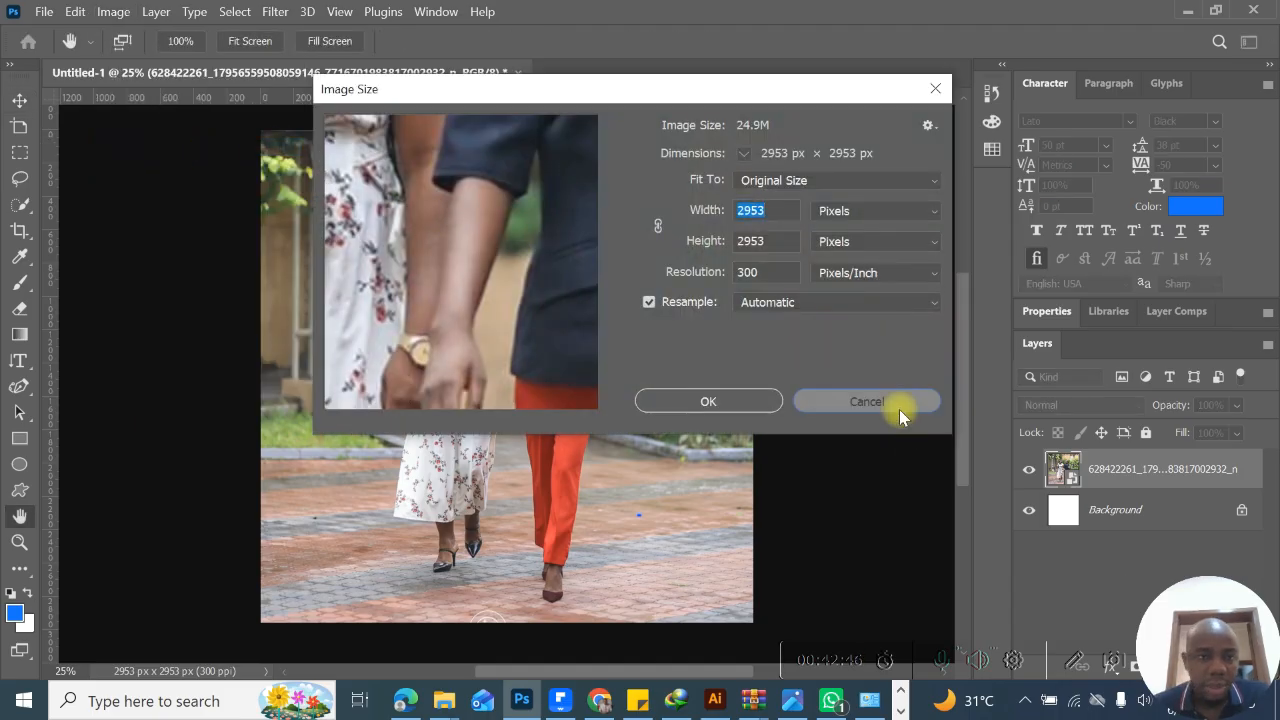
# - Try rotating the whole image 180°, and undo the rotation
pyautogui.click(115, 11)
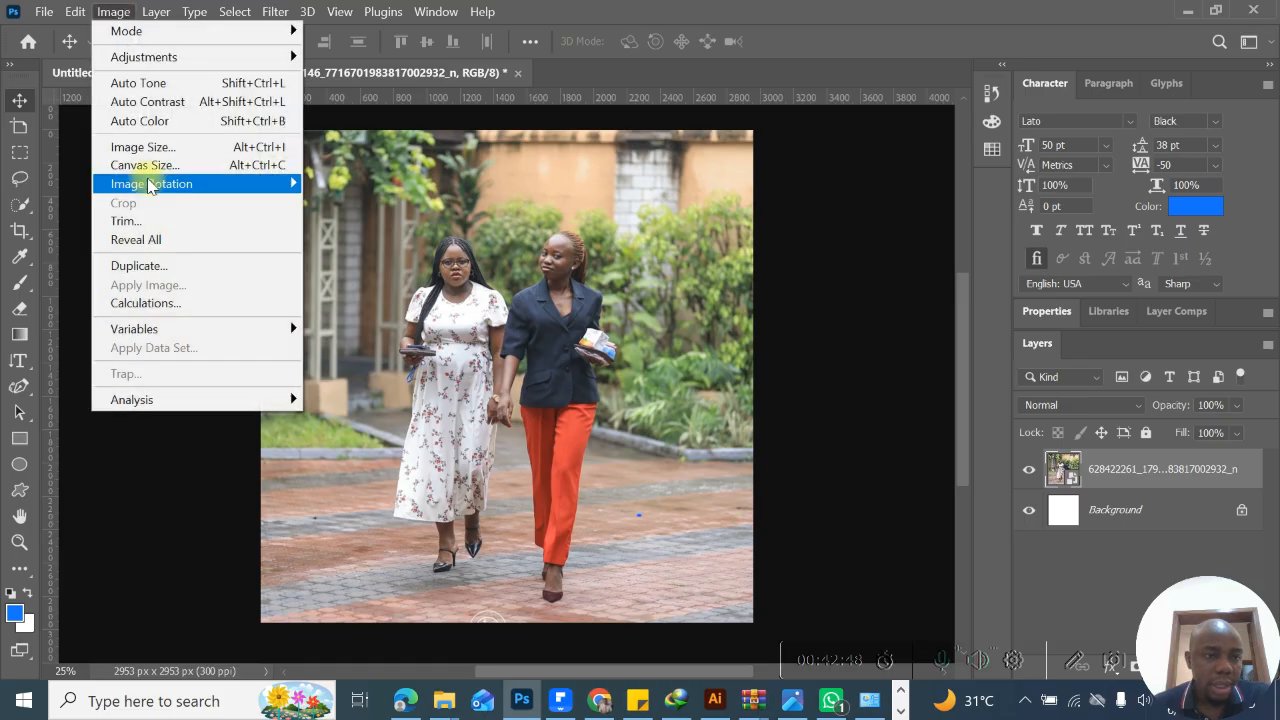
pyautogui.moveTo(155, 190)
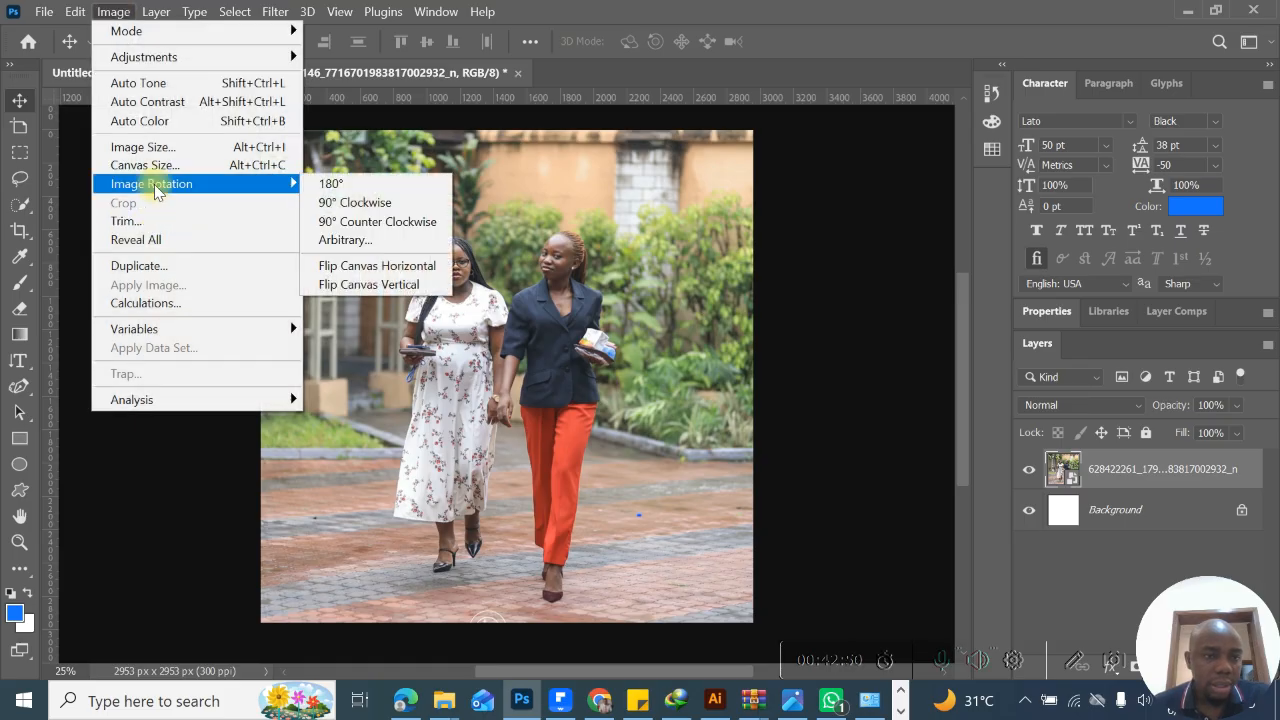
pyautogui.click(345, 186)
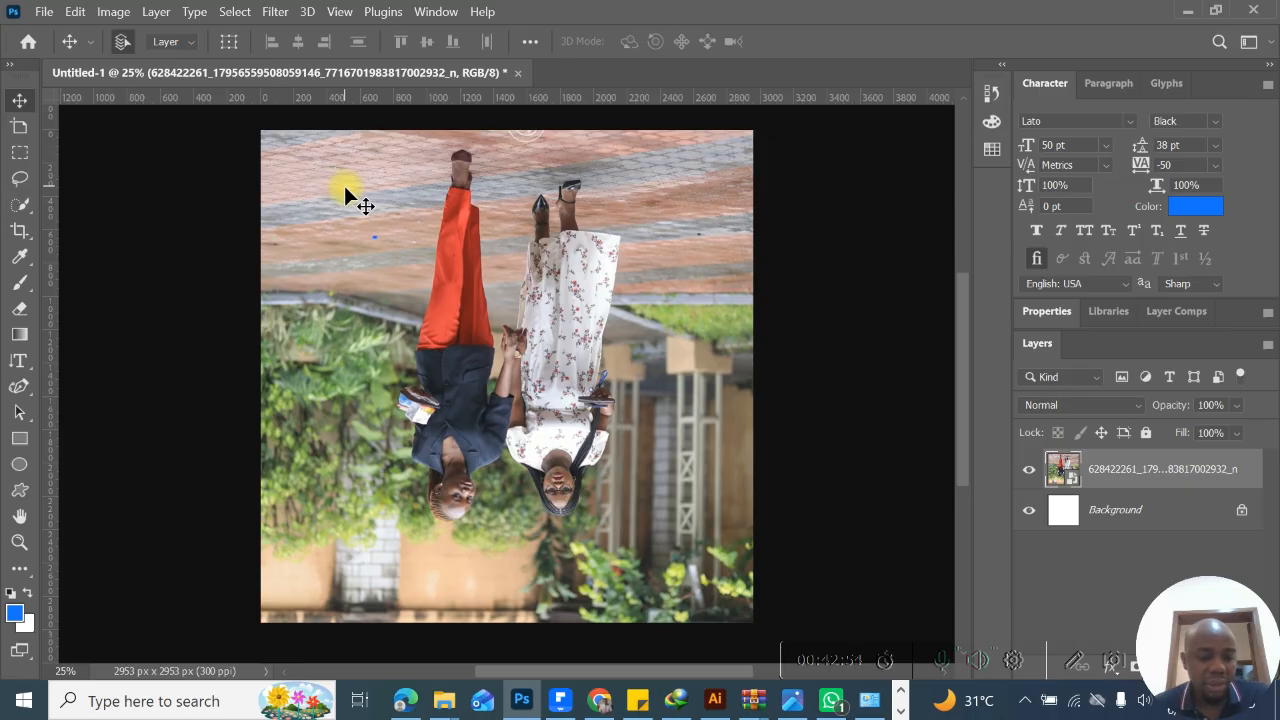
pyautogui.hotkey('ctrl', 'z')
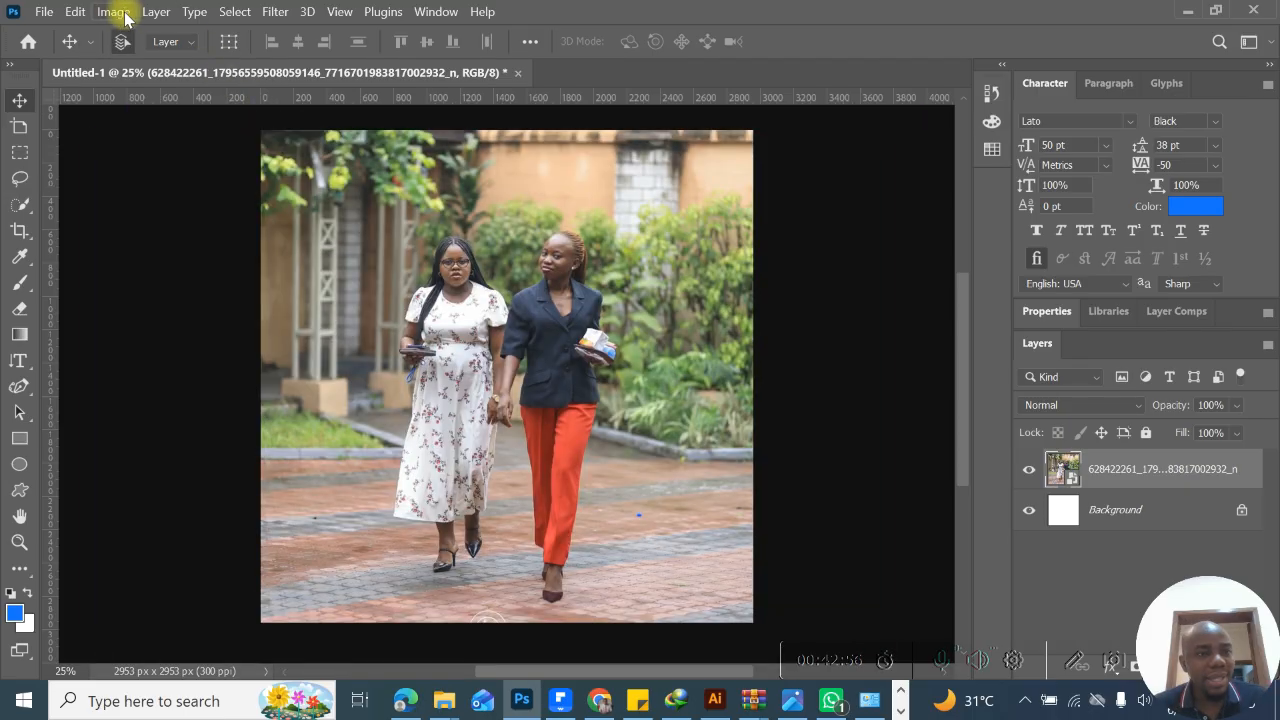
# - Look over the edit and image commands, view the Canvas Size settings, and cancel them
pyautogui.click(77, 12)
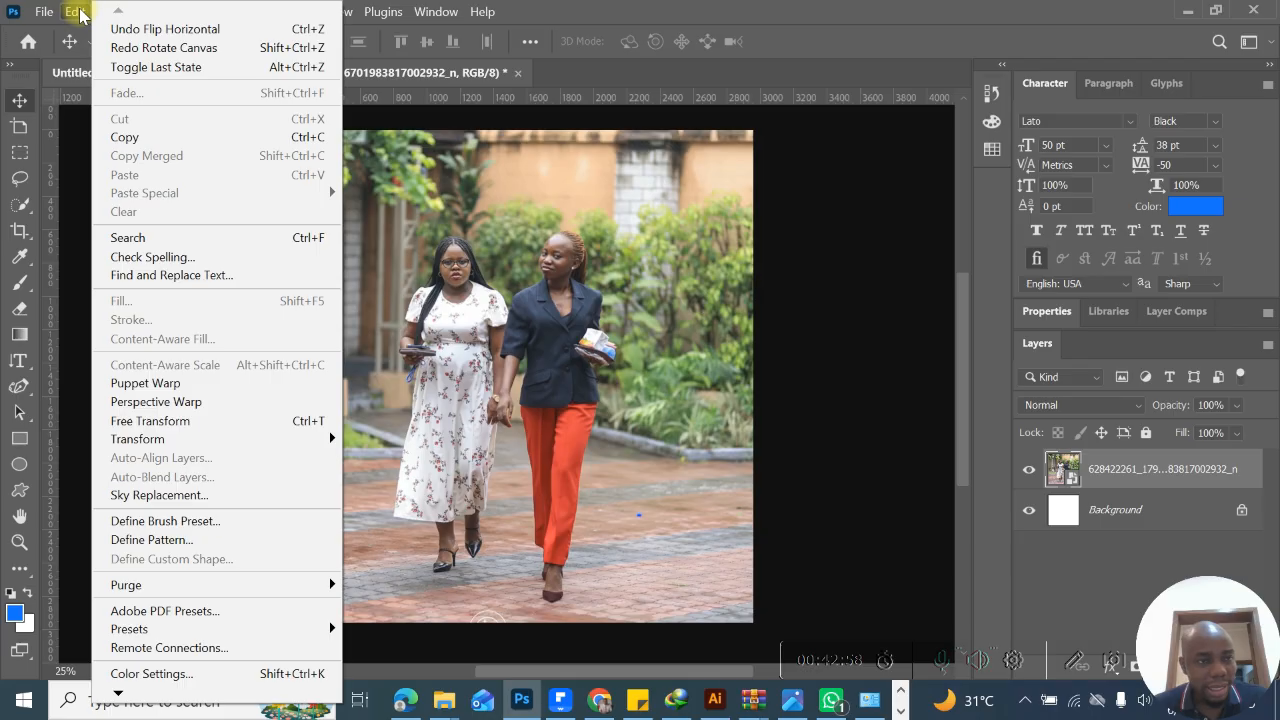
pyautogui.click(78, 12)
pyautogui.click(104, 12)
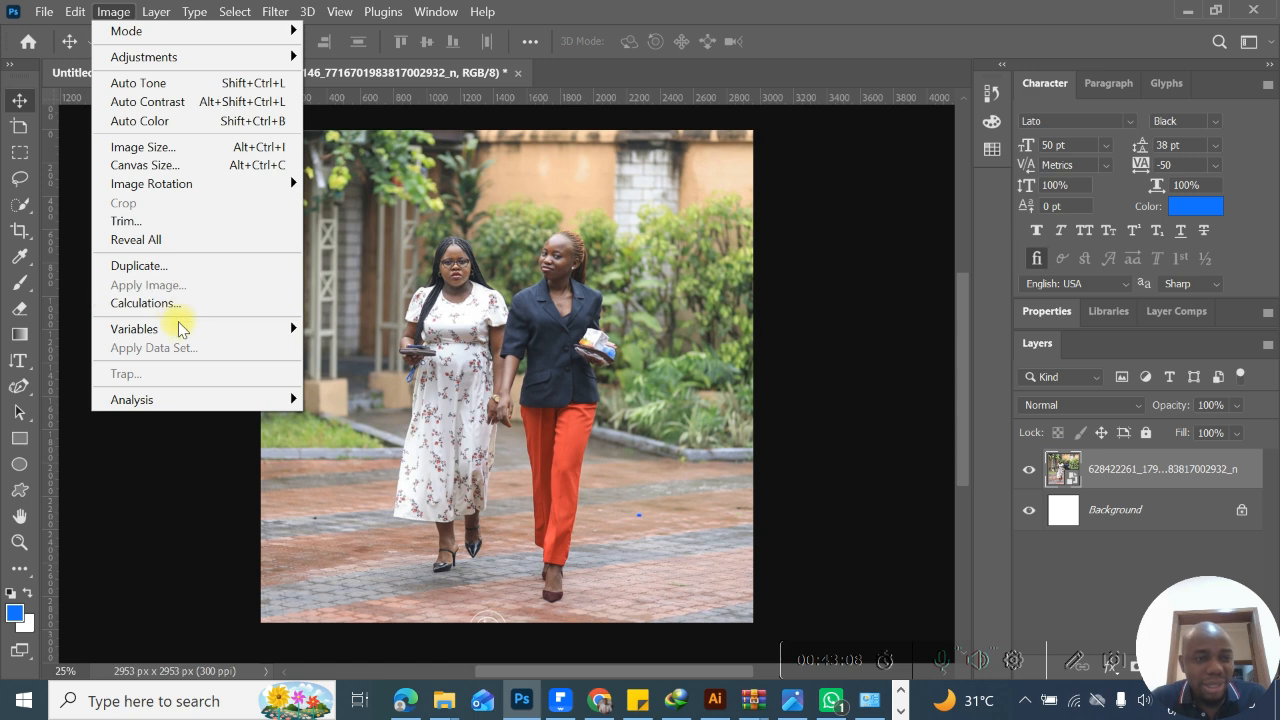
pyautogui.moveTo(184, 330)
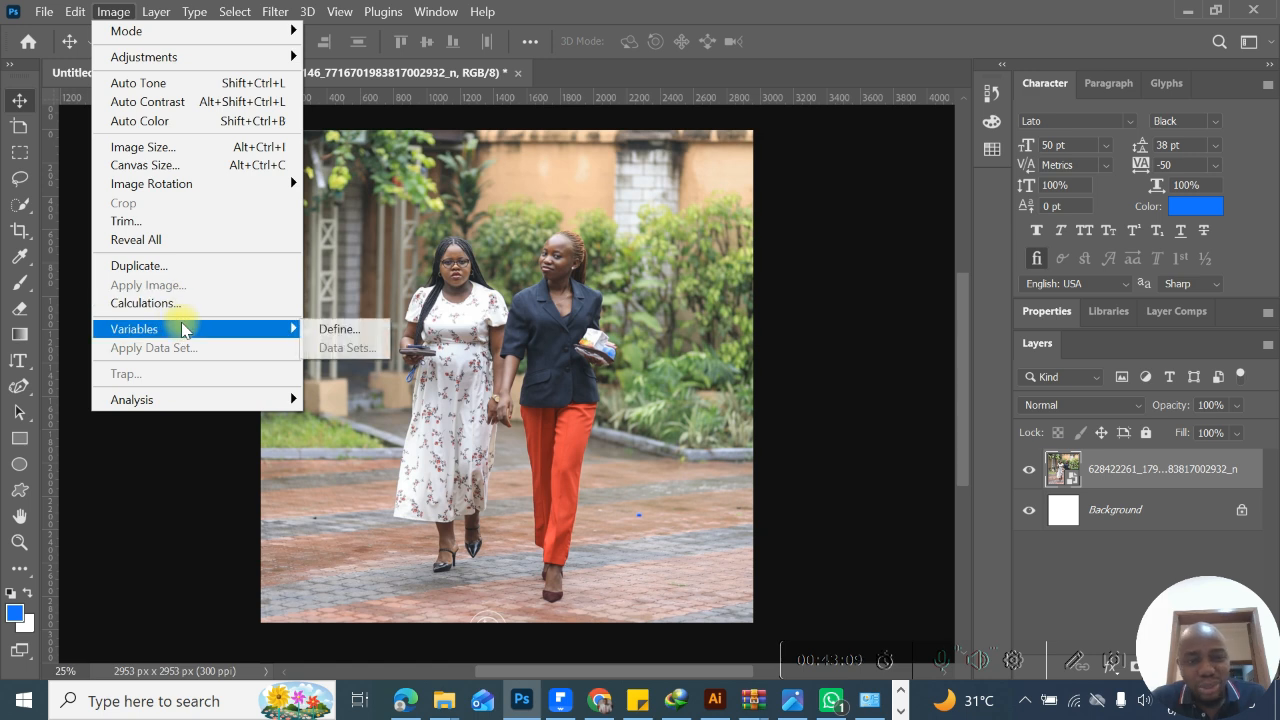
pyautogui.click(210, 170)
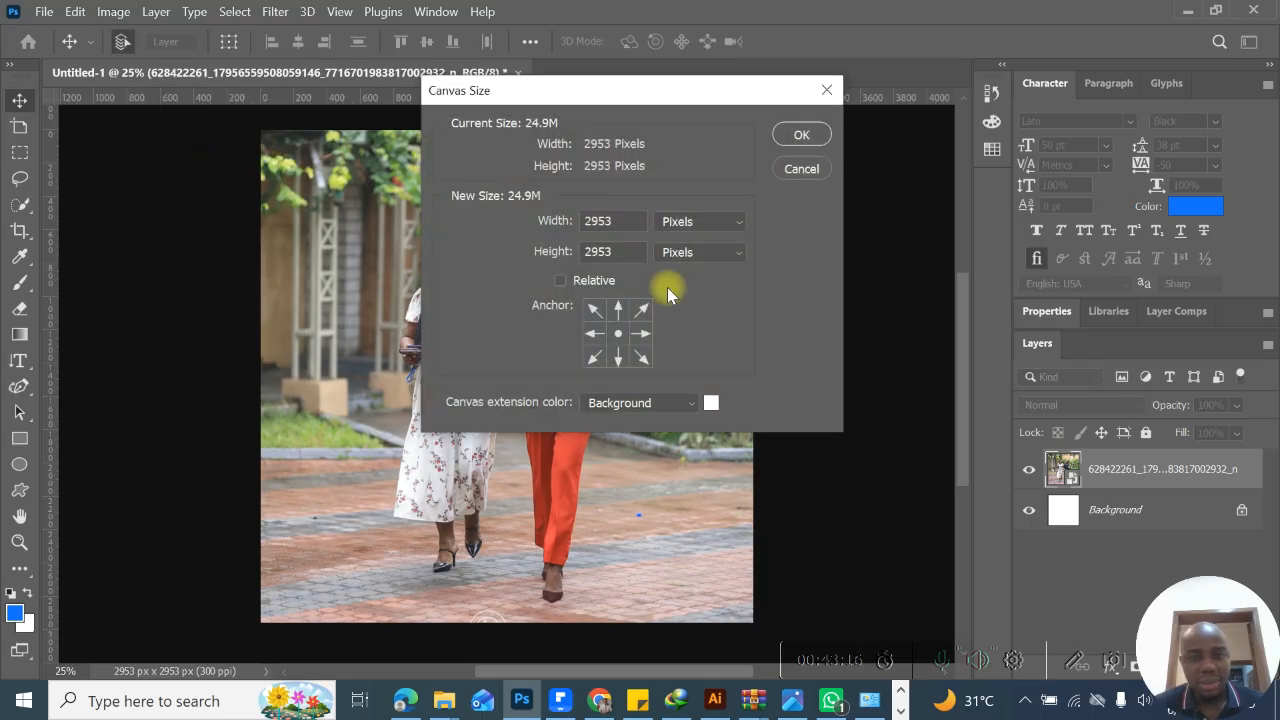
pyautogui.click(800, 166)
# - Try a Selective Color adjustment on the photo's Reds with Cyan -11%, Magenta +45% and Black +20%
pyautogui.click(118, 12)
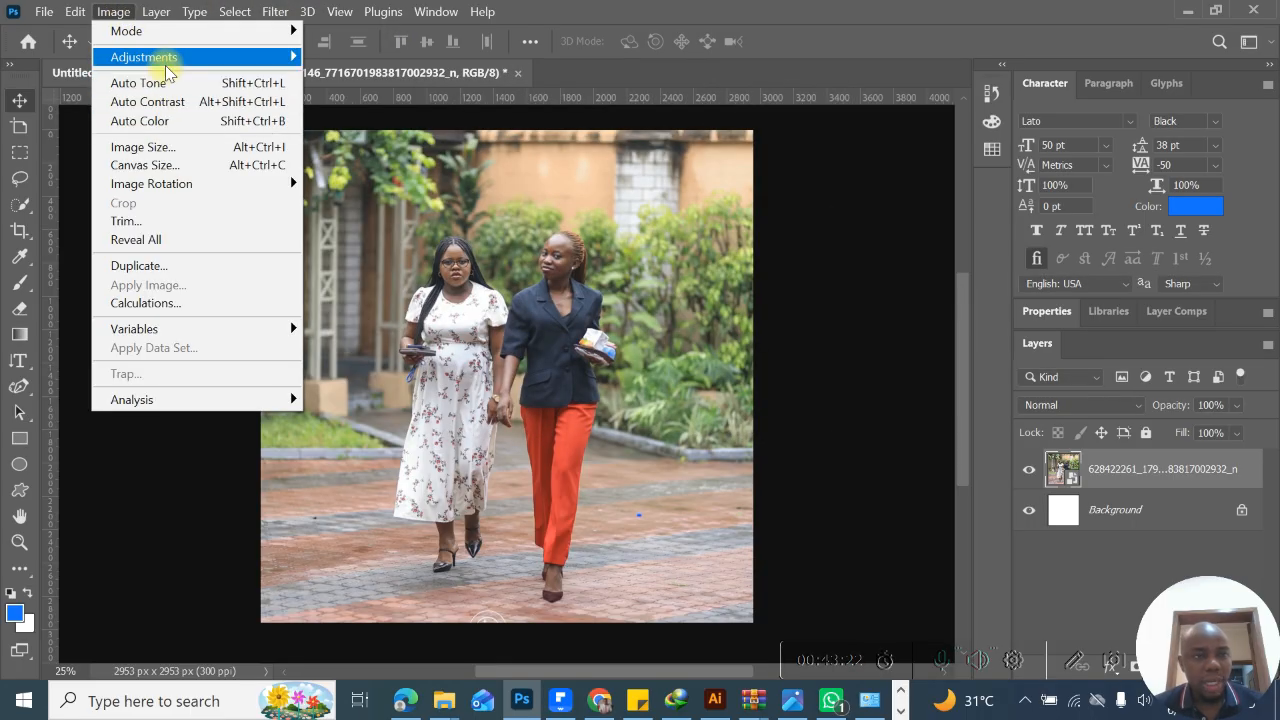
pyautogui.moveTo(163, 56)
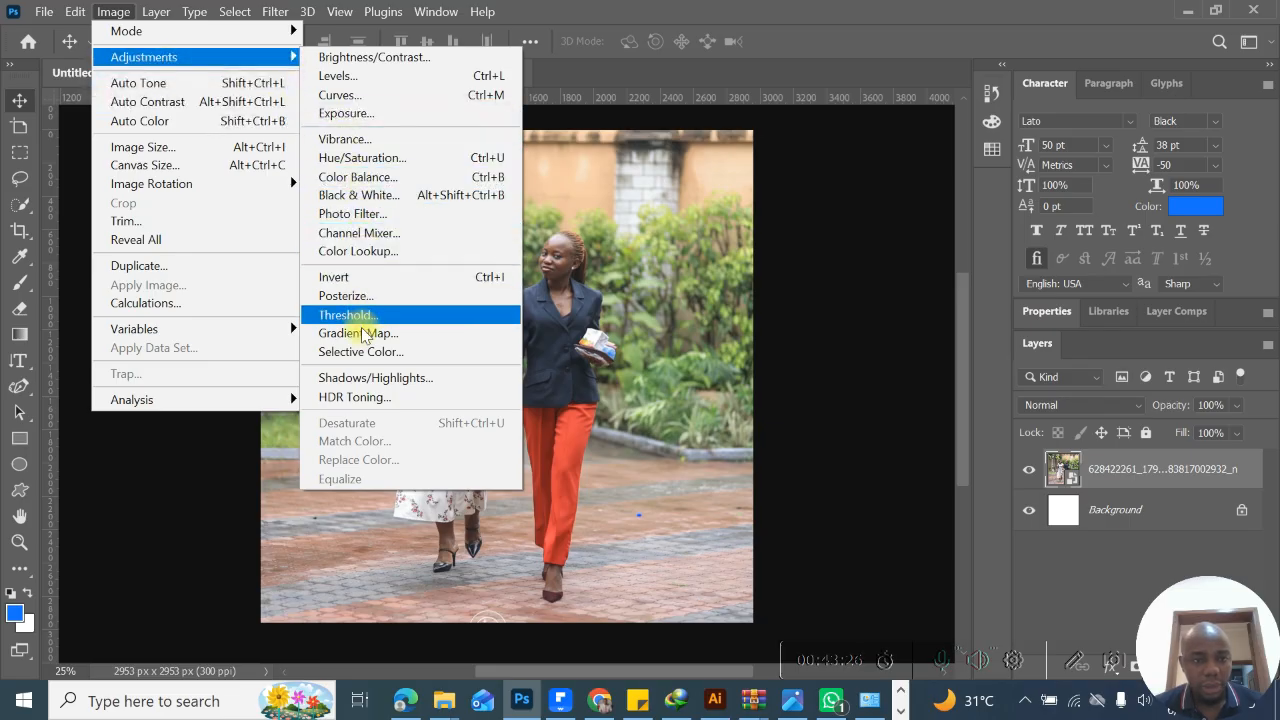
pyautogui.click(366, 352)
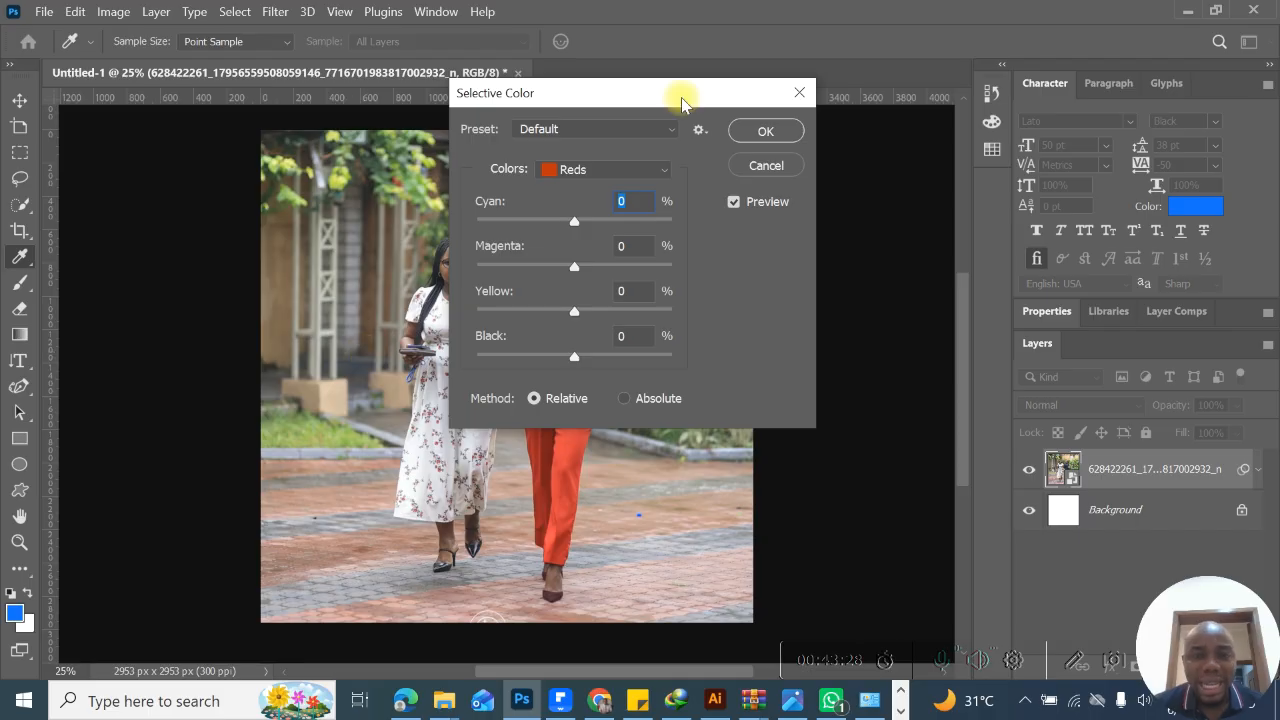
pyautogui.moveTo(715, 88); pyautogui.dragTo(996, 93)
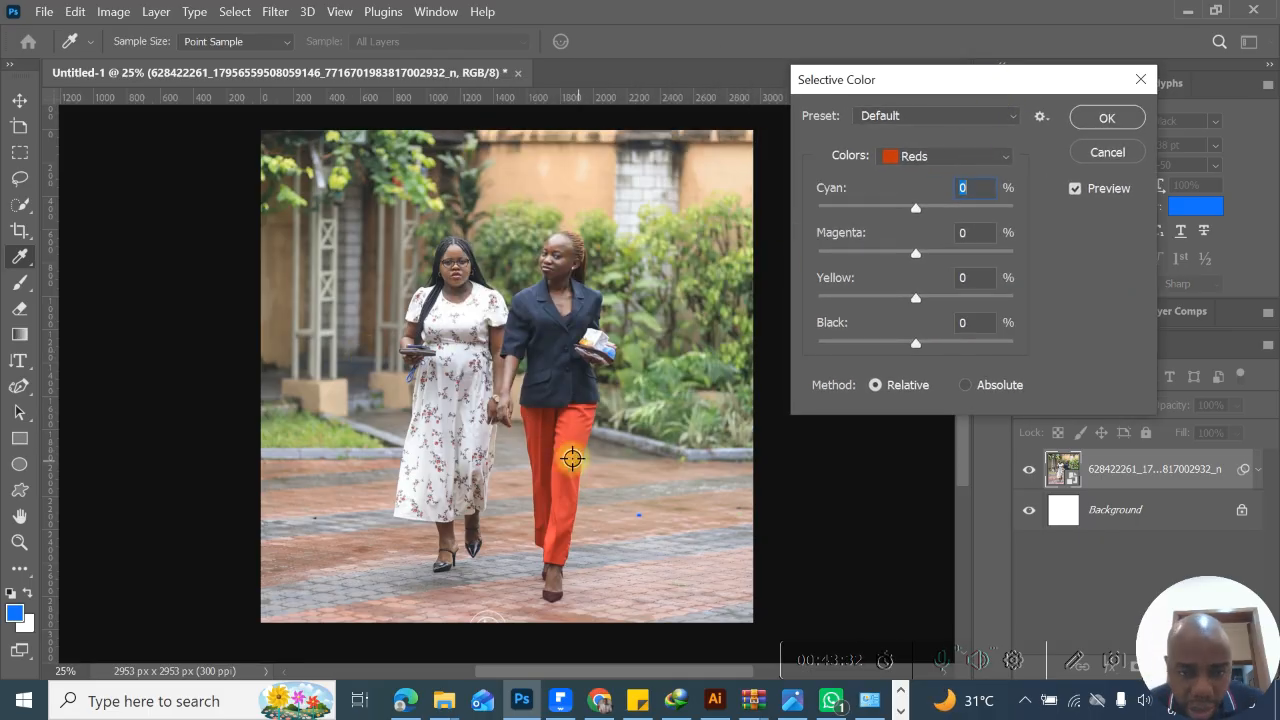
pyautogui.moveTo(915, 208); pyautogui.dragTo(960, 266)
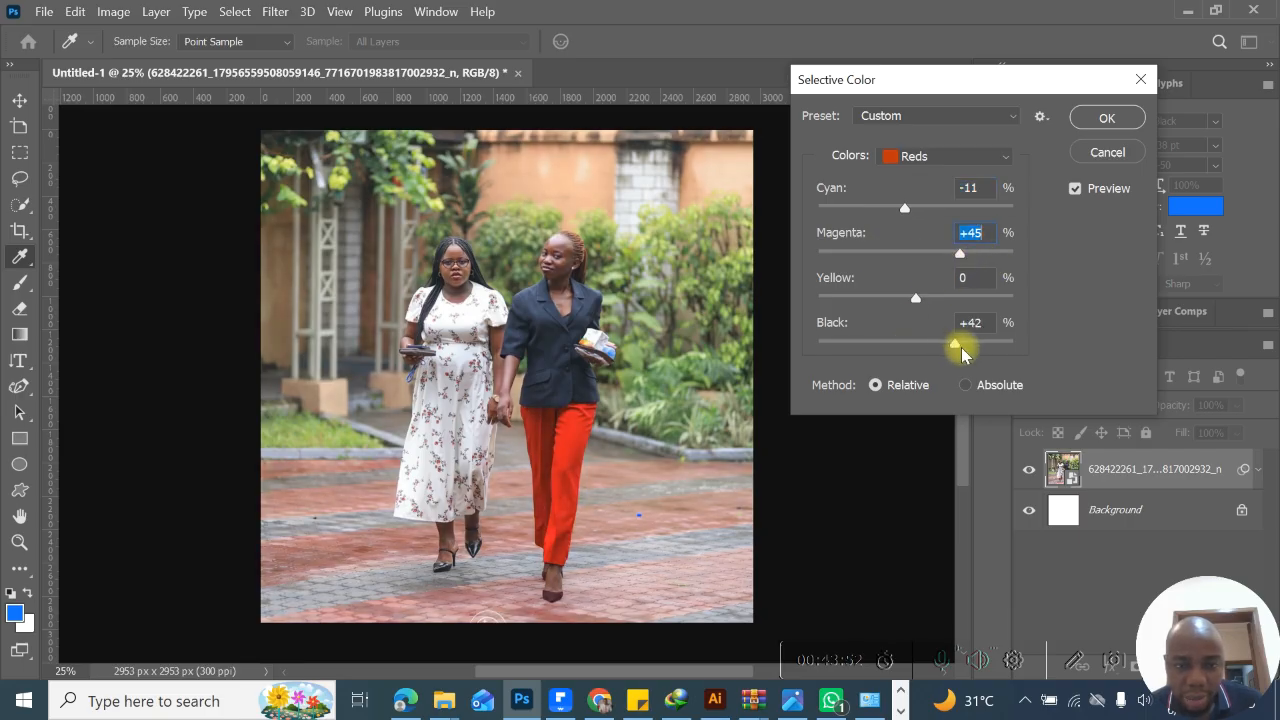
pyautogui.moveTo(975, 346); pyautogui.dragTo(936, 341)
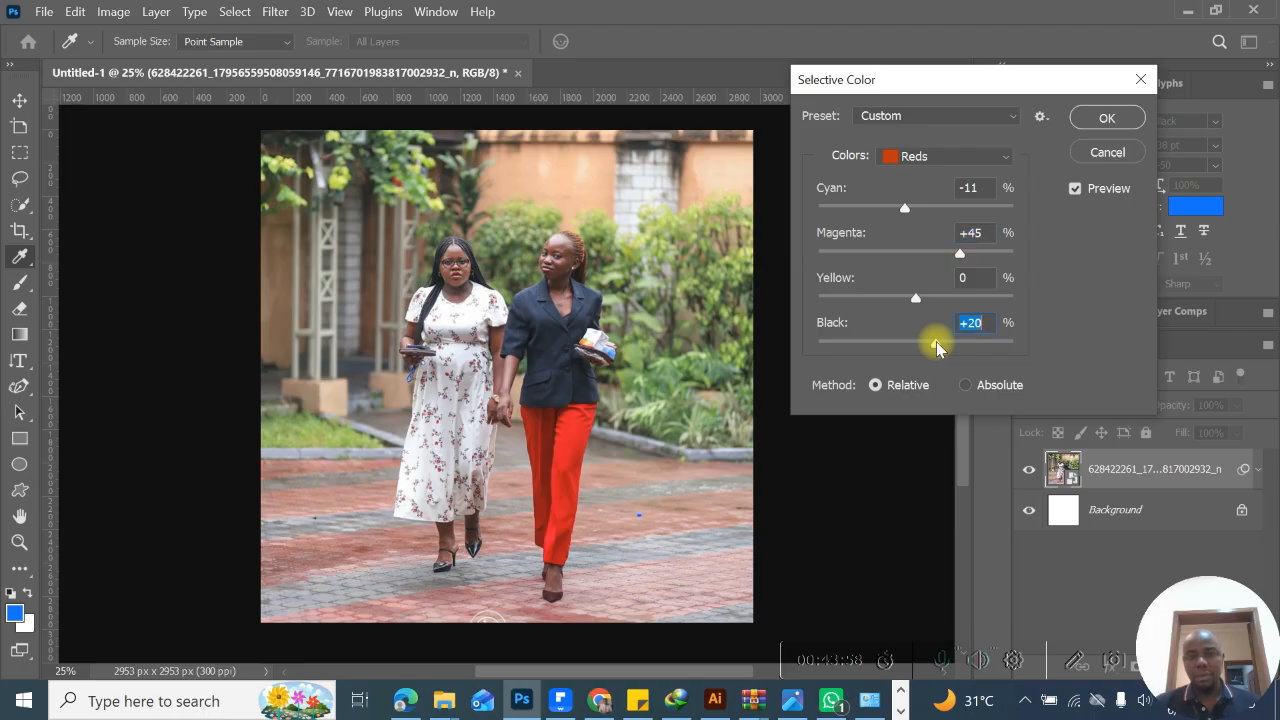
# - Compare the Selective Color result with and without preview, try the Absolute and Relative methods, and cancel the adjustment
pyautogui.click(1077, 192)
pyautogui.click(1077, 192)
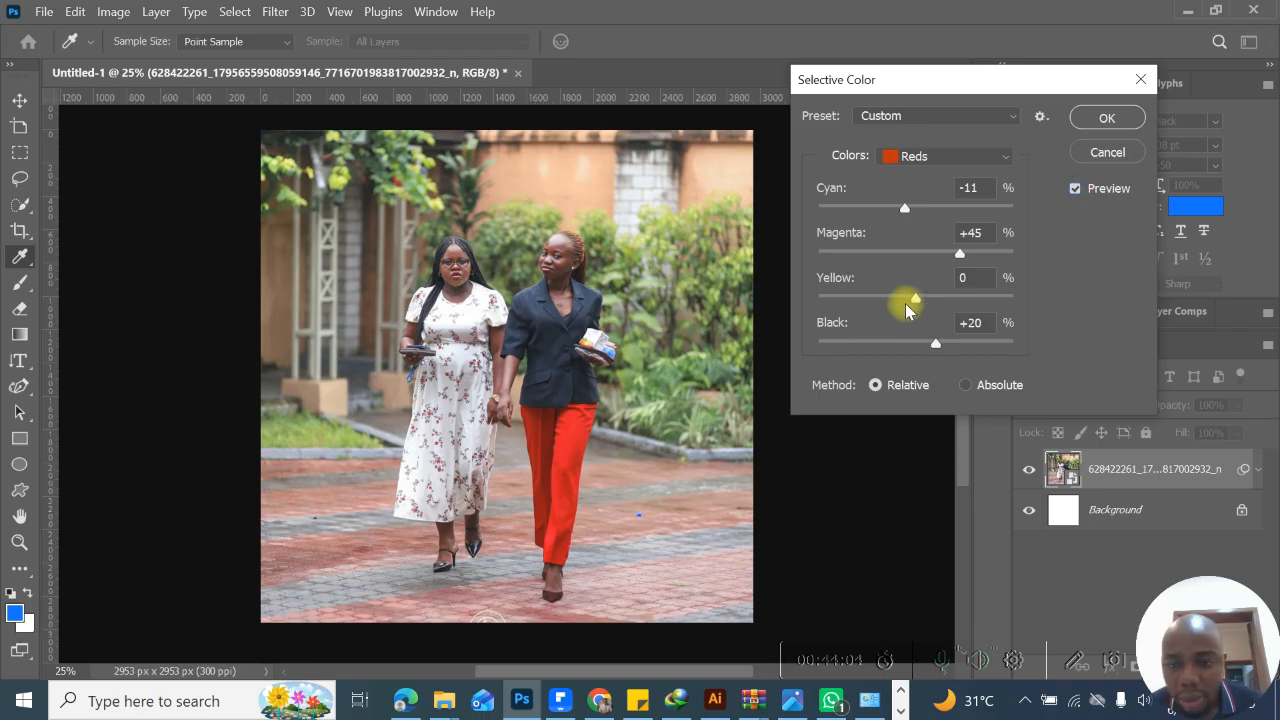
pyautogui.click(965, 386)
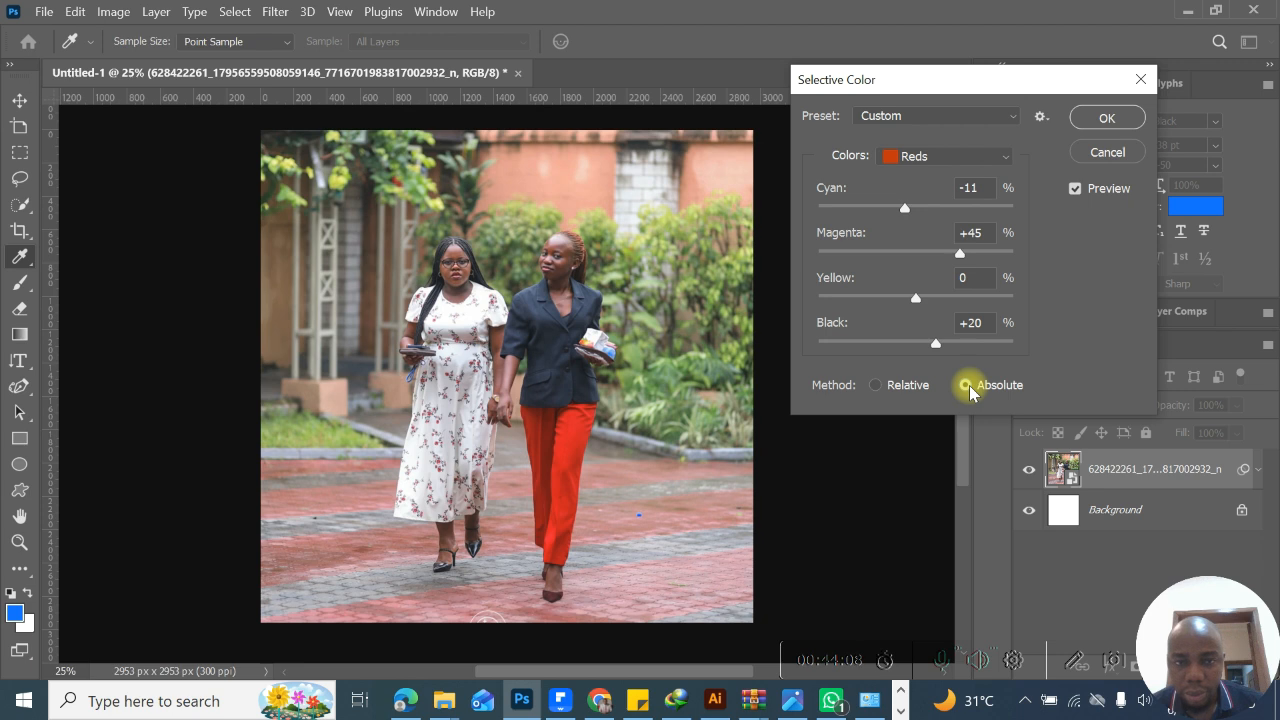
pyautogui.click(876, 385)
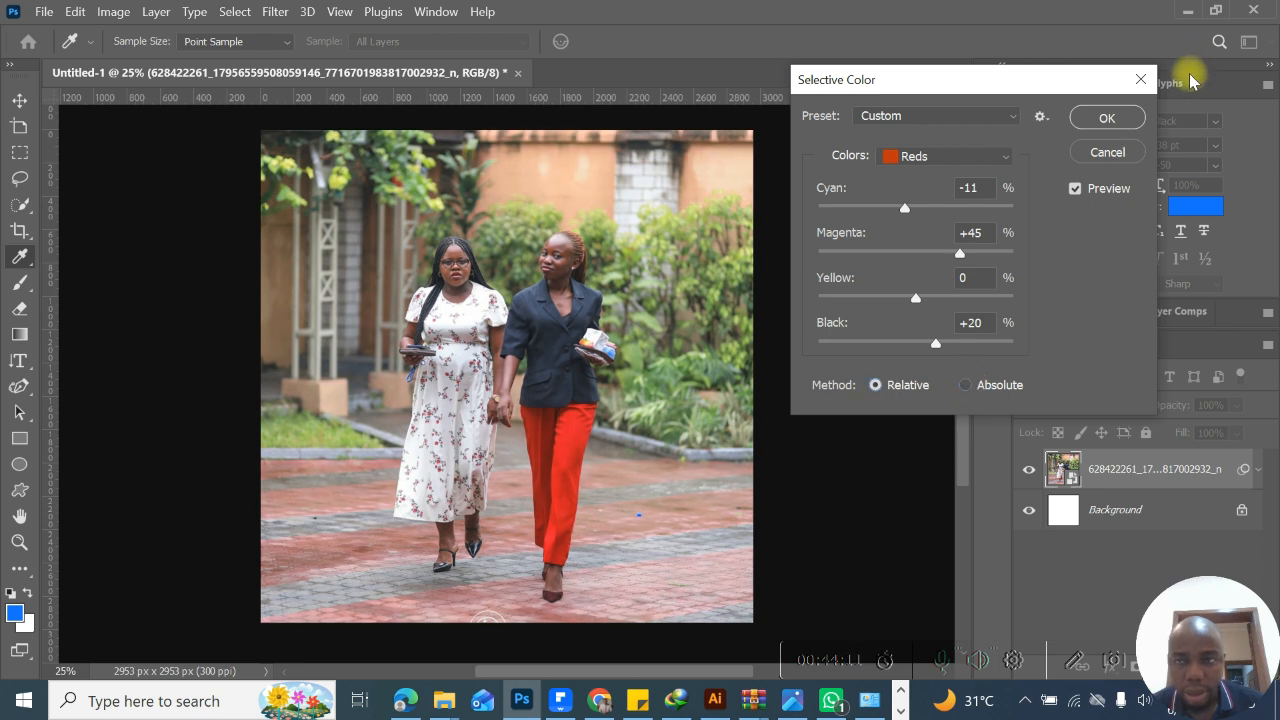
pyautogui.click(1134, 150)
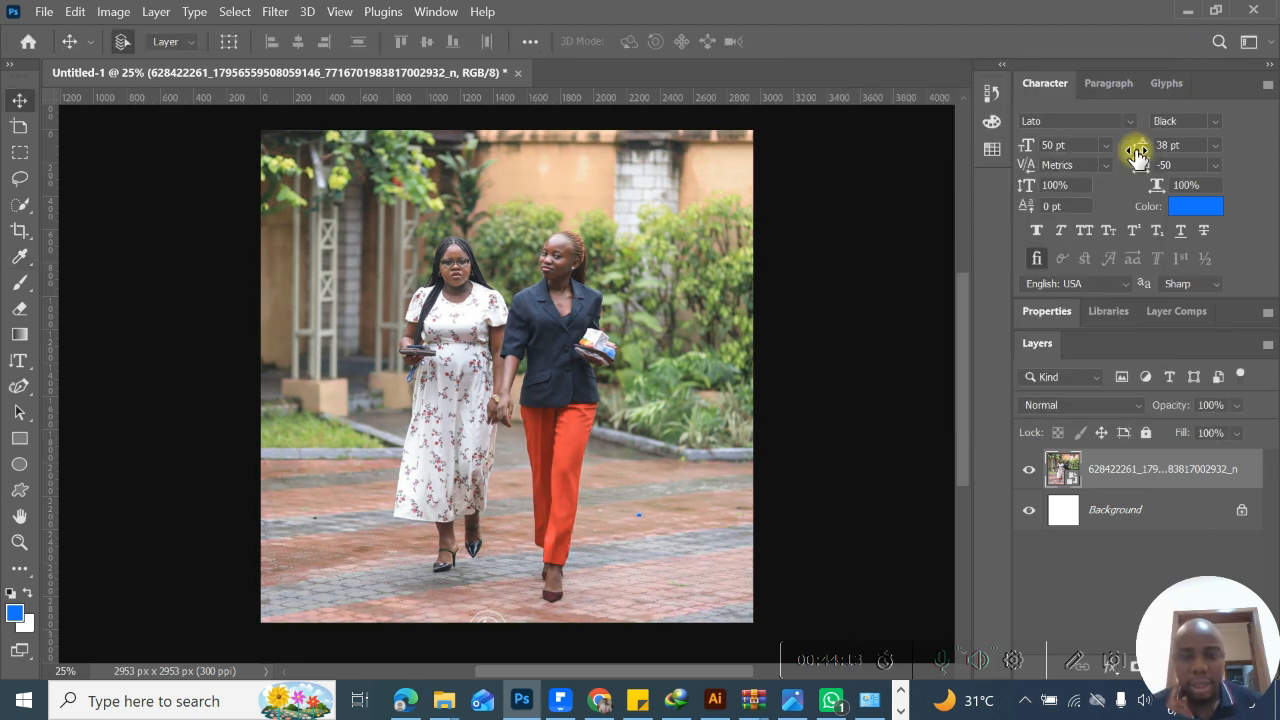
# - Unlock the Background layer and view the commands available for the photo layer
pyautogui.click(1243, 512)
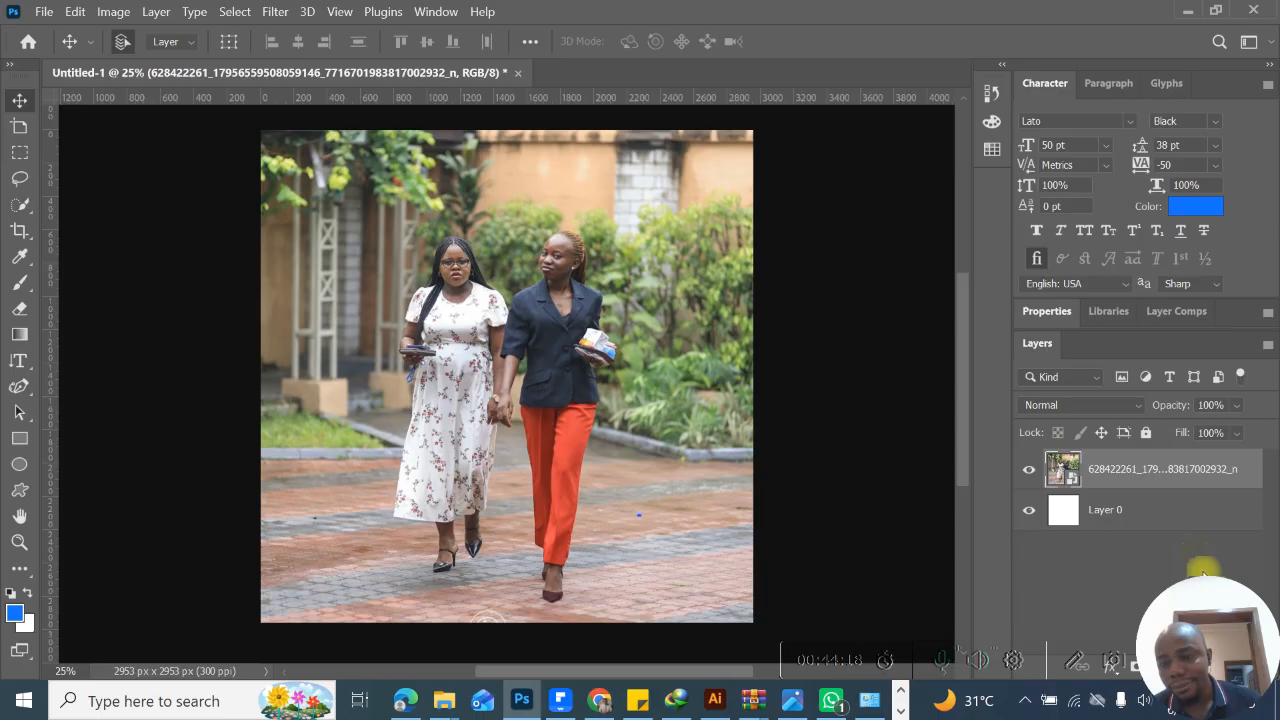
pyautogui.rightClick(1150, 468)
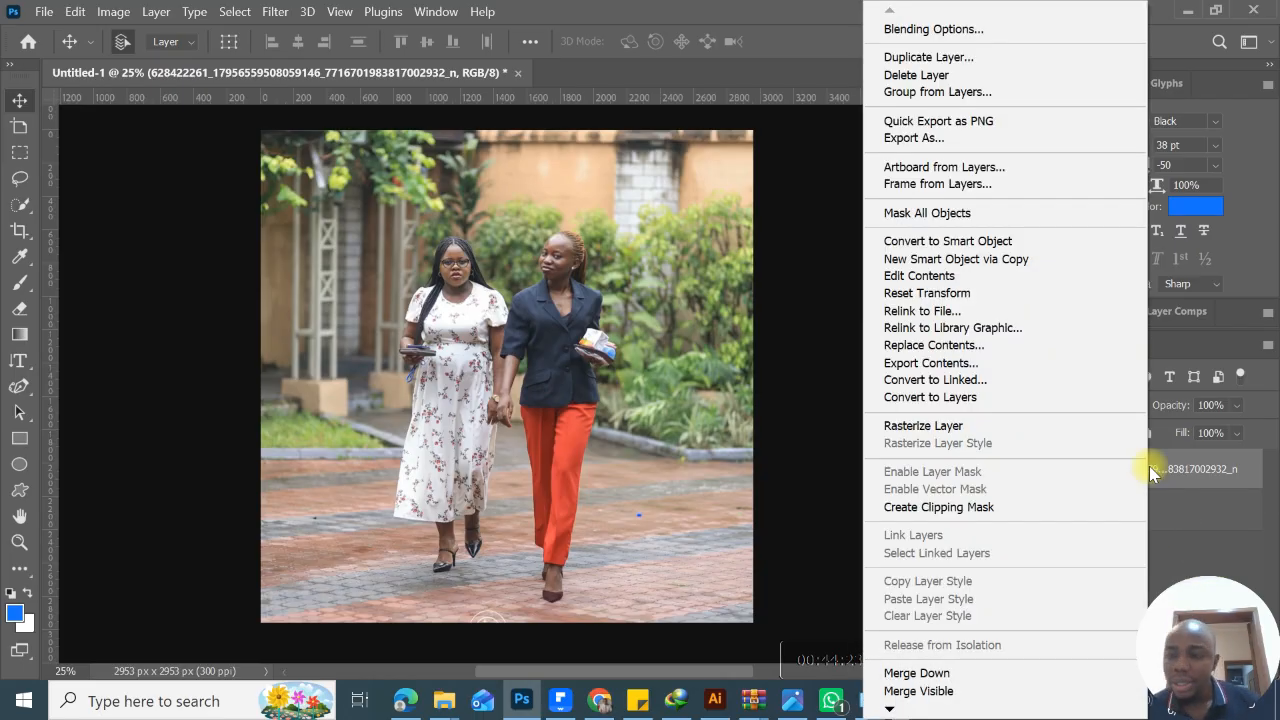
pyautogui.click(1192, 468)
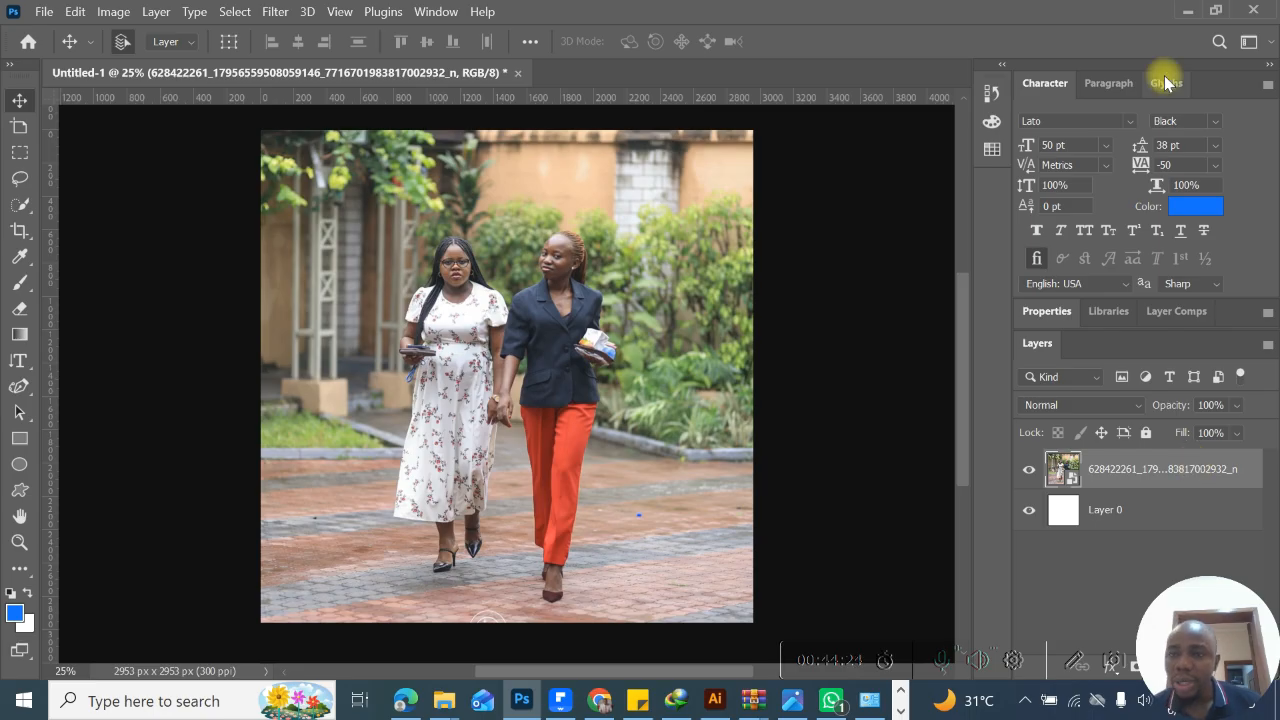
# - Try the Photography workspace with its layout reset, and return to the Graphic and Web workspace
pyautogui.click(1248, 41)
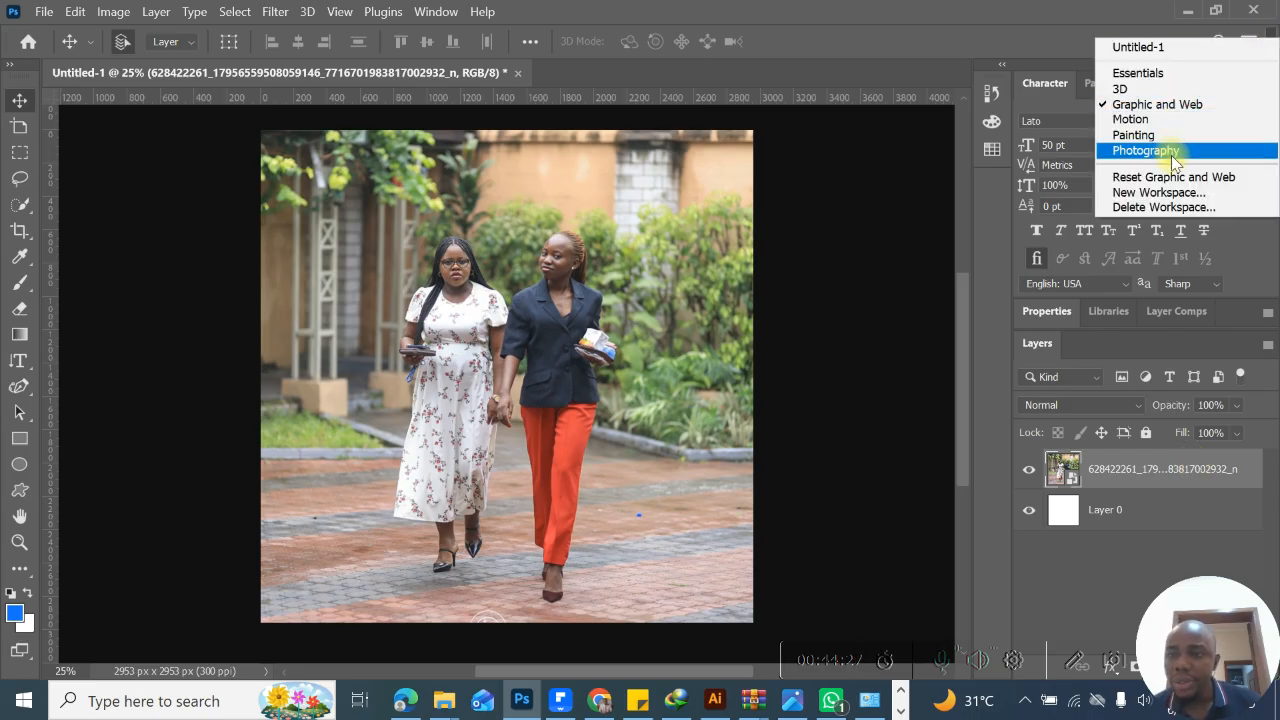
pyautogui.click(1146, 150)
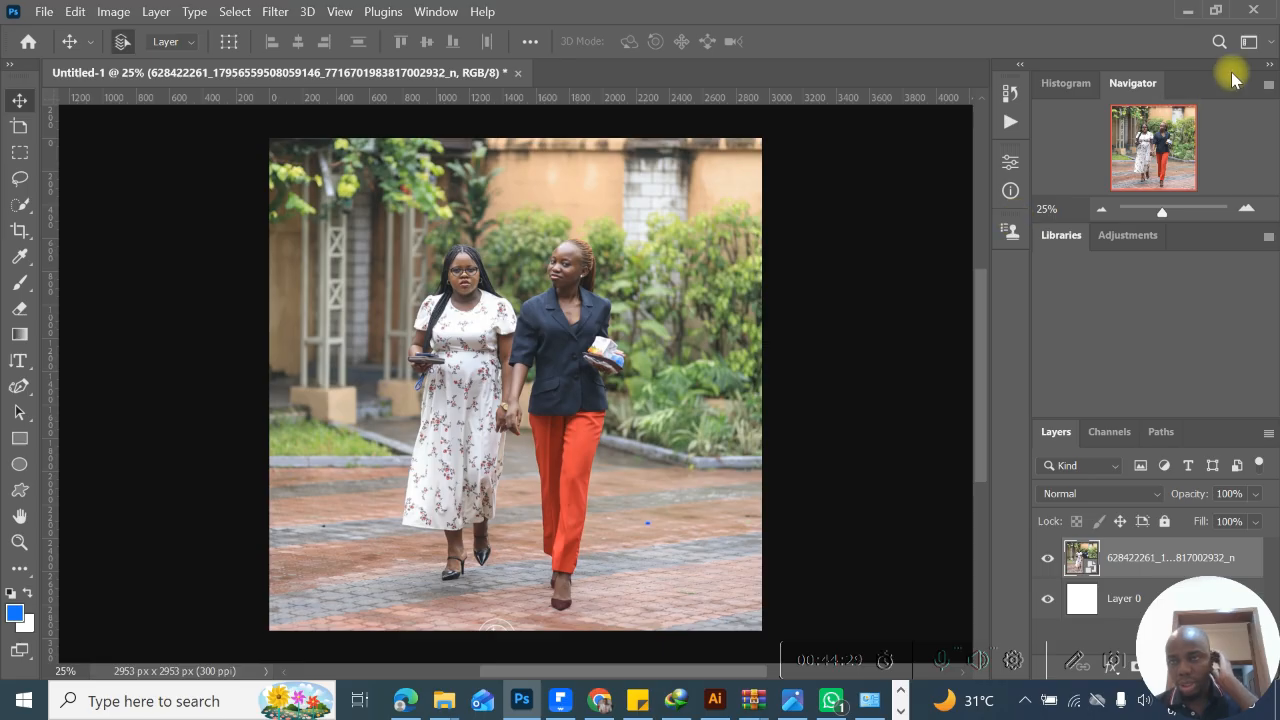
pyautogui.click(1248, 41)
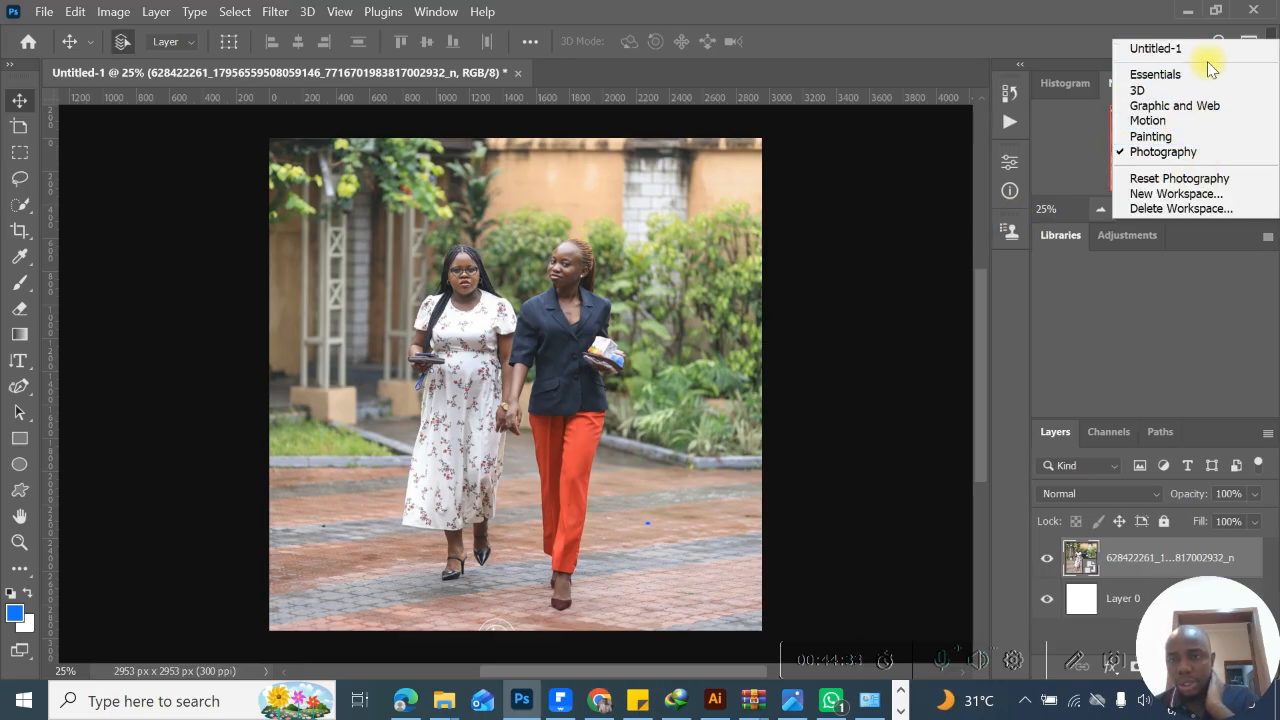
pyautogui.click(1206, 177)
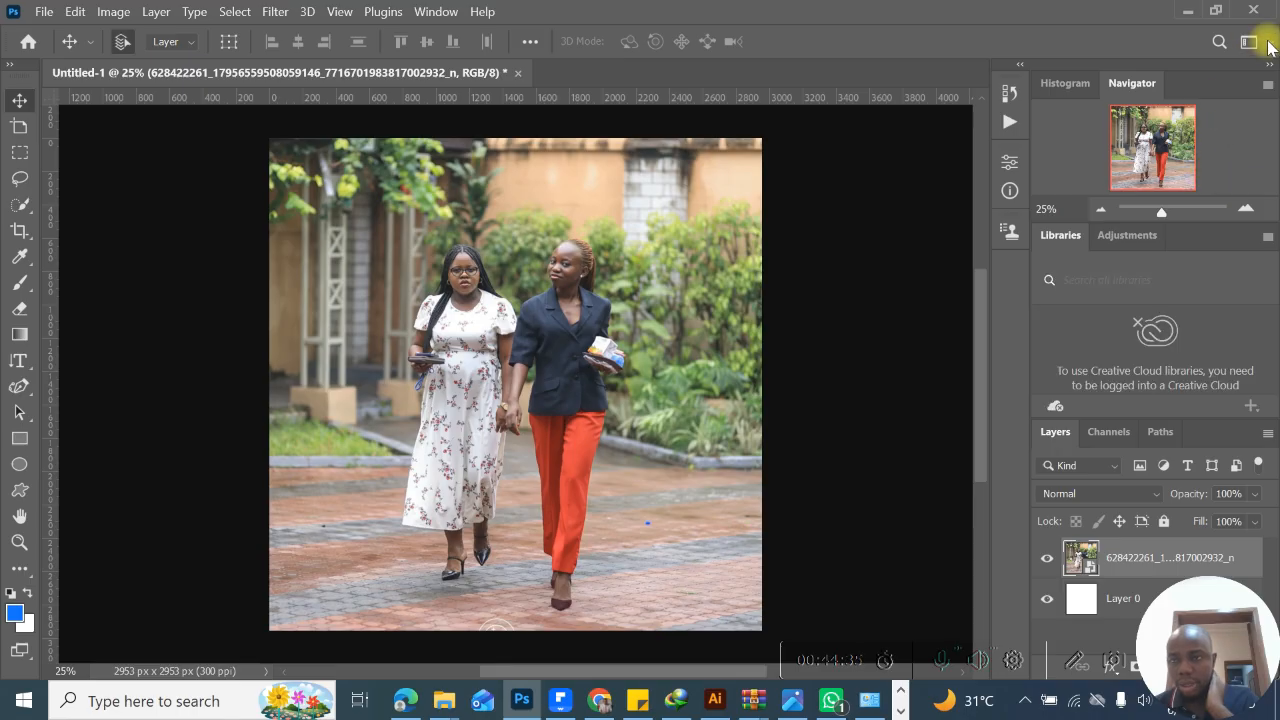
pyautogui.click(1266, 43)
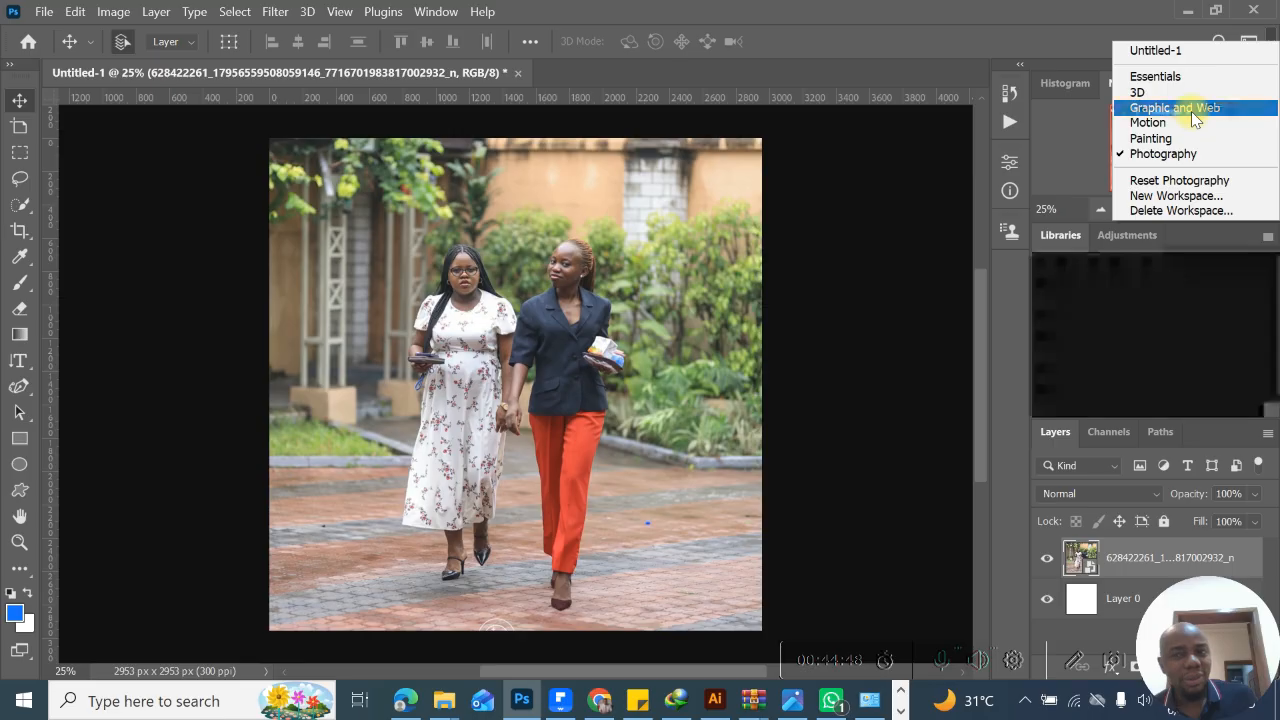
pyautogui.click(1192, 113)
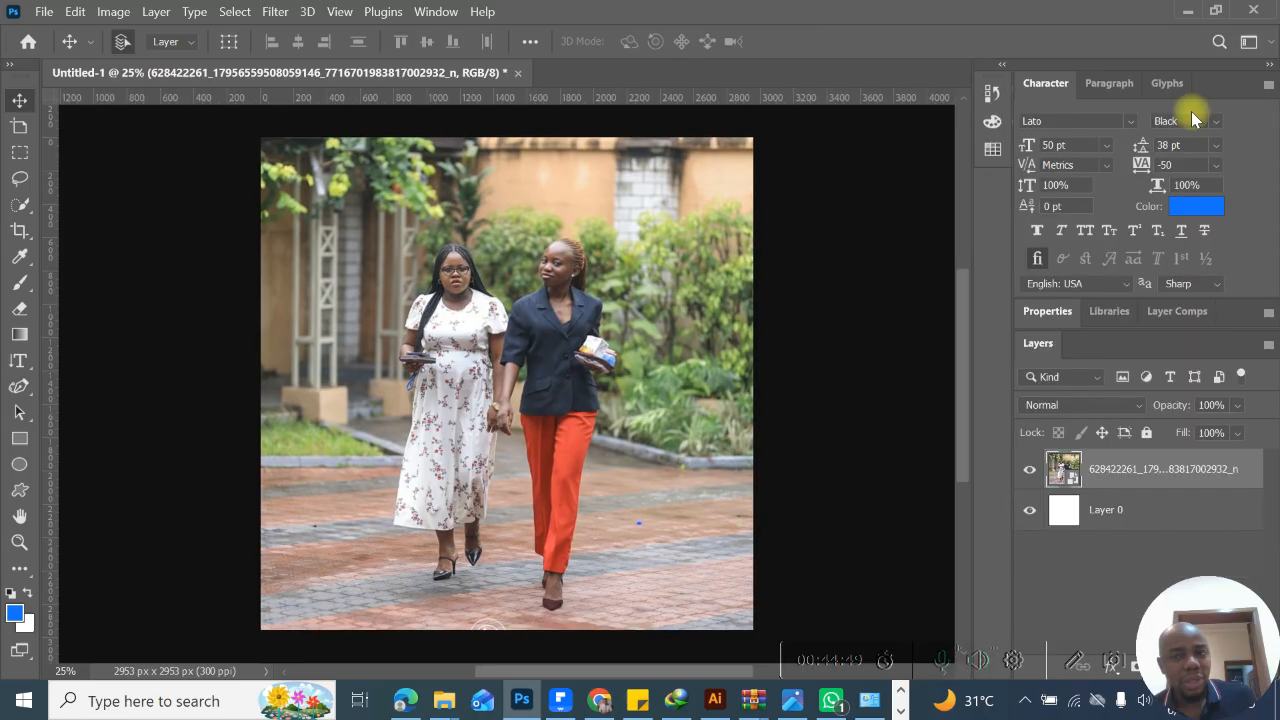
# - Add a horizontal Lorem ipsum text block across the lower half of the photo and color it white
pyautogui.click(20, 360)
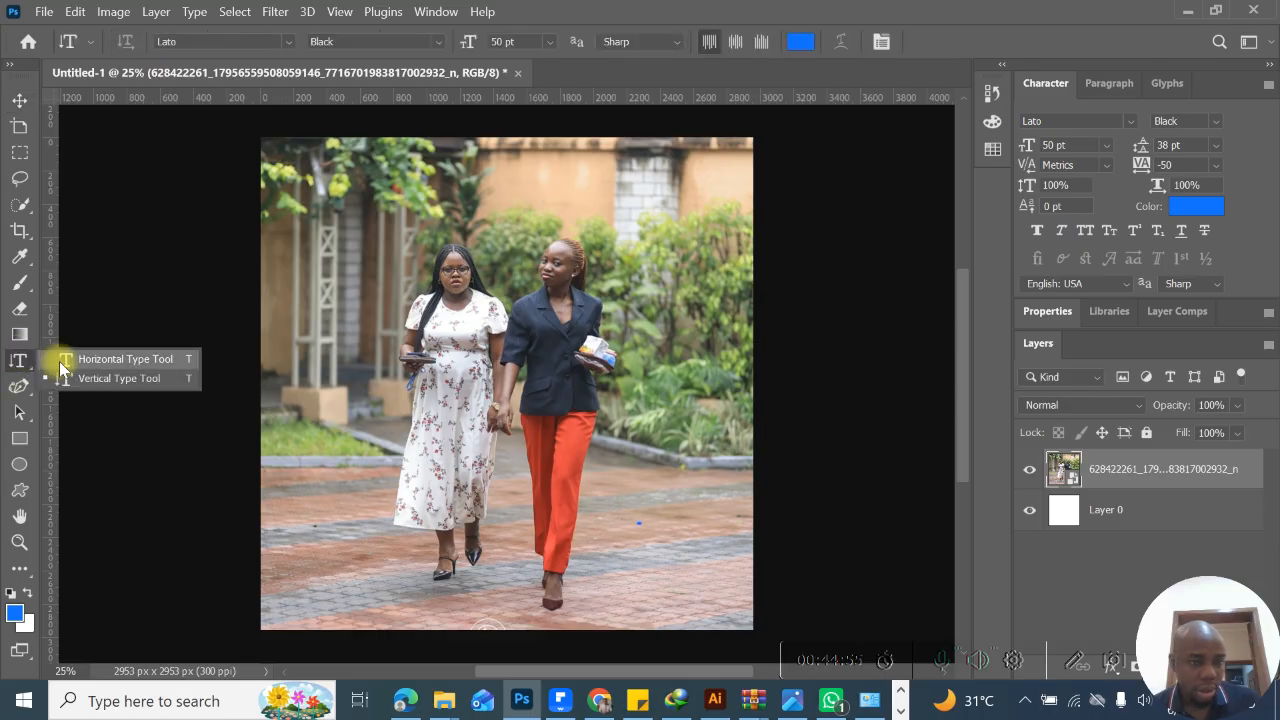
pyautogui.moveTo(236, 414); pyautogui.dragTo(665, 571)
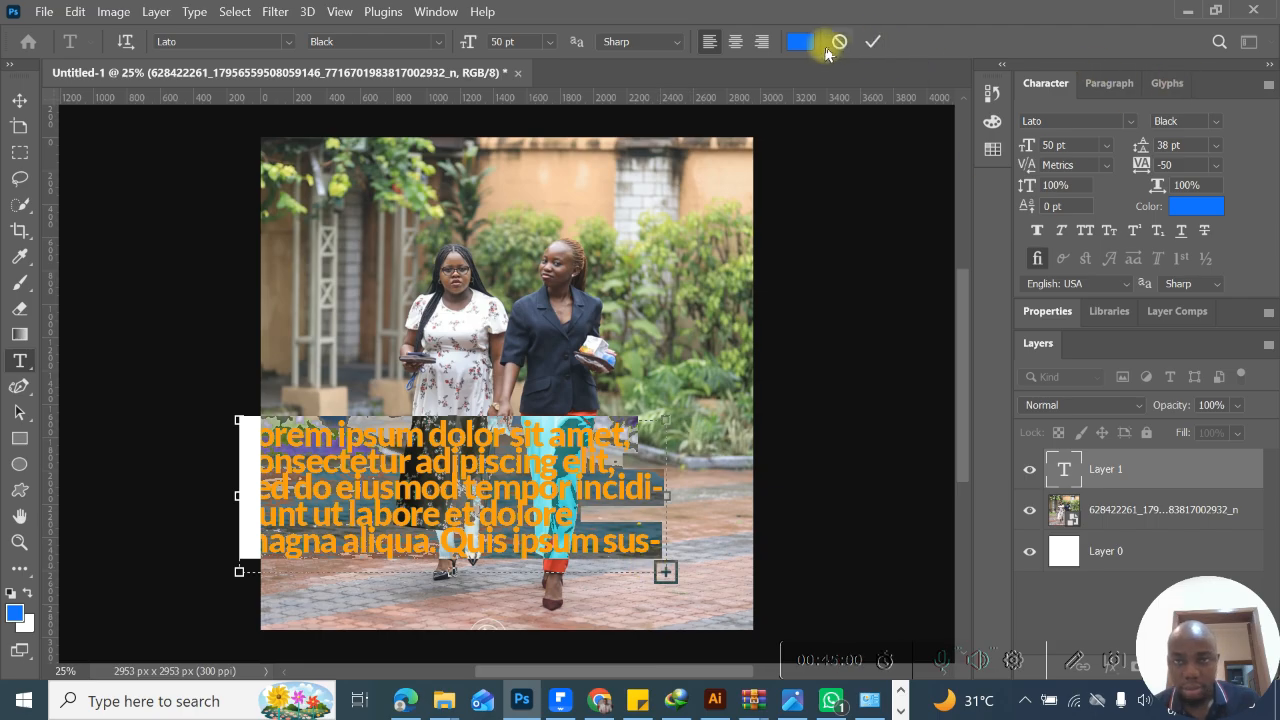
pyautogui.click(800, 41)
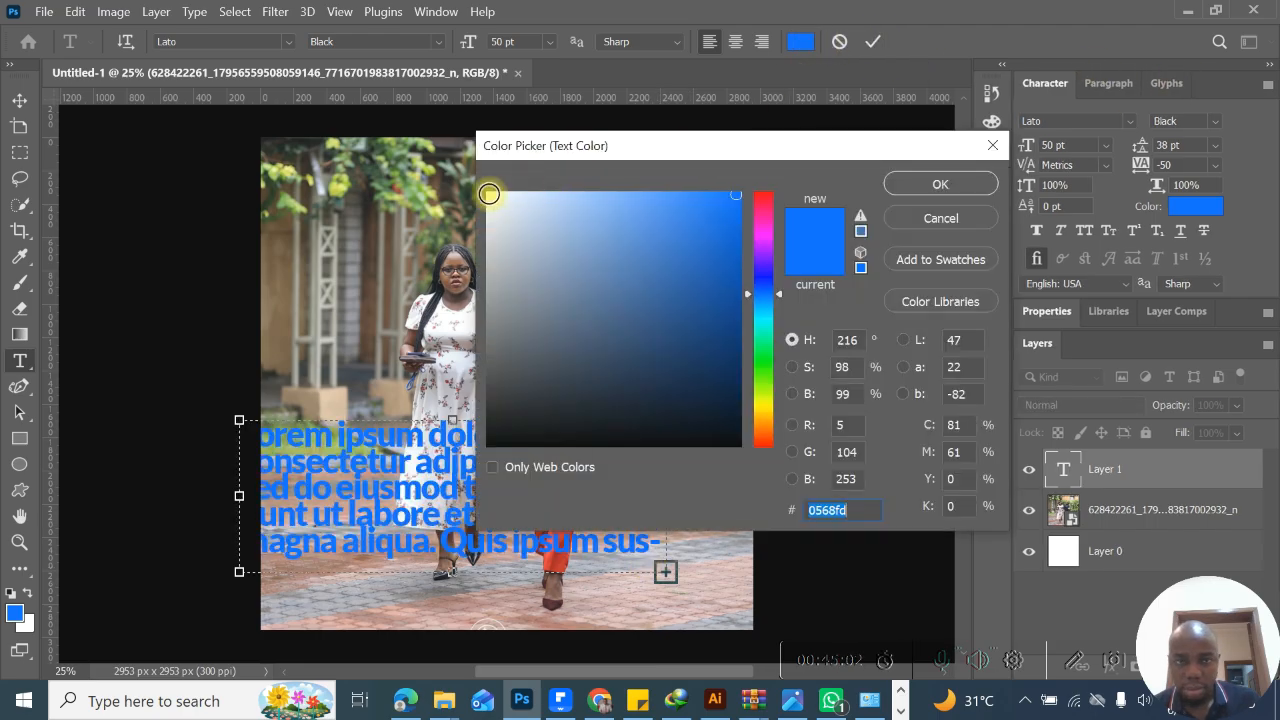
pyautogui.click(490, 195)
pyautogui.click(926, 185)
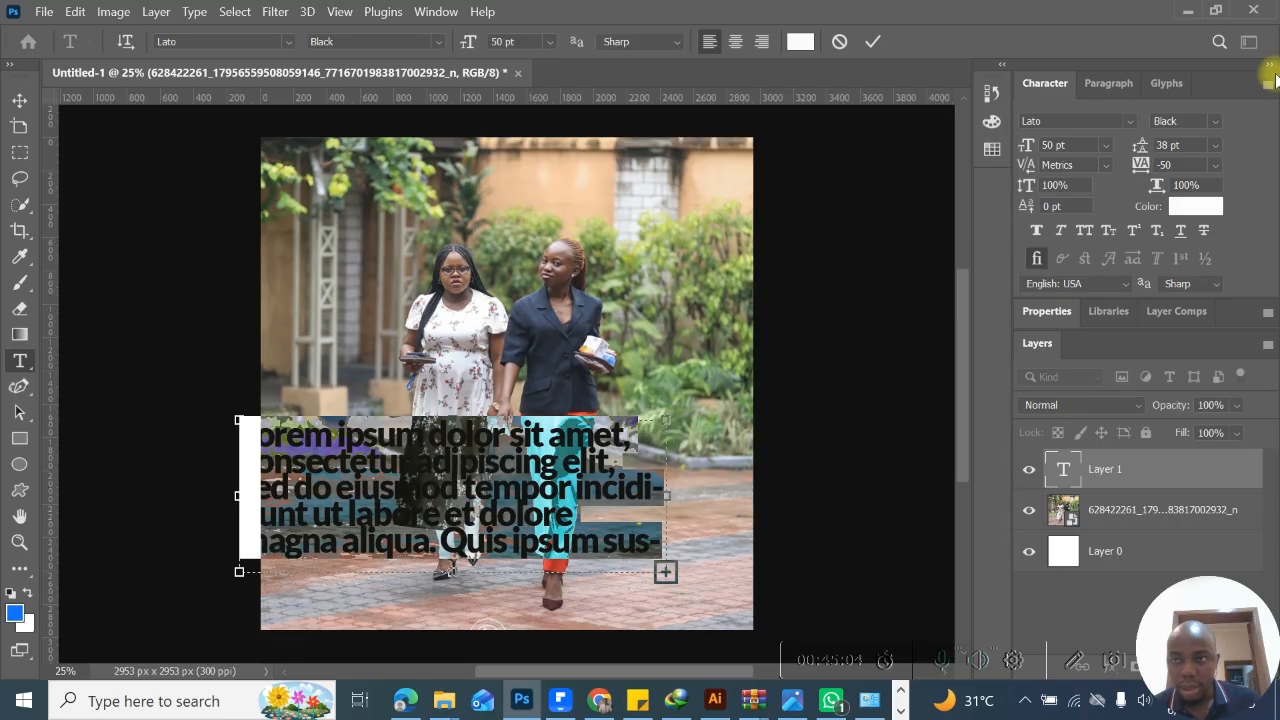
pyautogui.click(876, 42)
# - Try the Motion workspace, and switch from it to the Painting workspace
pyautogui.click(1249, 42)
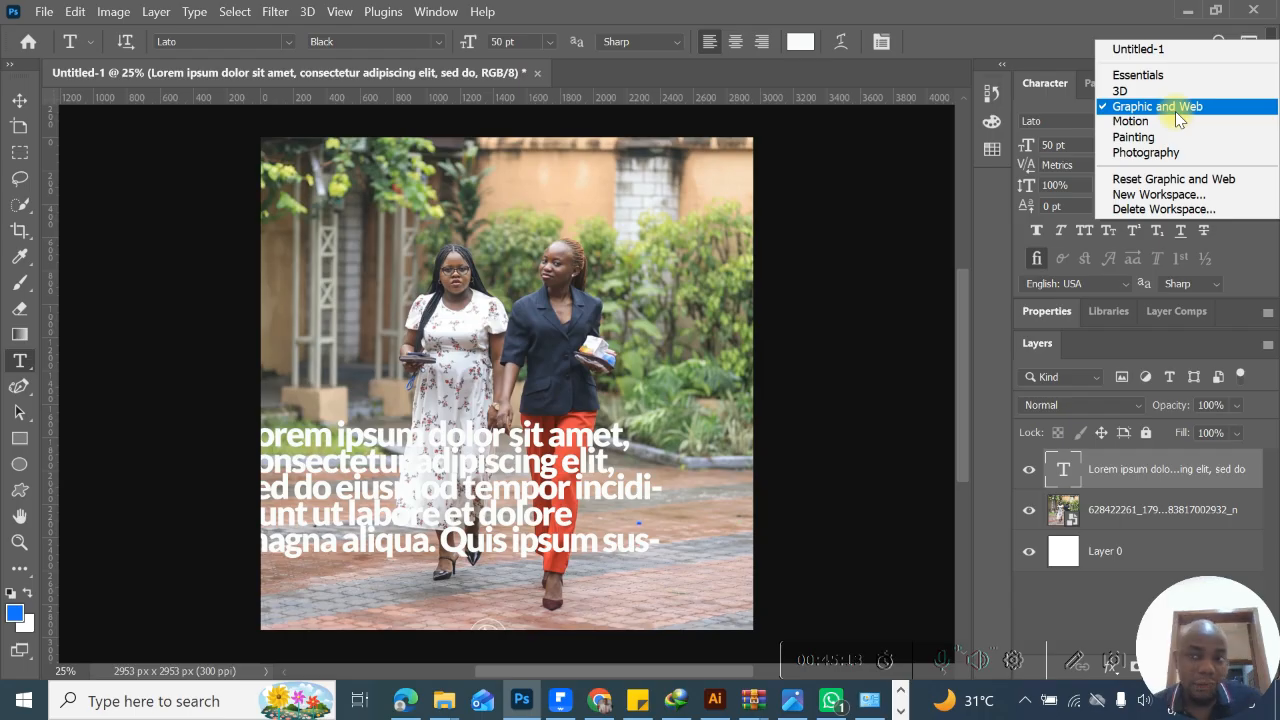
pyautogui.click(1175, 120)
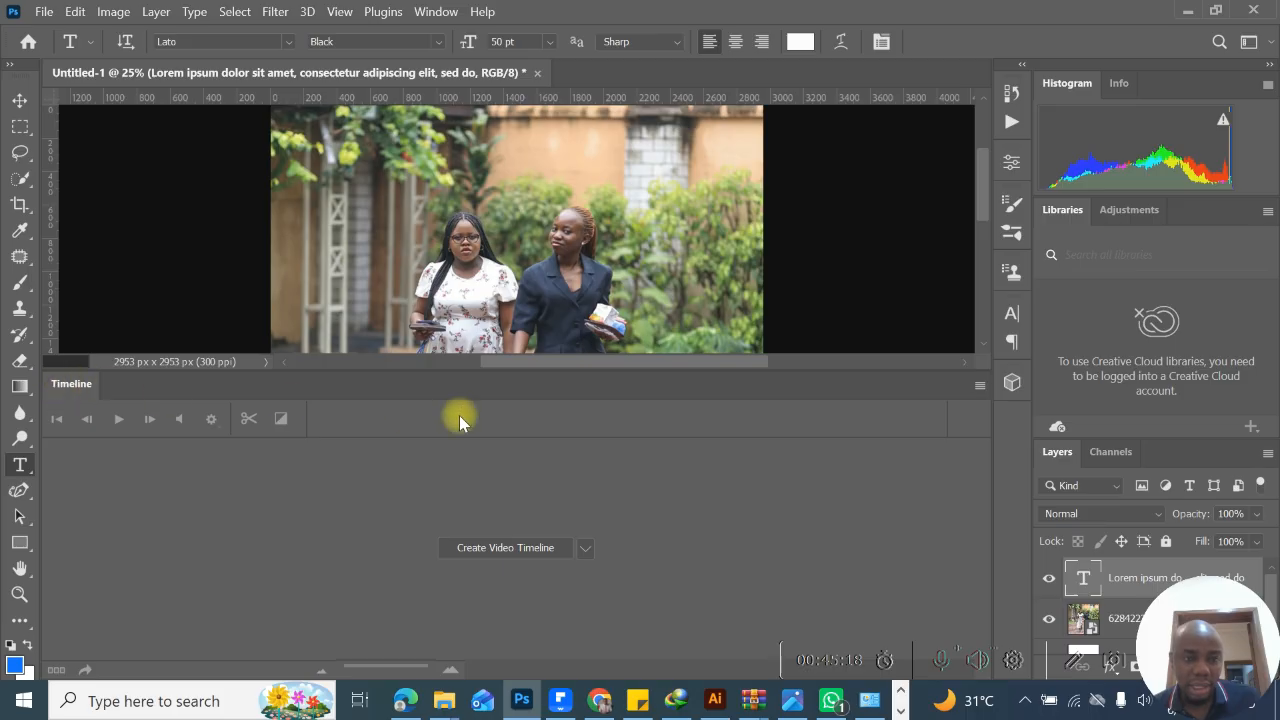
pyautogui.click(1270, 42)
pyautogui.click(1067, 54)
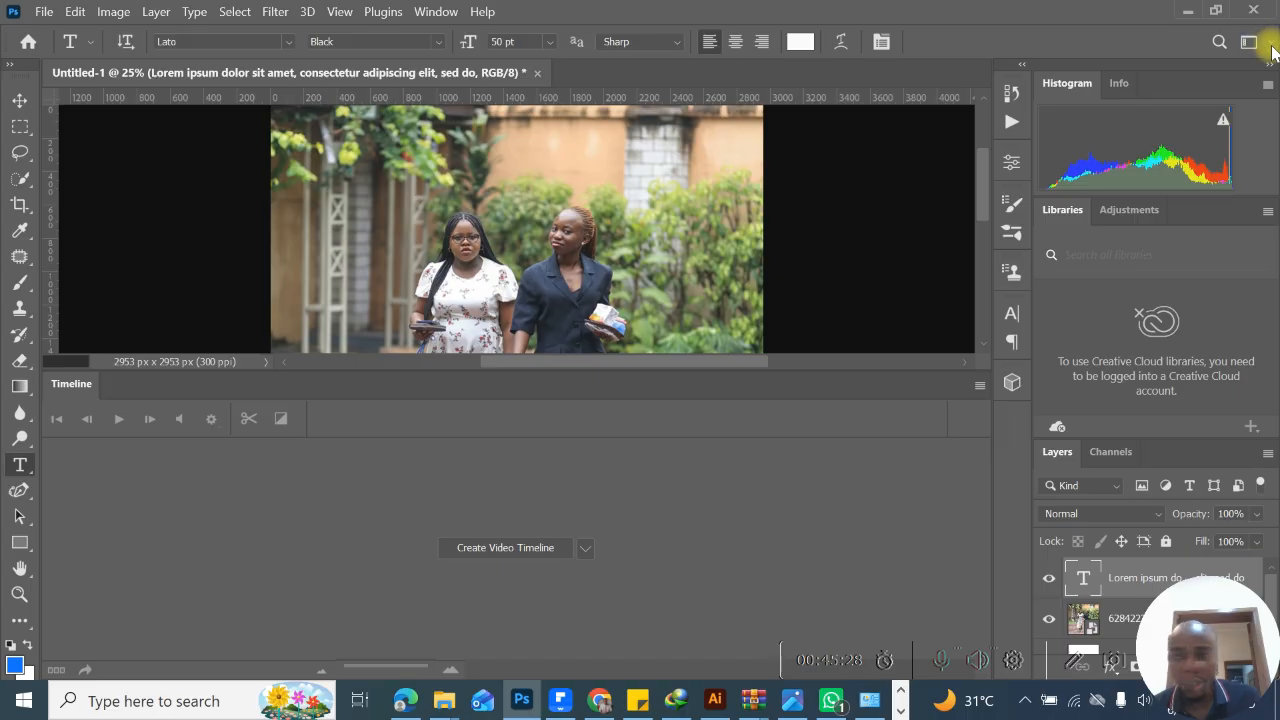
pyautogui.click(1255, 43)
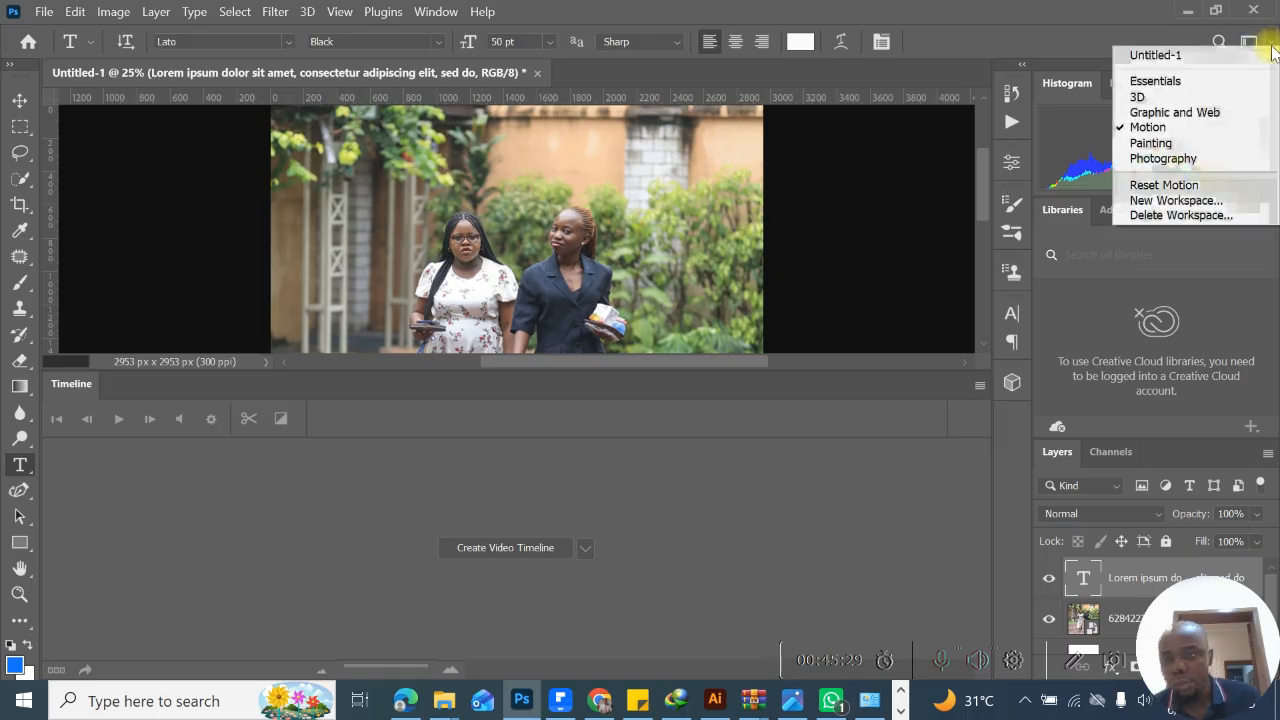
pyautogui.click(1214, 143)
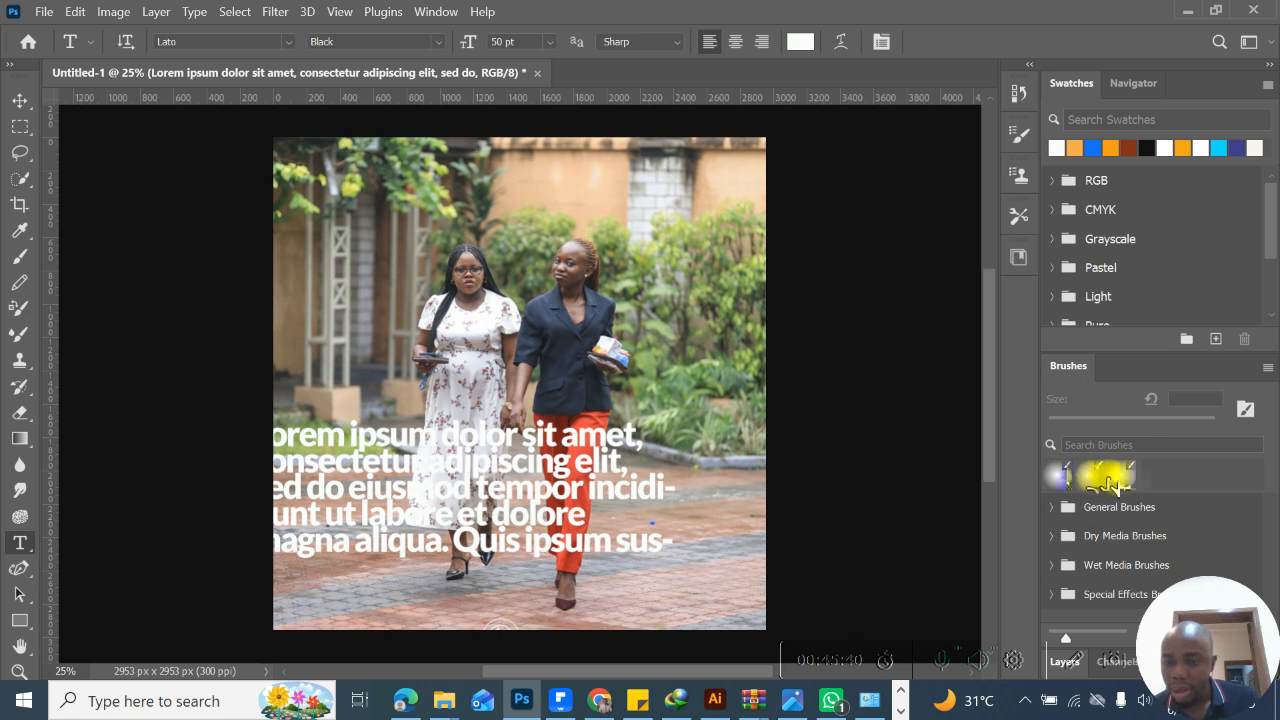
# - Switch to the Photography workspace and look over the other available workspaces
pyautogui.click(1250, 42)
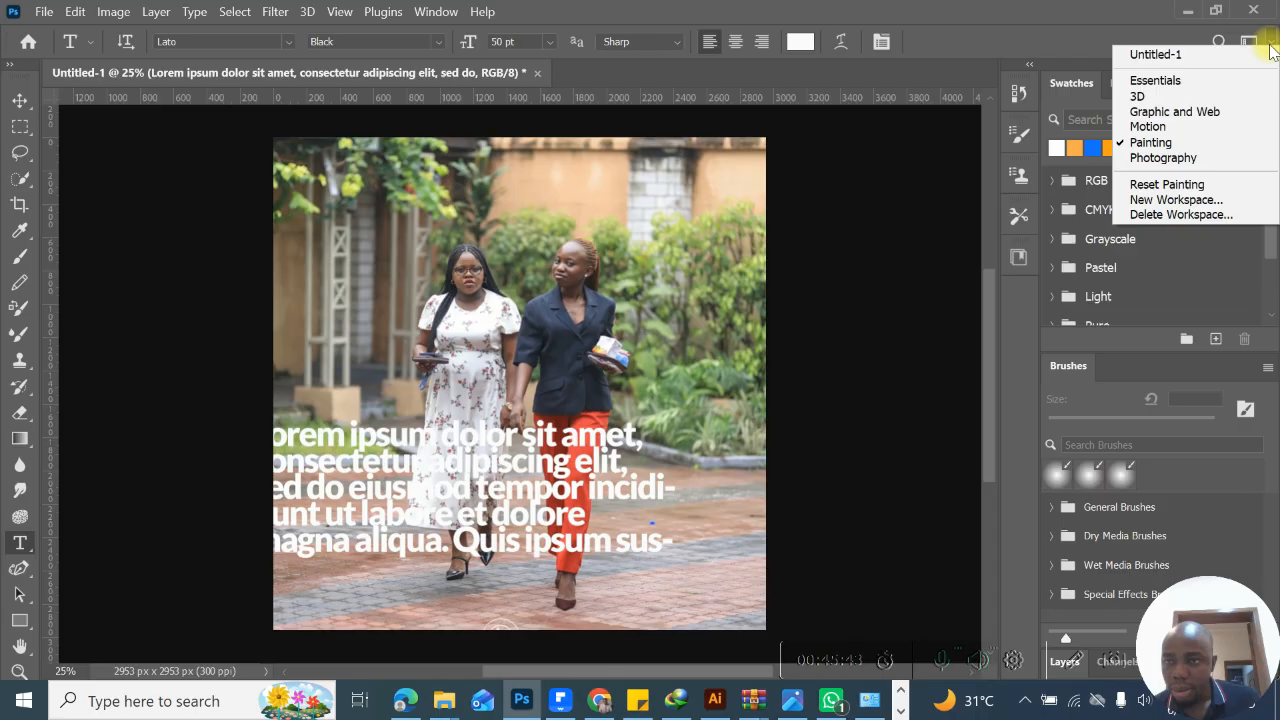
pyautogui.click(1200, 157)
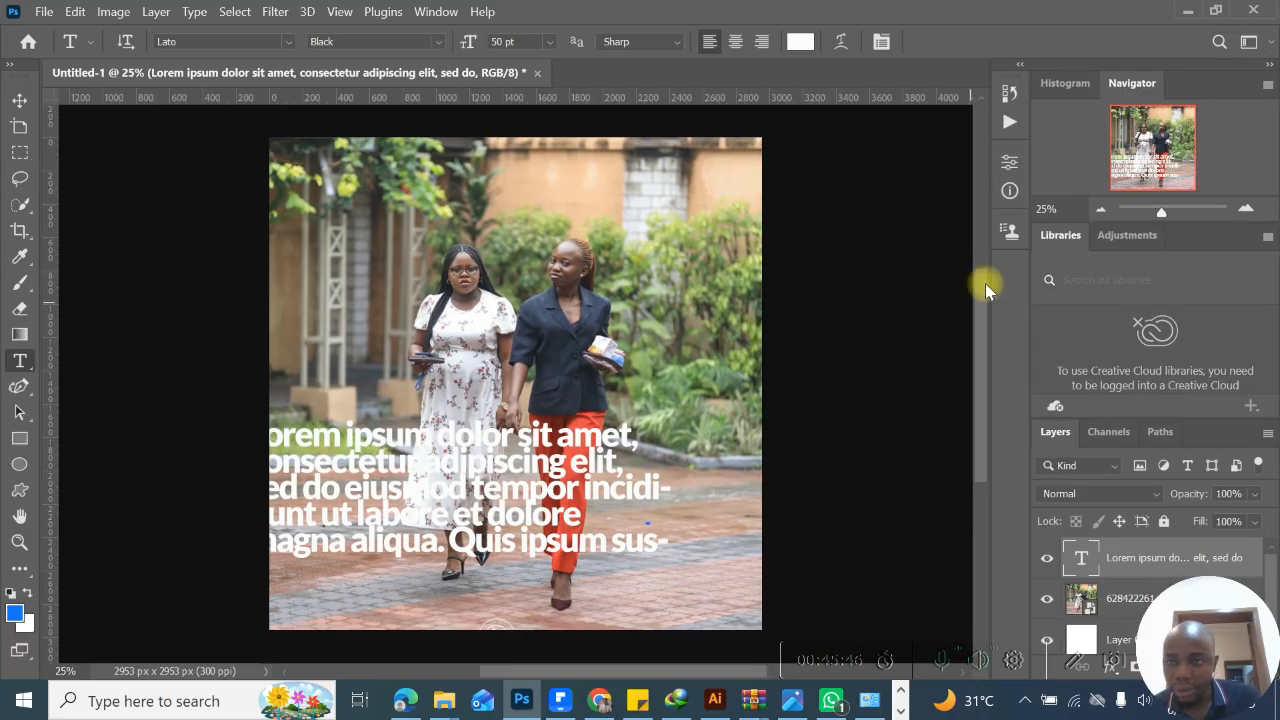
pyautogui.click(1260, 44)
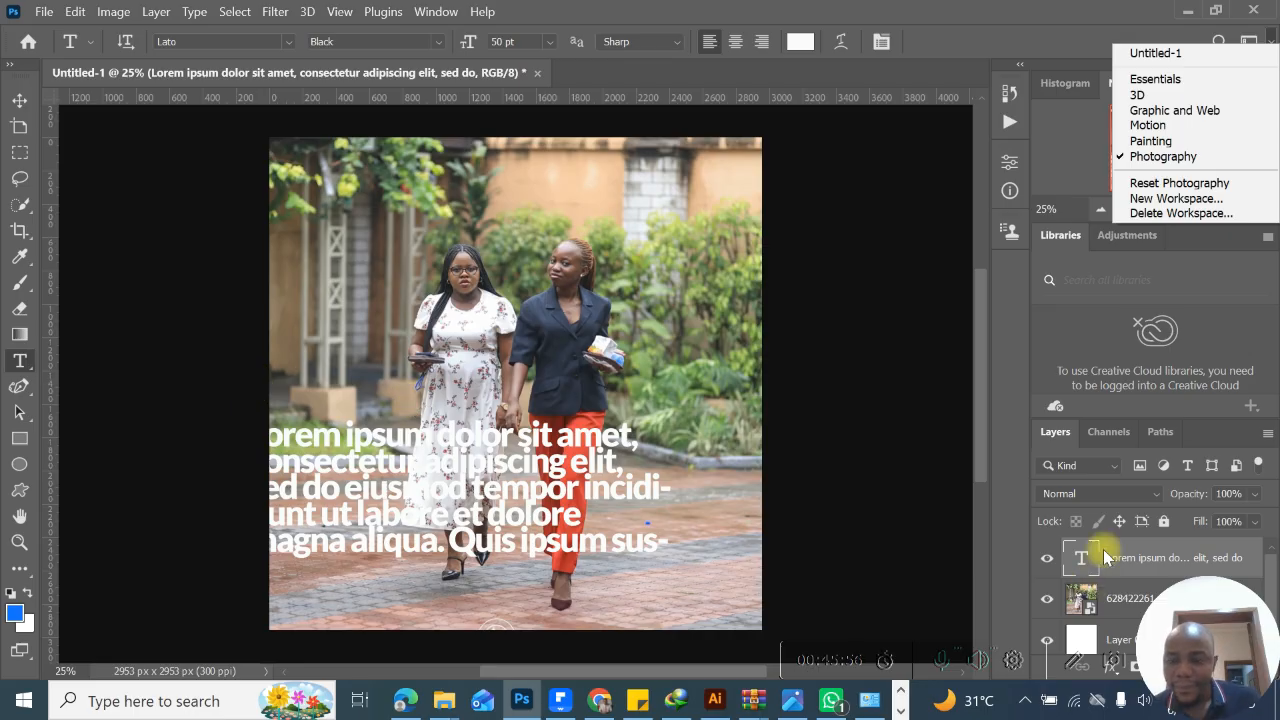
pyautogui.click(1016, 560)
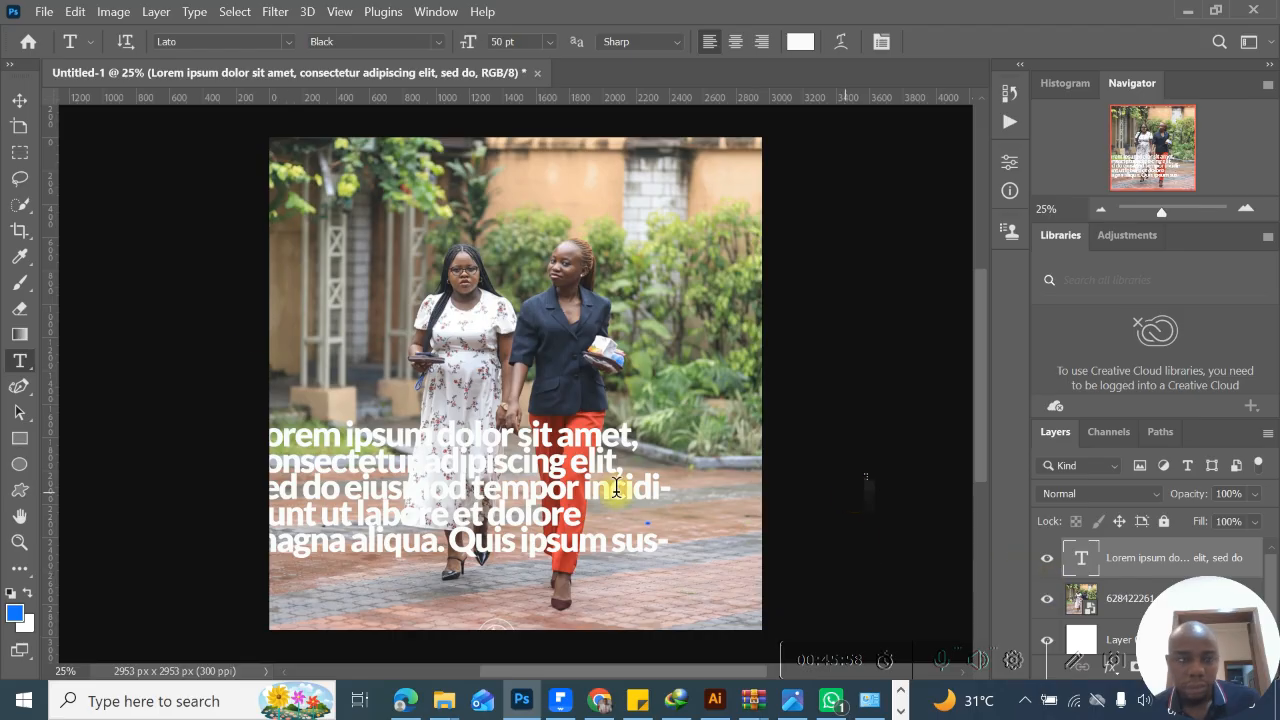
# - Delete the Lorem ipsum text layer from the document
pyautogui.click(19, 100)
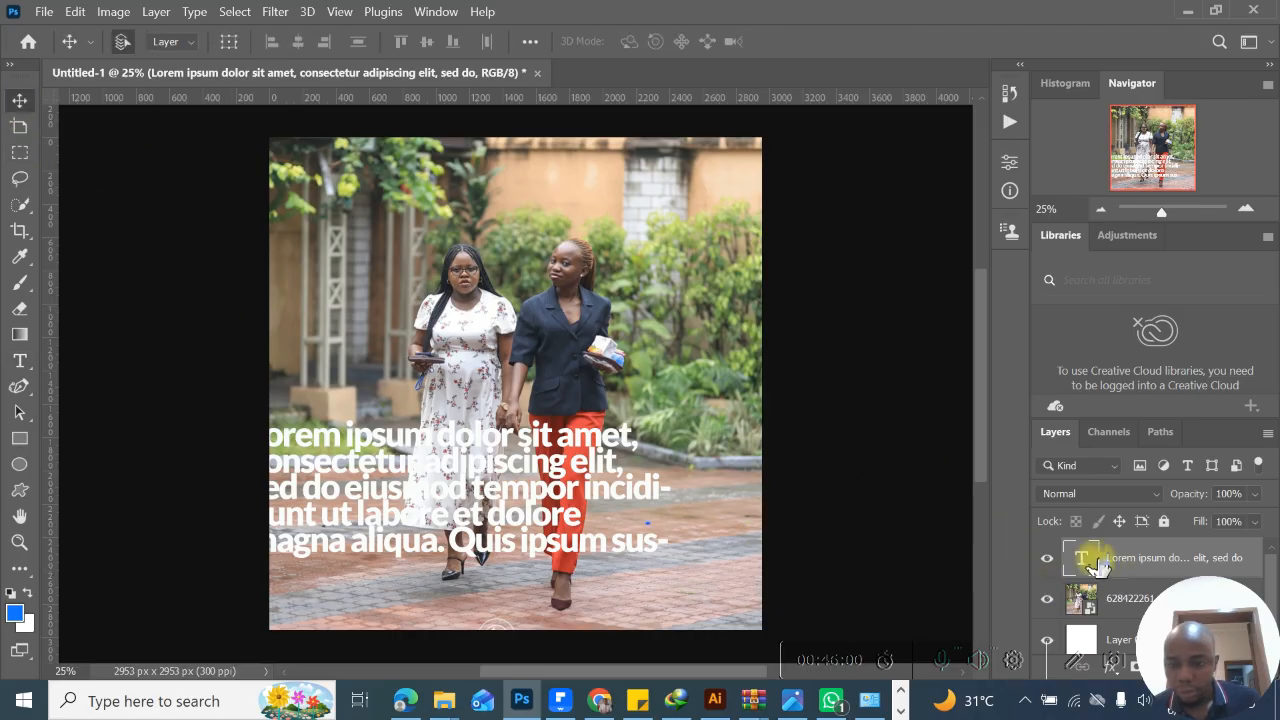
pyautogui.press('Delete')
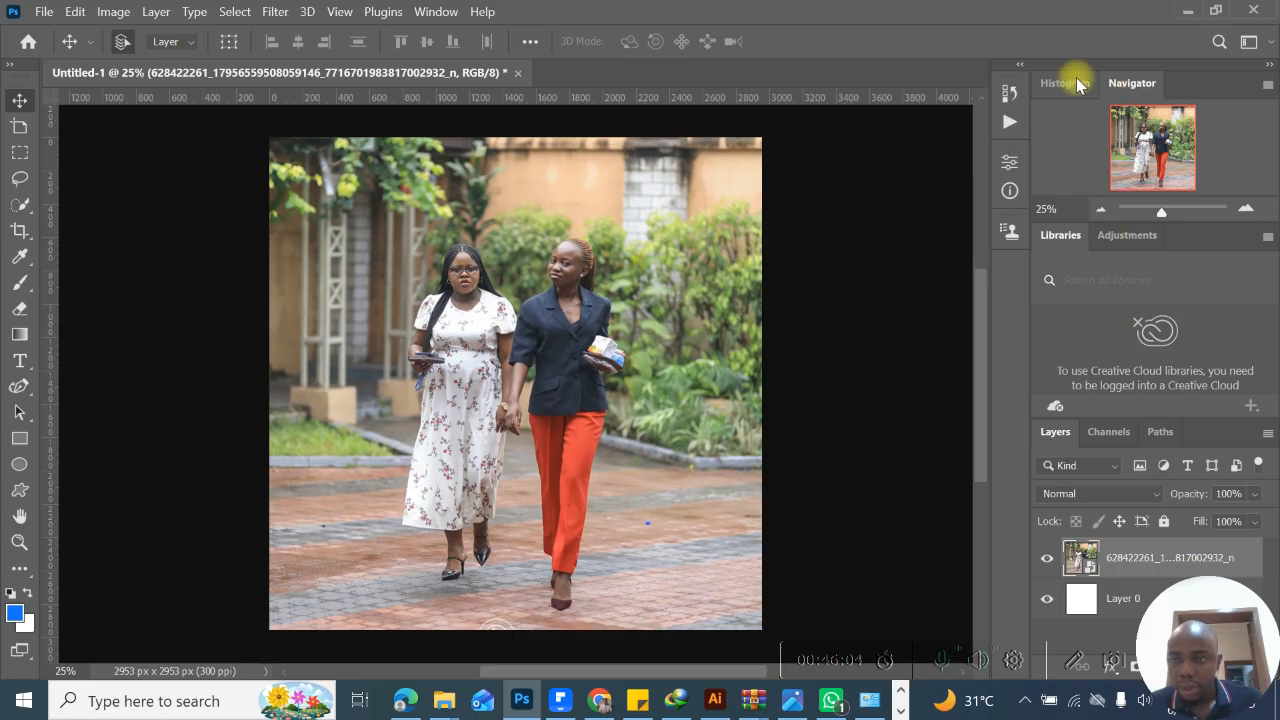
pyautogui.rightClick(1143, 556)
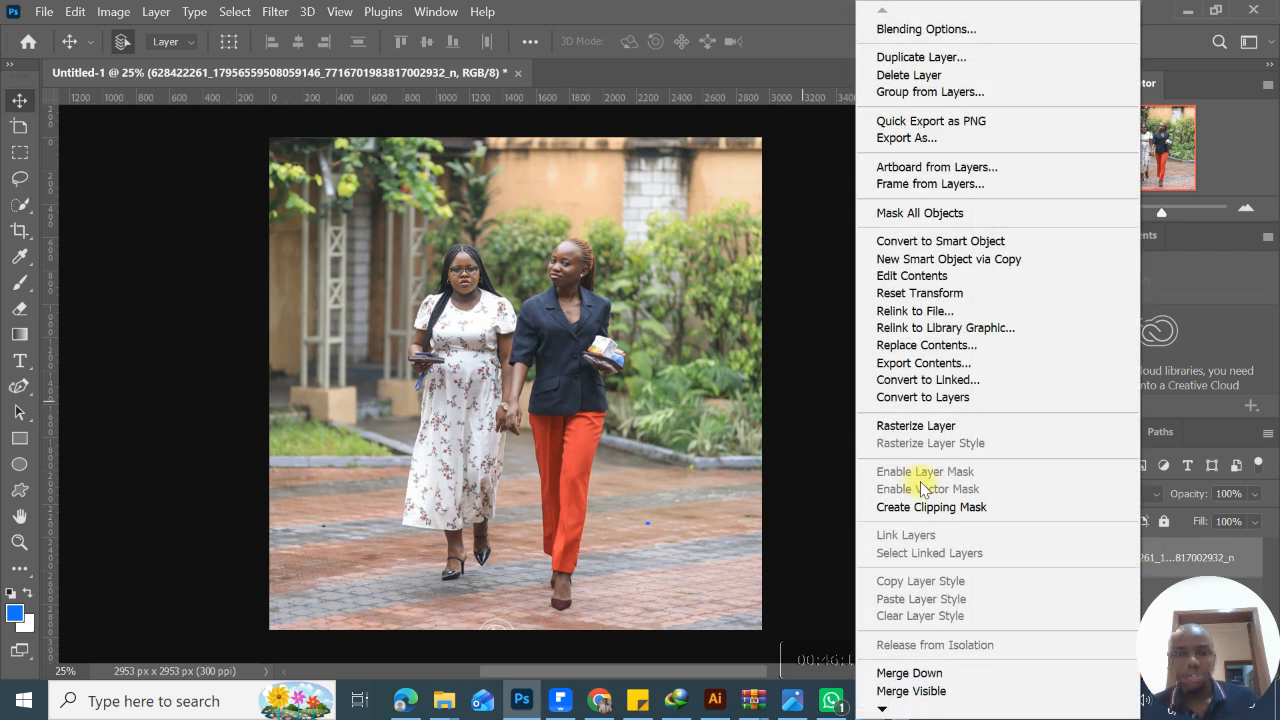
pyautogui.click(786, 33)
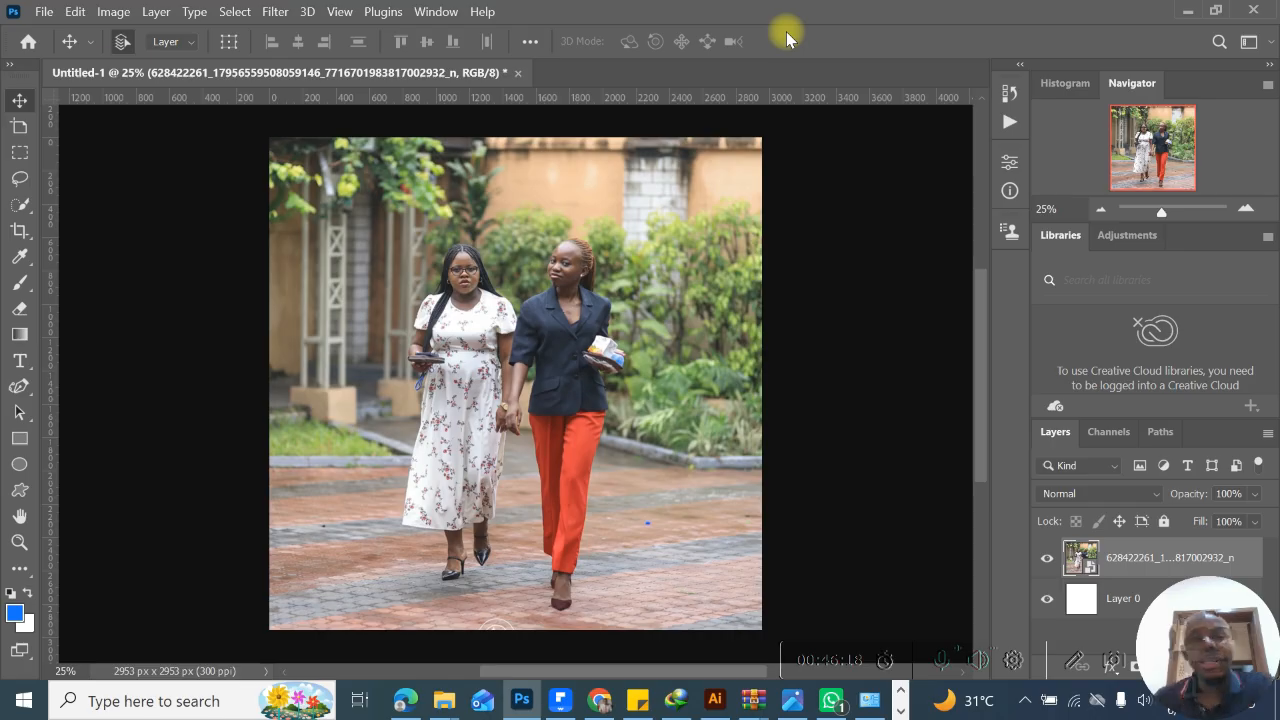
pyautogui.click(168, 13)
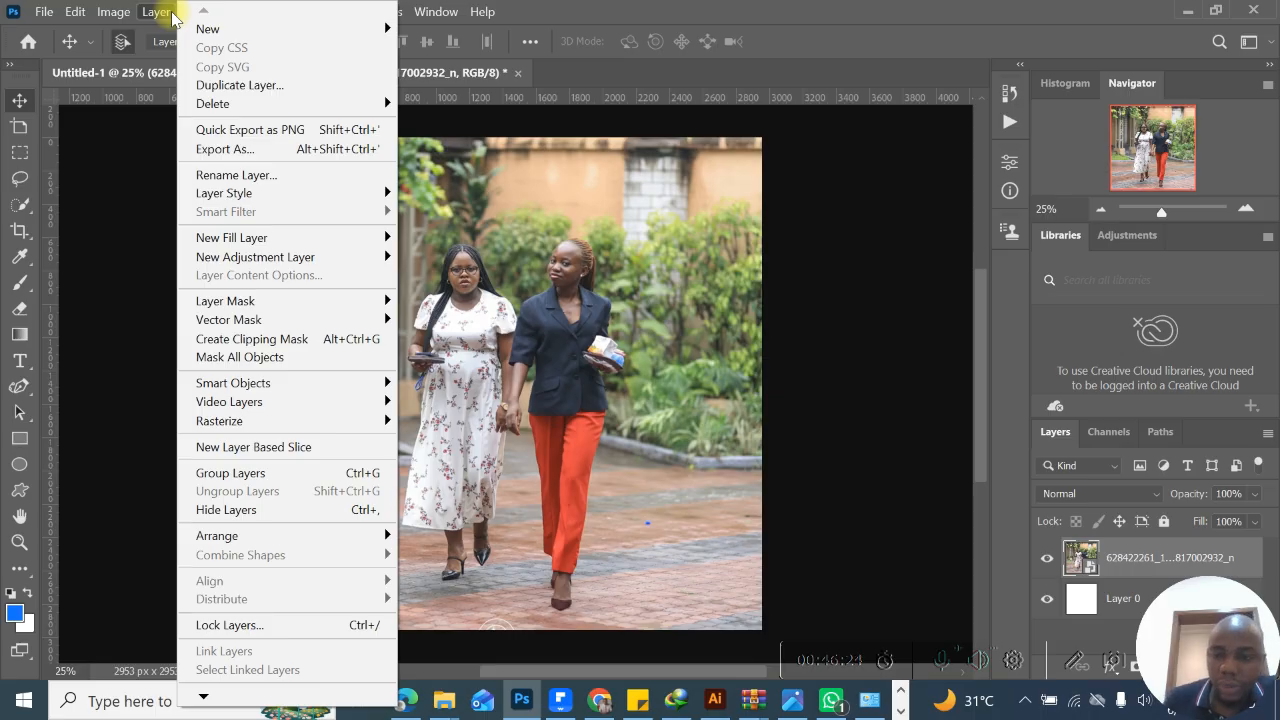
pyautogui.click(1137, 557)
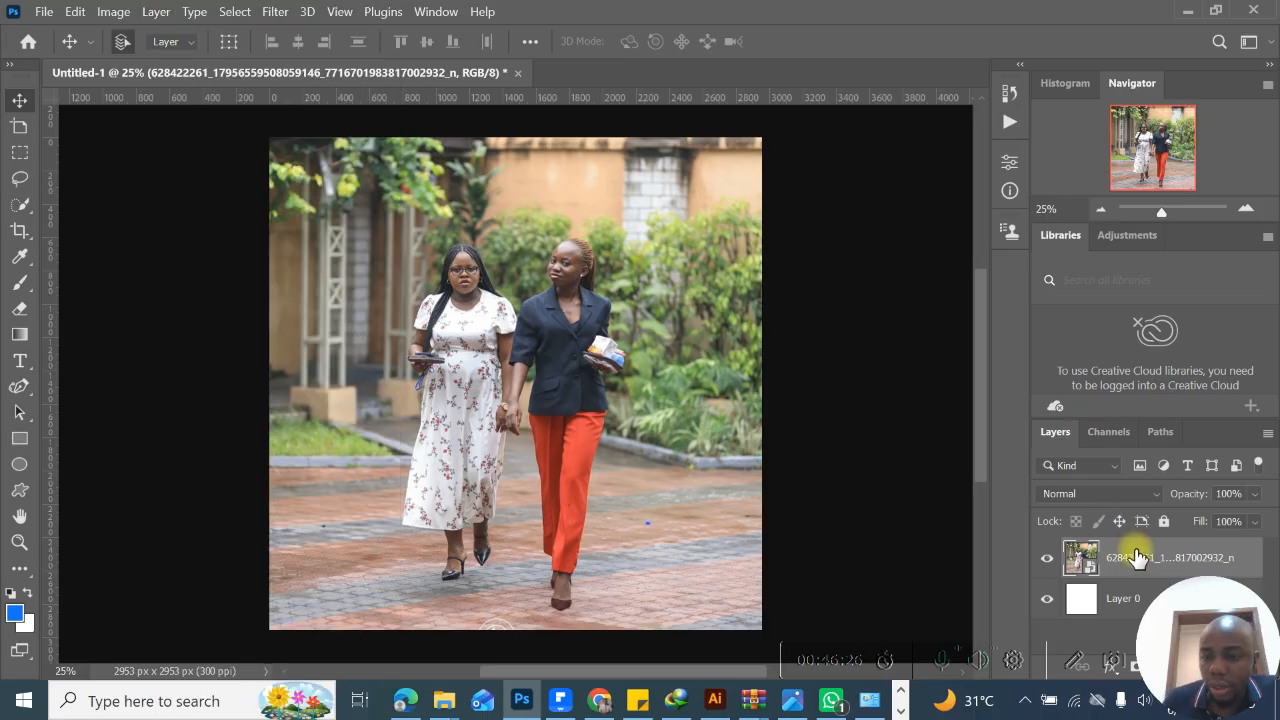
# - Duplicate the photo layer and open the Color Balance adjustment on the copy
pyautogui.doubleClick(1120, 566)
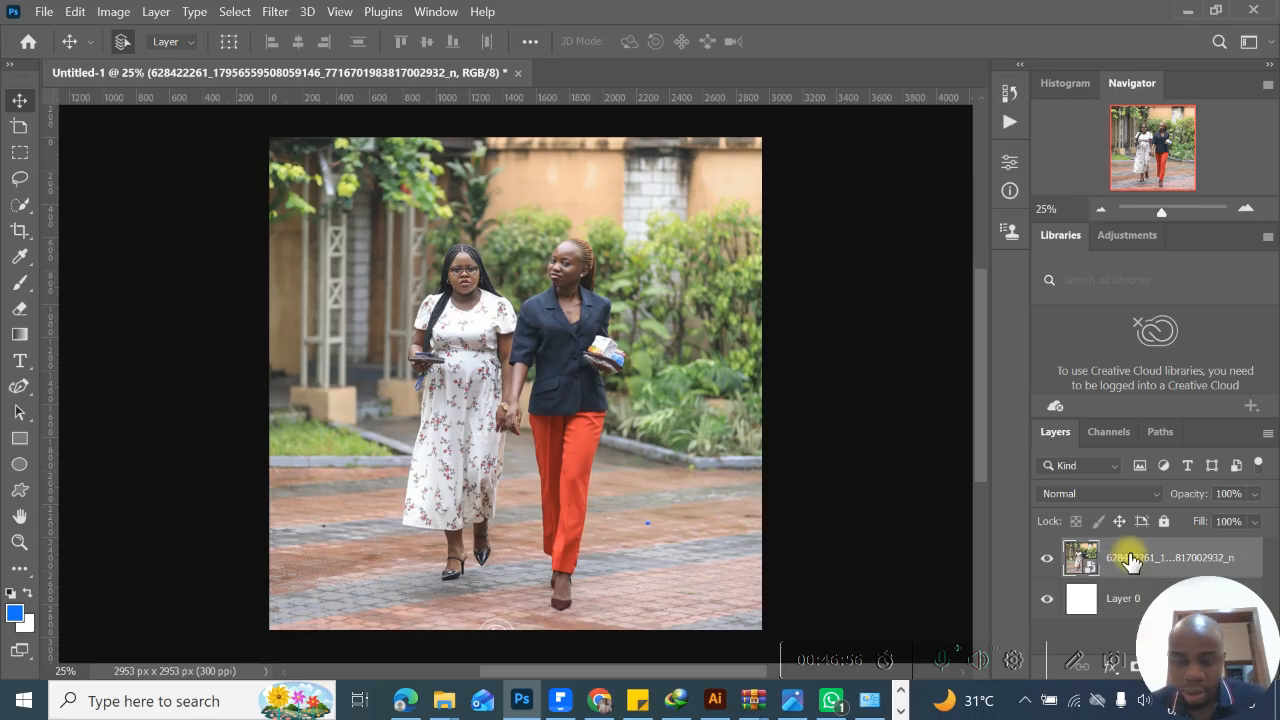
pyautogui.hotkey('ctrl', 'j')
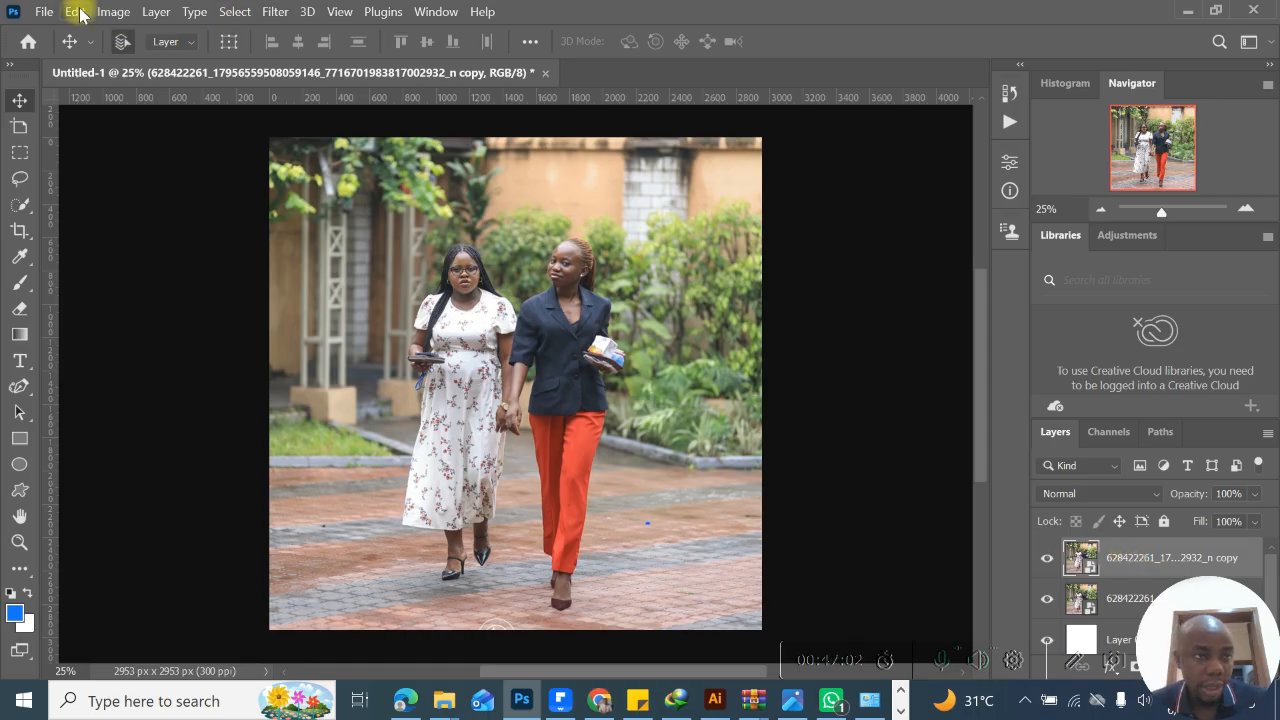
pyautogui.click(113, 11)
pyautogui.moveTo(128, 56)
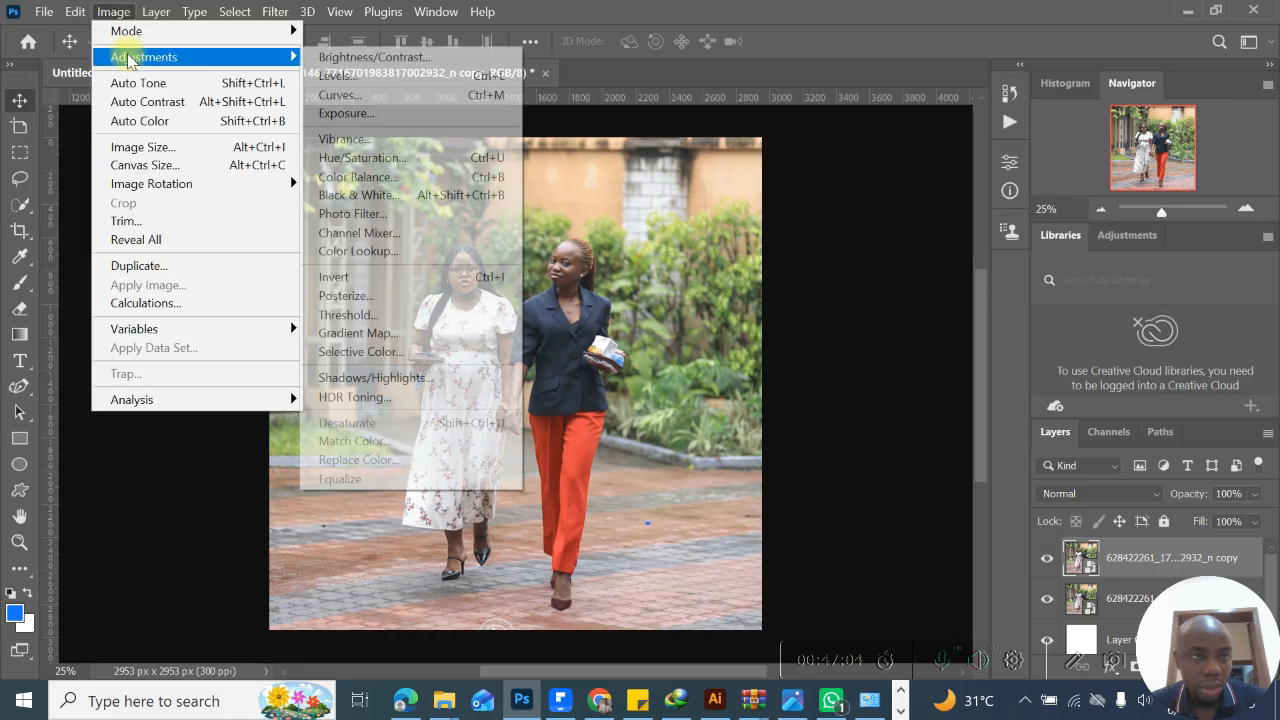
pyautogui.click(420, 177)
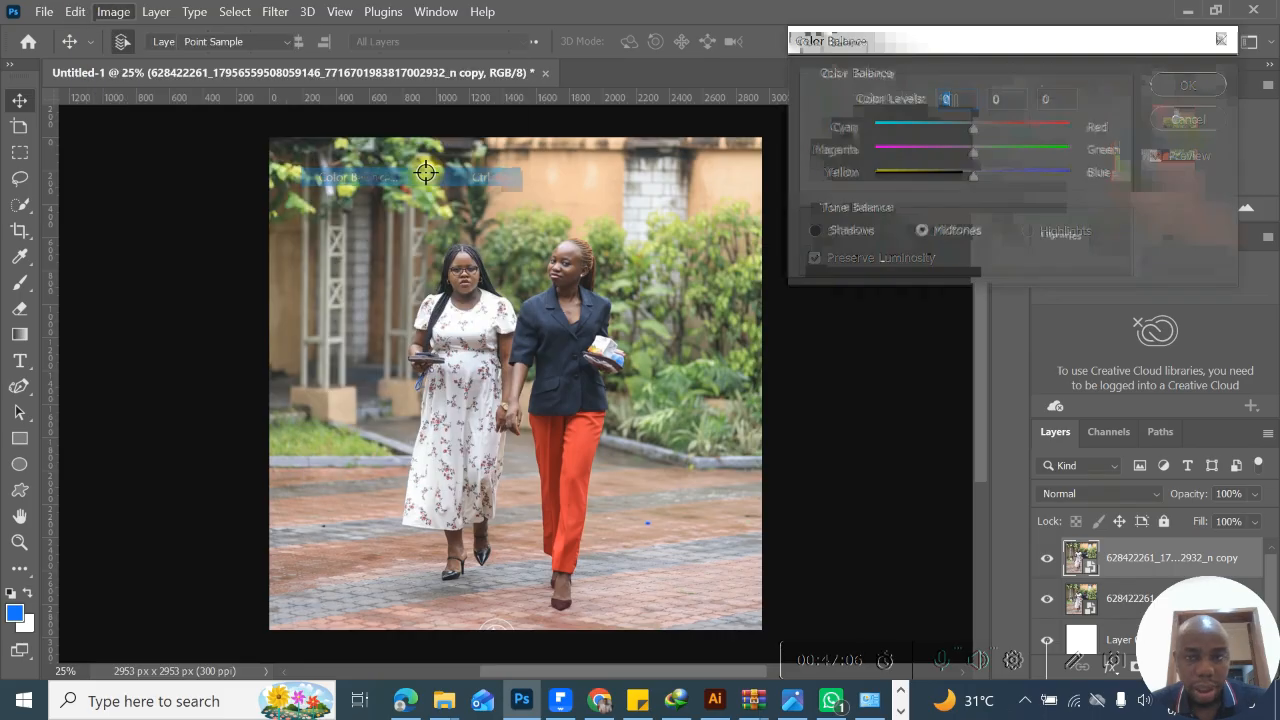
# - Shift the copy's midtones toward red with blue +100, and its shadows toward red with magenta -100 and blue +100, and apply the adjustment
pyautogui.moveTo(973, 176); pyautogui.dragTo(1078, 178)
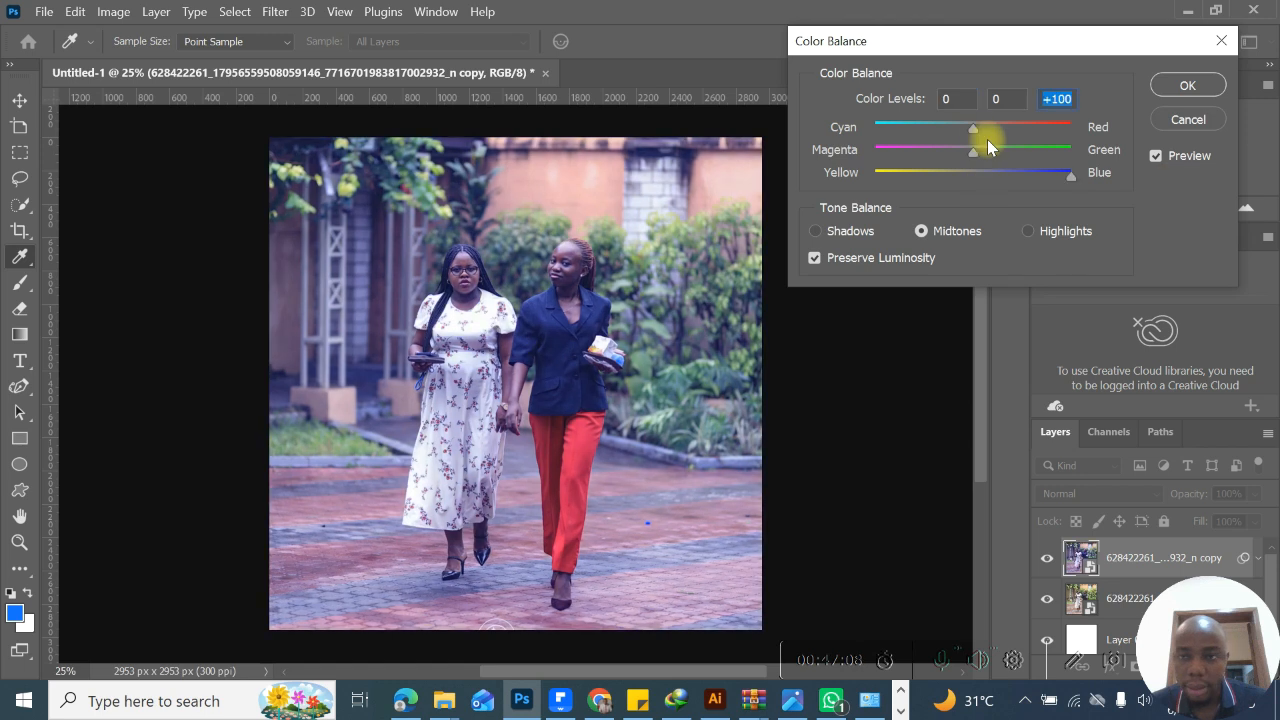
pyautogui.moveTo(976, 131); pyautogui.dragTo(1063, 130)
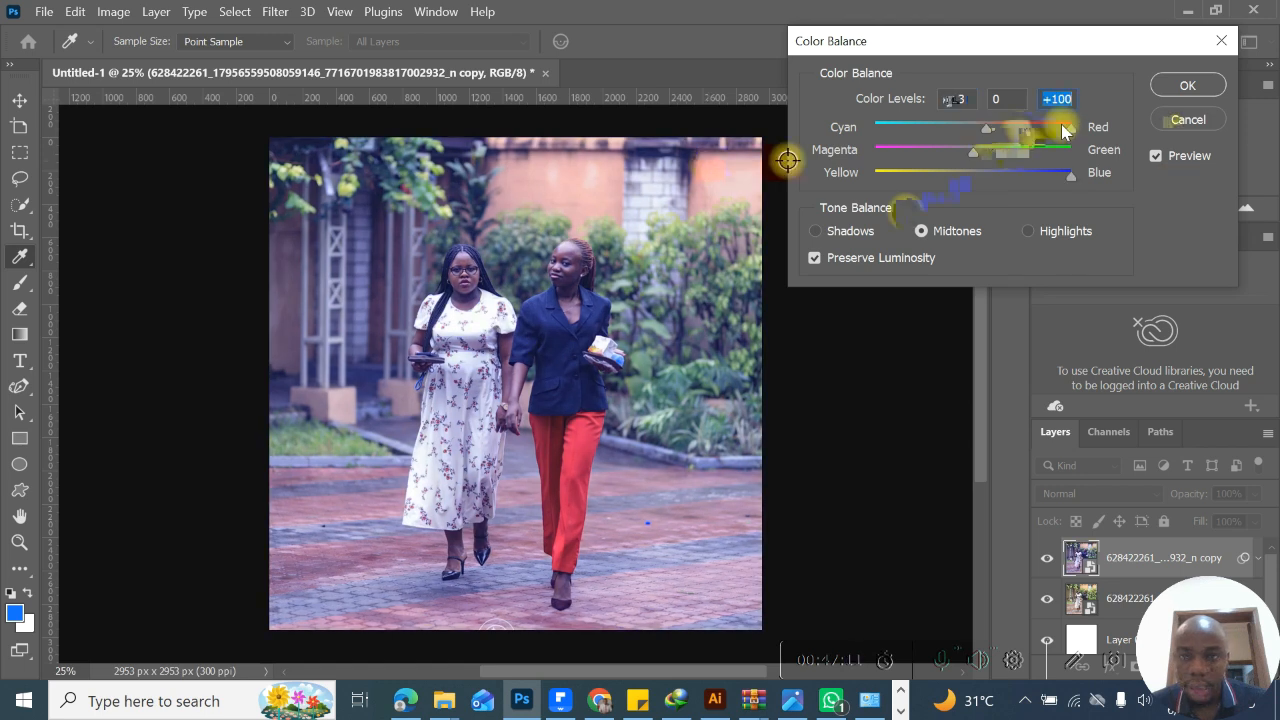
pyautogui.click(816, 231)
pyautogui.moveTo(973, 177); pyautogui.dragTo(1098, 165)
pyautogui.moveTo(1023, 154); pyautogui.dragTo(780, 151)
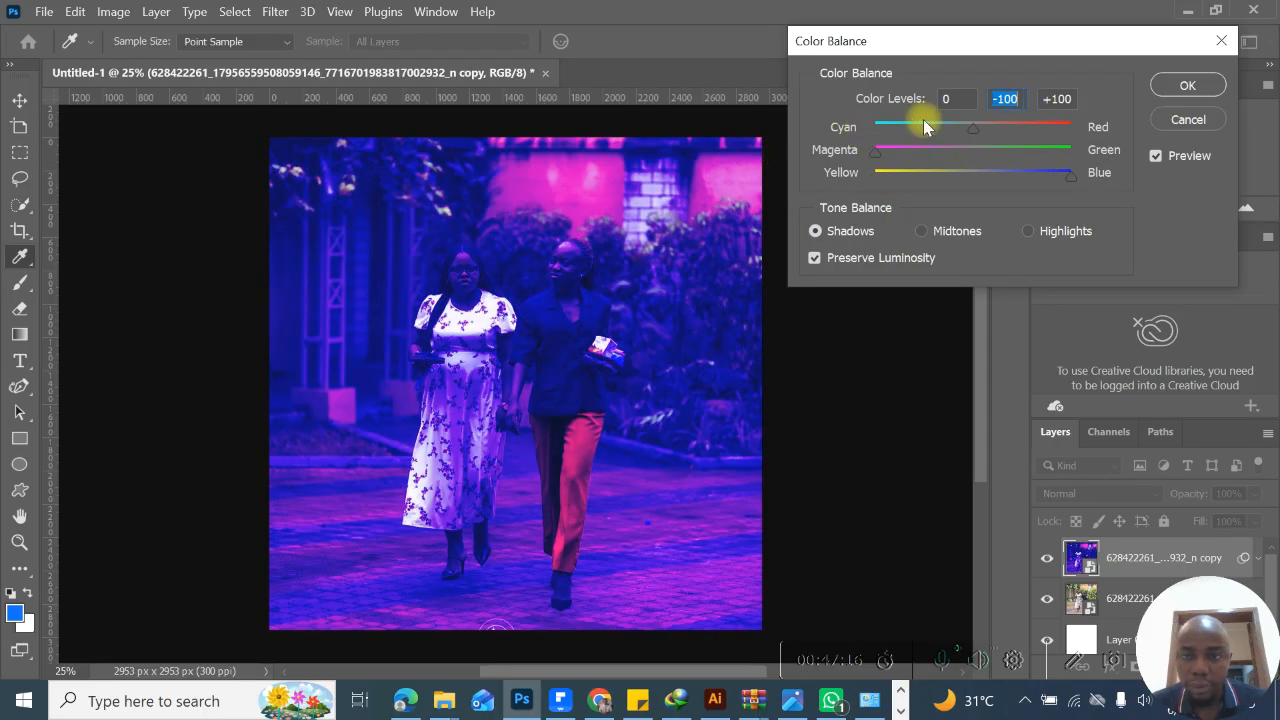
pyautogui.moveTo(955, 127); pyautogui.dragTo(1173, 113)
pyautogui.click(1184, 86)
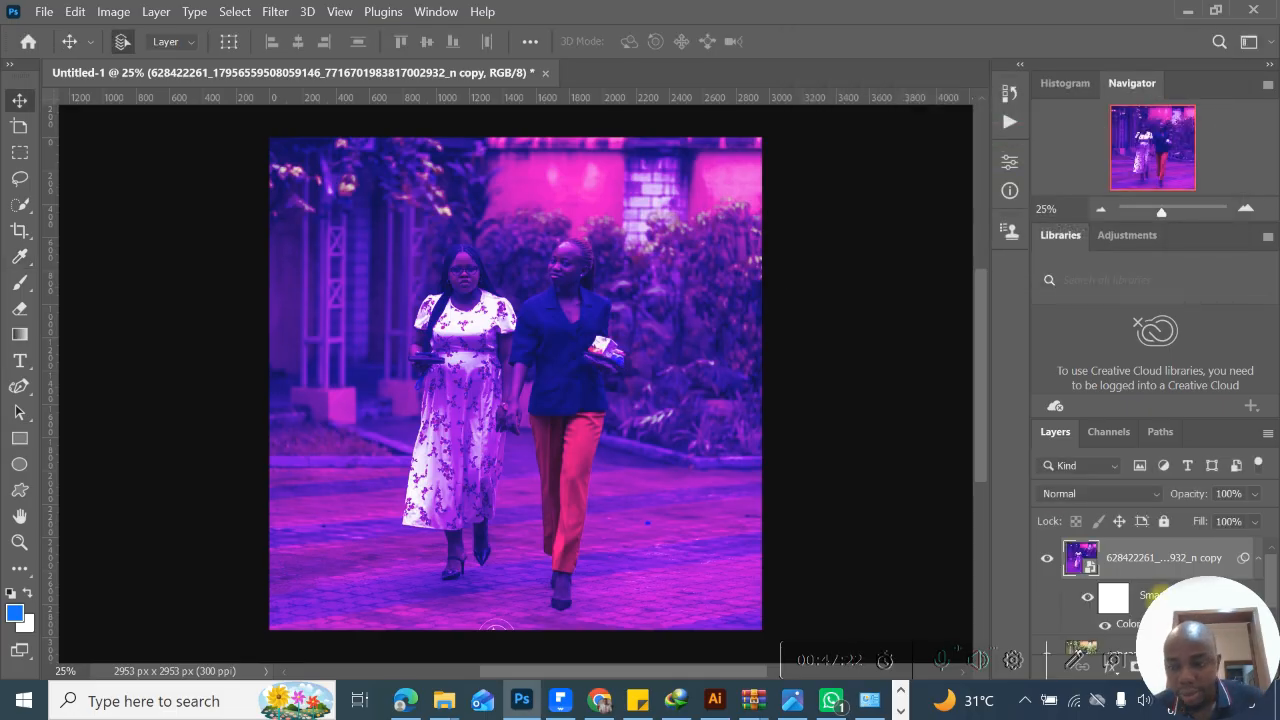
# - Turn the copy's smart filters off and on again to compare the photo with and without Color Balance
pyautogui.scroll(-2, 1260, 590)
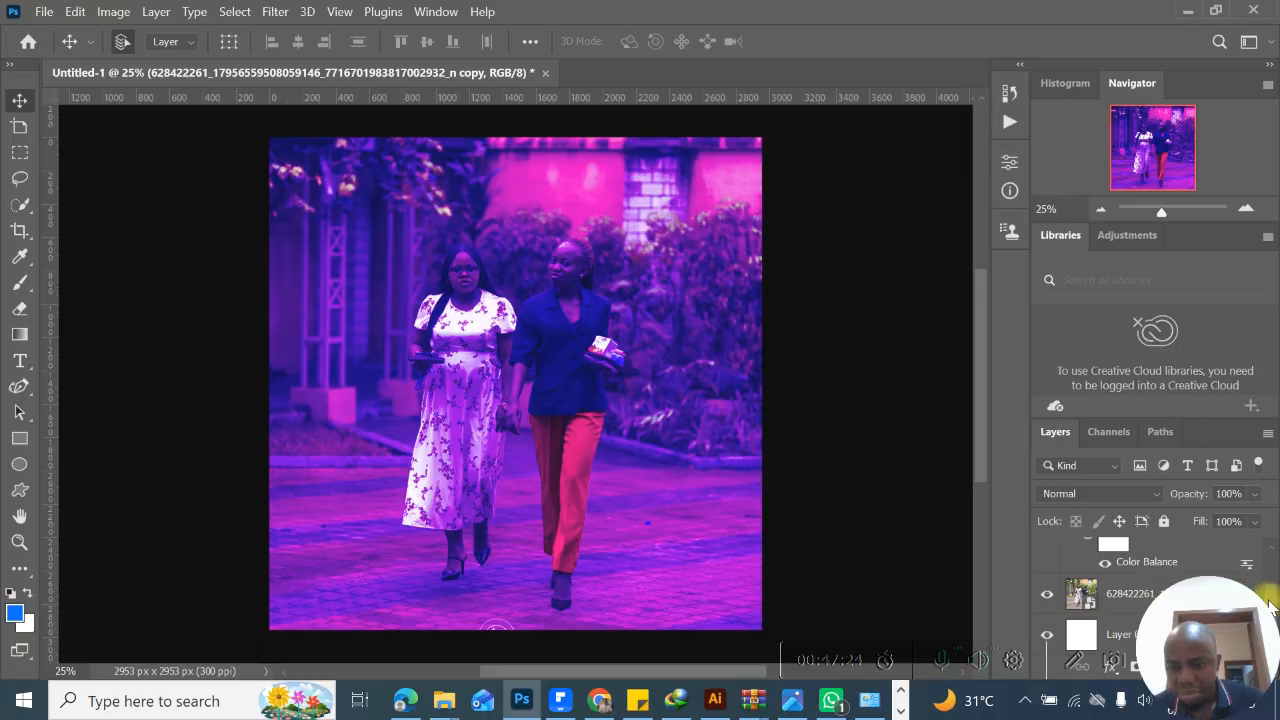
pyautogui.scroll(1, 1268, 592)
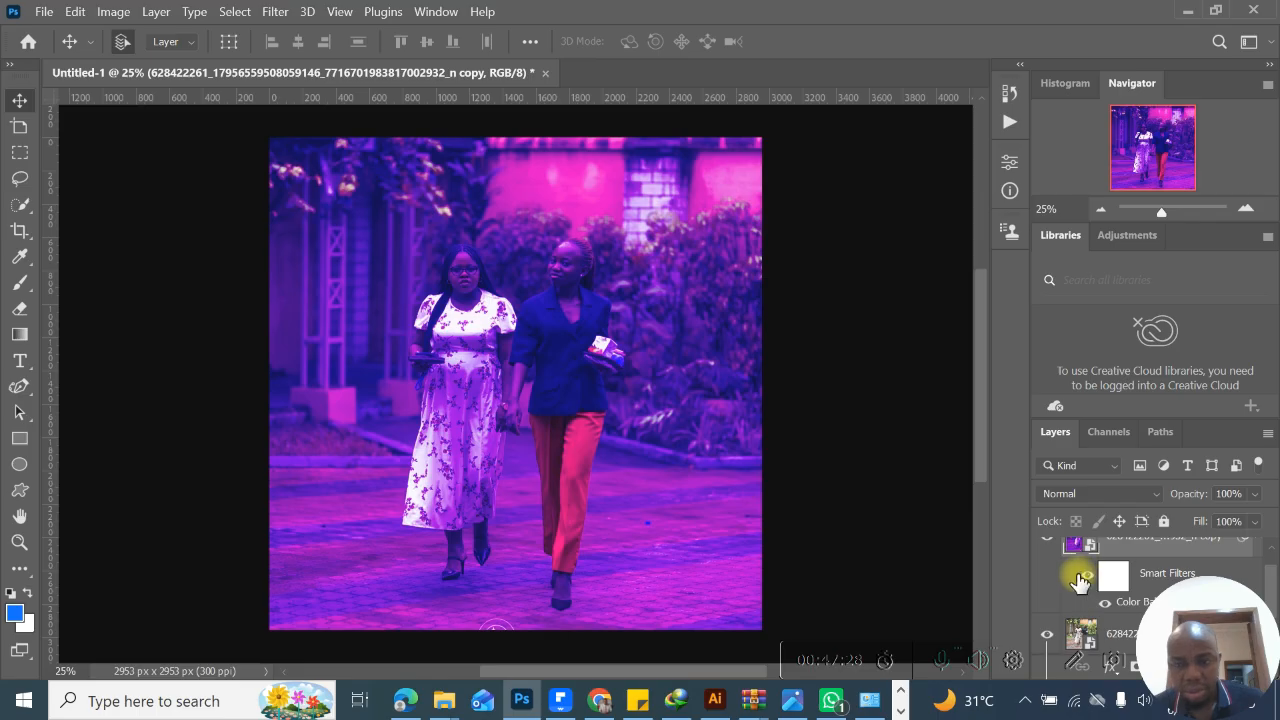
pyautogui.click(1082, 578)
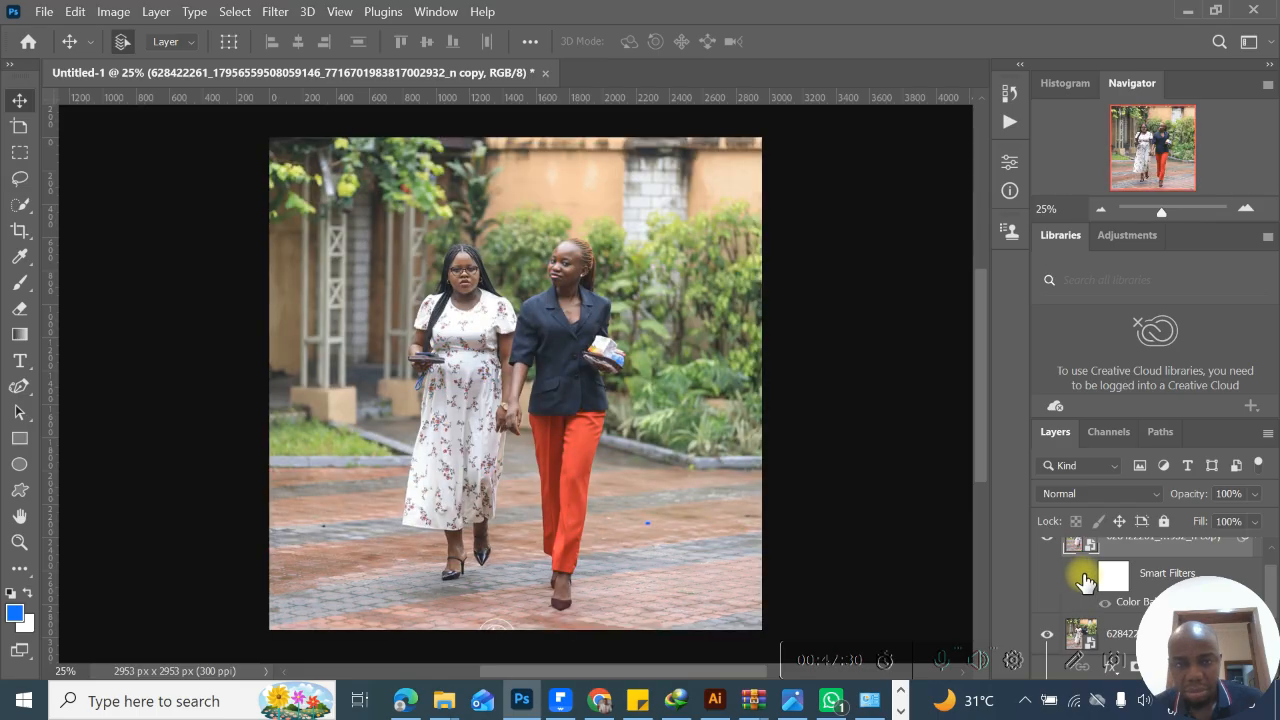
pyautogui.click(1083, 578)
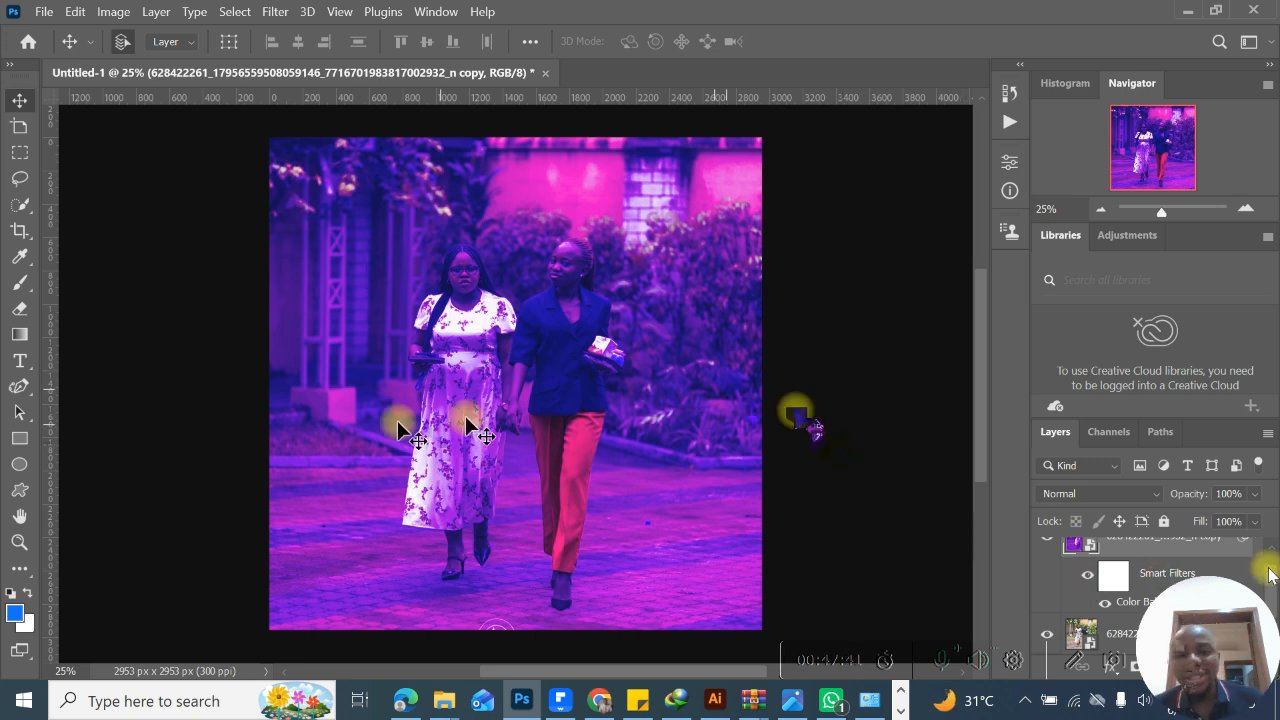
# - Hide the color-adjusted photo copy to reveal the original, and delete the copy layer
pyautogui.scroll(-1, 1150, 585)
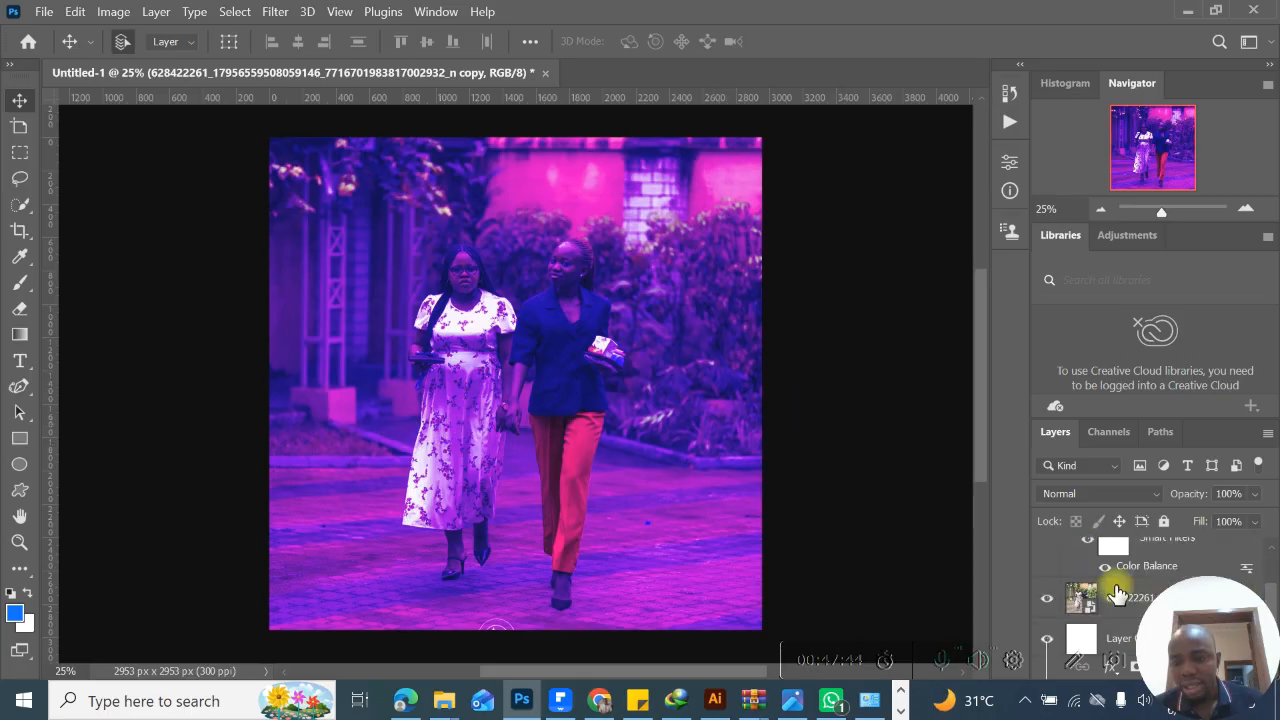
pyautogui.click(1117, 594)
pyautogui.moveTo(1271, 592); pyautogui.dragTo(1272, 560)
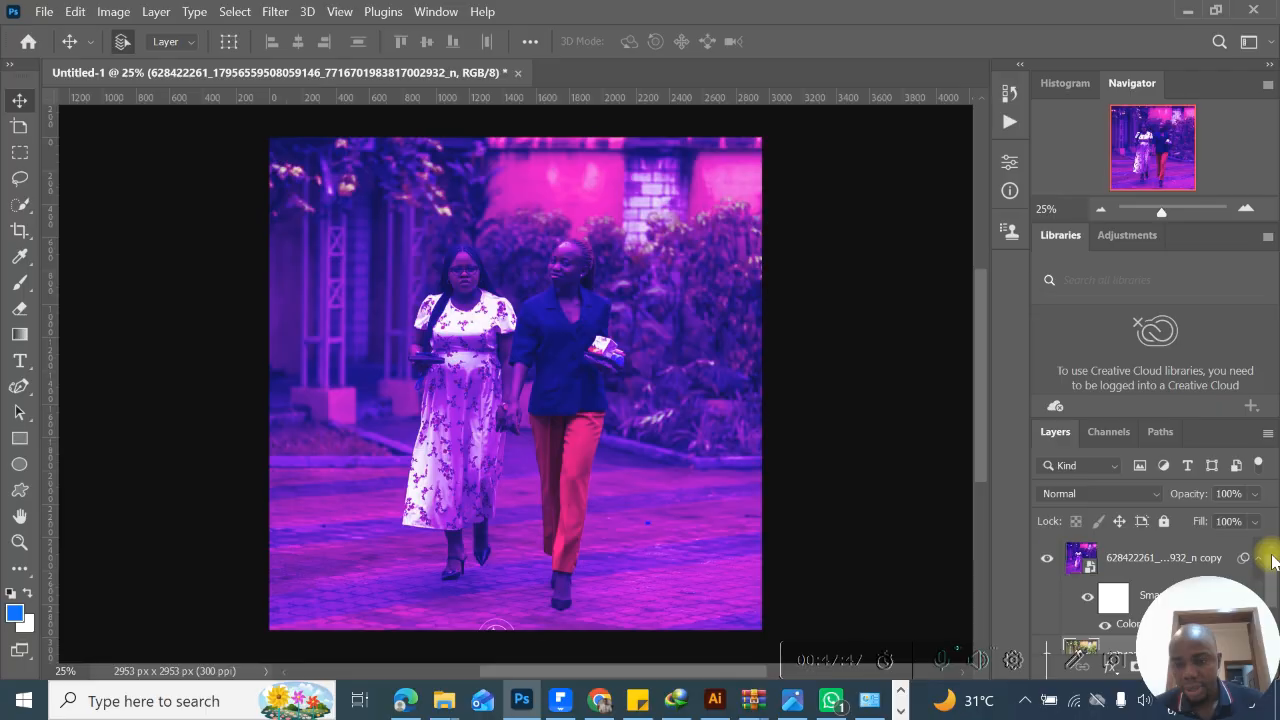
pyautogui.click(1048, 558)
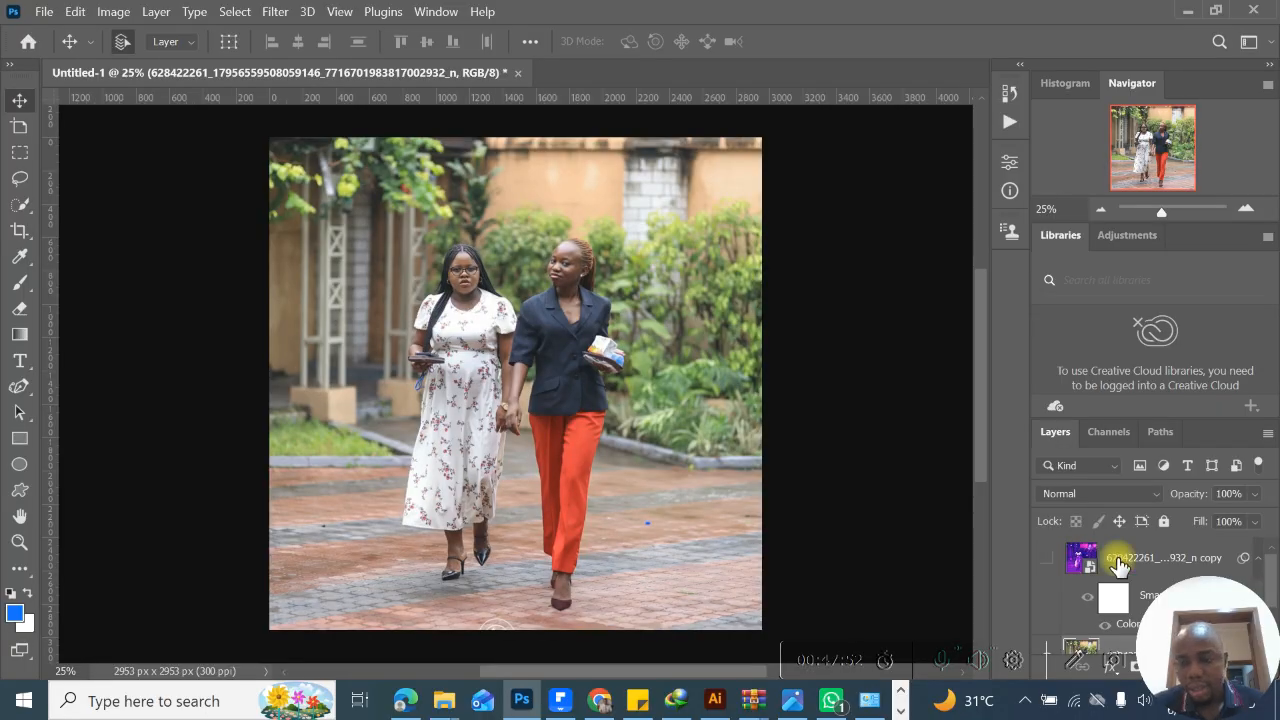
pyautogui.press('Delete')
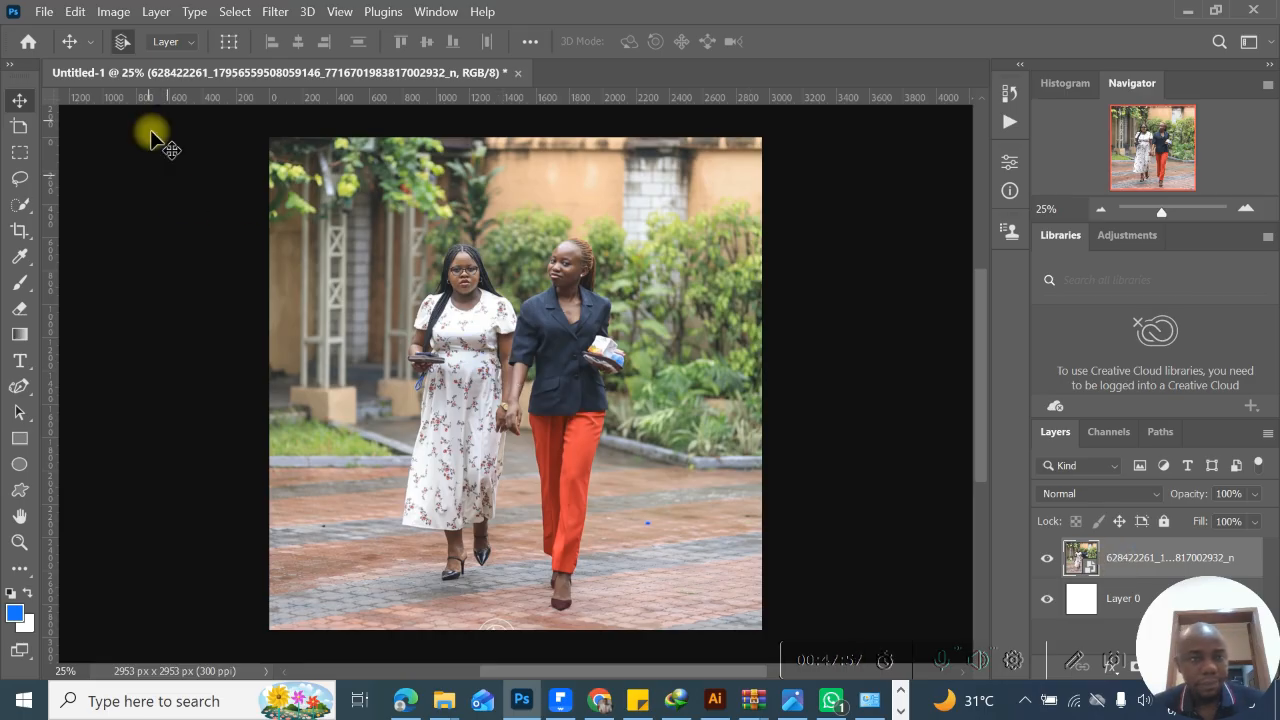
# - Examine the available layer commands, including layer styles and smart object options, as well as the type panels and selection commands
pyautogui.click(156, 14)
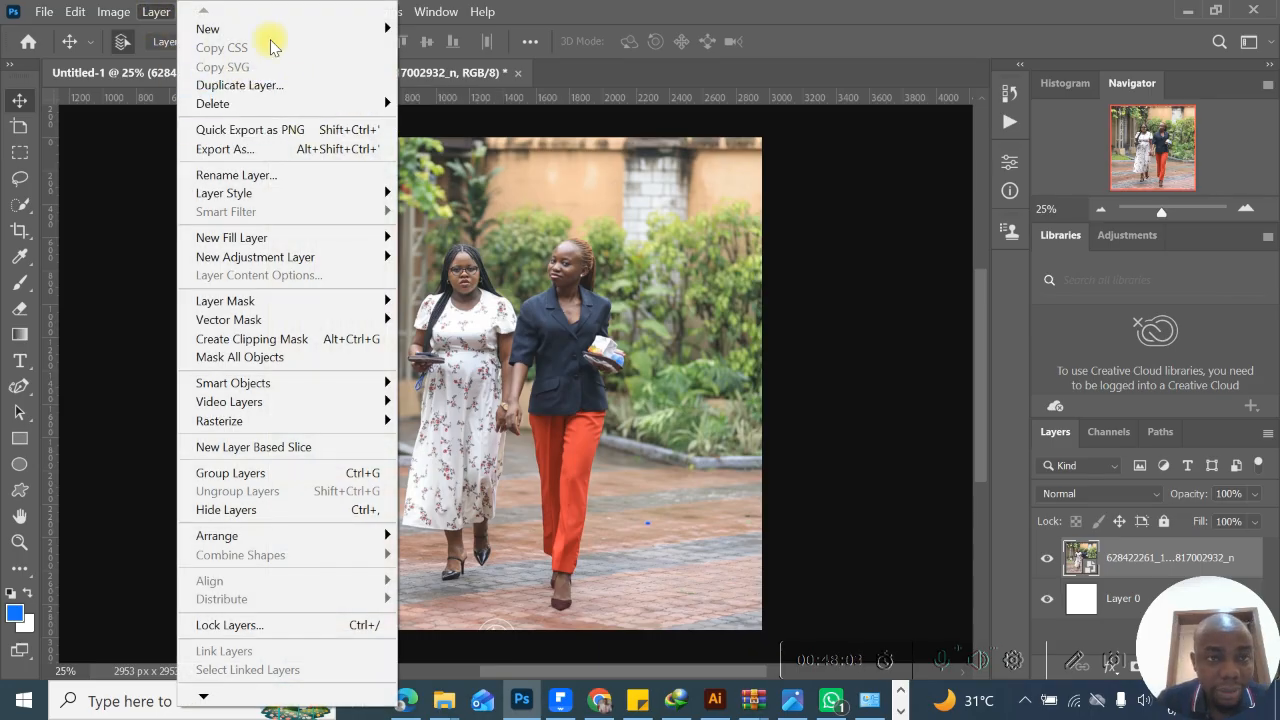
pyautogui.moveTo(284, 28)
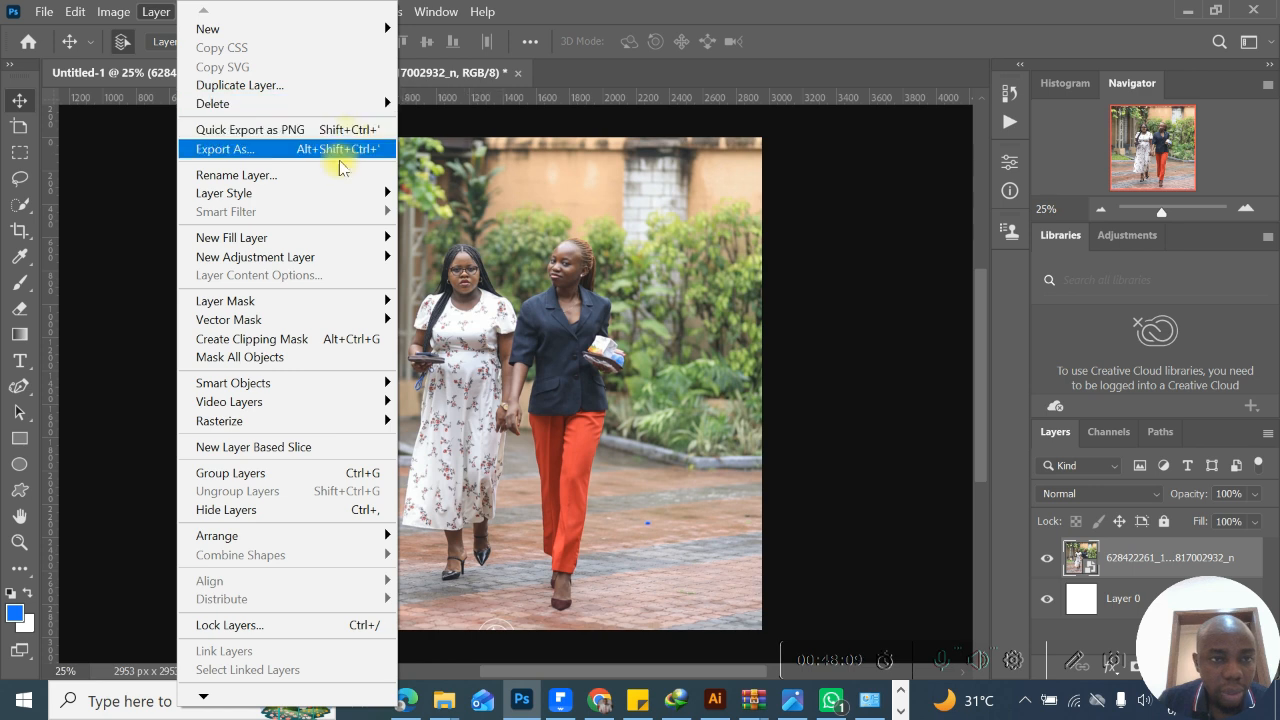
pyautogui.moveTo(337, 197)
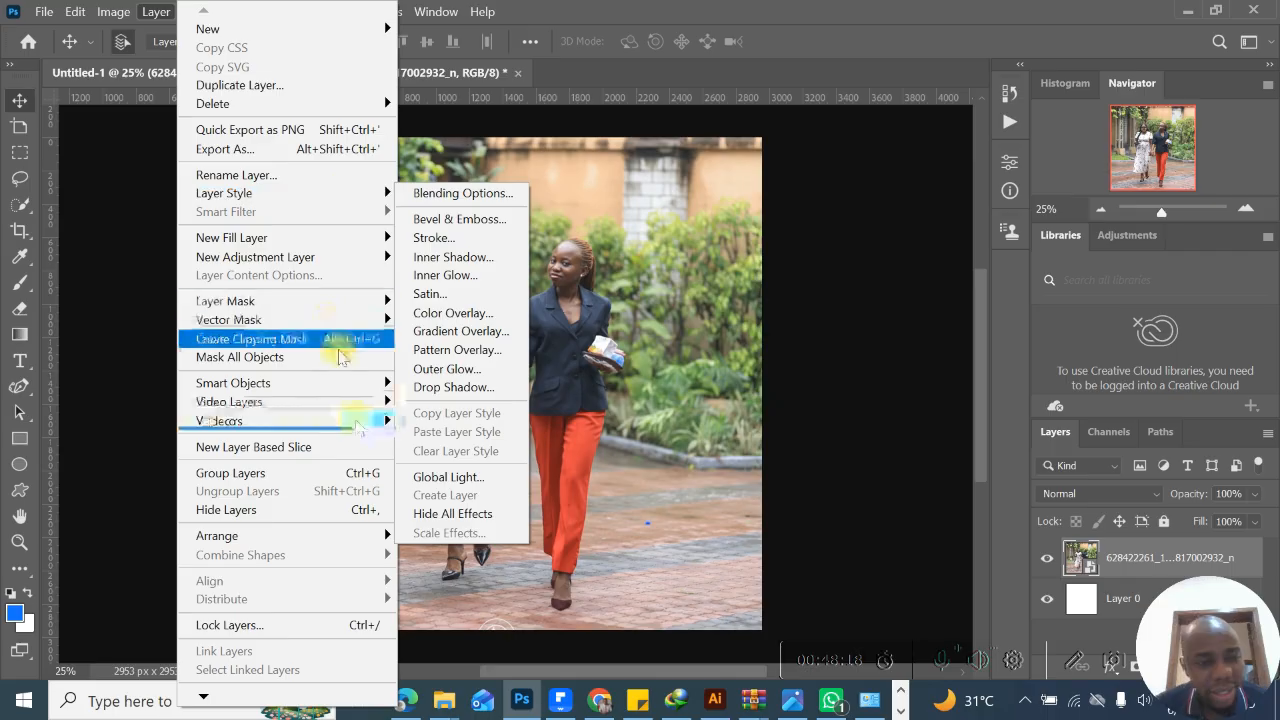
pyautogui.moveTo(360, 421)
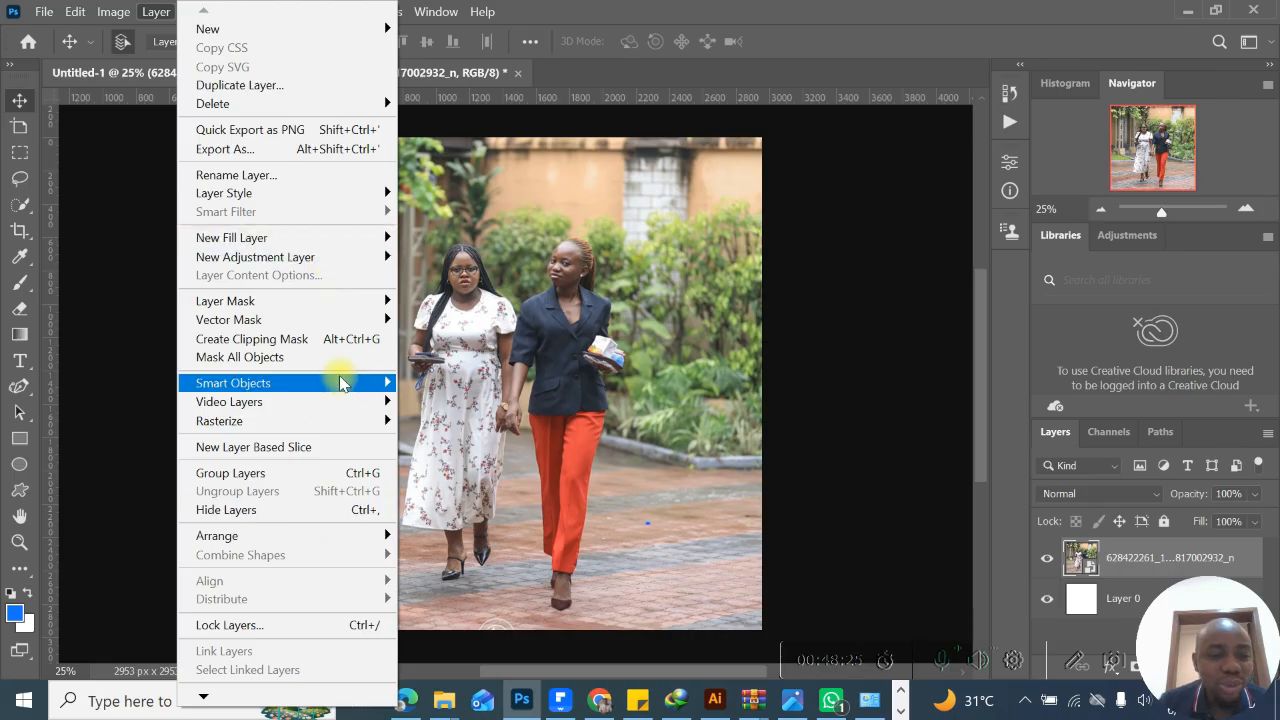
pyautogui.moveTo(345, 385)
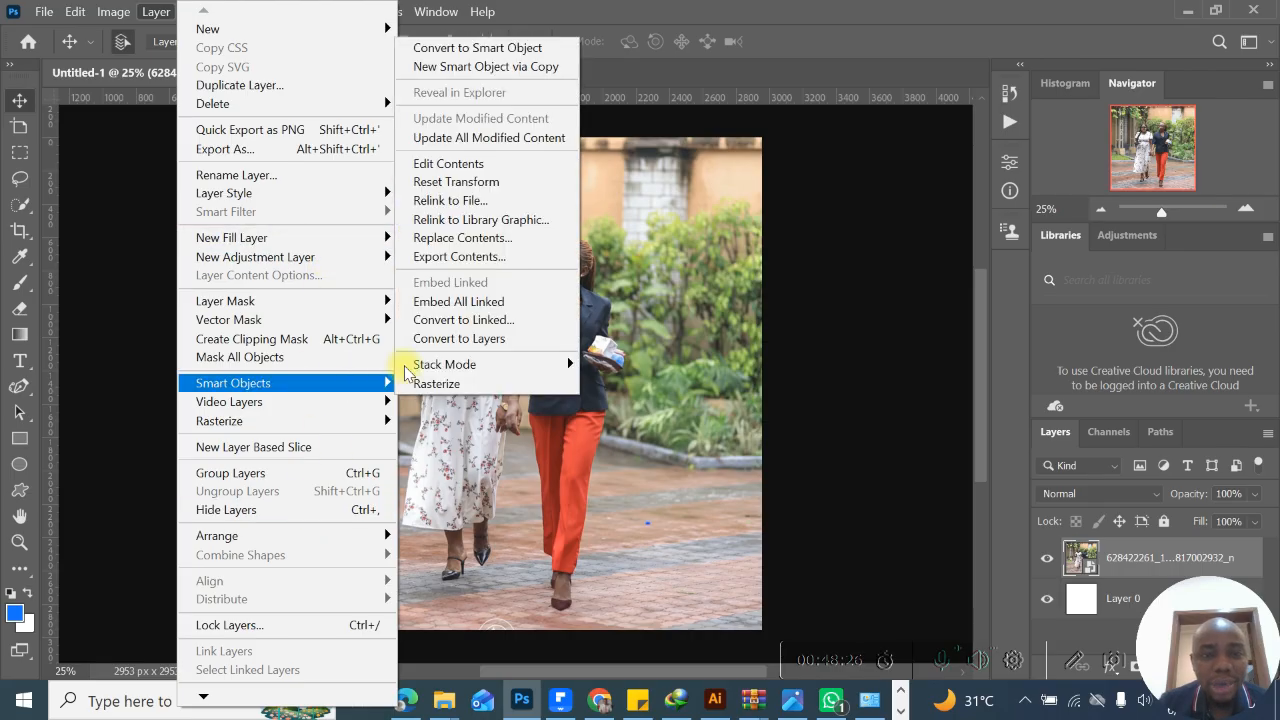
pyautogui.click(153, 14)
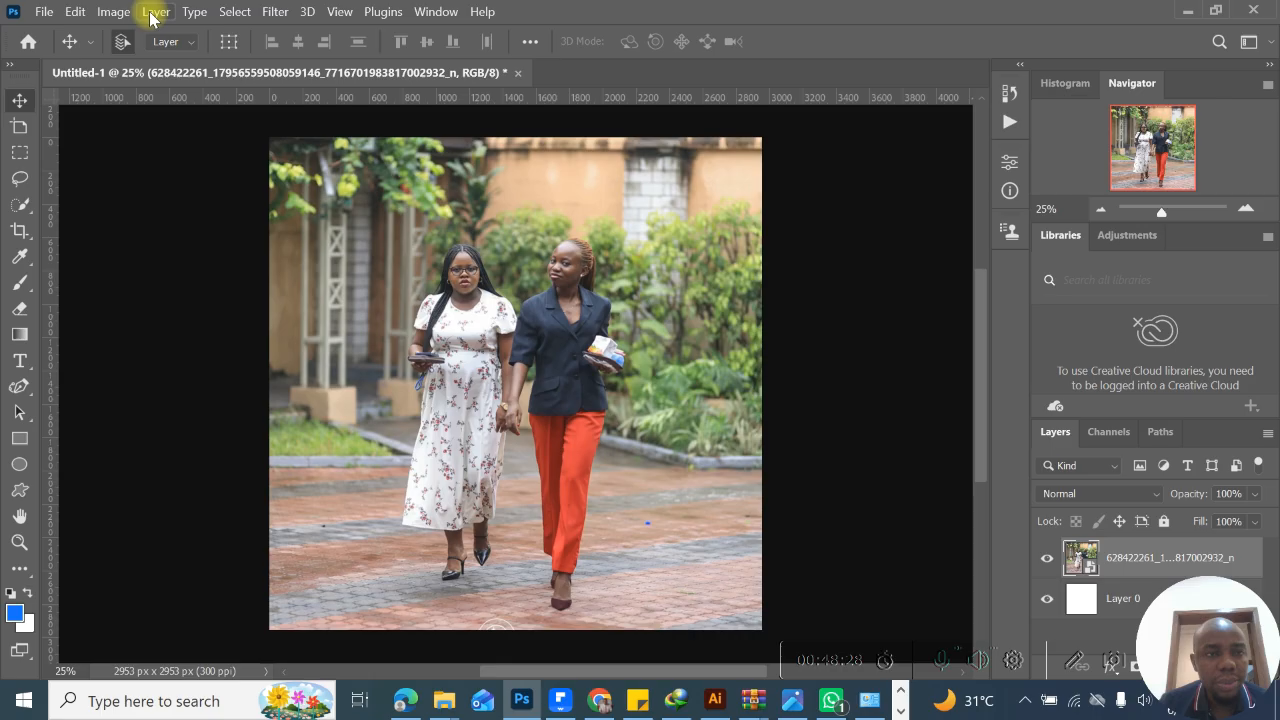
pyautogui.click(193, 14)
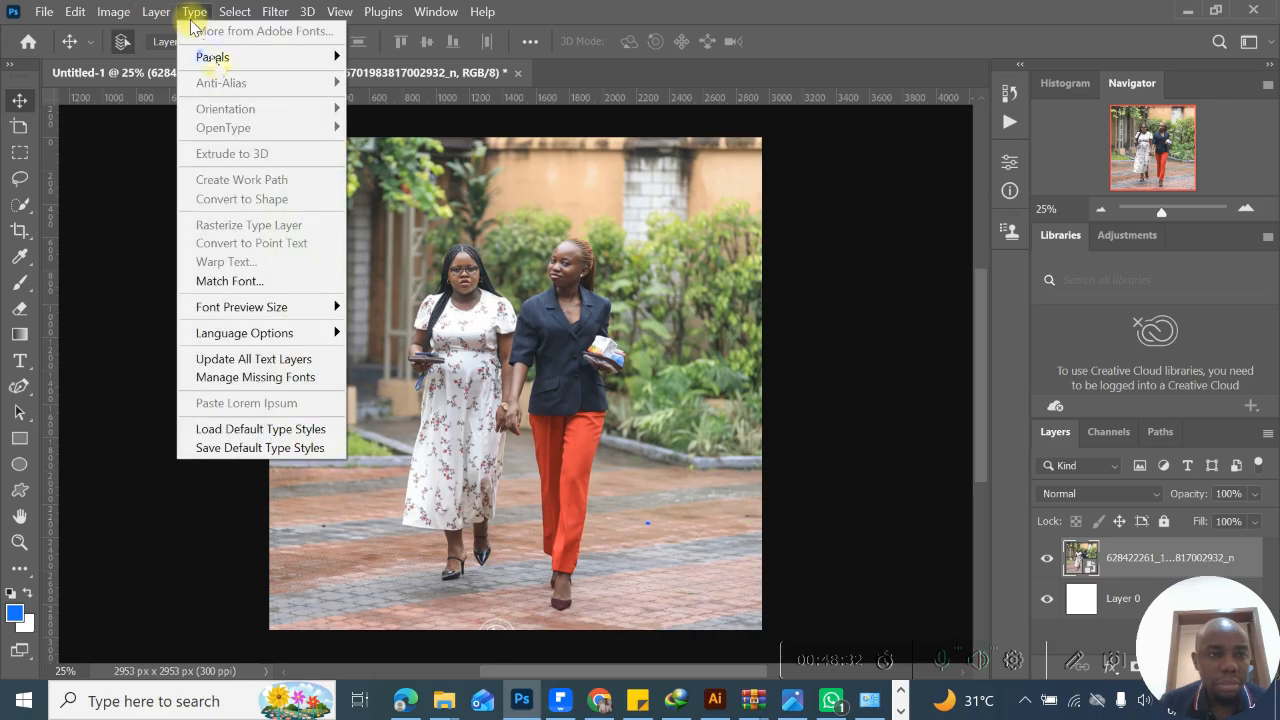
pyautogui.moveTo(218, 62)
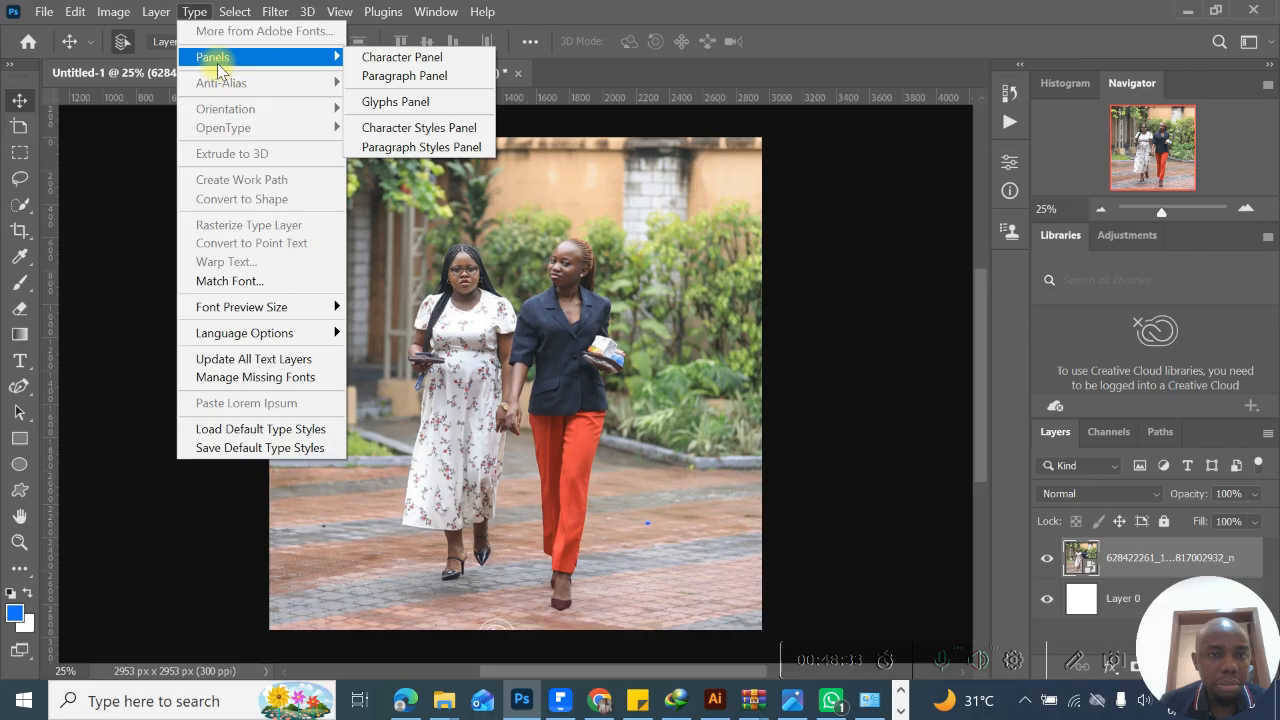
pyautogui.click(402, 58)
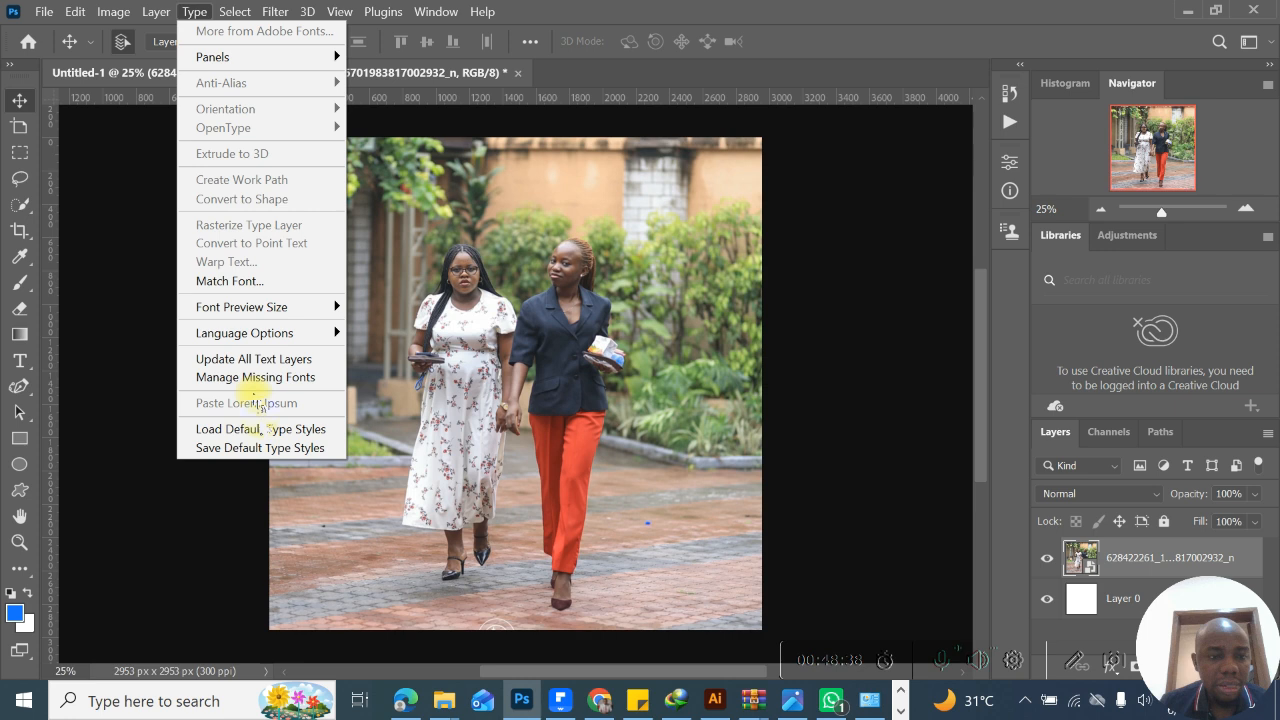
pyautogui.click(235, 11)
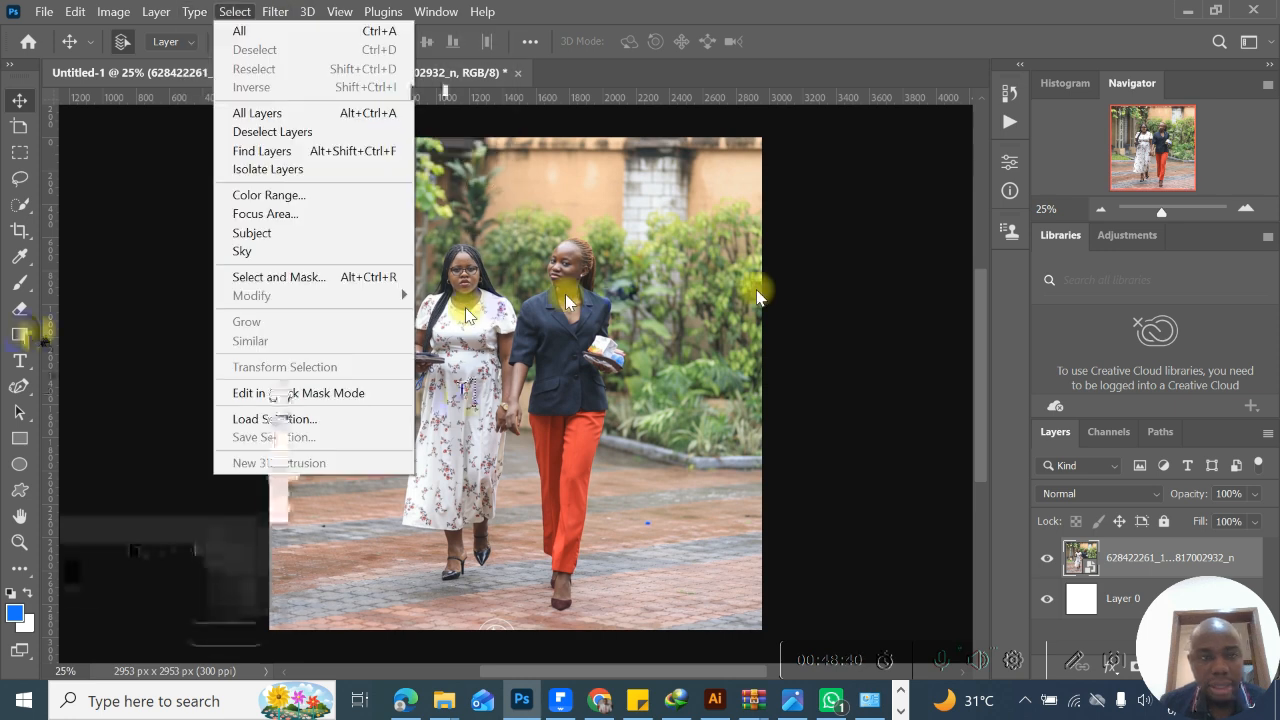
# - Add a white Lorem ipsum paragraph text block across the middle of the photo, over the two women
pyautogui.click(20, 361)
pyautogui.moveTo(348, 357); pyautogui.dragTo(626, 527)
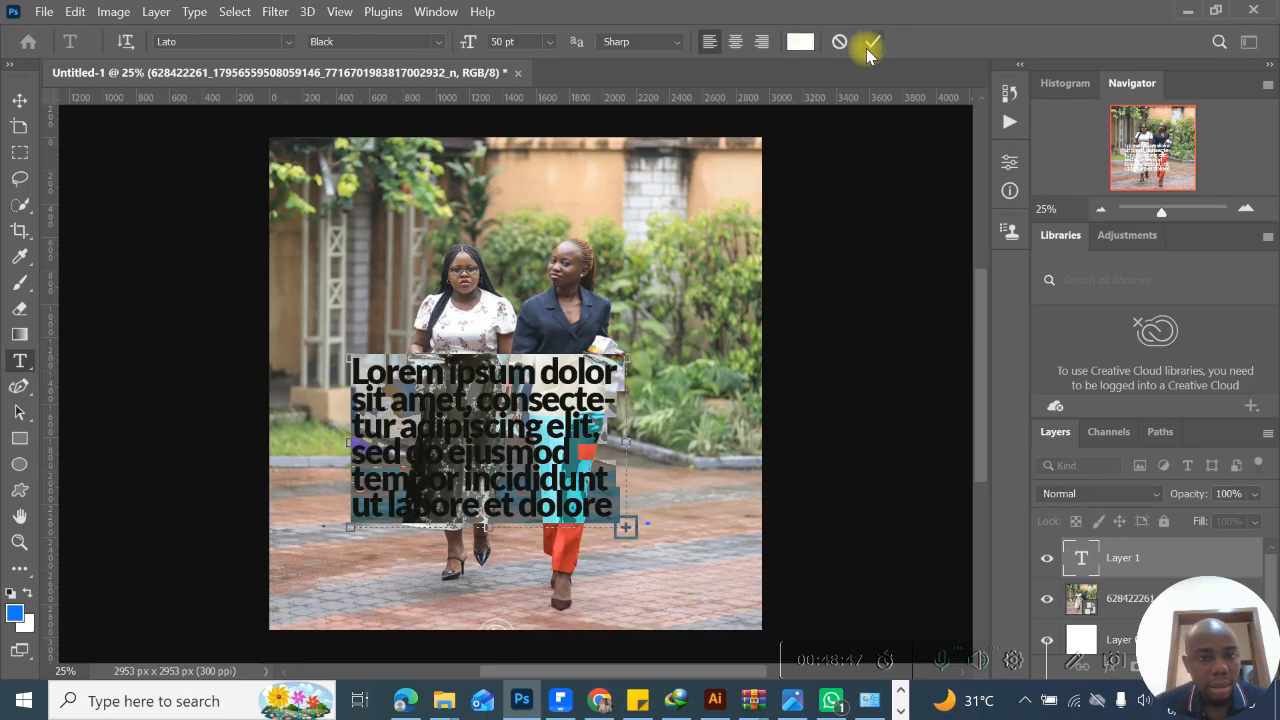
pyautogui.click(871, 44)
# - Try the Arc warp style on the Lorem ipsum text block, then cancel the warp
pyautogui.click(192, 12)
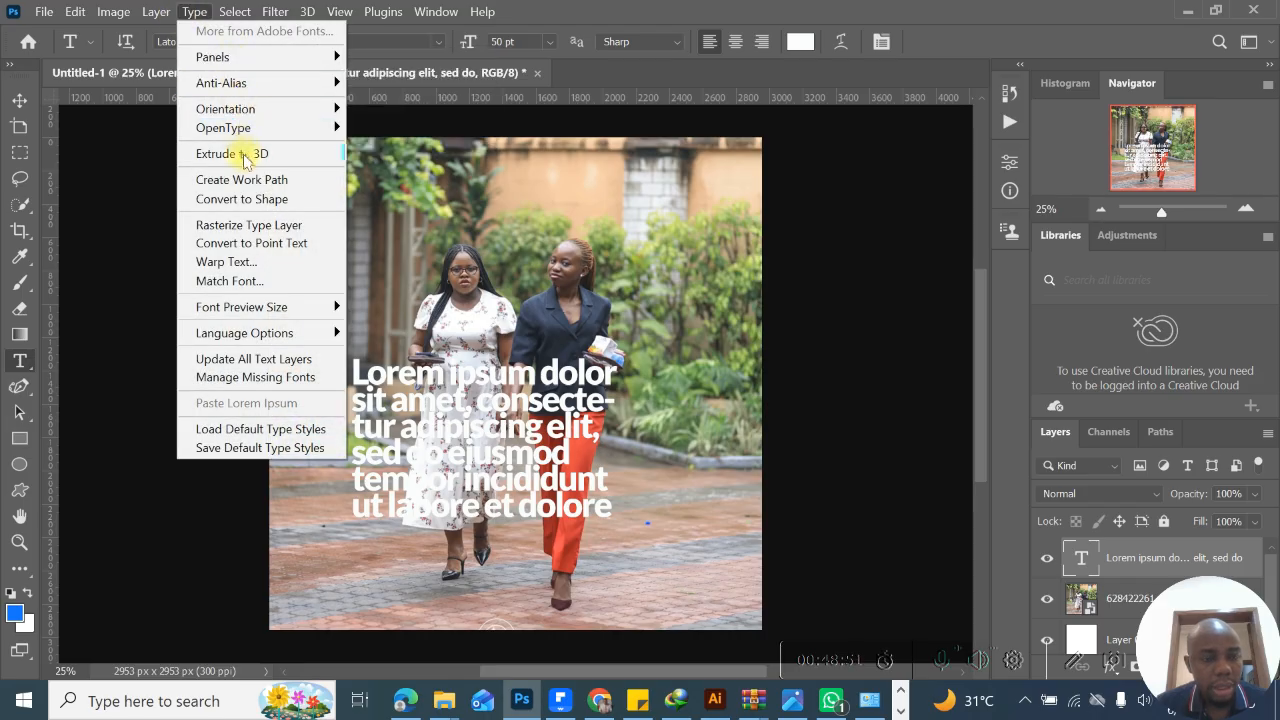
pyautogui.click(246, 262)
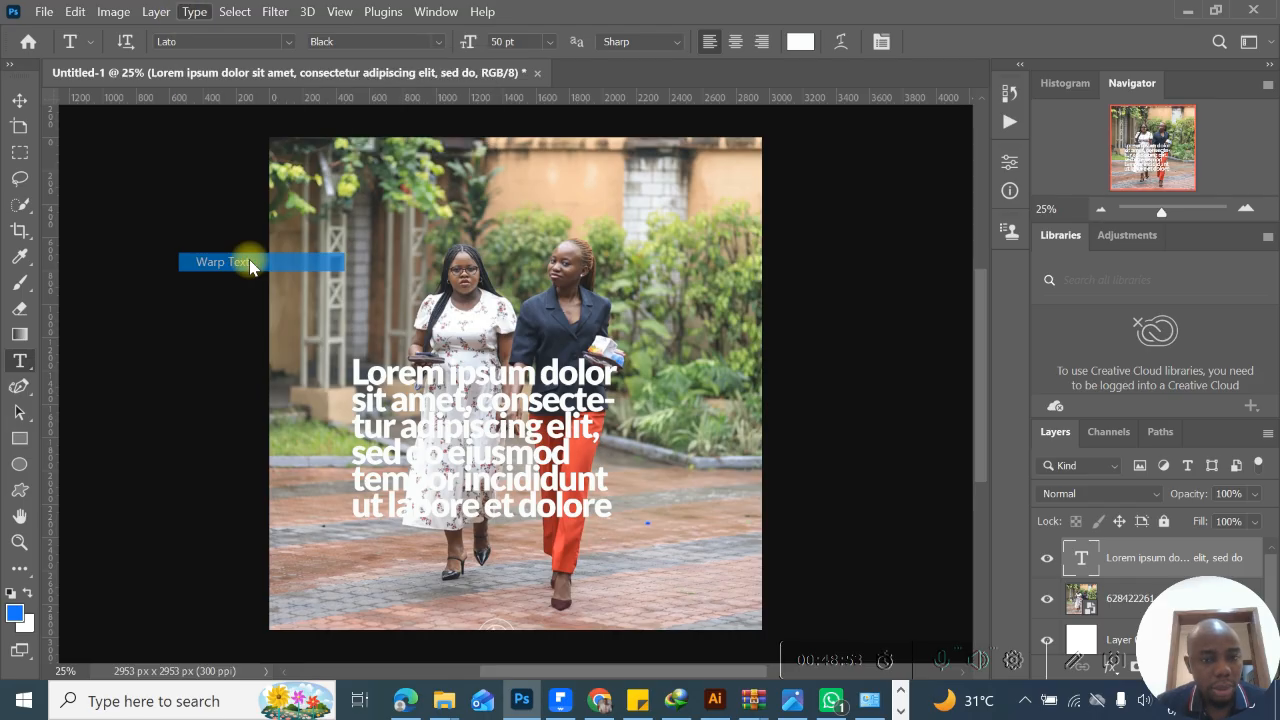
pyautogui.click(601, 152)
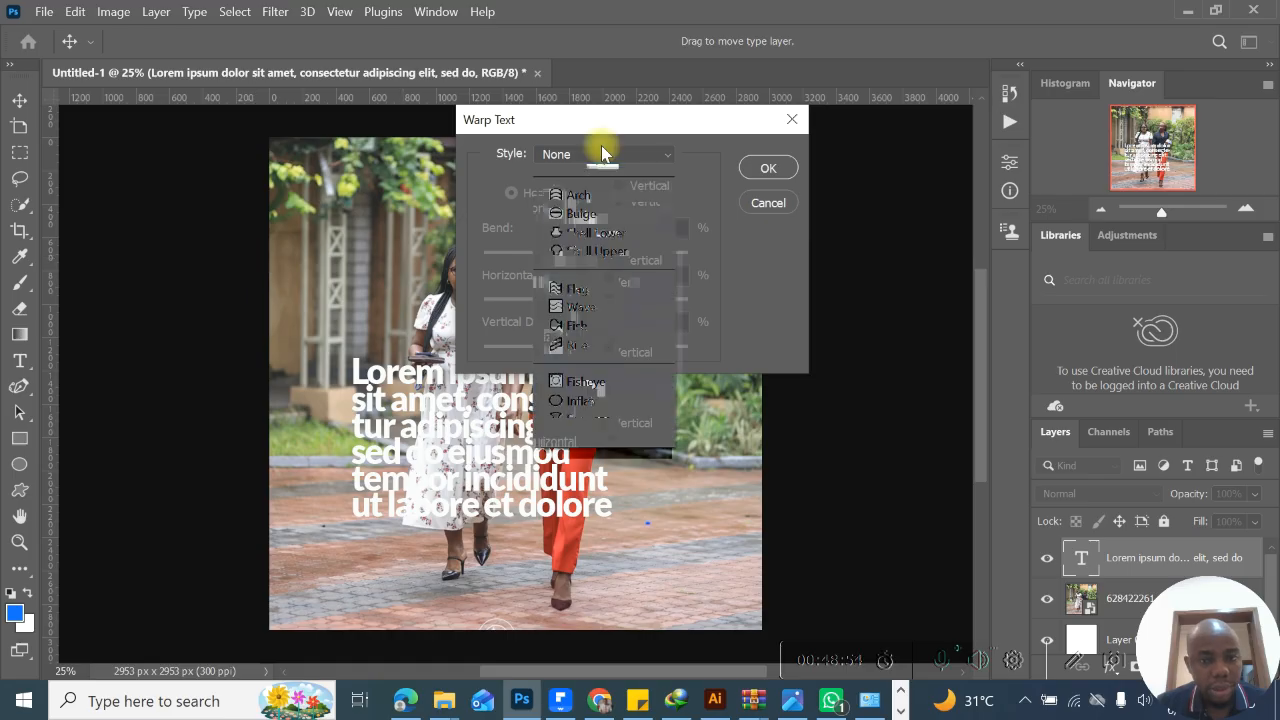
pyautogui.click(596, 212)
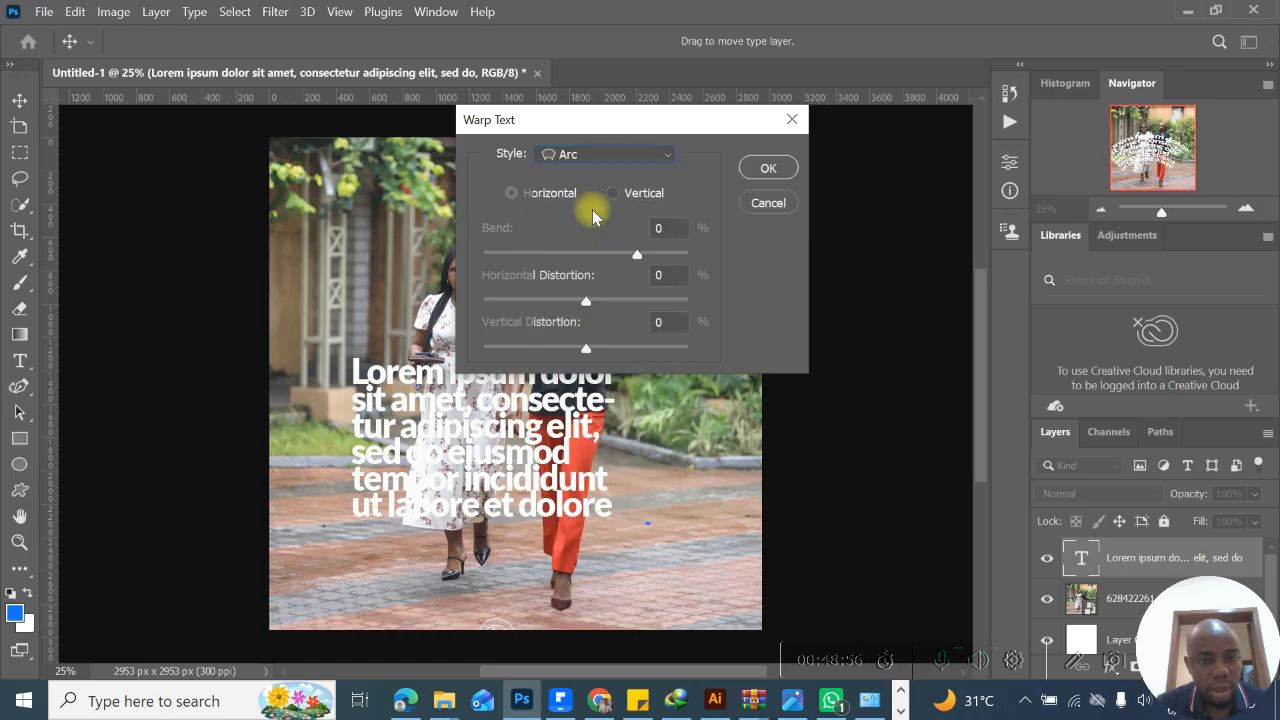
pyautogui.click(768, 203)
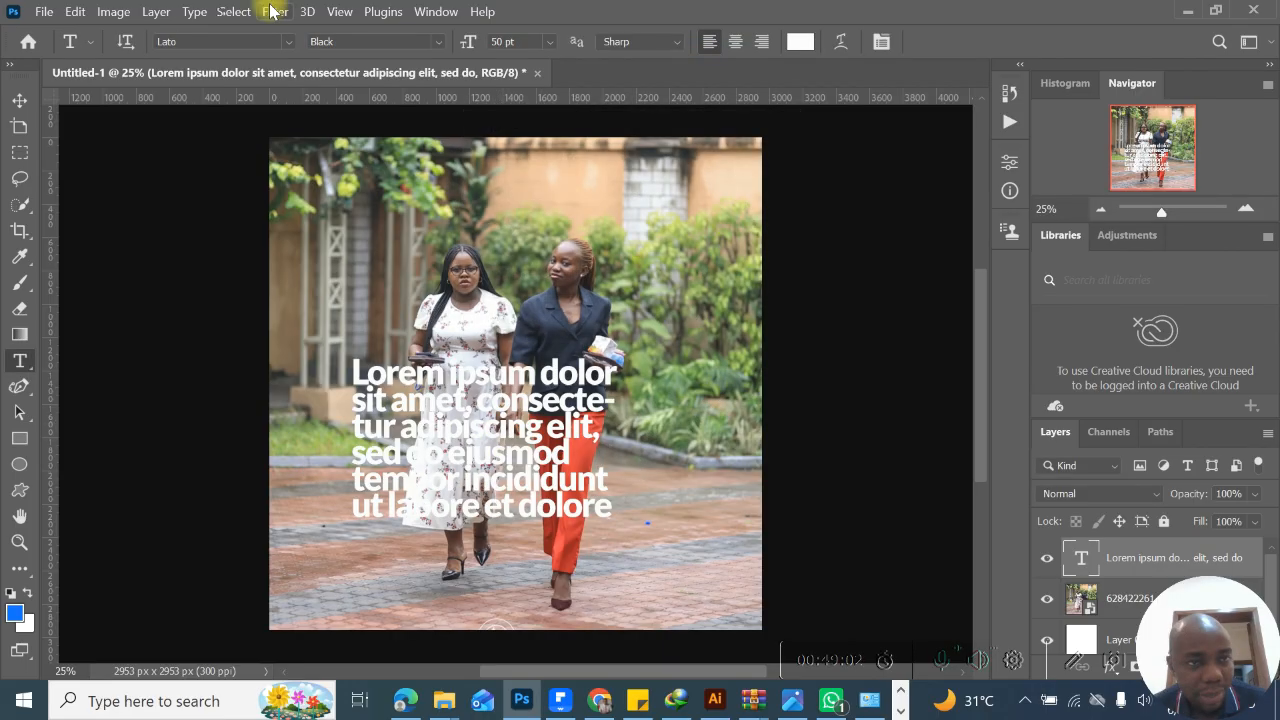
# - Isolate the Lorem ipsum text layer so that only the selected layer is listed
pyautogui.click(203, 18)
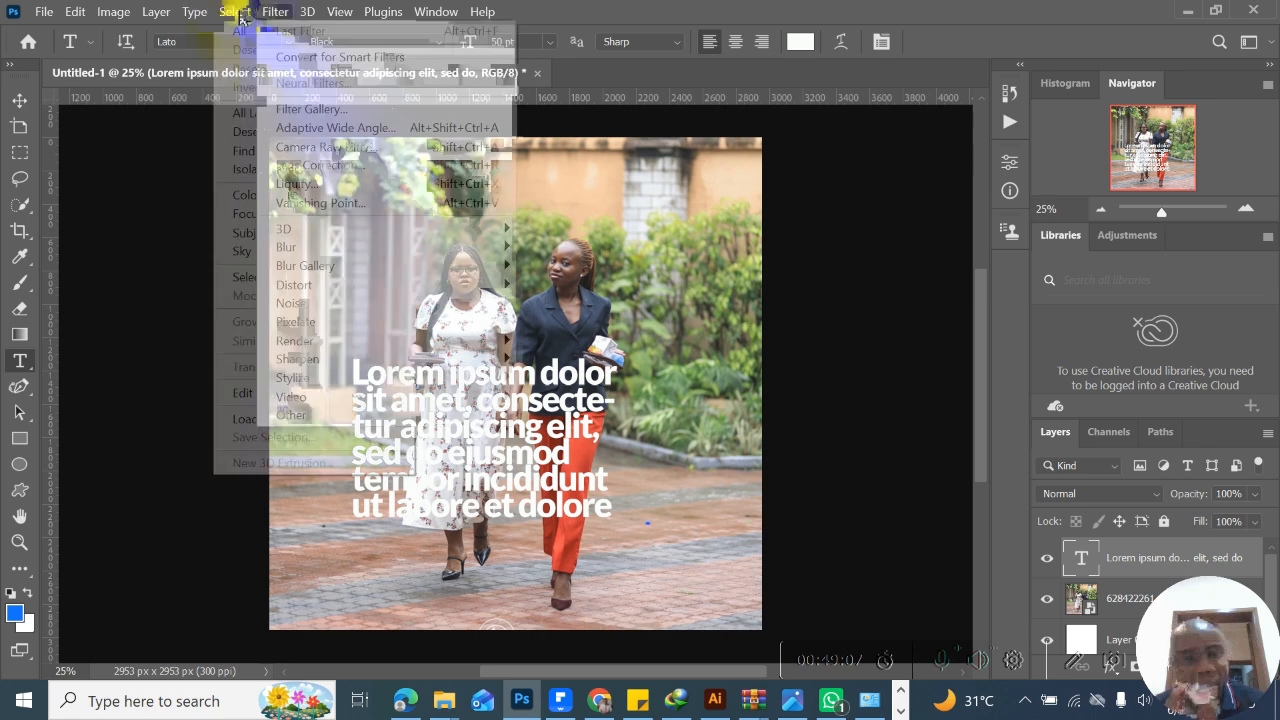
pyautogui.click(248, 16)
pyautogui.click(248, 16)
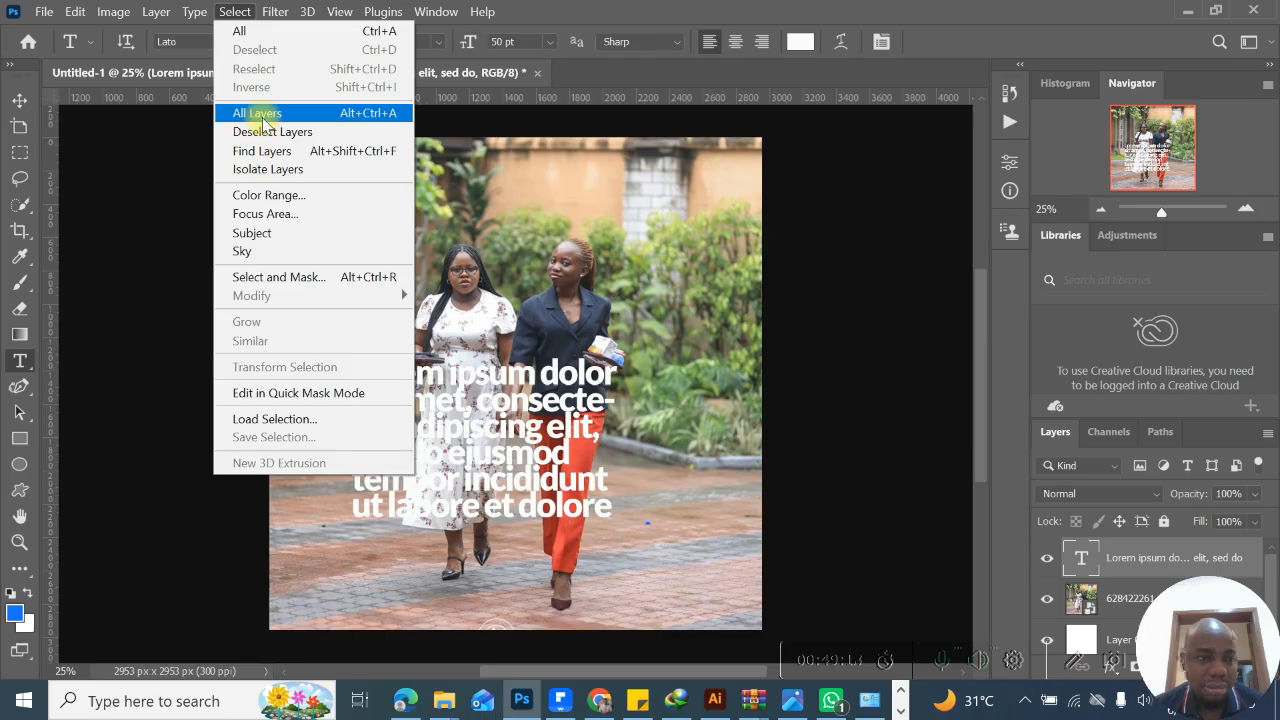
pyautogui.click(269, 170)
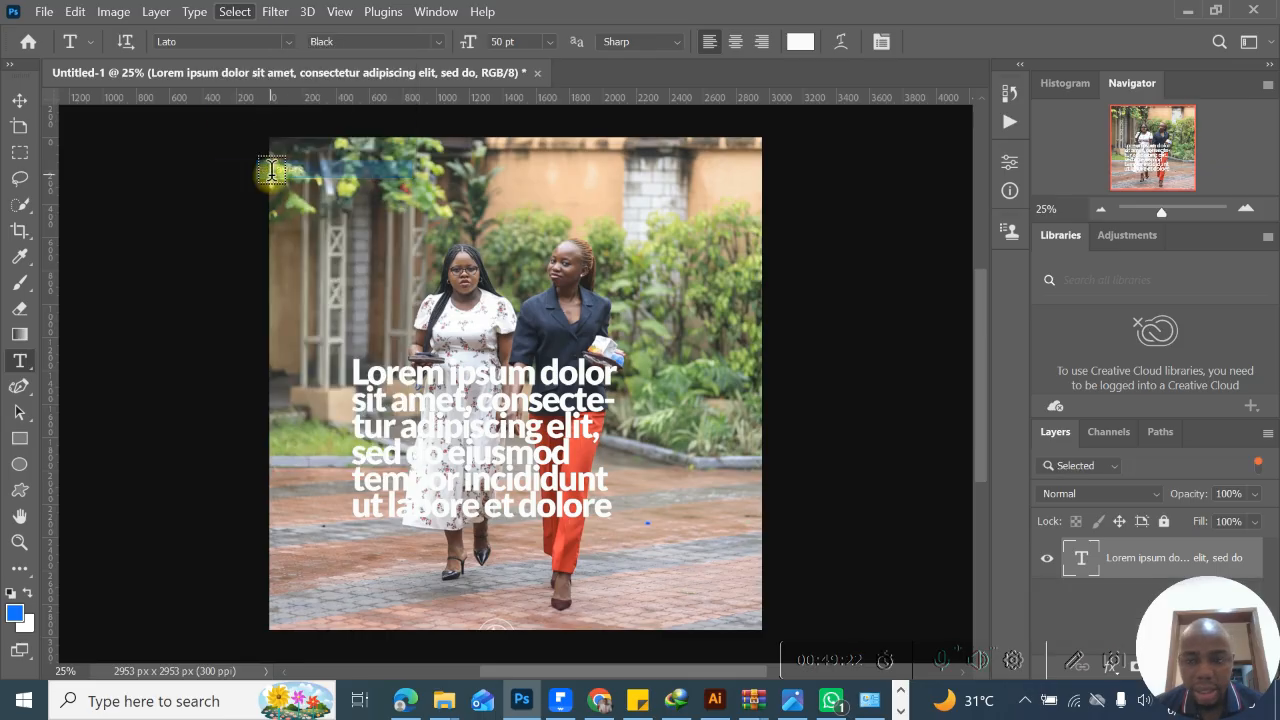
# - Undo back past the Lorem ipsum text block and delete the restored photo copy layer with its smart filters
pyautogui.keyDown('ctrl'); pyautogui.click(286, 192); pyautogui.keyUp('ctrl')
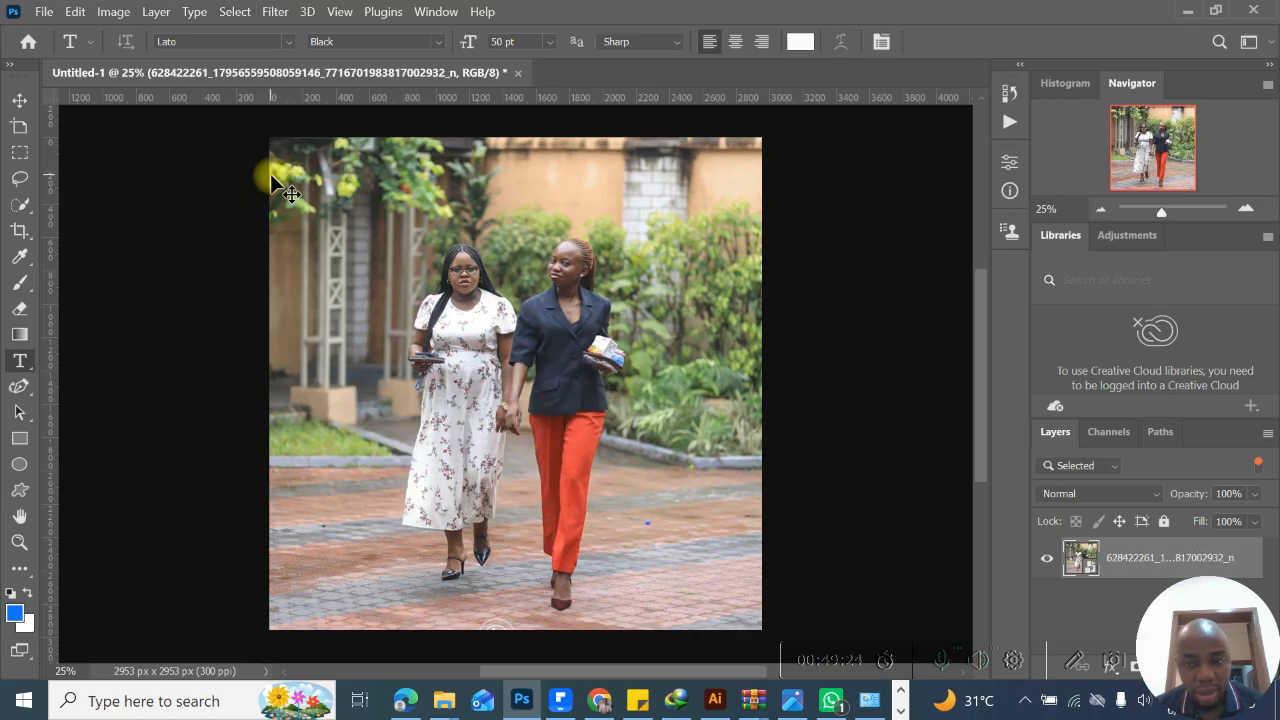
pyautogui.click(1048, 466)
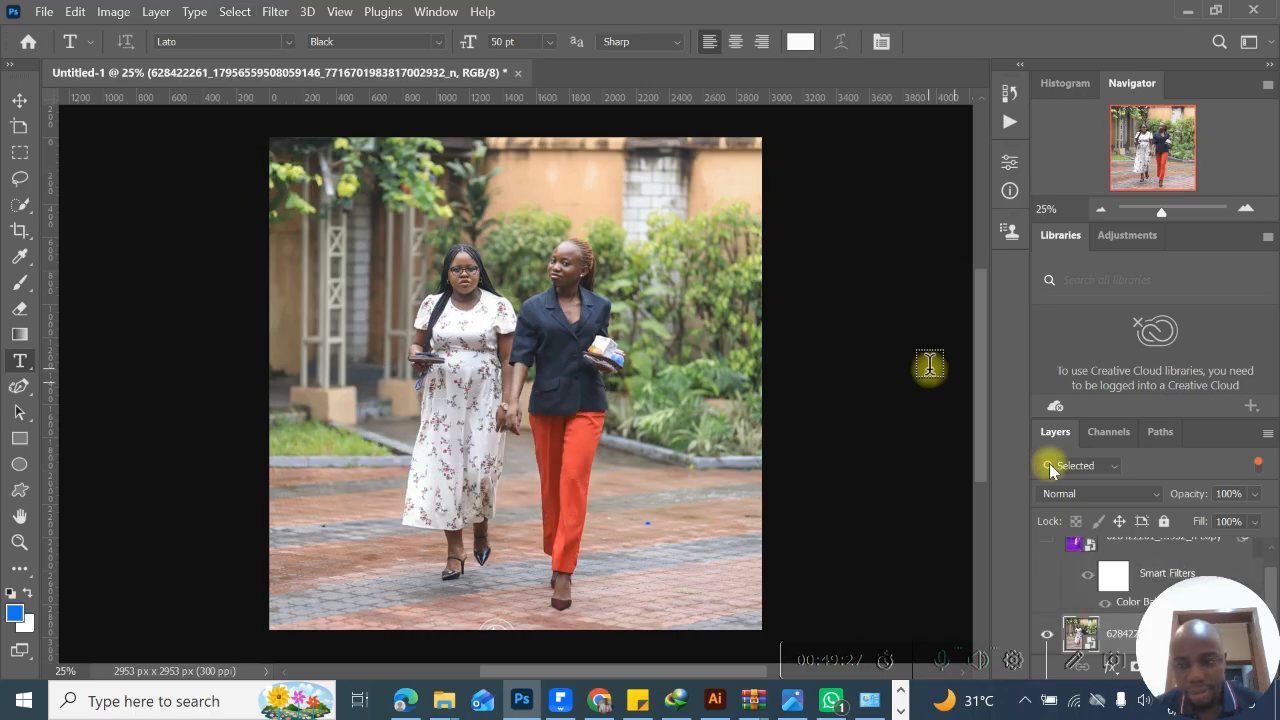
pyautogui.click(1148, 545)
pyautogui.press('Delete')
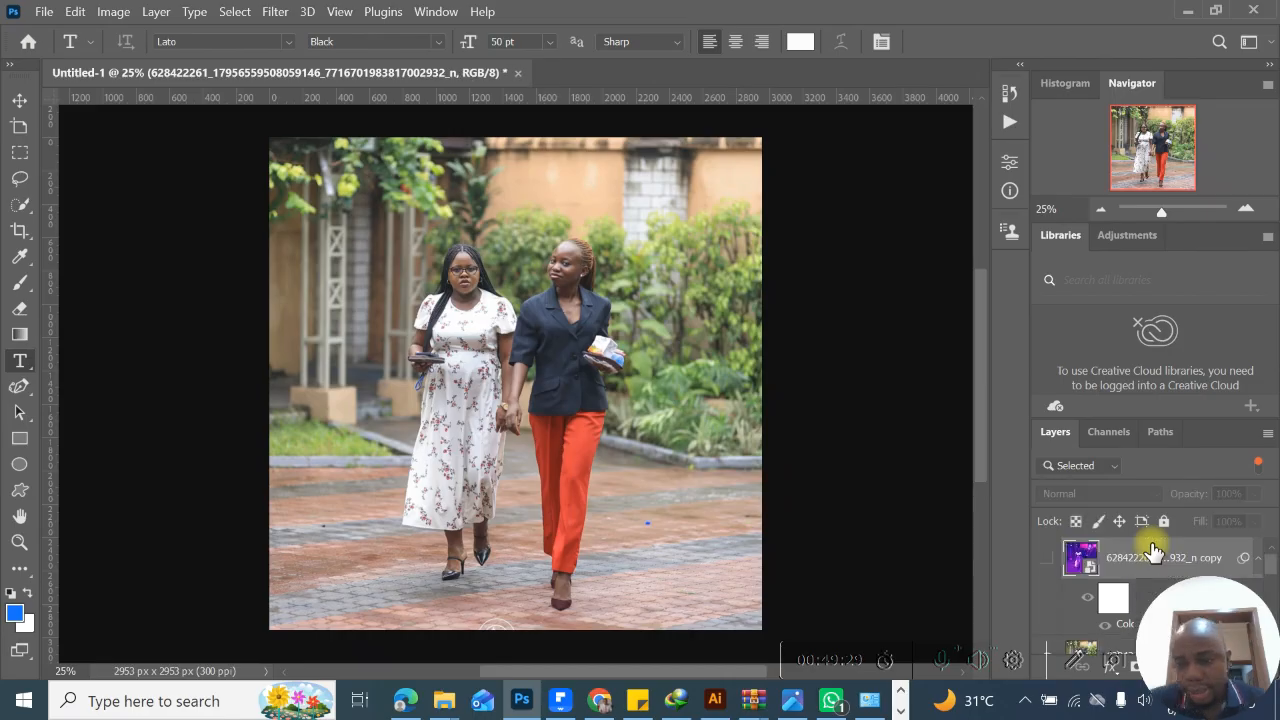
# - Examine the available selection commands and the filter categories, including the Pixelate filters
pyautogui.click(234, 11)
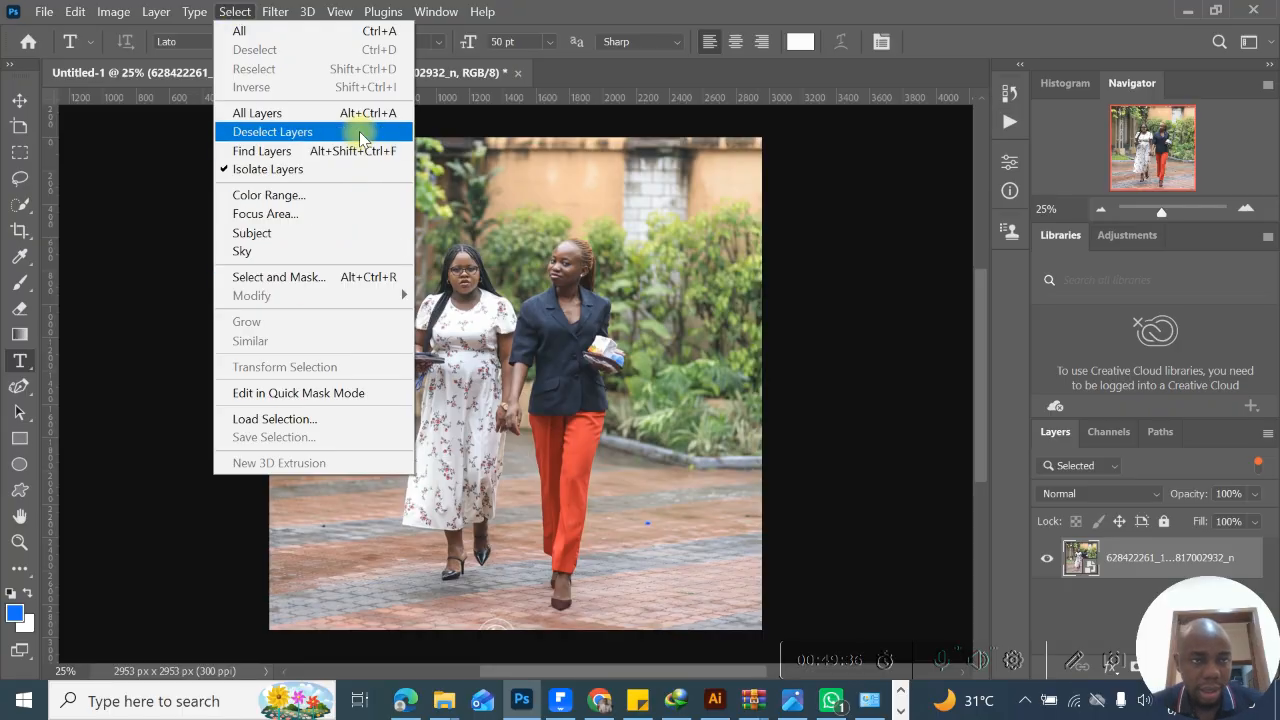
pyautogui.moveTo(287, 20)
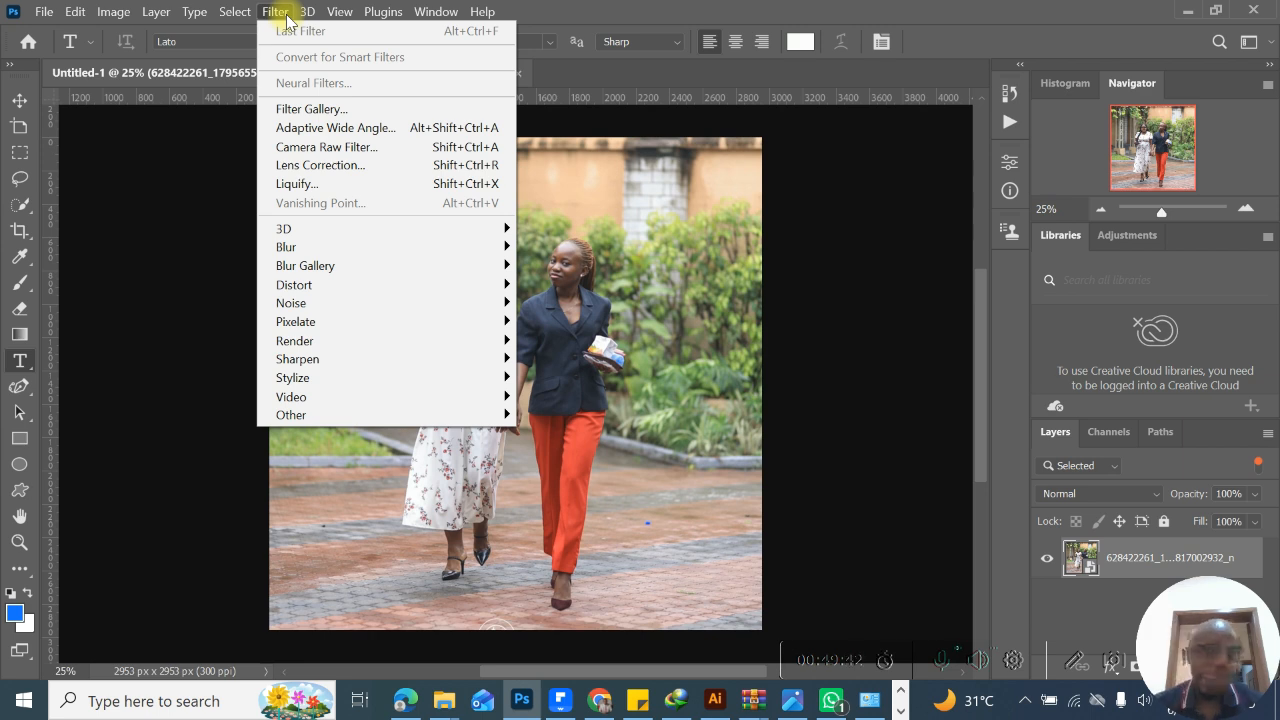
pyautogui.moveTo(234, 12)
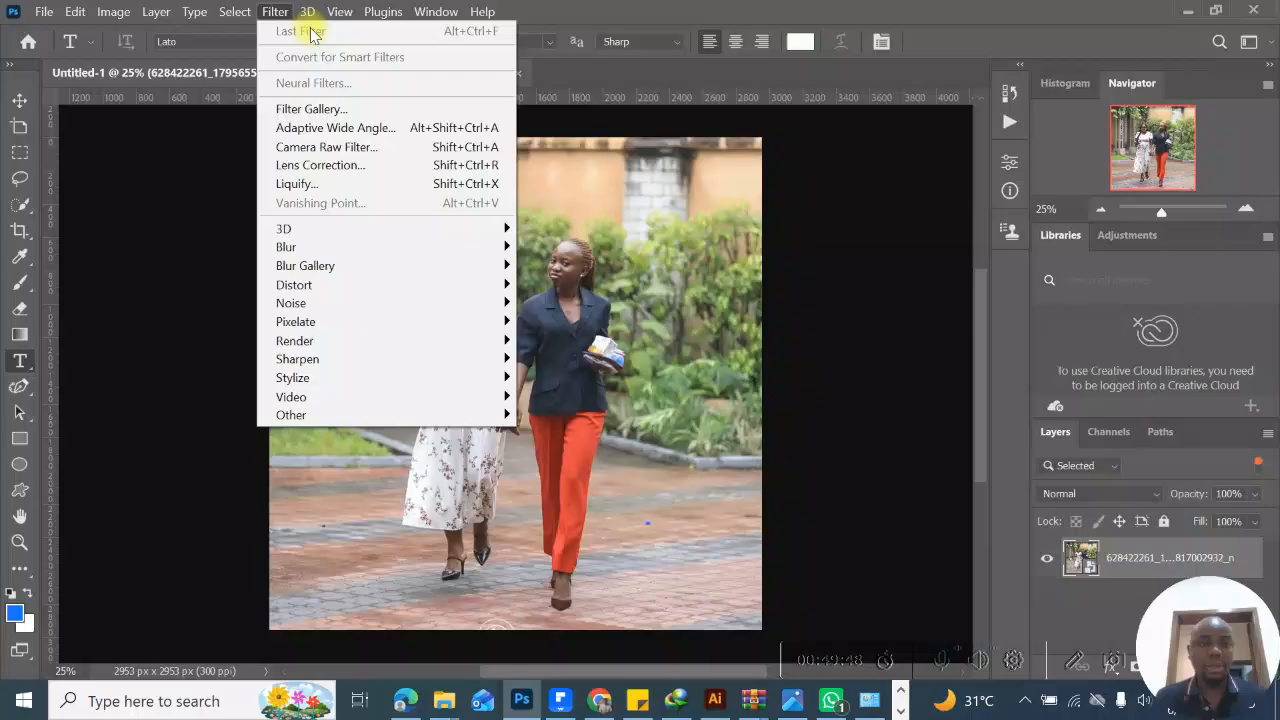
pyautogui.click(325, 108)
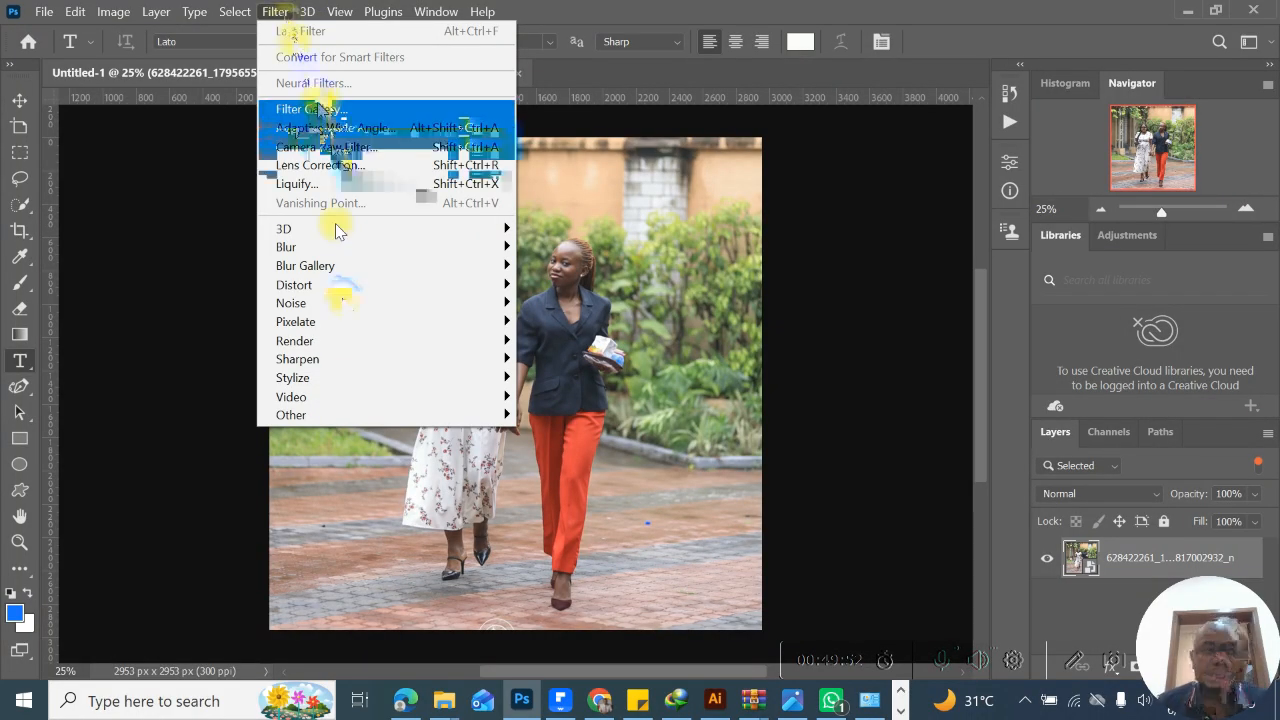
pyautogui.moveTo(340, 320)
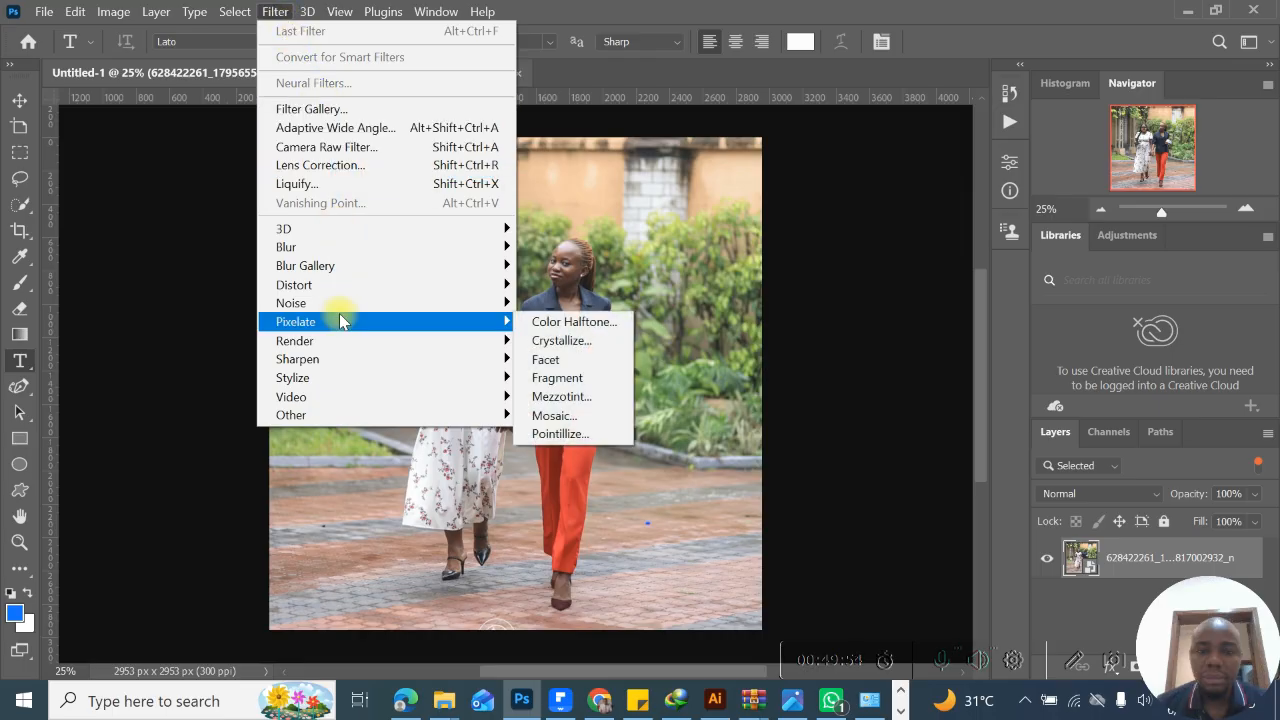